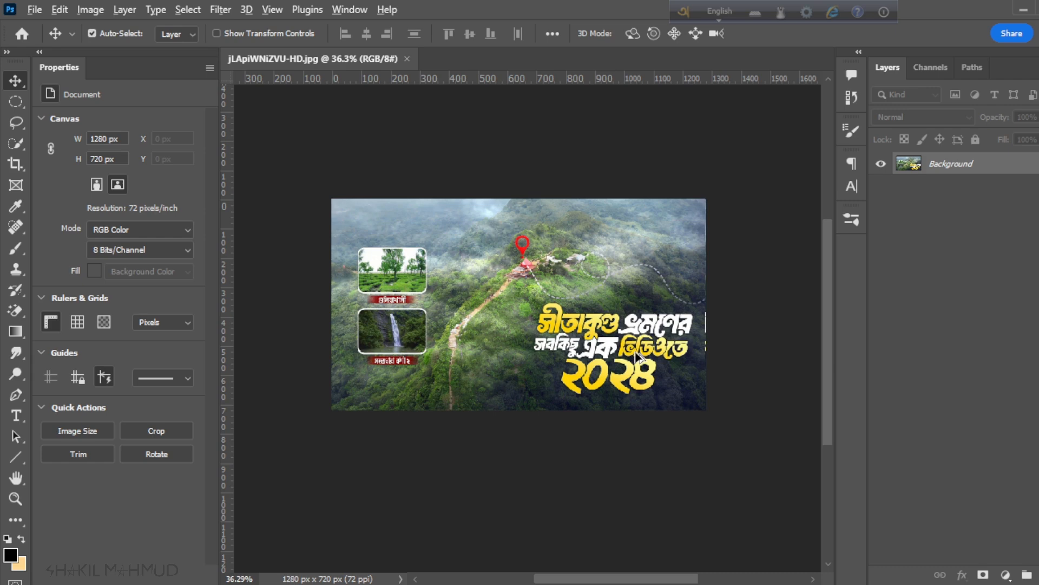
Examine the Bengali title lettering on the travel thumbnail closely, comparing its letter shapes, word sizes and line arrangement
{"action": "scroll", "coordinate": [639, 356], "scroll_direction": "up", "scroll_amount": 1}
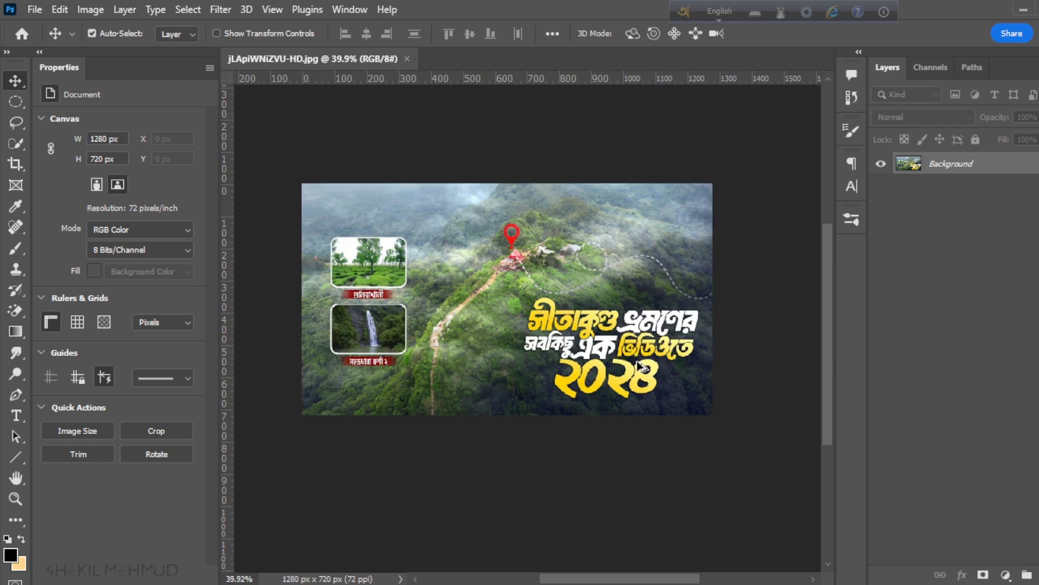
{"action": "scroll", "coordinate": [644, 367], "scroll_direction": "up", "scroll_amount": 8}
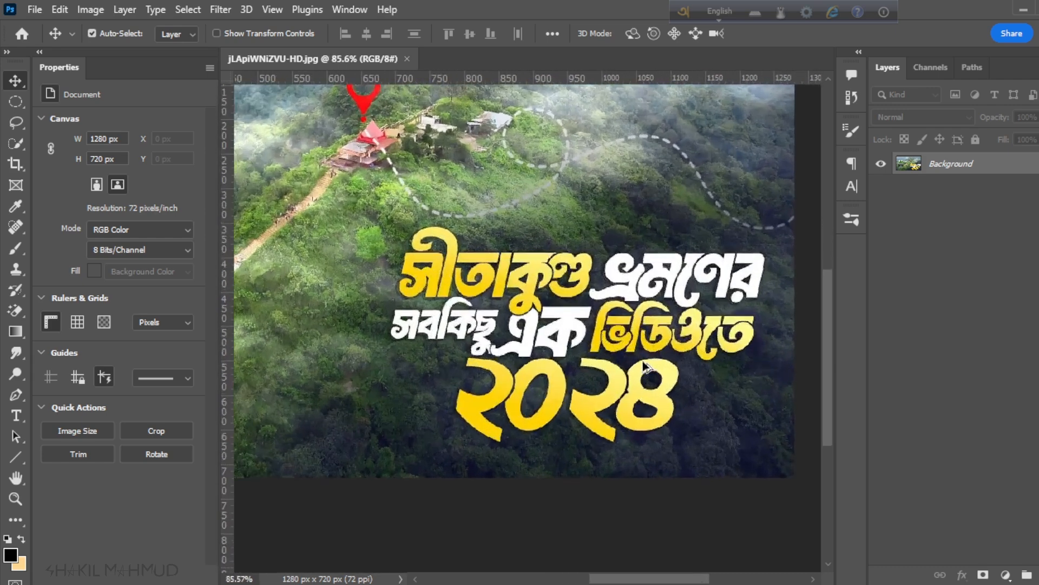
{"action": "left_click_drag", "start_coordinate": [638, 366], "coordinate": [587, 338]}
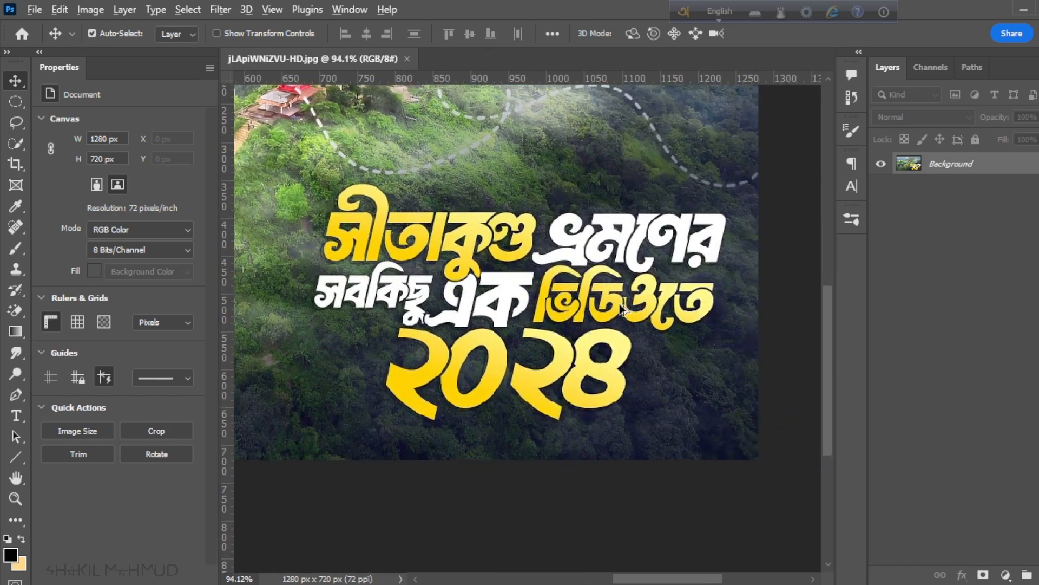
{"action": "scroll", "coordinate": [666, 342], "scroll_direction": "up", "scroll_amount": 2}
{"action": "left_click_drag", "start_coordinate": [525, 358], "coordinate": [547, 361]}
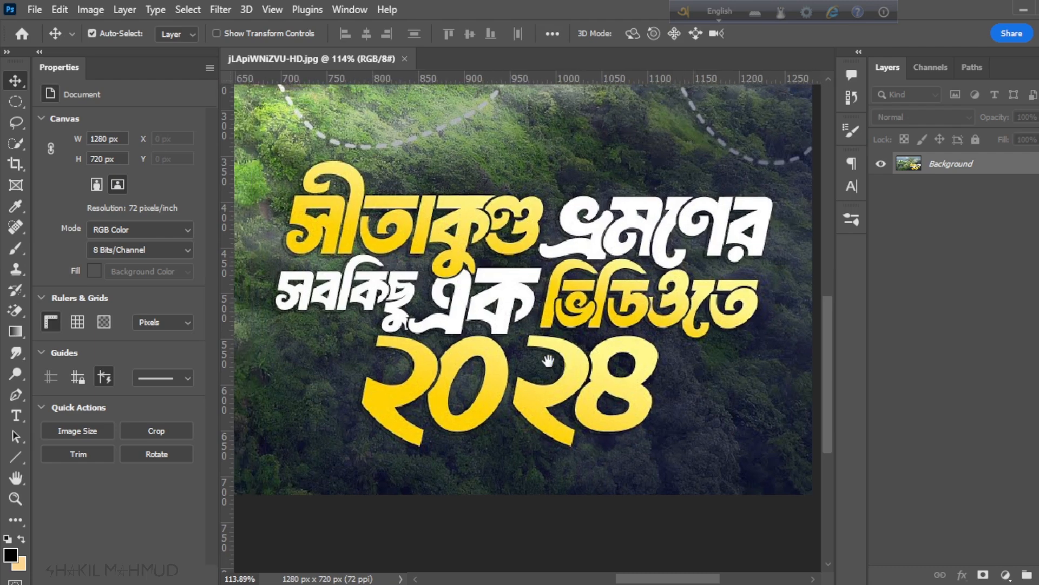
{"action": "scroll", "coordinate": [565, 373], "scroll_direction": "down", "scroll_amount": 2}
{"action": "scroll", "coordinate": [495, 324], "scroll_direction": "up", "scroll_amount": 2}
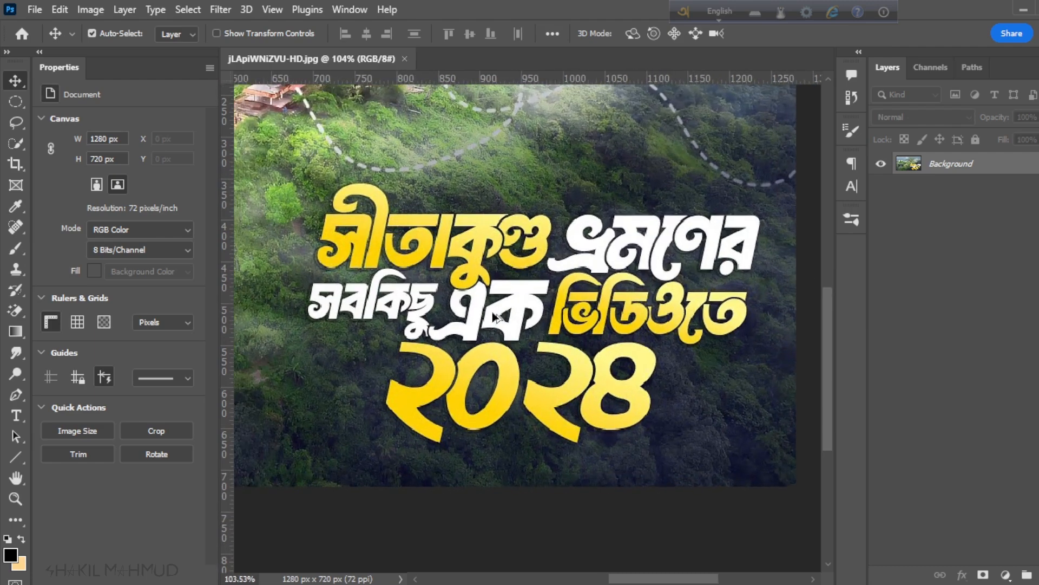
{"action": "mouse_move", "coordinate": [470, 374]}
{"action": "left_mouse_down"}
{"action": "mouse_move", "coordinate": [482, 350]}
{"action": "mouse_move", "coordinate": [471, 365]}
{"action": "left_mouse_up"}
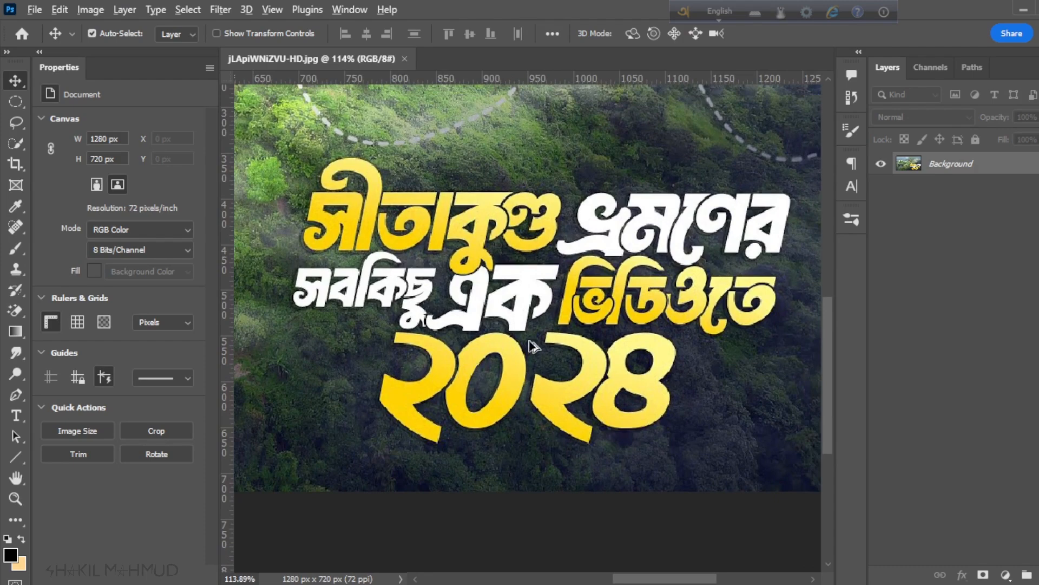
{"action": "scroll", "coordinate": [529, 343], "scroll_direction": "down", "scroll_amount": 10}
{"action": "scroll", "coordinate": [565, 360], "scroll_direction": "down", "scroll_amount": 1}
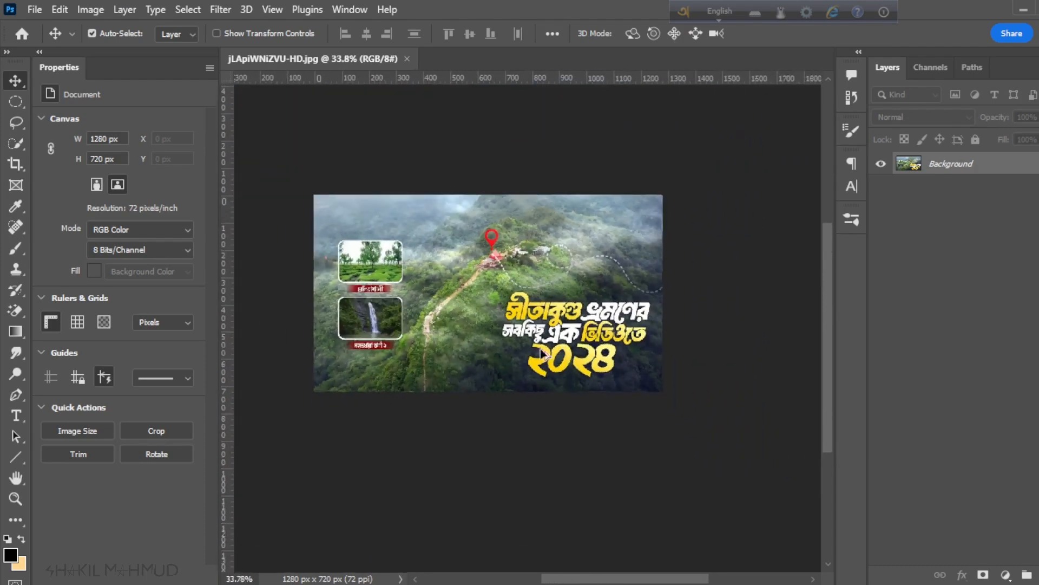
{"action": "scroll", "coordinate": [546, 354], "scroll_direction": "up", "scroll_amount": 2}
{"action": "scroll", "coordinate": [655, 337], "scroll_direction": "up", "scroll_amount": 8}
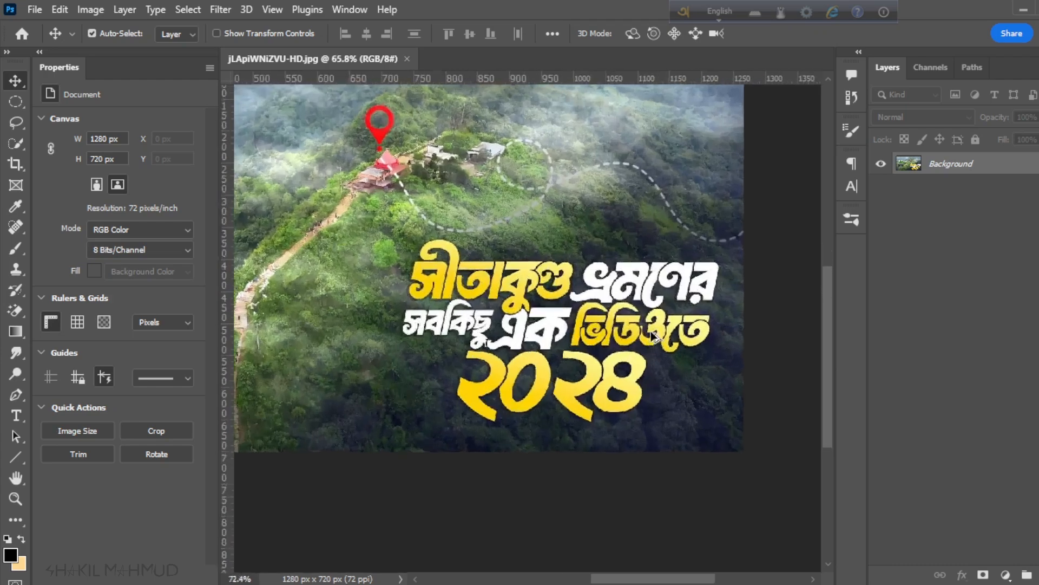
{"action": "scroll", "coordinate": [655, 373], "scroll_direction": "down", "scroll_amount": 3}
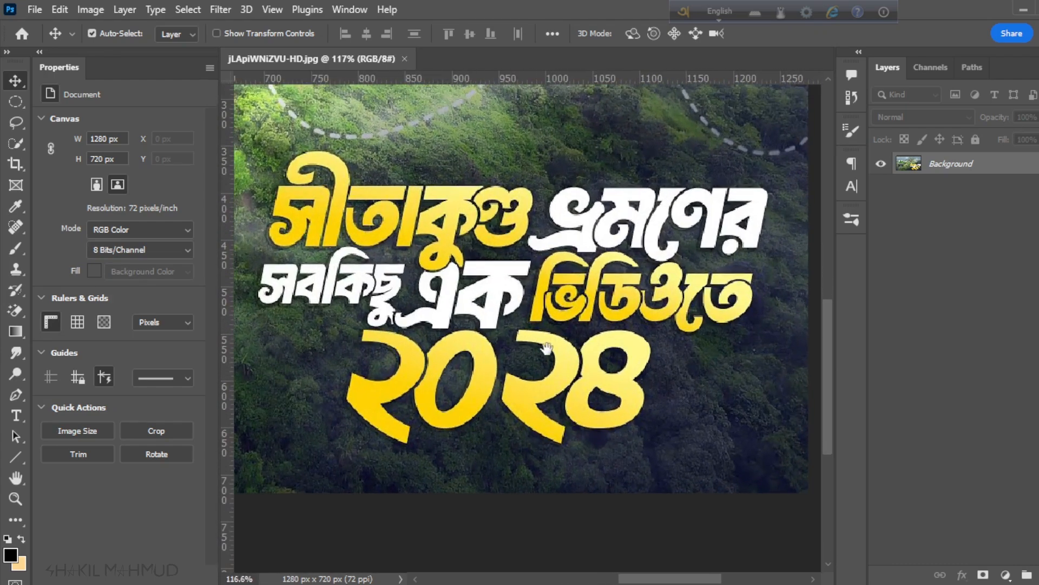
{"action": "left_click_drag", "start_coordinate": [547, 349], "coordinate": [561, 344]}
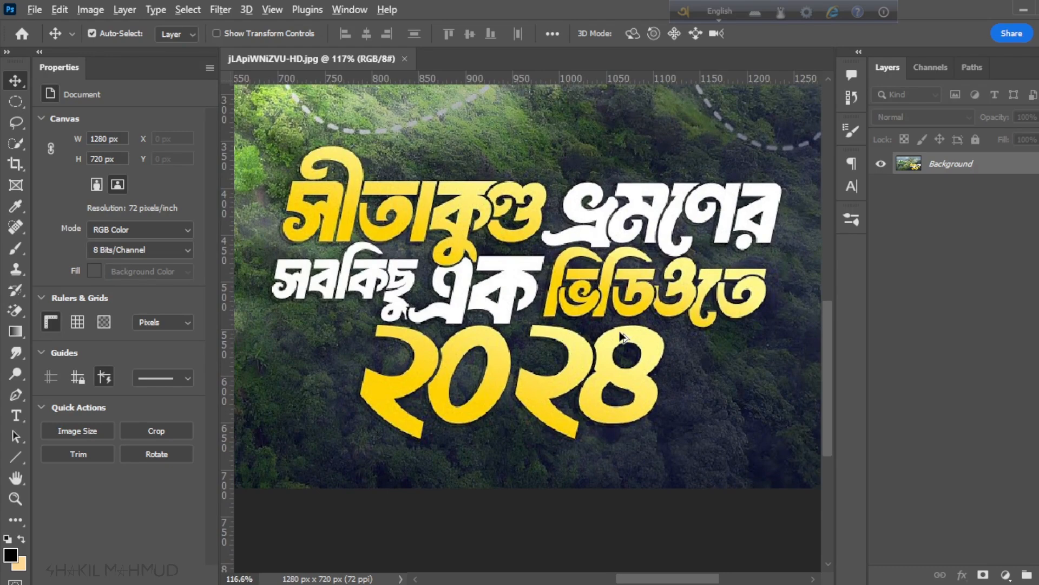
{"action": "scroll", "coordinate": [625, 356], "scroll_direction": "down", "scroll_amount": 2}
{"action": "scroll", "coordinate": [628, 286], "scroll_direction": "up", "scroll_amount": 3}
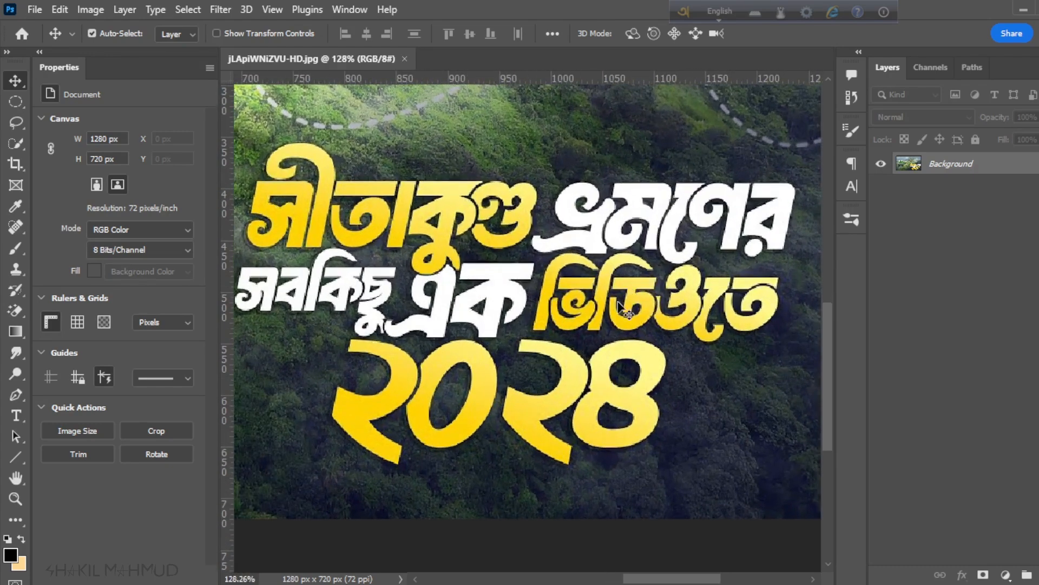
{"action": "scroll", "coordinate": [622, 311], "scroll_direction": "down", "scroll_amount": 3}
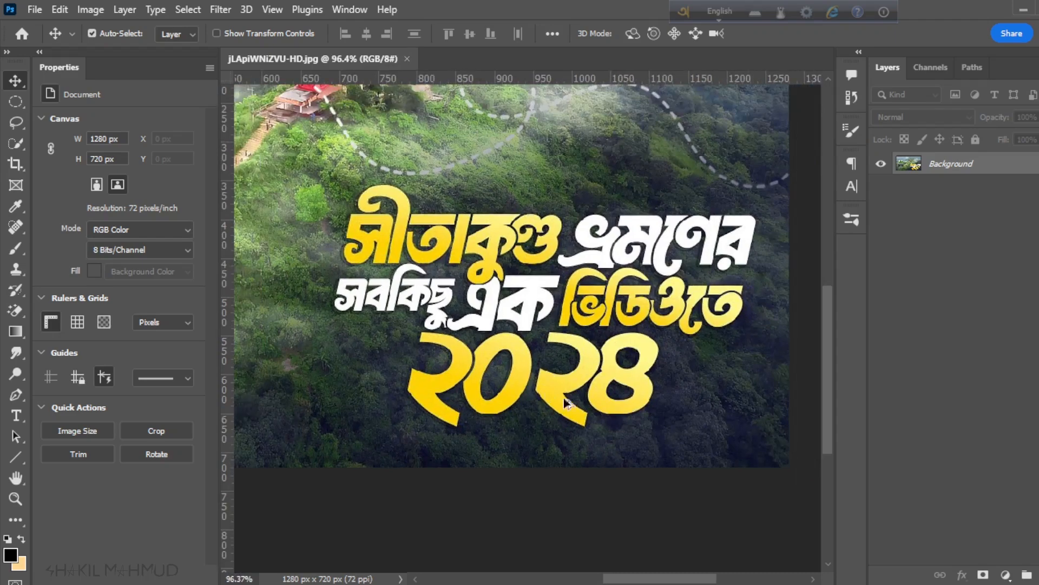
{"action": "scroll", "coordinate": [564, 397], "scroll_direction": "down", "scroll_amount": 4}
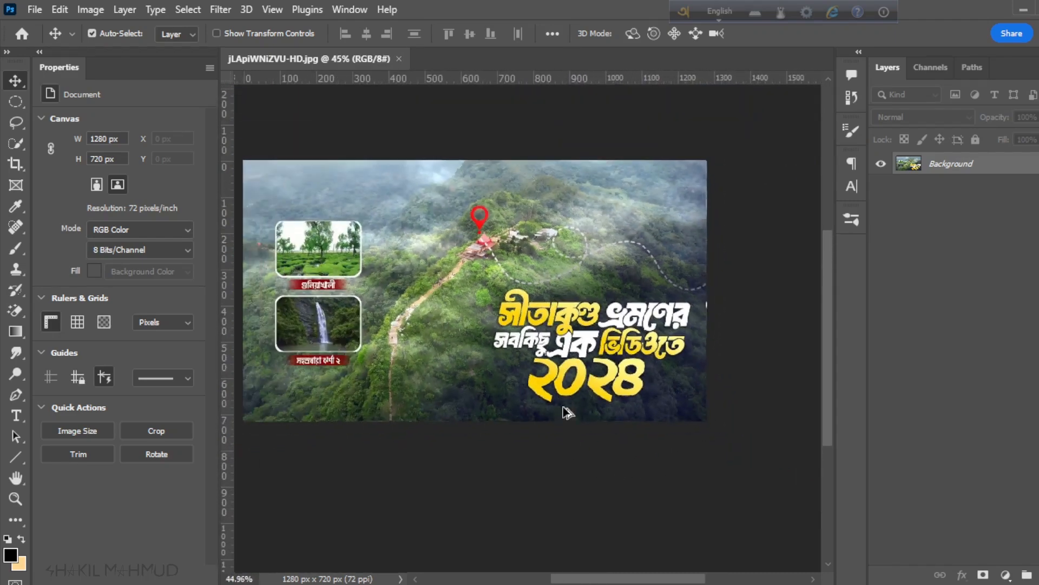
{"action": "scroll", "coordinate": [579, 406], "scroll_direction": "up", "scroll_amount": 1}
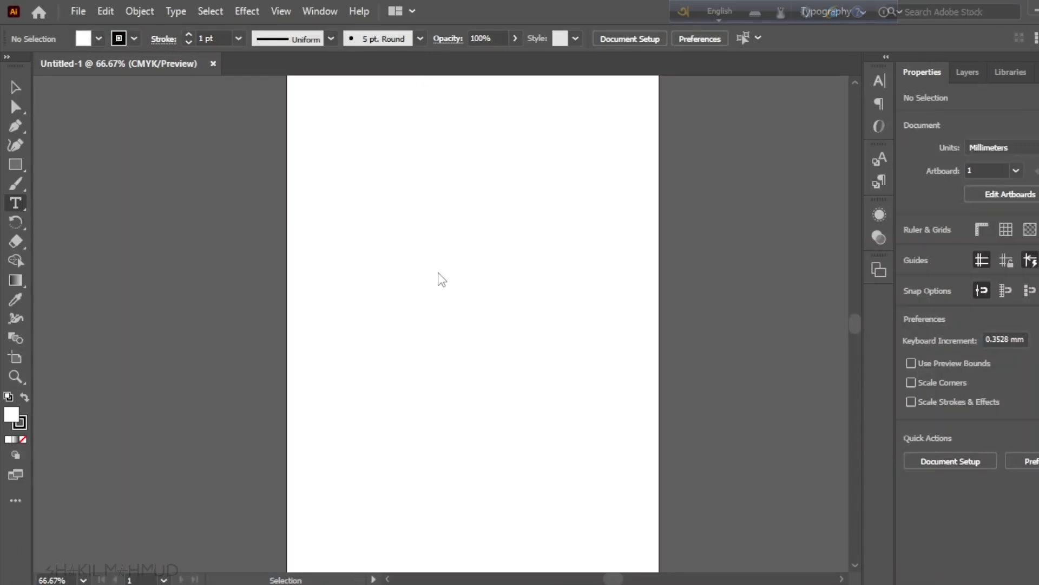
Switch to Illustrator, add a placeholder text line on the artboard, set its size to 72 pt and move it within the artboard
{"action": "left_click", "coordinate": [432, 280]}
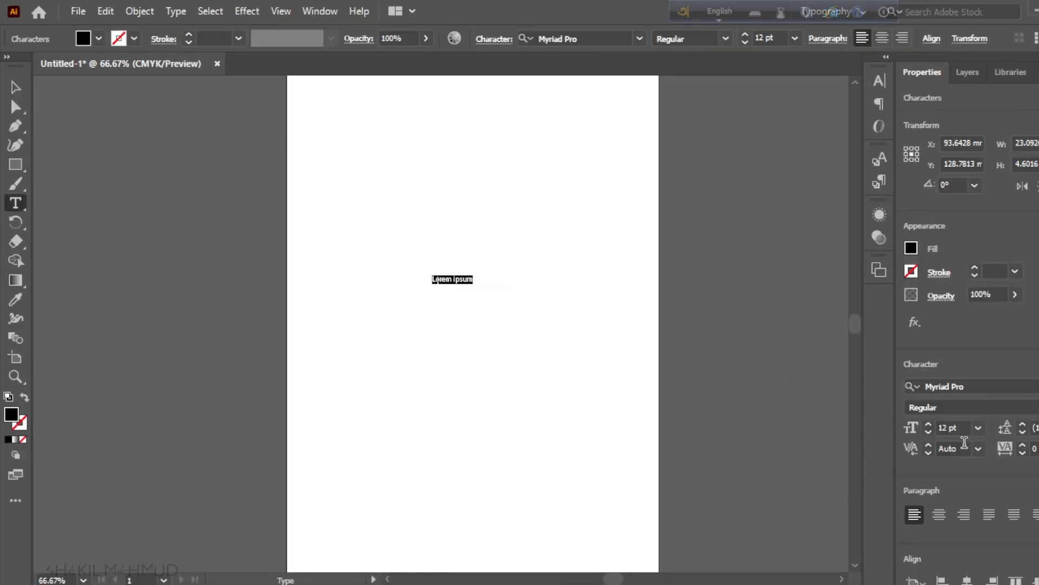
{"action": "left_click", "coordinate": [978, 427]}
{"action": "left_click", "coordinate": [991, 410]}
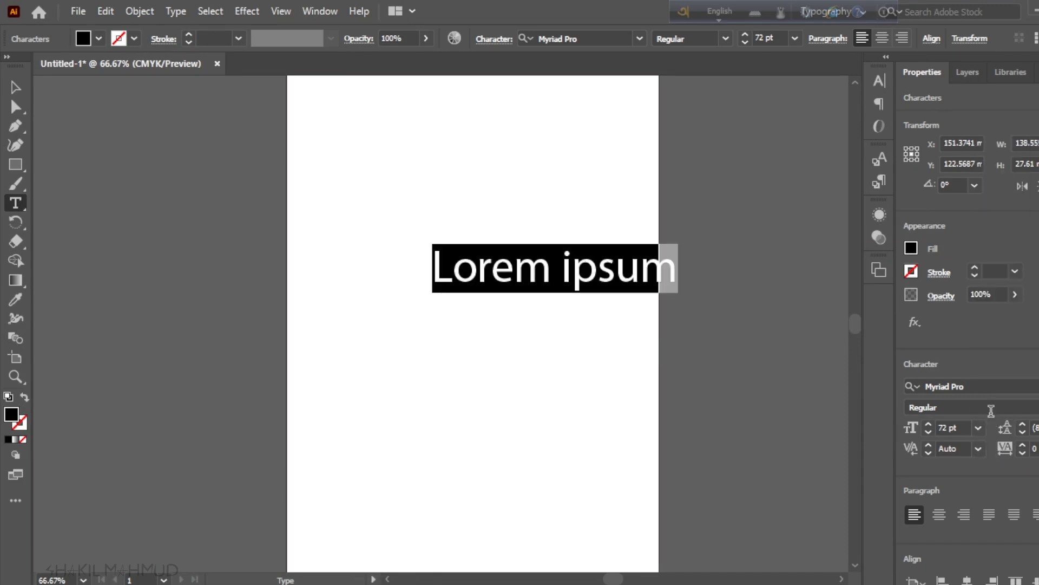
{"action": "left_click", "coordinate": [25, 85]}
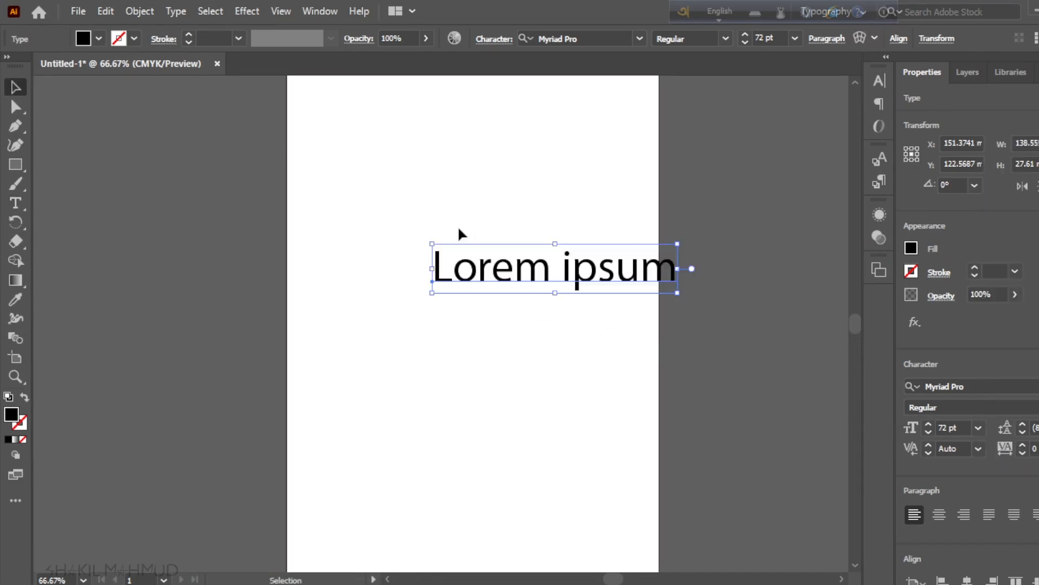
{"action": "left_click_drag", "start_coordinate": [469, 276], "coordinate": [381, 285]}
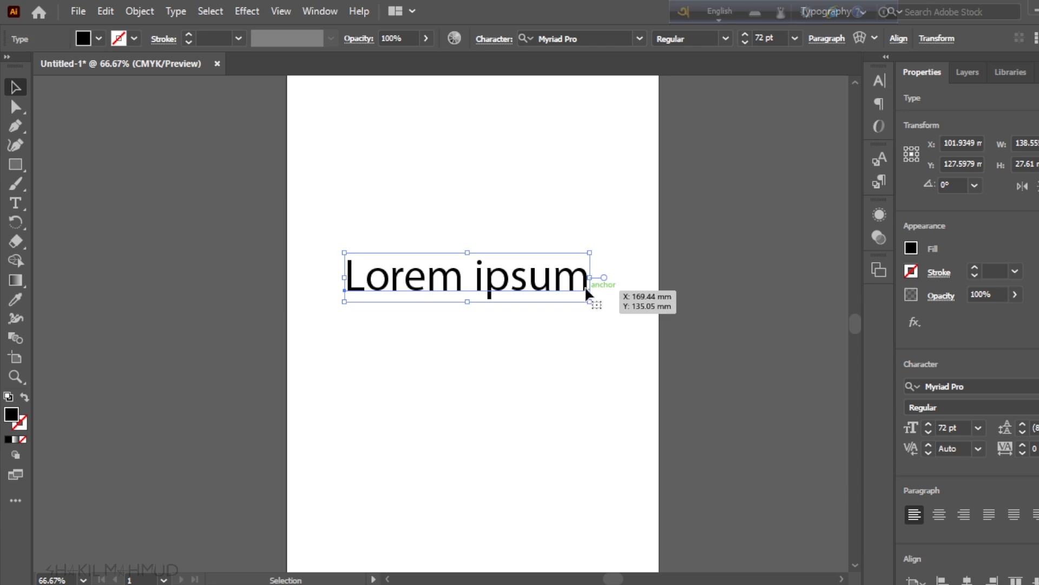
Replace the placeholder with the copied title "সীতাকুণ্ড ভ্রমণের সবকিছু এক ভিডিওতে ২০২৪" and shift the line across the artboard
{"action": "key", "text": "t"}
{"action": "left_click_drag", "start_coordinate": [587, 279], "coordinate": [304, 310]}
{"action": "key", "text": "ctrl+v"}
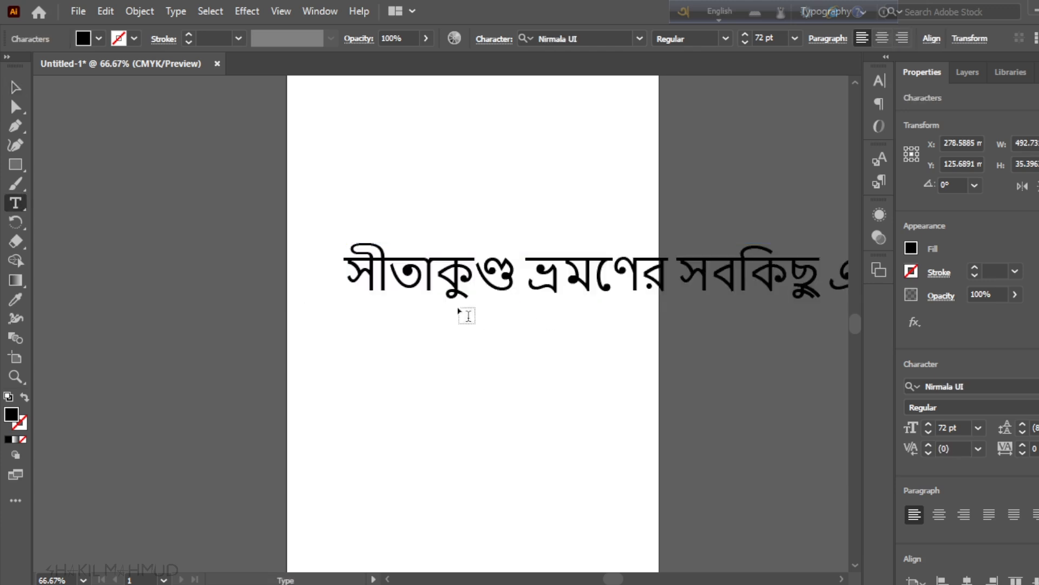
{"action": "left_click", "coordinate": [15, 86]}
{"action": "left_click_drag", "start_coordinate": [502, 271], "coordinate": [352, 271]}
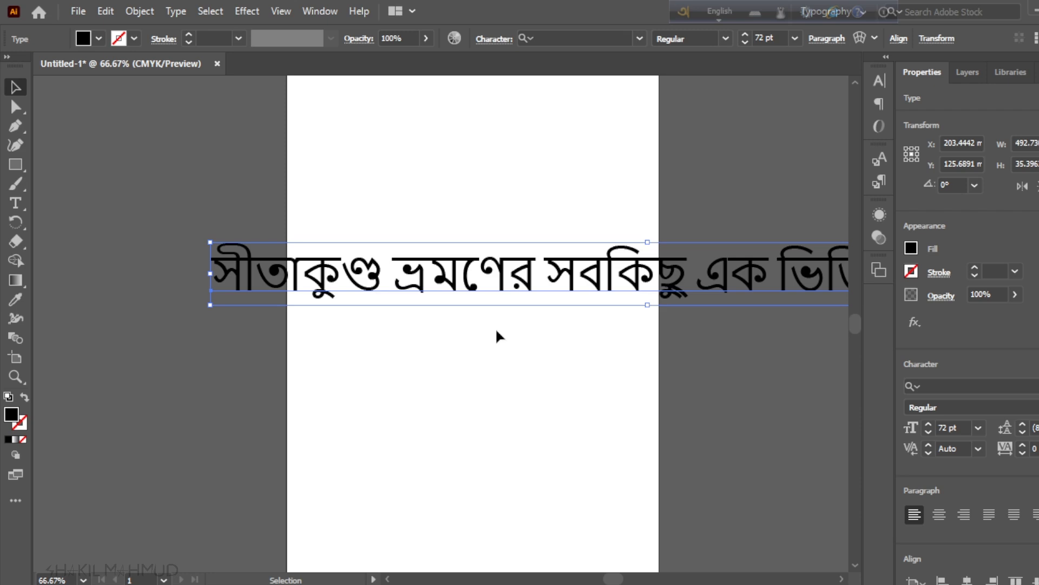
{"action": "left_click_drag", "start_coordinate": [497, 272], "coordinate": [394, 271]}
{"action": "key", "text": "ctrl+minus"}
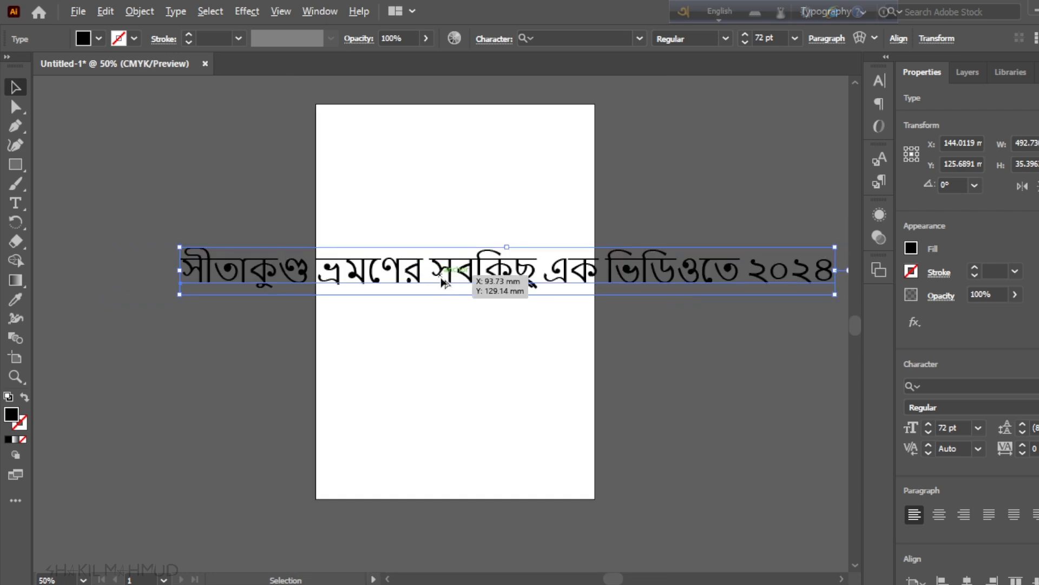
Duplicate the title line, leaving one copy beside the artboard and the other across the artboard's lower half
{"action": "scroll", "coordinate": [442, 281], "scroll_direction": "down", "scroll_amount": 2}
{"action": "left_click_drag", "start_coordinate": [425, 275], "coordinate": [304, 327]}
{"action": "scroll", "coordinate": [632, 274], "scroll_direction": "up", "scroll_amount": 1}
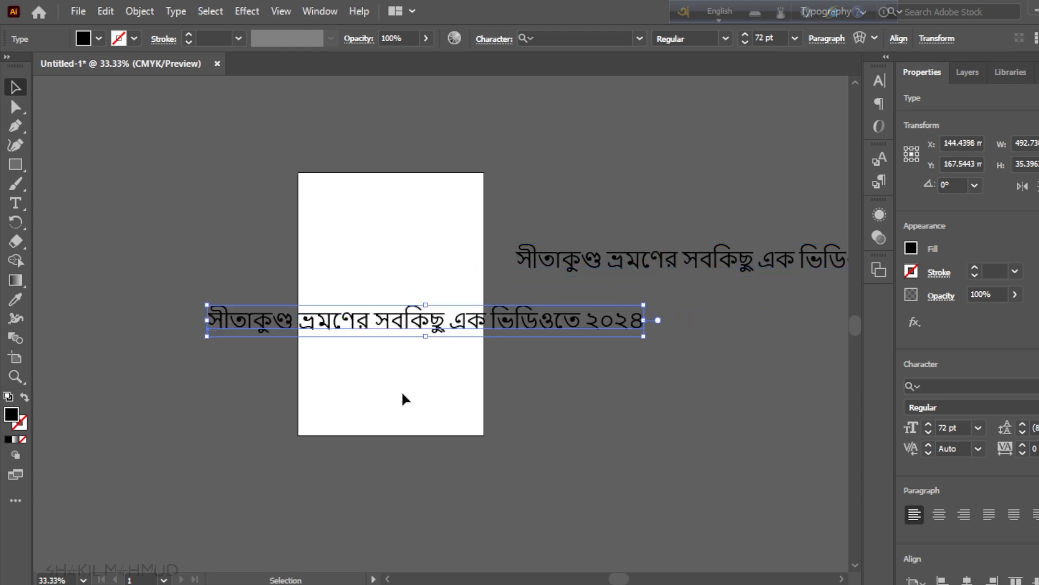
{"action": "scroll", "coordinate": [276, 324], "scroll_direction": "up", "scroll_amount": 2}
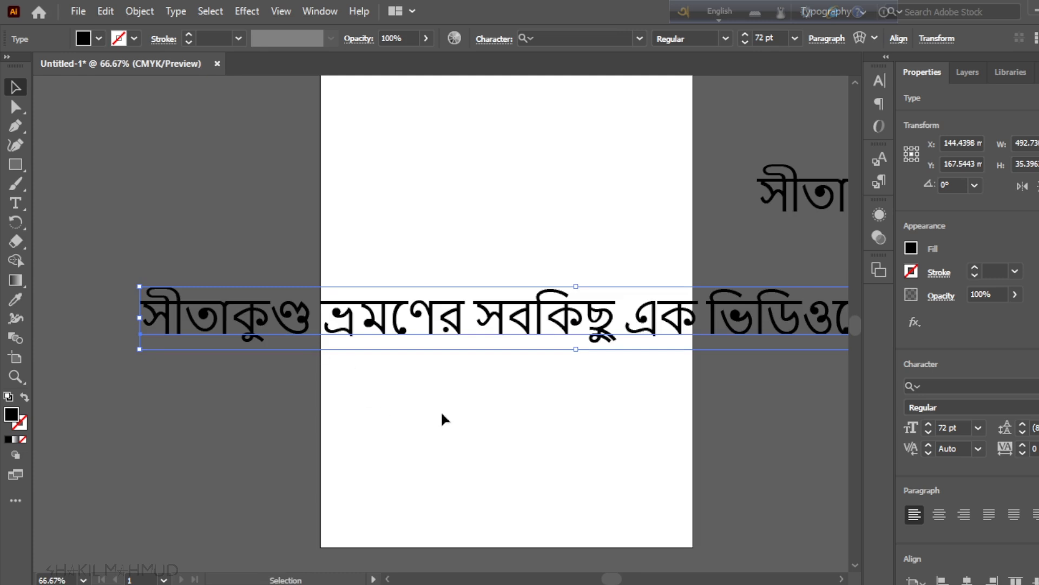
Move the selected title copy horizontally so that it starts just outside the artboard's left edge
{"action": "left_click_drag", "start_coordinate": [415, 329], "coordinate": [543, 324]}
{"action": "scroll", "coordinate": [466, 360], "scroll_direction": "down", "scroll_amount": 1}
{"action": "scroll", "coordinate": [487, 325], "scroll_direction": "up", "scroll_amount": 2}
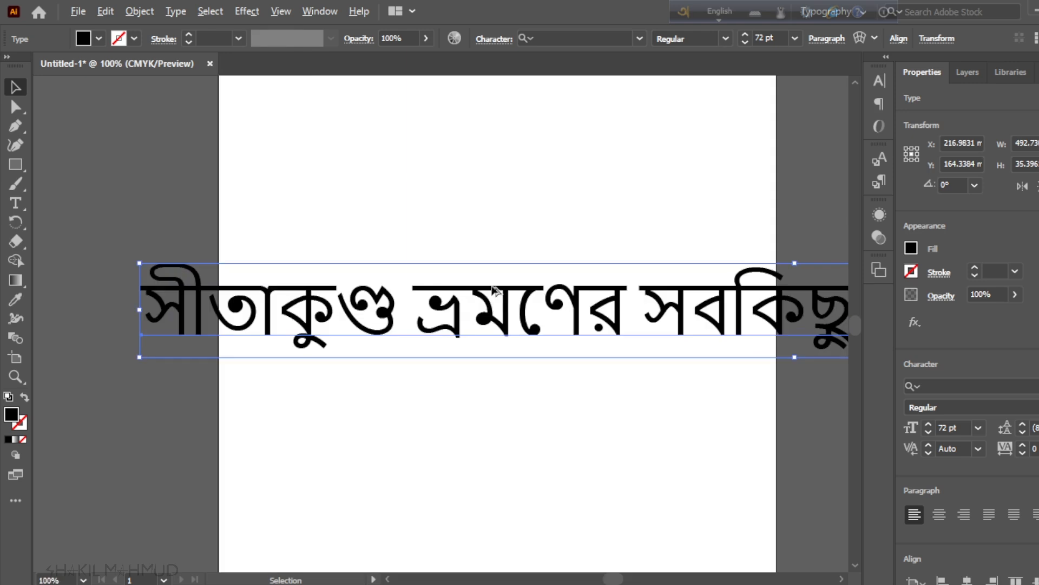
{"action": "scroll", "coordinate": [410, 313], "scroll_direction": "down", "scroll_amount": 2}
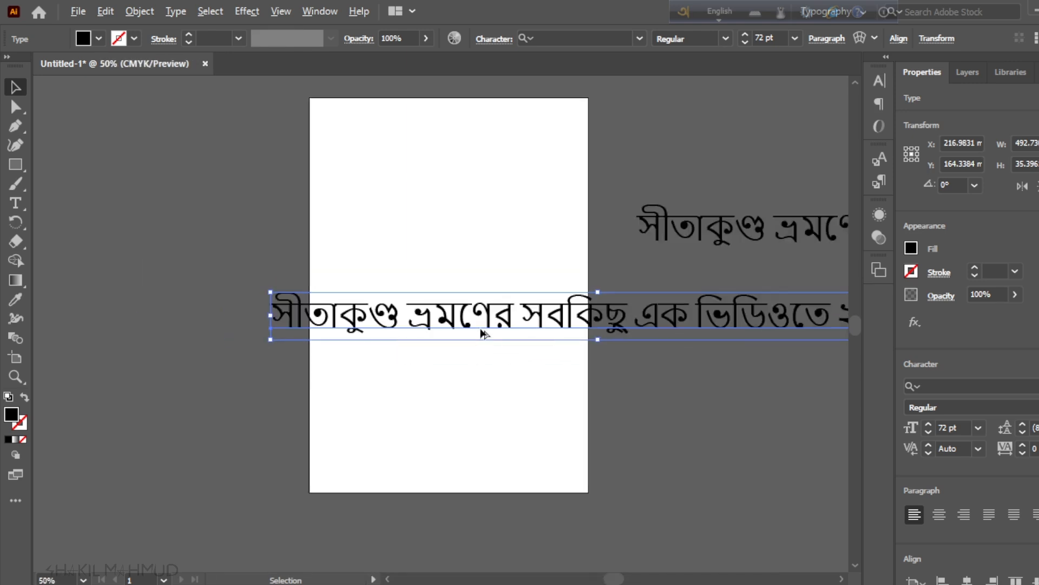
{"action": "scroll", "coordinate": [483, 332], "scroll_direction": "down", "scroll_amount": 1}
{"action": "scroll", "coordinate": [569, 335], "scroll_direction": "up", "scroll_amount": 1}
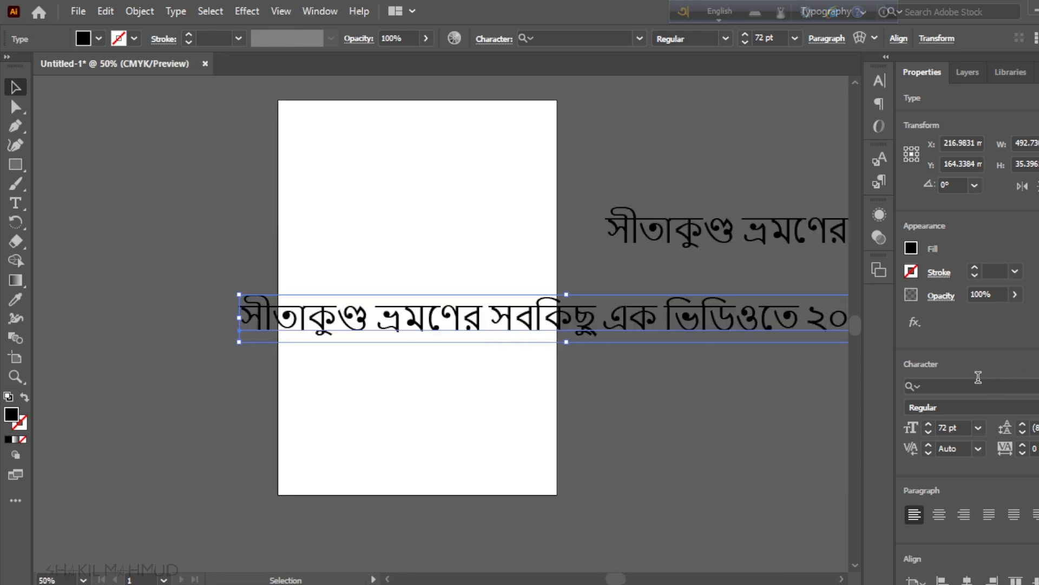
Filter the font list for the selected title copy by "unicode"
{"action": "left_click", "coordinate": [947, 386]}
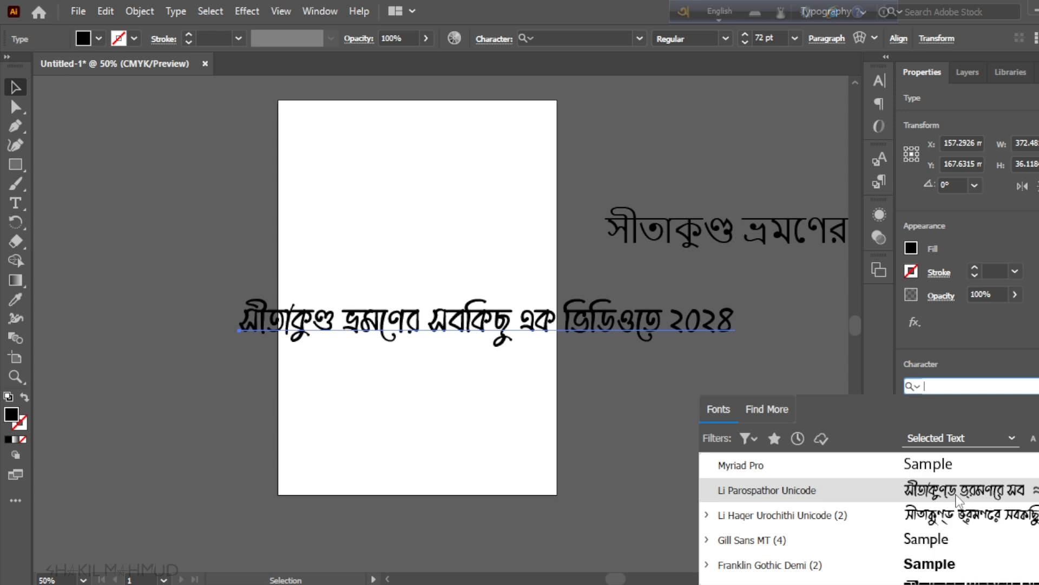
{"action": "scroll", "coordinate": [973, 482], "scroll_direction": "down", "scroll_amount": 2}
{"action": "scroll", "coordinate": [979, 530], "scroll_direction": "up", "scroll_amount": 1}
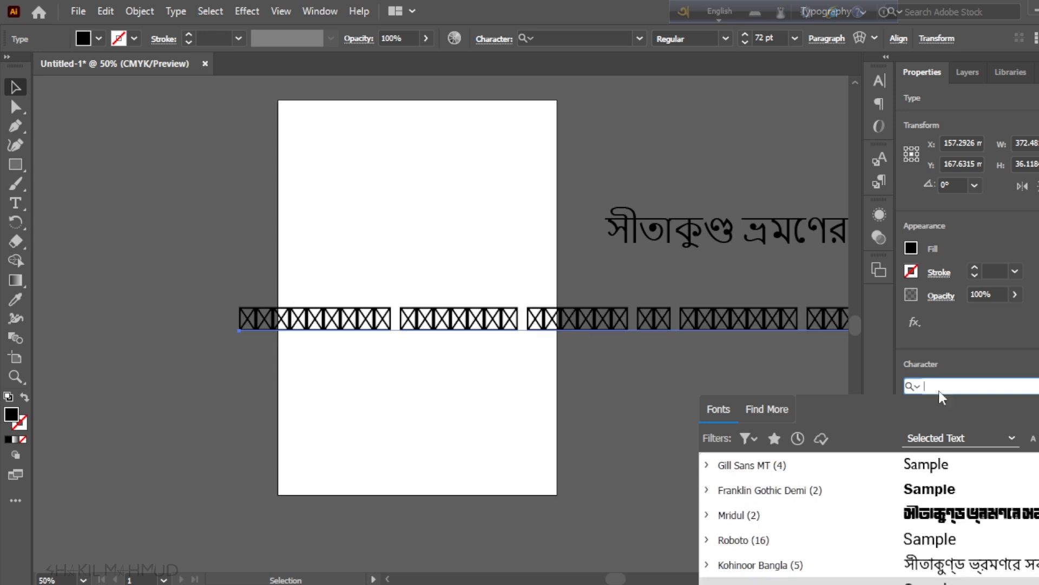
{"action": "type", "text": "unicode"}
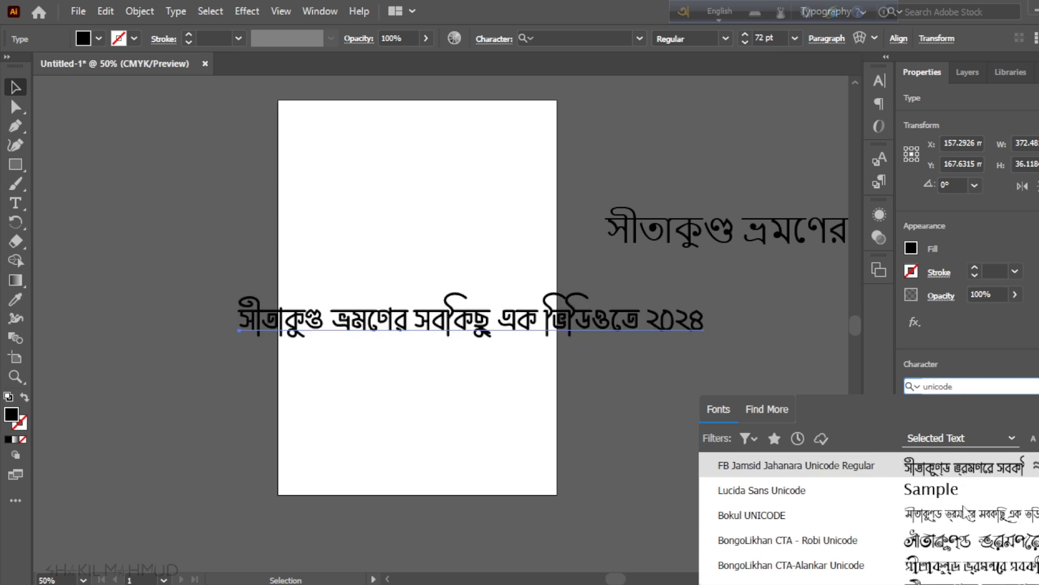
Preview the filtered Unicode fonts on the title copy and apply Nill Jannati Unicode Italic Bold
{"action": "scroll", "coordinate": [964, 517], "scroll_direction": "down", "scroll_amount": 5}
{"action": "scroll", "coordinate": [966, 525], "scroll_direction": "down", "scroll_amount": 10}
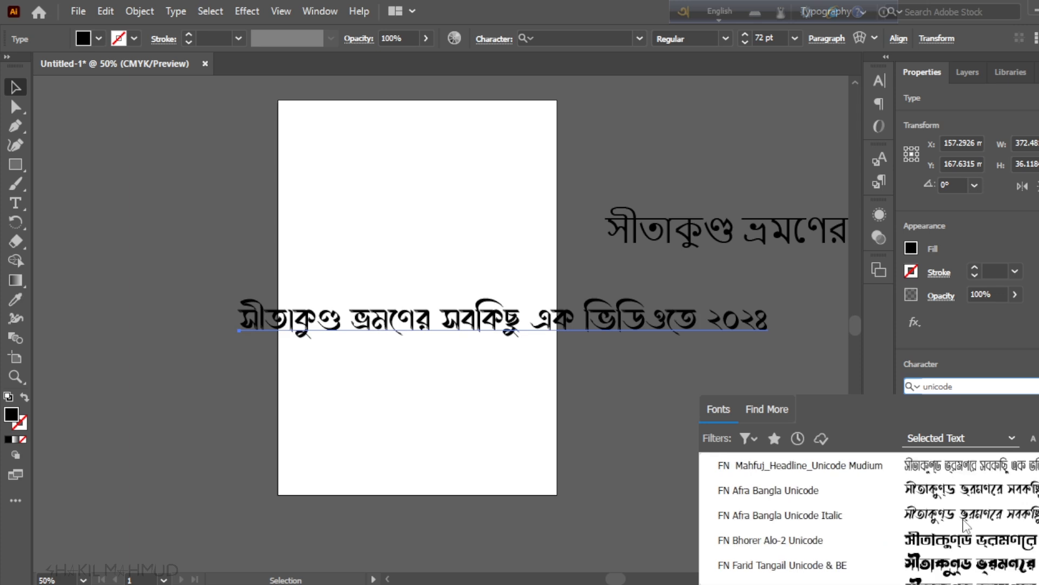
{"action": "scroll", "coordinate": [972, 527], "scroll_direction": "down", "scroll_amount": 5}
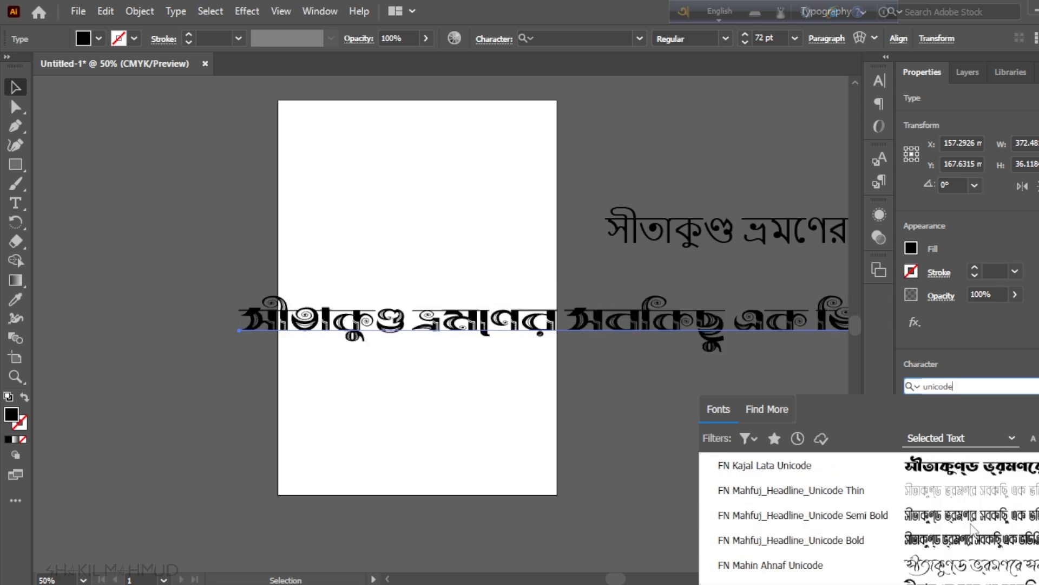
{"action": "scroll", "coordinate": [972, 527], "scroll_direction": "down", "scroll_amount": 5}
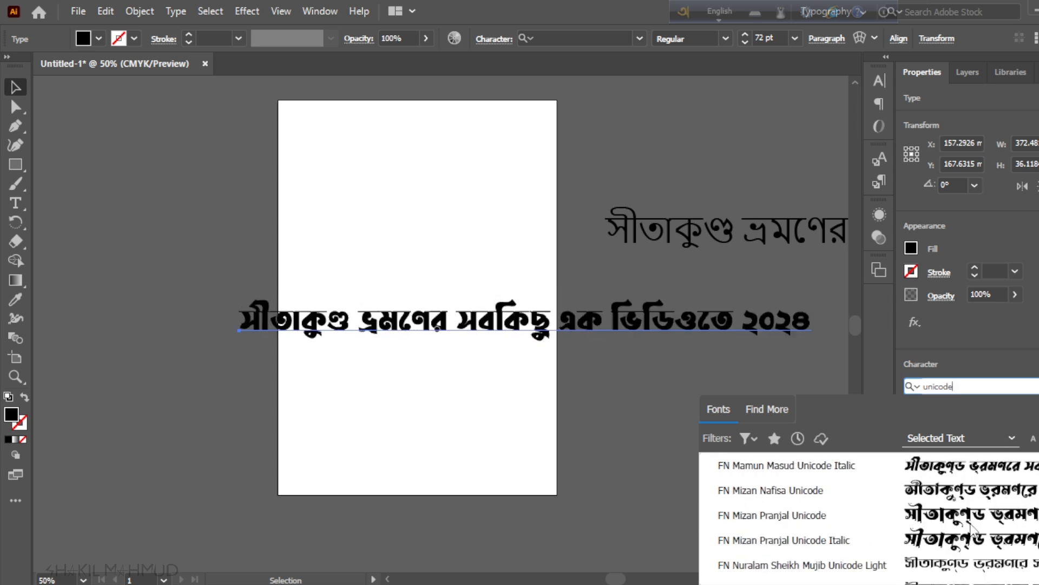
{"action": "scroll", "coordinate": [972, 528], "scroll_direction": "down", "scroll_amount": 5}
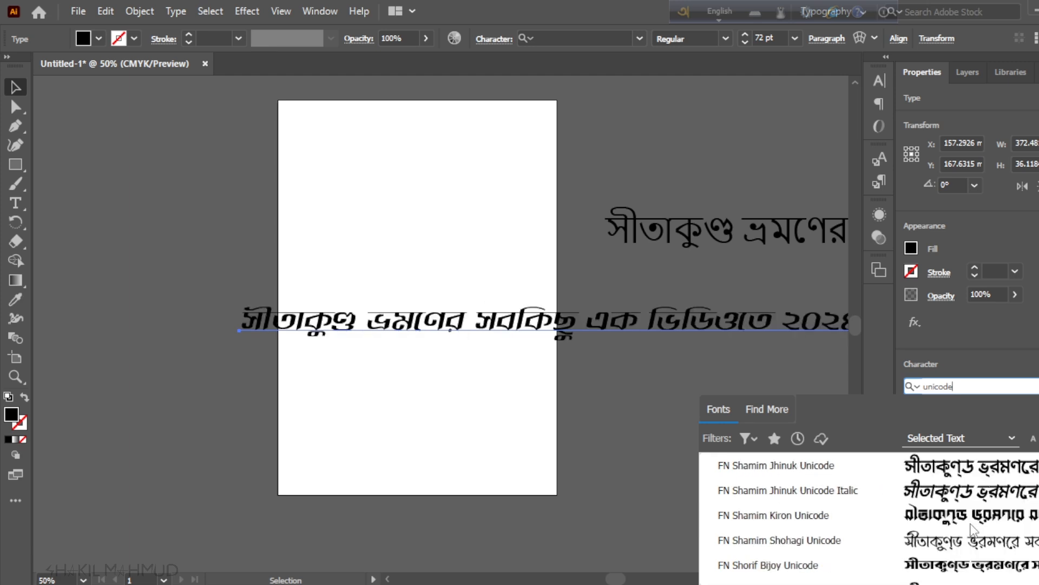
{"action": "scroll", "coordinate": [971, 528], "scroll_direction": "down", "scroll_amount": 1}
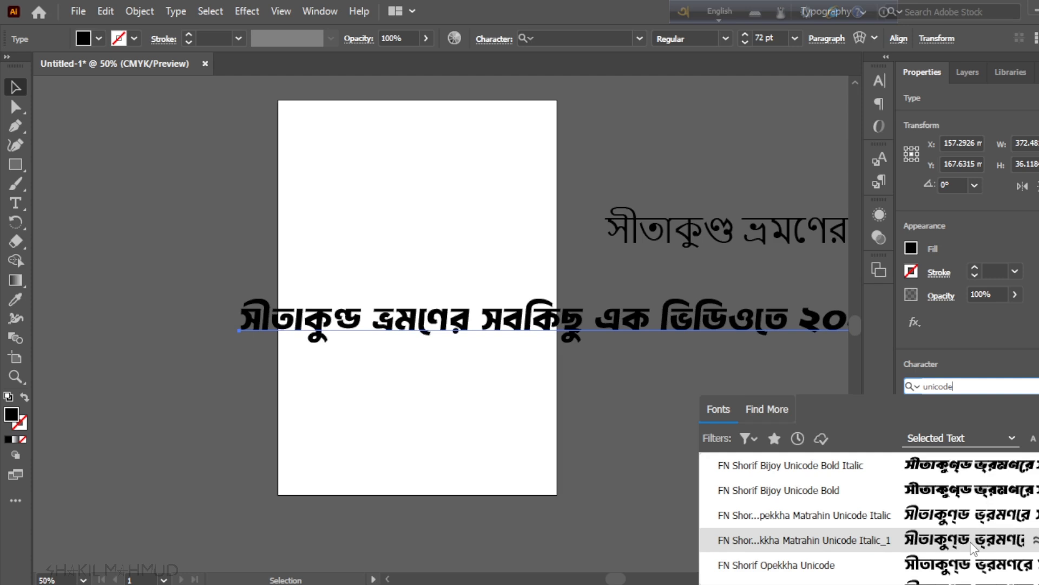
{"action": "scroll", "coordinate": [973, 547], "scroll_direction": "down", "scroll_amount": 5}
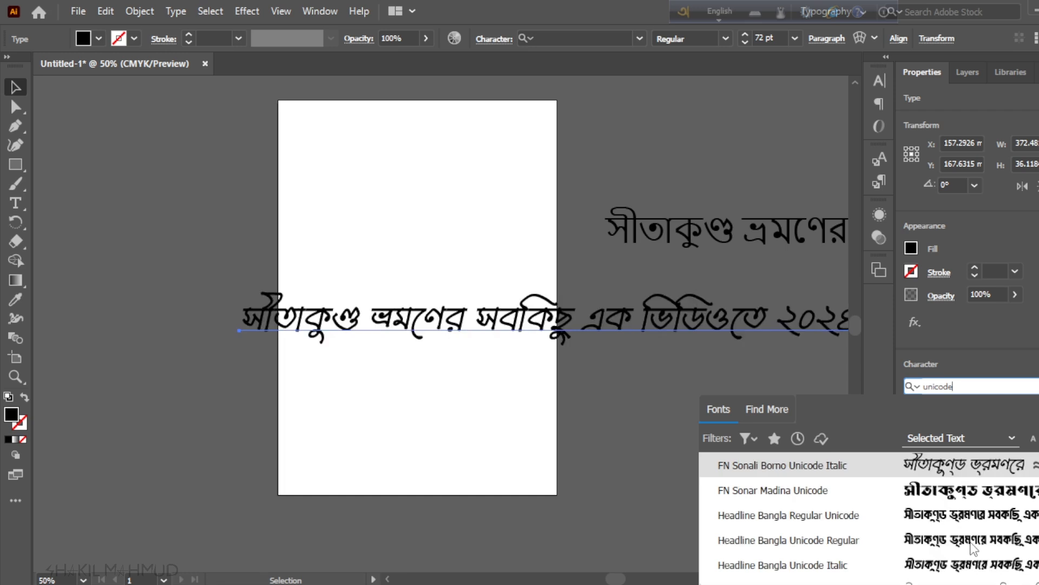
{"action": "scroll", "coordinate": [973, 547], "scroll_direction": "down", "scroll_amount": 3}
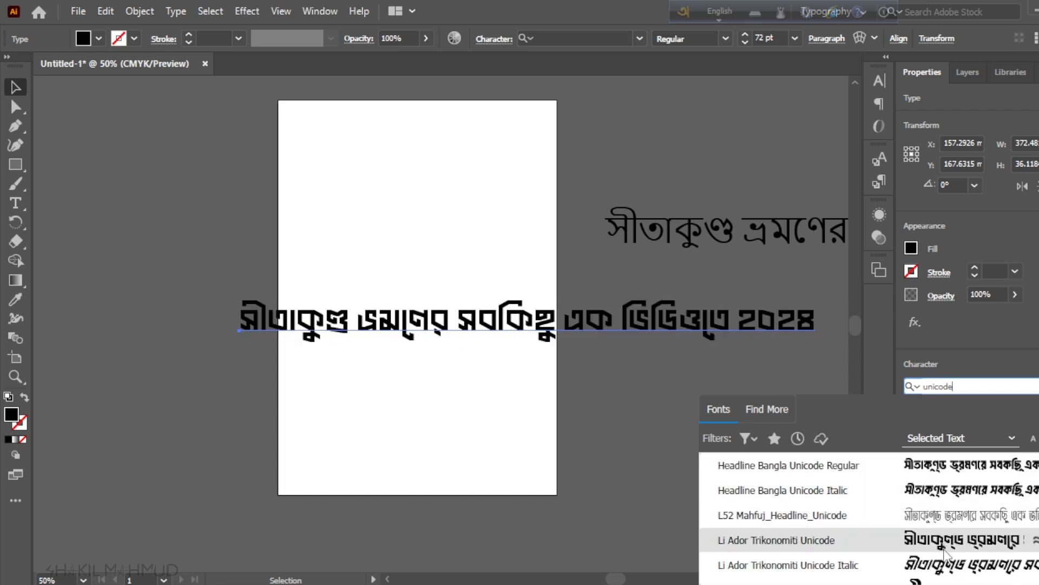
{"action": "scroll", "coordinate": [944, 550], "scroll_direction": "down", "scroll_amount": 5}
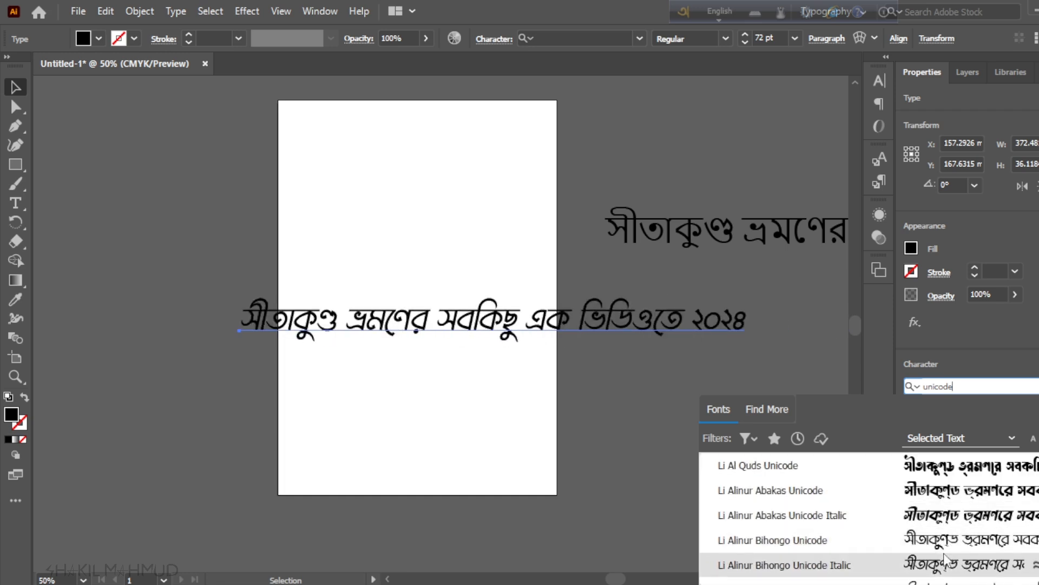
{"action": "scroll", "coordinate": [943, 554], "scroll_direction": "down", "scroll_amount": 5}
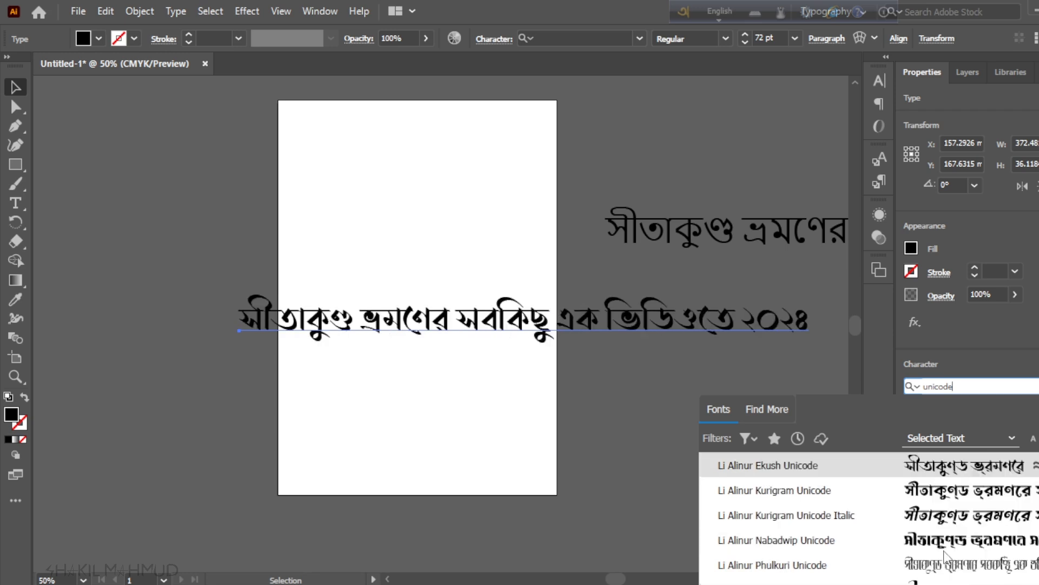
{"action": "scroll", "coordinate": [945, 547], "scroll_direction": "down", "scroll_amount": 3}
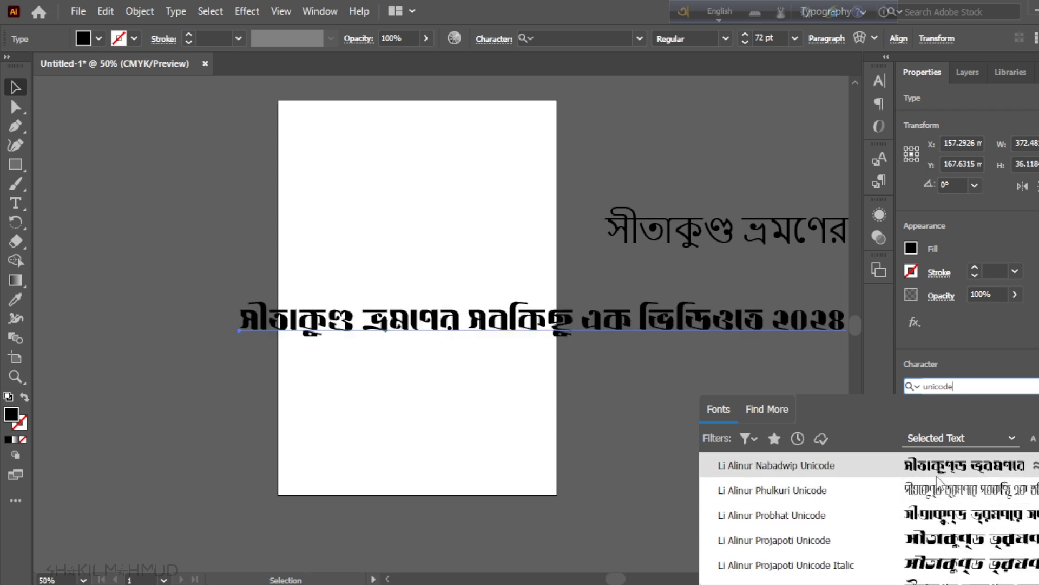
{"action": "scroll", "coordinate": [941, 520], "scroll_direction": "down", "scroll_amount": 6}
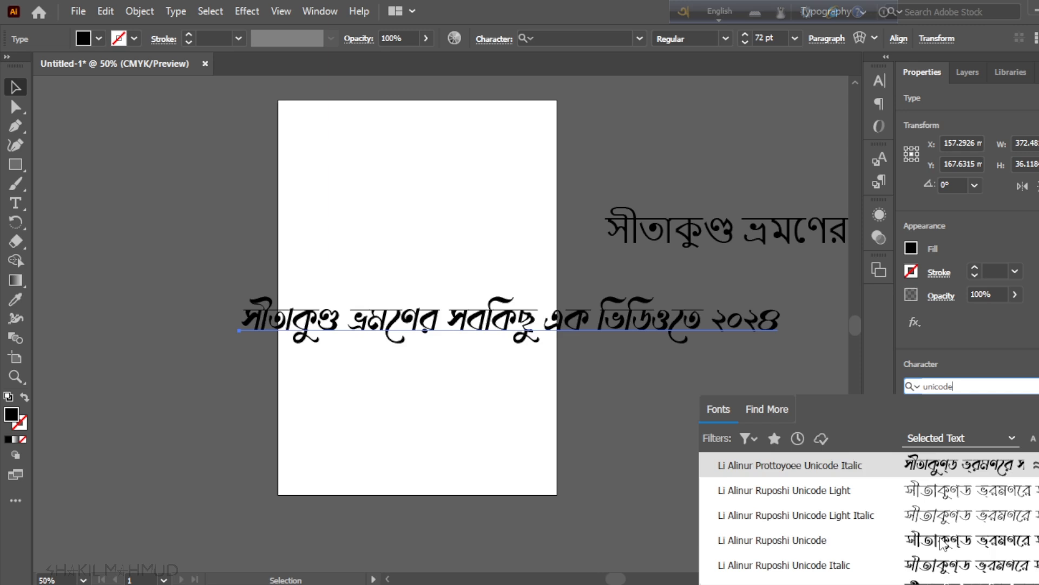
{"action": "scroll", "coordinate": [942, 545], "scroll_direction": "down", "scroll_amount": 3}
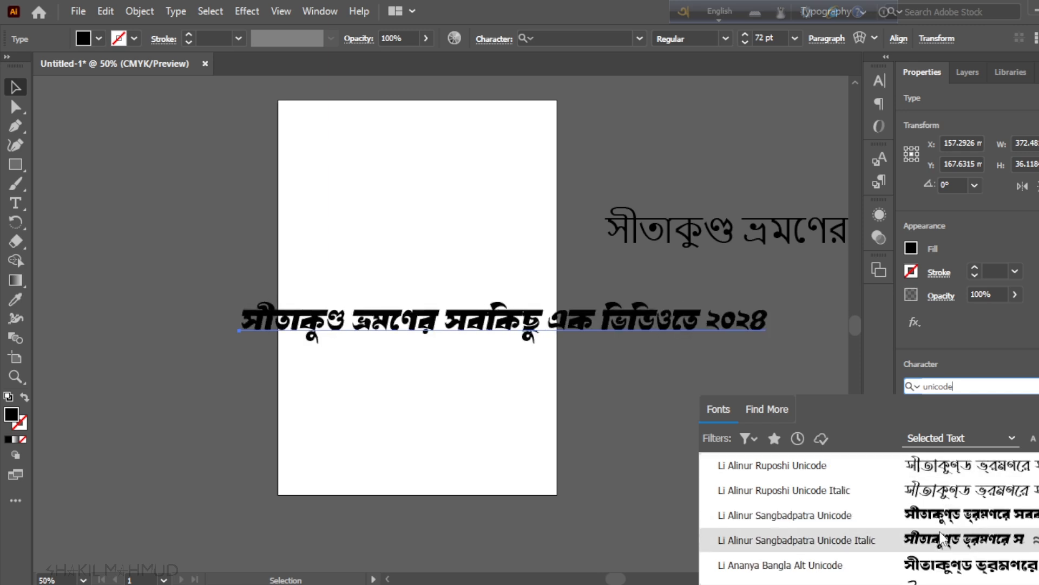
{"action": "scroll", "coordinate": [942, 538], "scroll_direction": "down", "scroll_amount": 3}
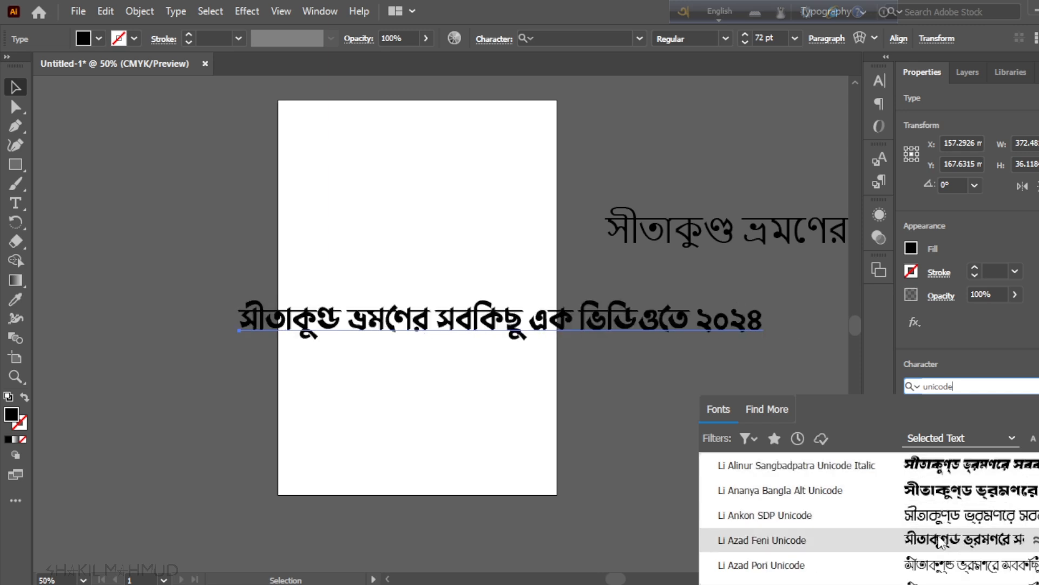
{"action": "scroll", "coordinate": [941, 543], "scroll_direction": "down", "scroll_amount": 3}
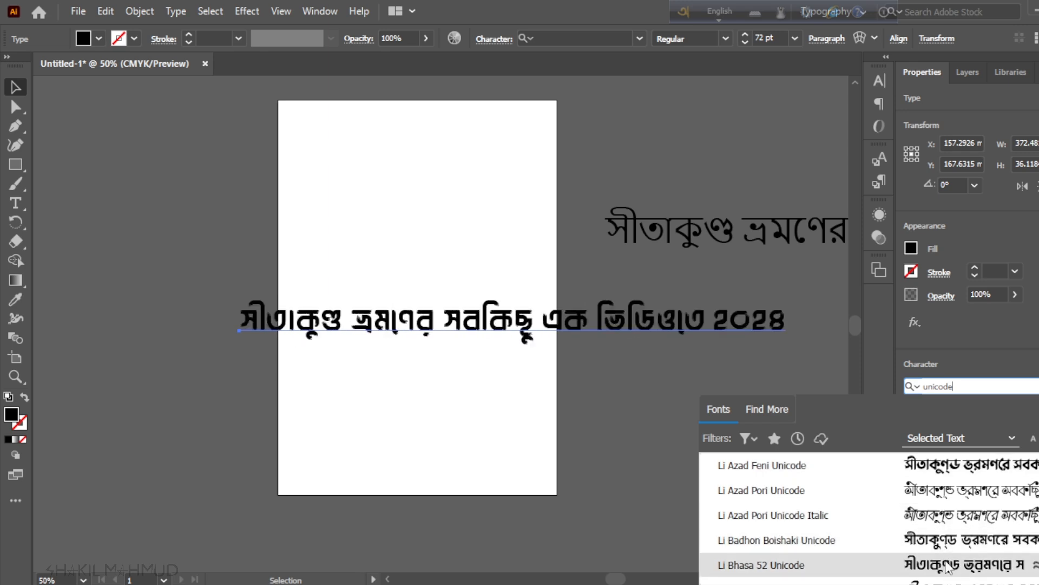
{"action": "scroll", "coordinate": [945, 544], "scroll_direction": "down", "scroll_amount": 3}
{"action": "scroll", "coordinate": [946, 543], "scroll_direction": "down", "scroll_amount": 3}
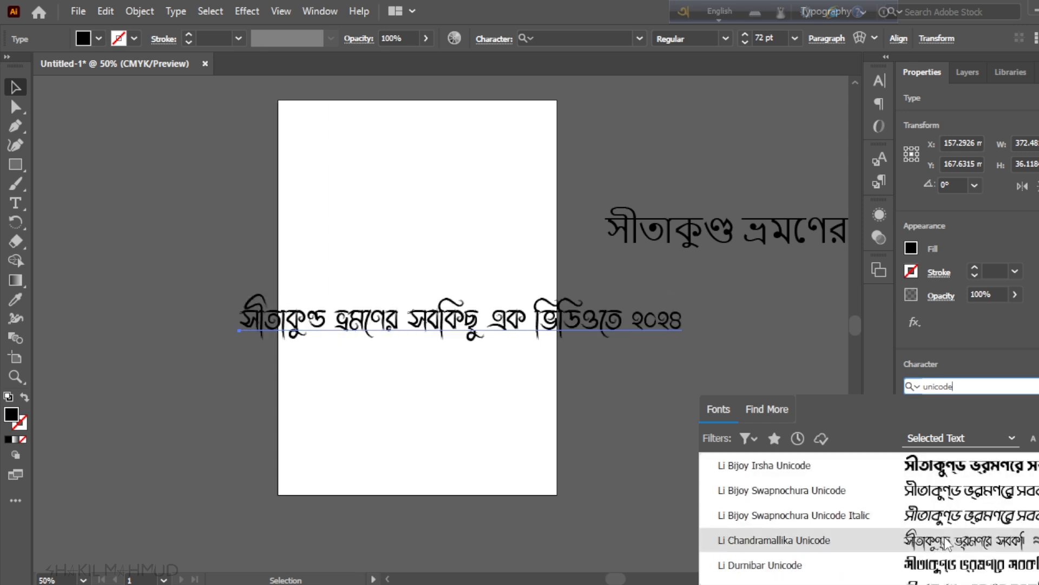
{"action": "scroll", "coordinate": [948, 544], "scroll_direction": "down", "scroll_amount": 3}
{"action": "scroll", "coordinate": [946, 563], "scroll_direction": "down", "scroll_amount": 3}
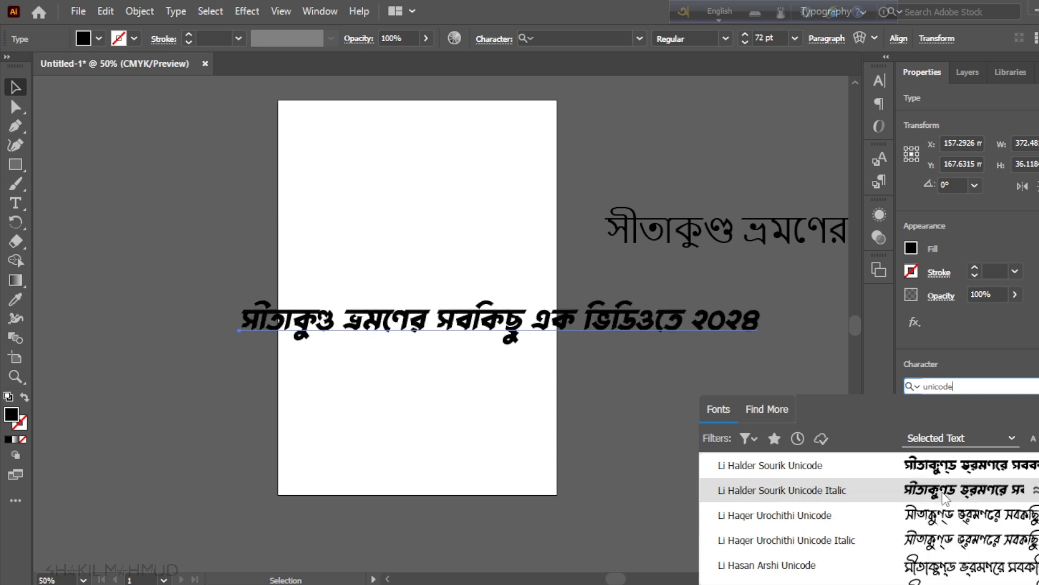
{"action": "scroll", "coordinate": [945, 552], "scroll_direction": "down", "scroll_amount": 6}
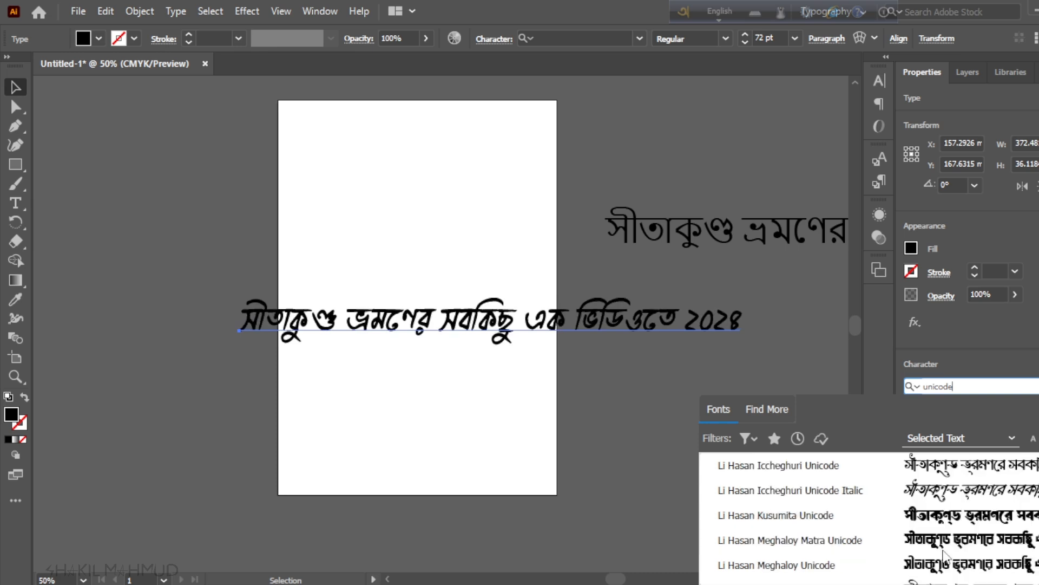
{"action": "scroll", "coordinate": [945, 553], "scroll_direction": "down", "scroll_amount": 3}
{"action": "scroll", "coordinate": [947, 552], "scroll_direction": "down", "scroll_amount": 3}
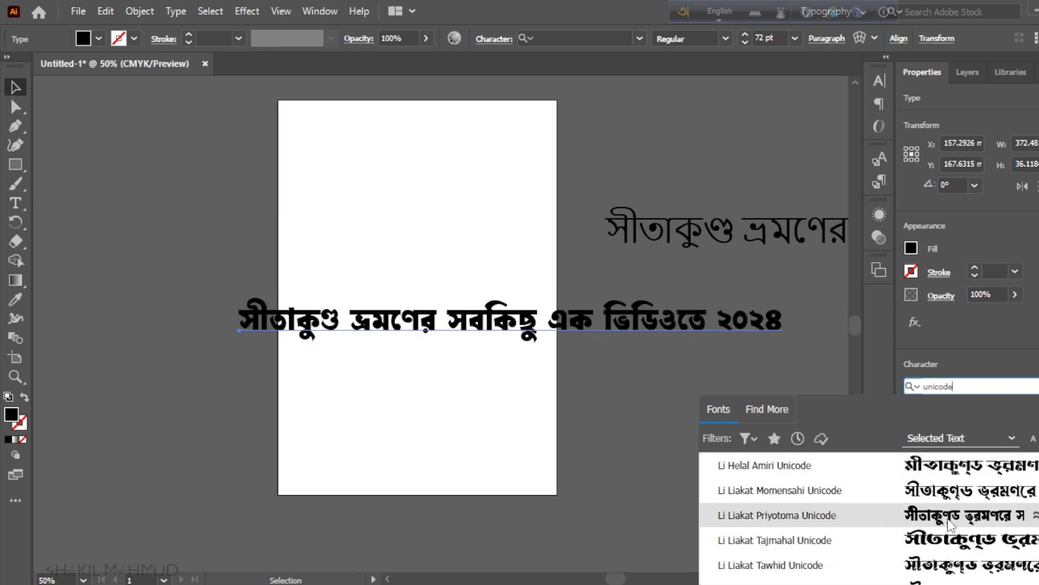
{"action": "scroll", "coordinate": [948, 533], "scroll_direction": "down", "scroll_amount": 5}
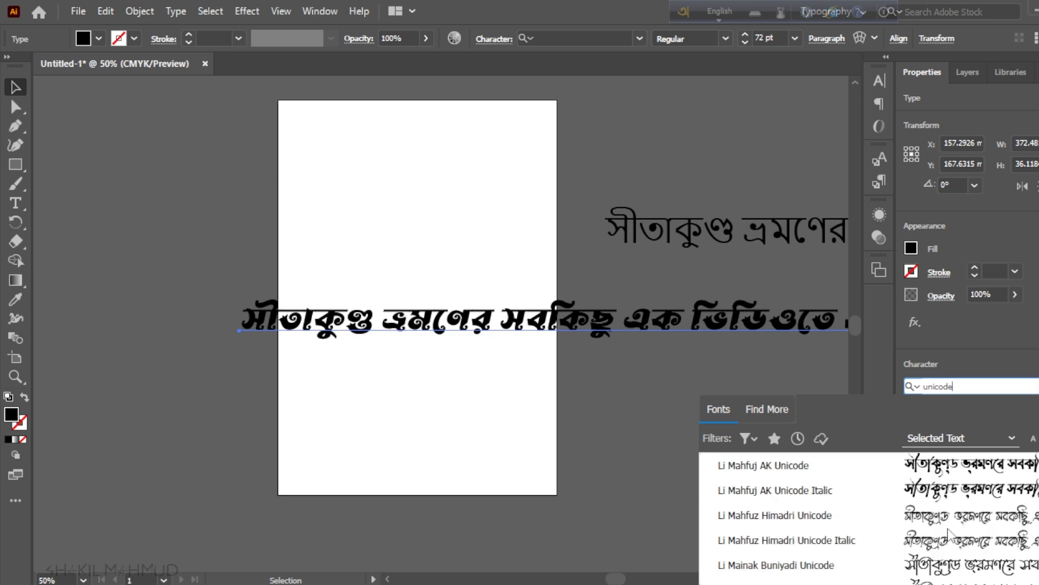
{"action": "scroll", "coordinate": [949, 534], "scroll_direction": "down", "scroll_amount": 13}
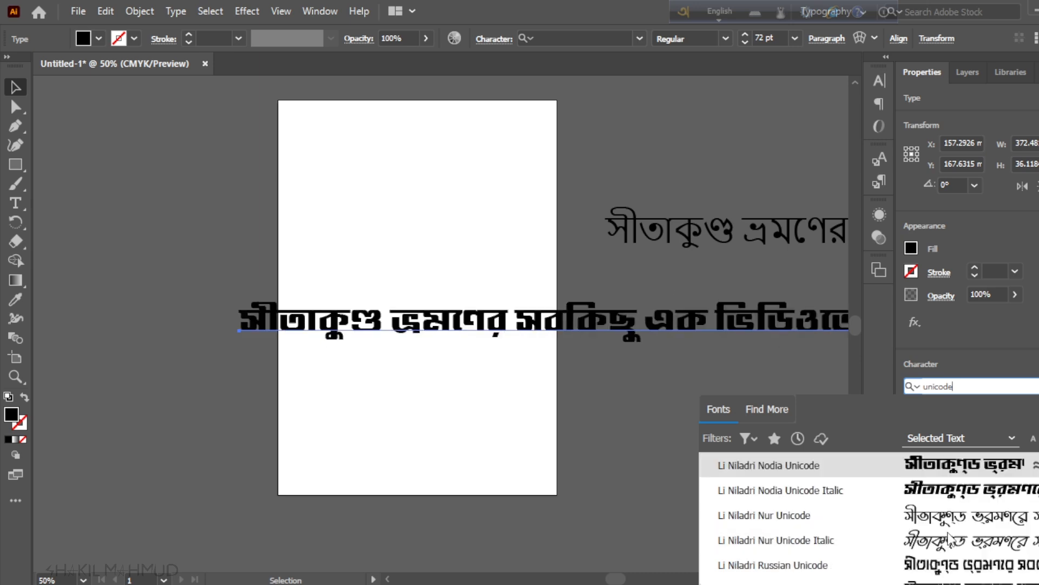
{"action": "scroll", "coordinate": [948, 535], "scroll_direction": "down", "scroll_amount": 10}
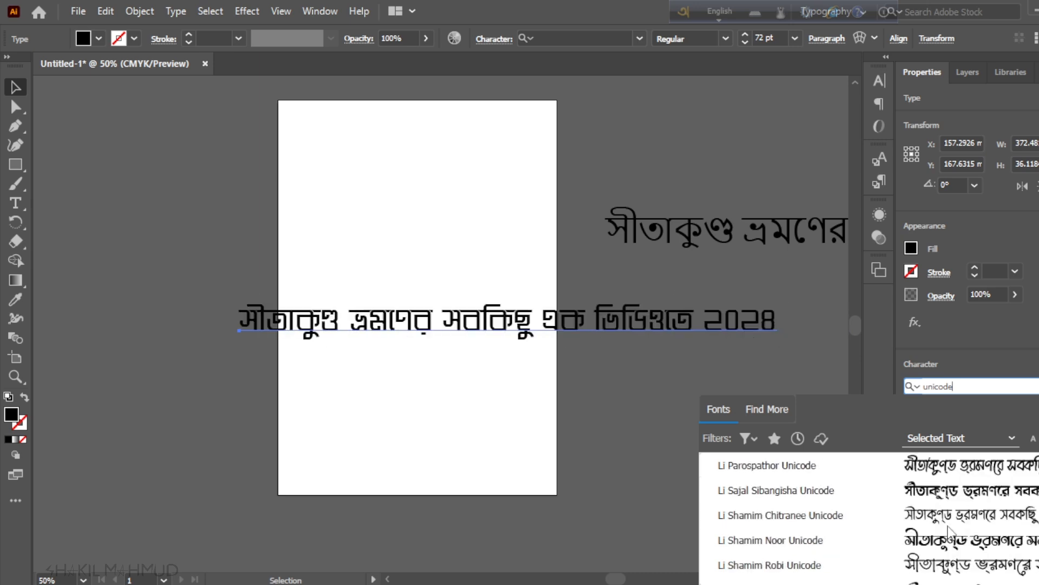
{"action": "scroll", "coordinate": [949, 533], "scroll_direction": "down", "scroll_amount": 12}
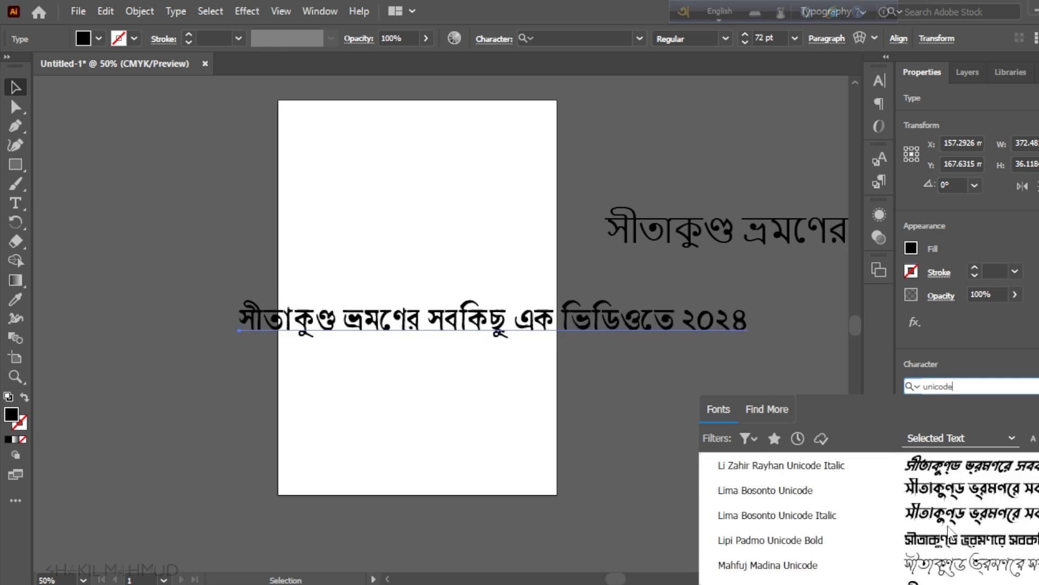
{"action": "scroll", "coordinate": [948, 533], "scroll_direction": "down", "scroll_amount": 6}
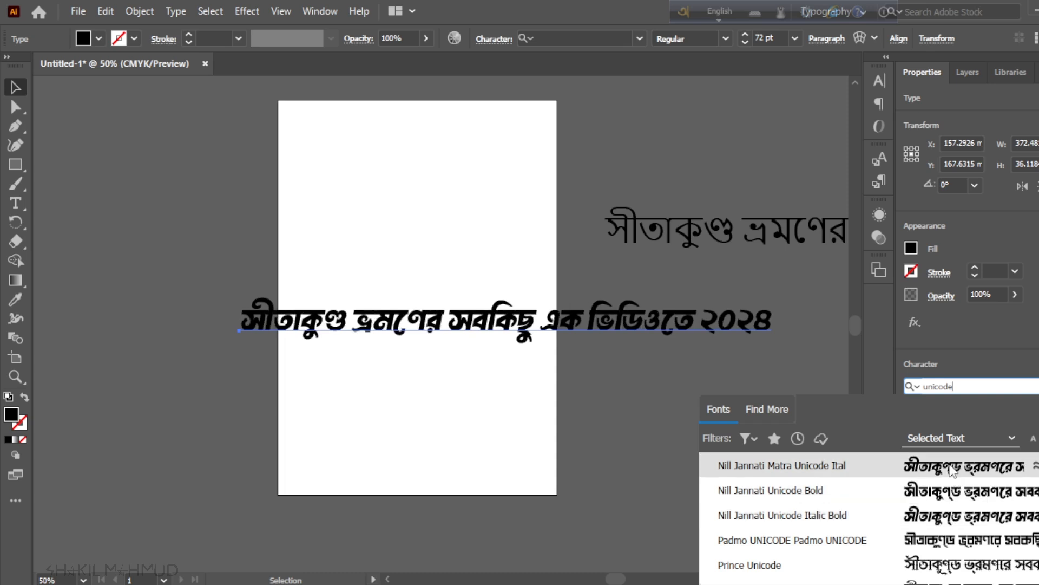
{"action": "scroll", "coordinate": [952, 471], "scroll_direction": "up", "scroll_amount": 3}
{"action": "scroll", "coordinate": [953, 533], "scroll_direction": "down", "scroll_amount": 3}
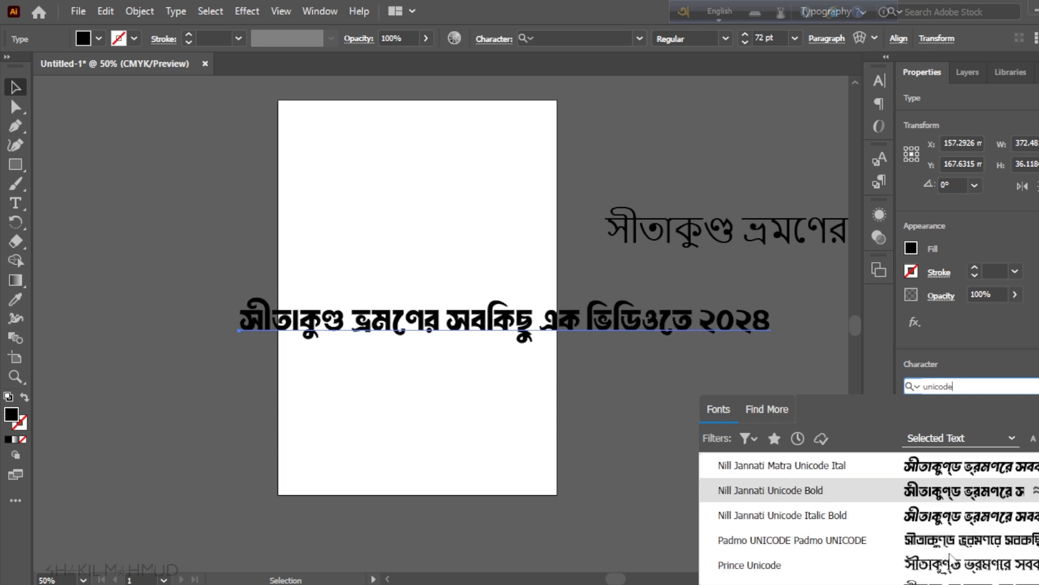
{"action": "left_click", "coordinate": [939, 514]}
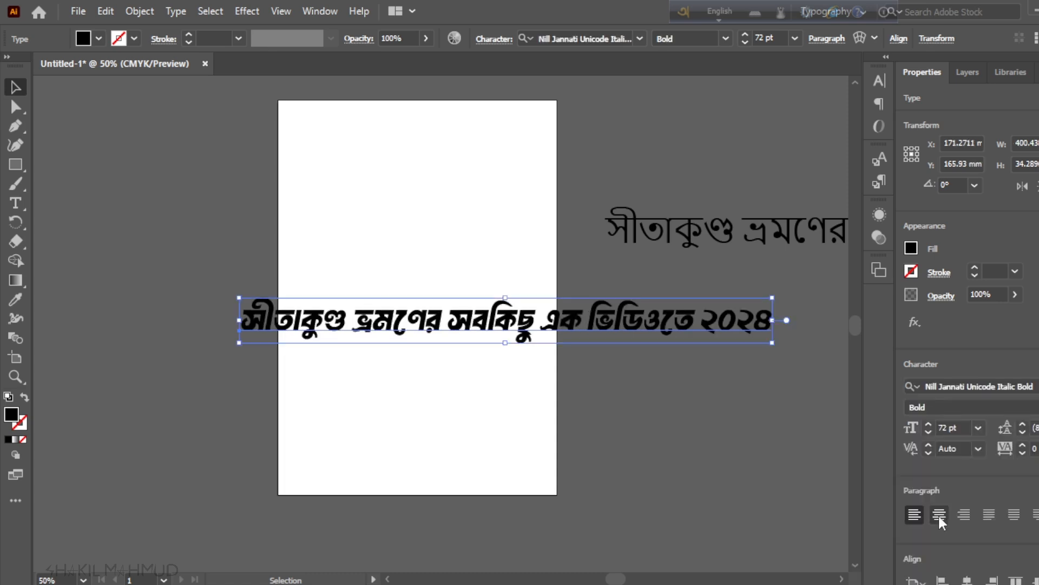
Move the restyled title line slightly up and to the left, to about X 162.4 mm, Y 157.6 mm
{"action": "left_click", "coordinate": [383, 401]}
{"action": "scroll", "coordinate": [262, 347], "scroll_direction": "up", "scroll_amount": 2}
{"action": "scroll", "coordinate": [217, 394], "scroll_direction": "down", "scroll_amount": 1}
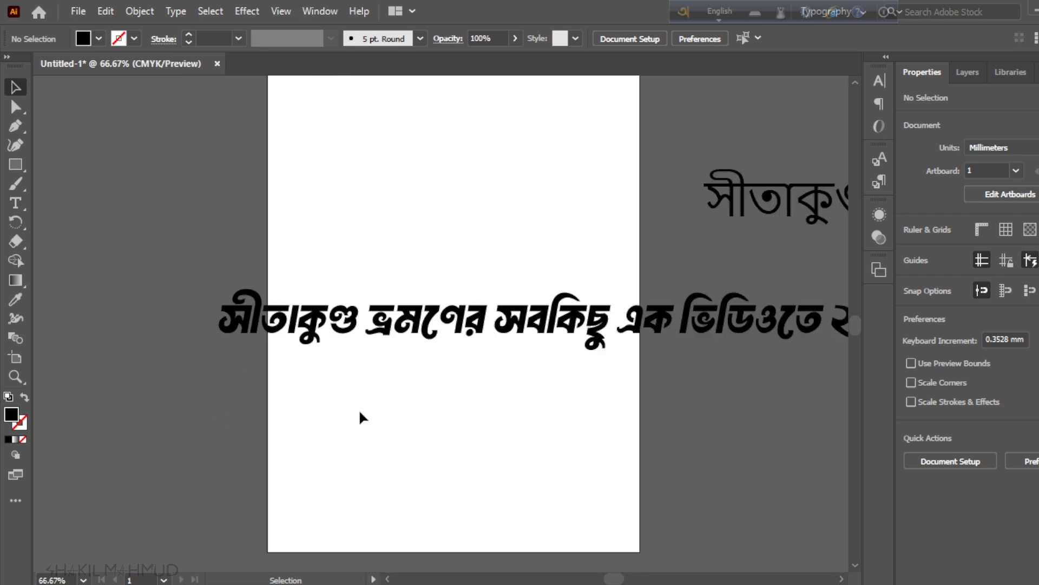
{"action": "scroll", "coordinate": [427, 344], "scroll_direction": "down", "scroll_amount": 1}
{"action": "scroll", "coordinate": [429, 378], "scroll_direction": "down", "scroll_amount": 1}
{"action": "scroll", "coordinate": [421, 312], "scroll_direction": "up", "scroll_amount": 2}
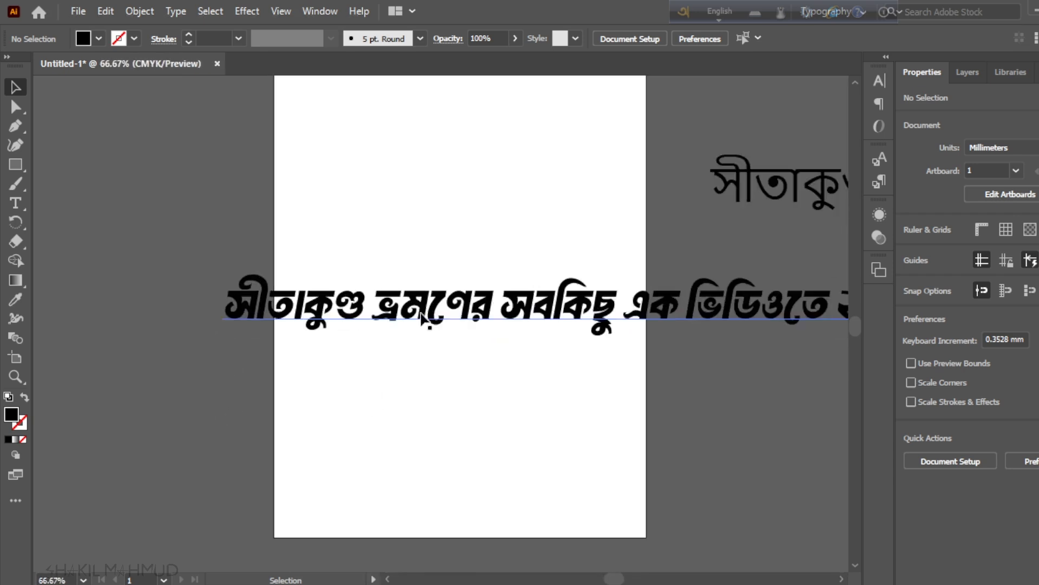
{"action": "scroll", "coordinate": [421, 330], "scroll_direction": "down", "scroll_amount": 1}
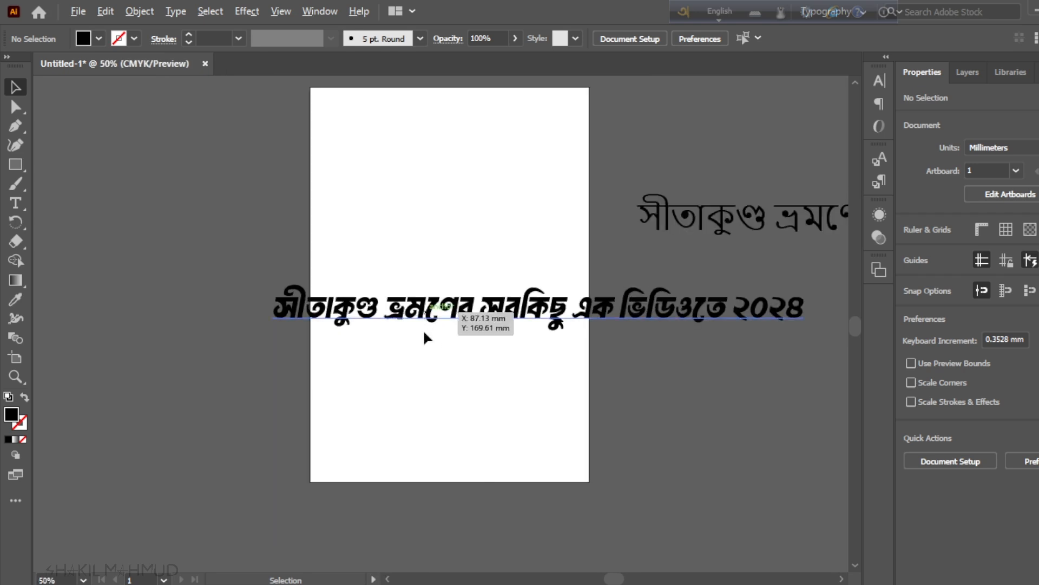
{"action": "scroll", "coordinate": [425, 338], "scroll_direction": "down", "scroll_amount": 1}
{"action": "scroll", "coordinate": [433, 324], "scroll_direction": "up", "scroll_amount": 1}
{"action": "scroll", "coordinate": [425, 306], "scroll_direction": "up", "scroll_amount": 1}
{"action": "scroll", "coordinate": [428, 314], "scroll_direction": "down", "scroll_amount": 3}
{"action": "mouse_move", "coordinate": [488, 323]}
{"action": "left_mouse_down"}
{"action": "mouse_move", "coordinate": [407, 320]}
{"action": "mouse_move", "coordinate": [484, 322]}
{"action": "left_mouse_up"}
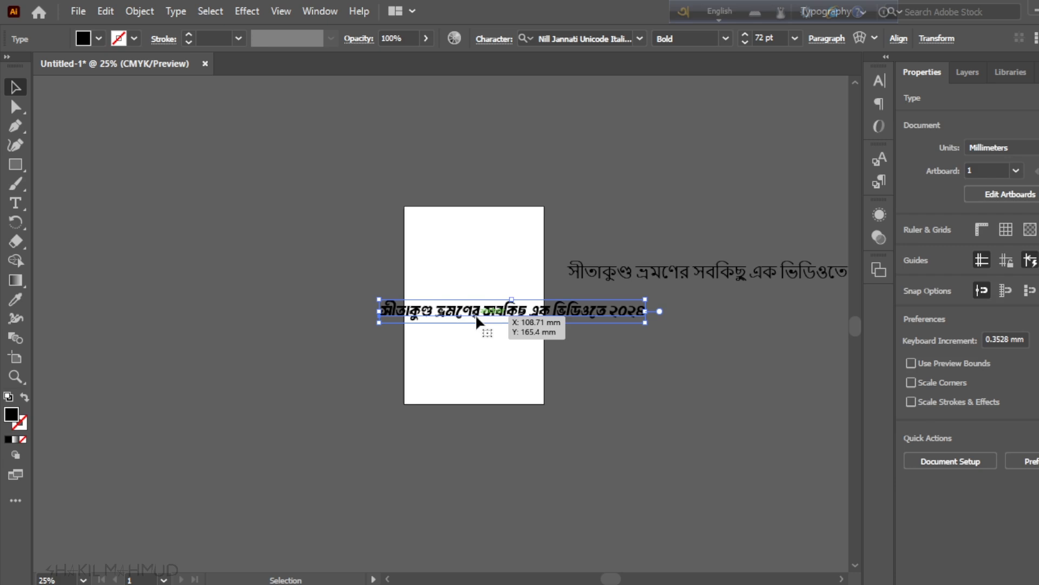
{"action": "scroll", "coordinate": [485, 294], "scroll_direction": "up", "scroll_amount": 3}
{"action": "scroll", "coordinate": [361, 301], "scroll_direction": "down", "scroll_amount": 1}
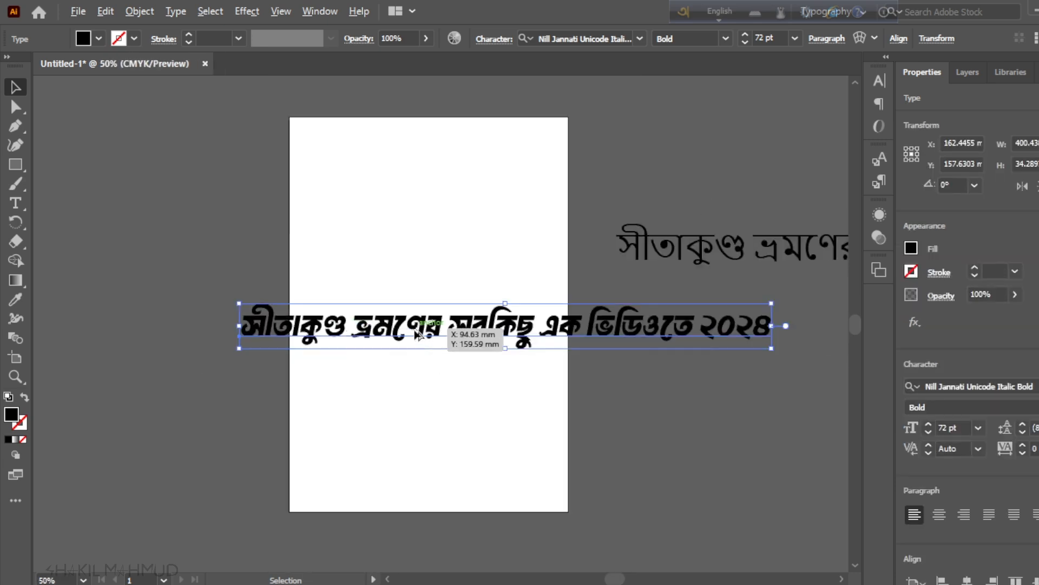
{"action": "scroll", "coordinate": [418, 334], "scroll_direction": "up", "scroll_amount": 1}
{"action": "scroll", "coordinate": [418, 334], "scroll_direction": "down", "scroll_amount": 1}
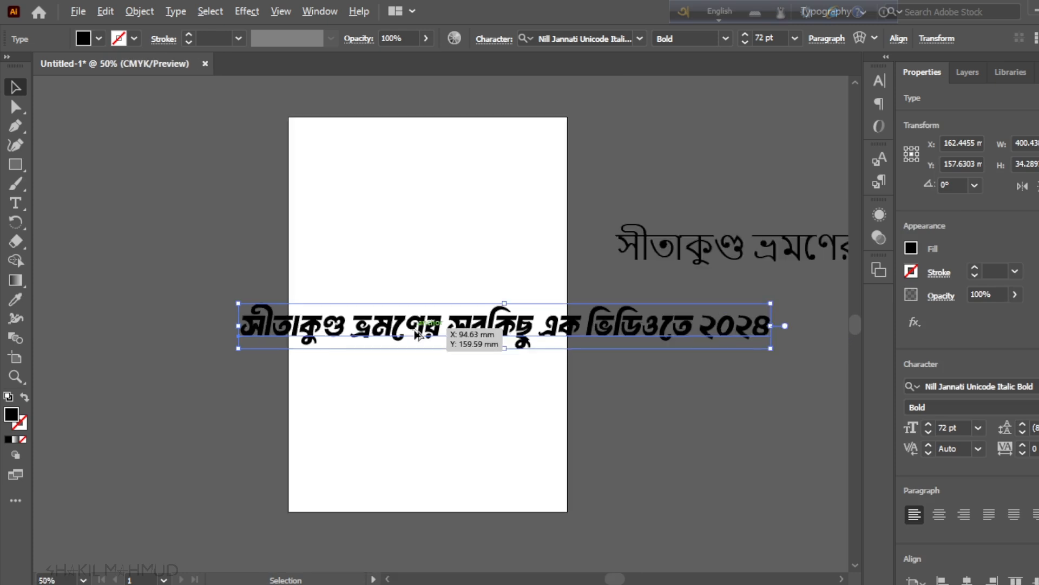
{"action": "scroll", "coordinate": [418, 334], "scroll_direction": "up", "scroll_amount": 1}
{"action": "scroll", "coordinate": [427, 337], "scroll_direction": "down", "scroll_amount": 1}
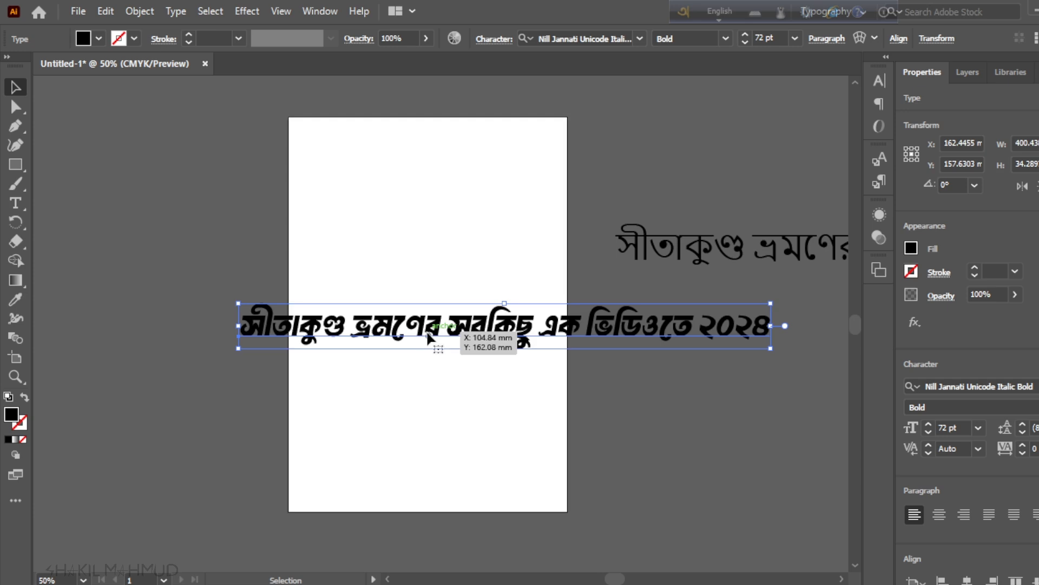
Cut the words "সীতাকুণ্ড ভ্রমণের" out of the restyled title line on the artboard
{"action": "double_click", "coordinate": [428, 336]}
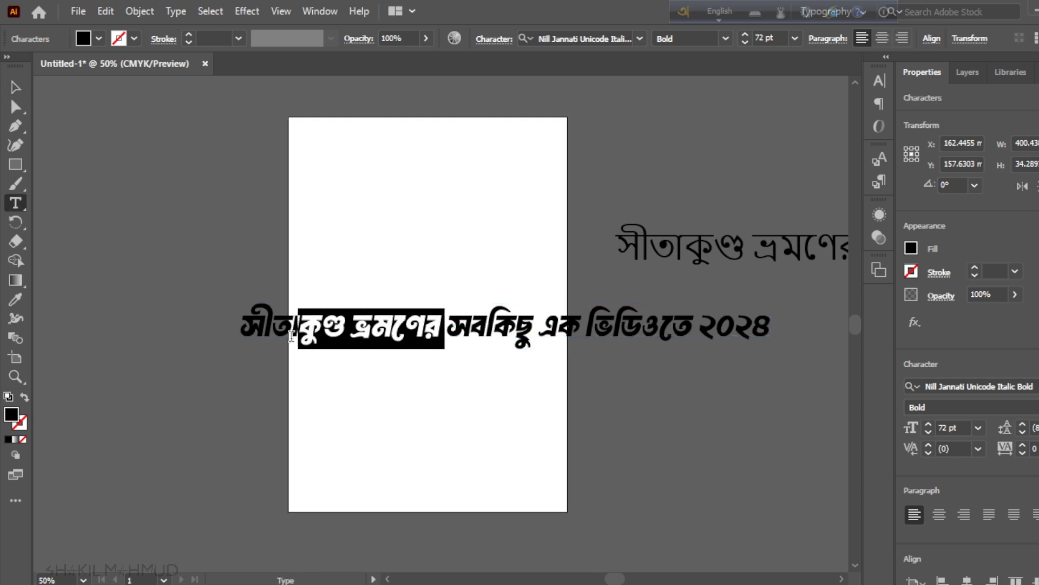
{"action": "left_click_drag", "start_coordinate": [445, 331], "coordinate": [233, 338]}
{"action": "right_click", "coordinate": [354, 354]}
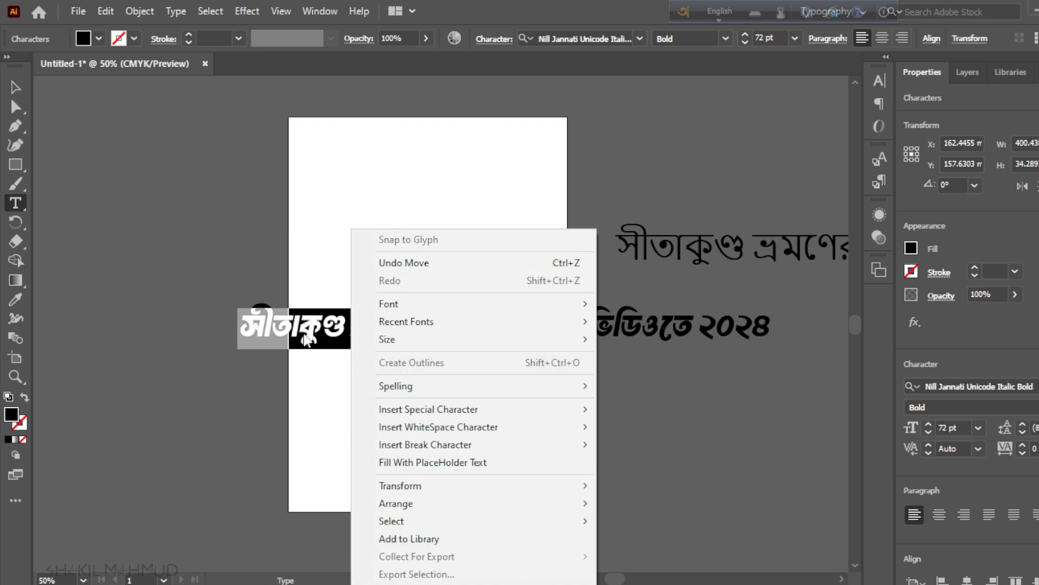
{"action": "left_click", "coordinate": [318, 346]}
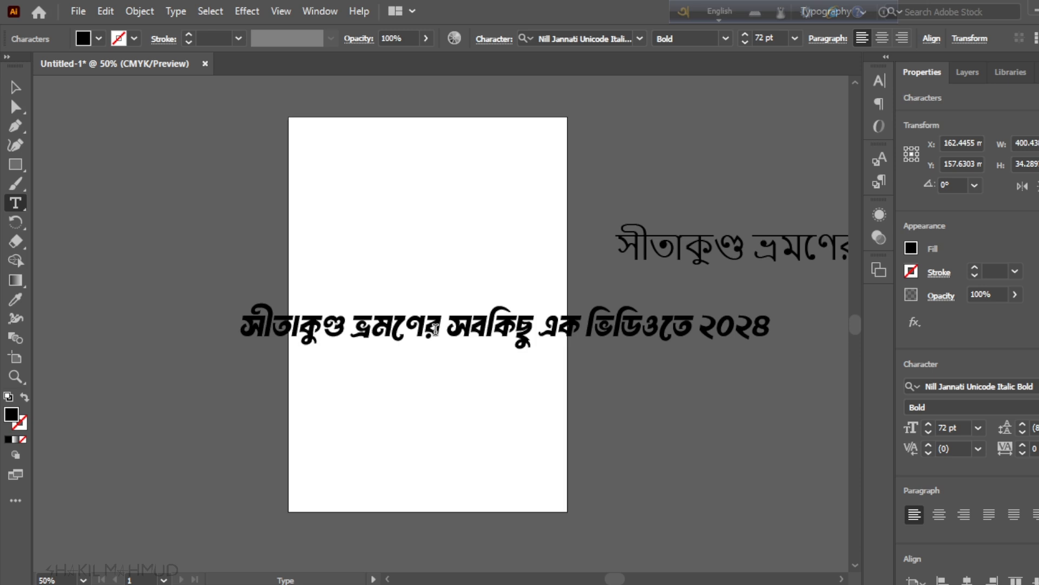
{"action": "left_click_drag", "start_coordinate": [443, 330], "coordinate": [214, 343]}
{"action": "key", "text": "BackSpace"}
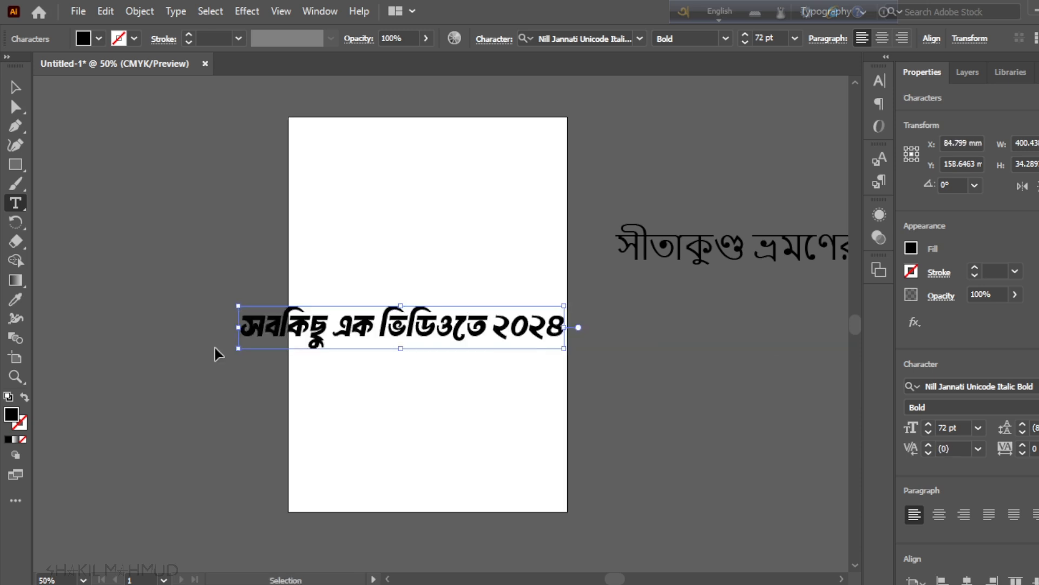
Paste "সীতাকুণ্ড ভ্রমণের" as a separate text line above the remaining title text and roughly align the starts of both lines
{"action": "left_click", "coordinate": [399, 242]}
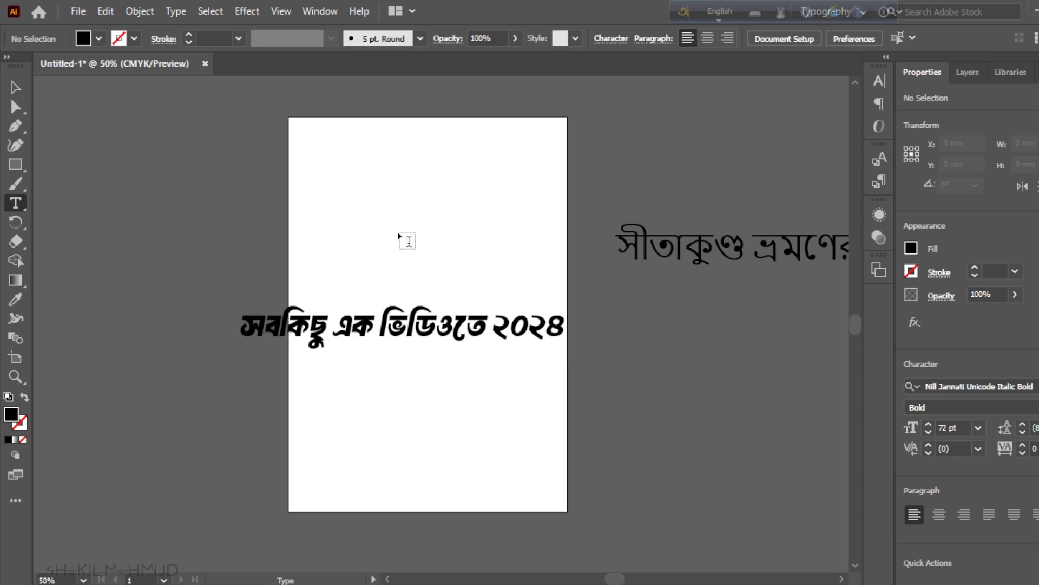
{"action": "left_click", "coordinate": [399, 234]}
{"action": "key", "text": "ctrl+v"}
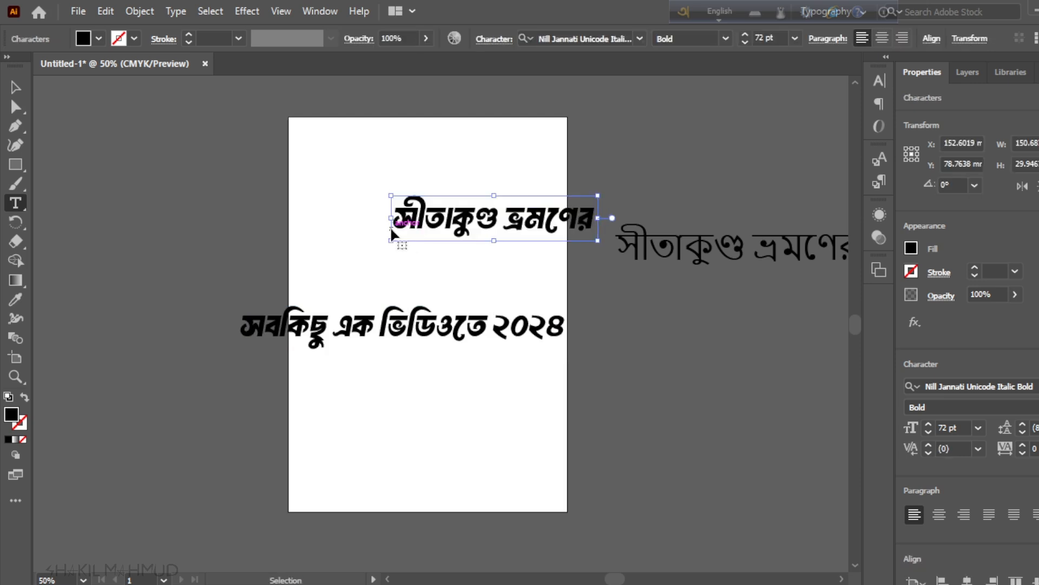
{"action": "left_click", "coordinate": [15, 86]}
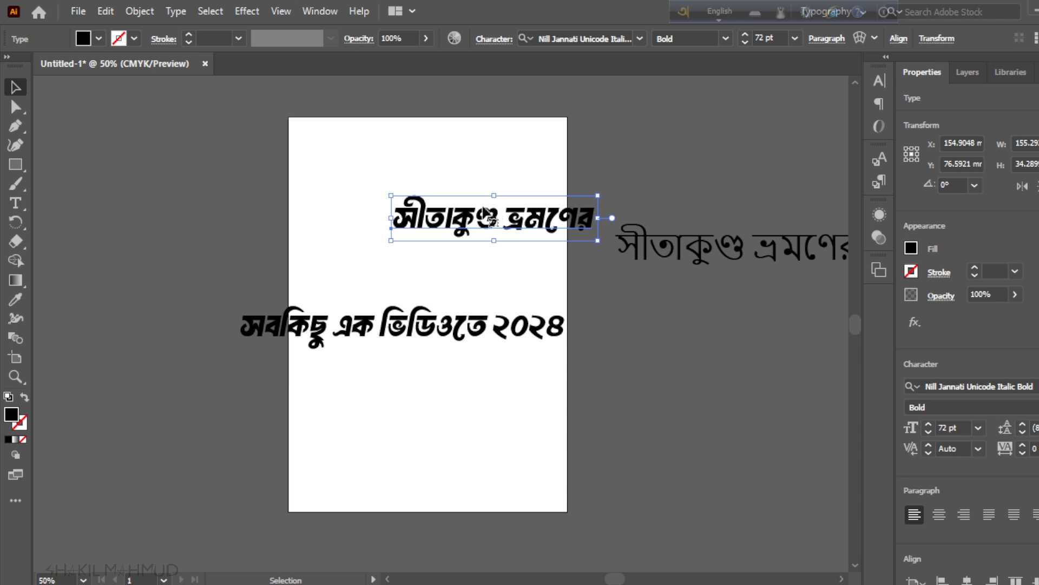
{"action": "left_click_drag", "start_coordinate": [486, 213], "coordinate": [371, 265]}
{"action": "left_click_drag", "start_coordinate": [361, 331], "coordinate": [444, 333]}
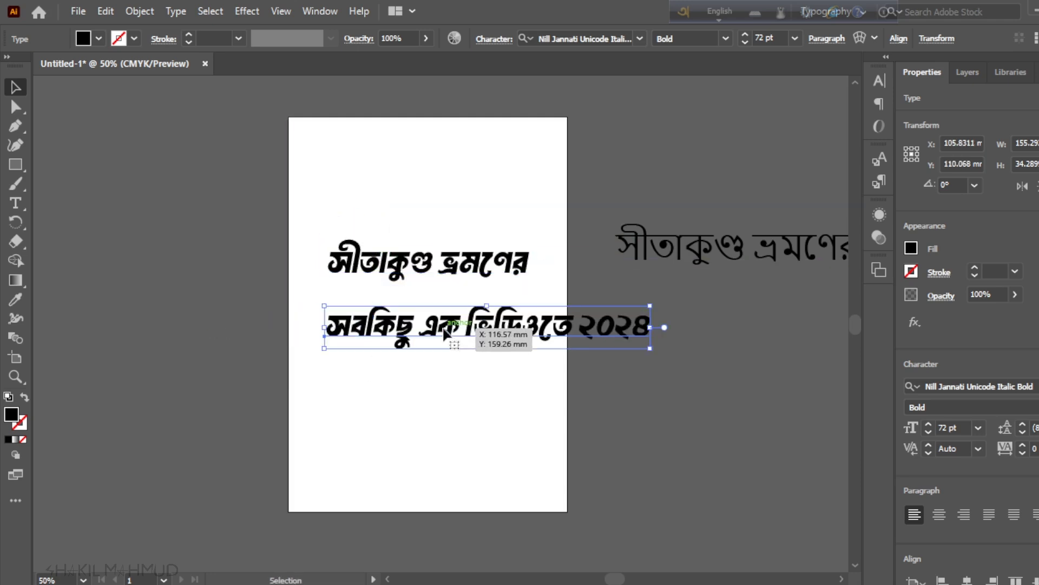
Cut "সবকিছু" from the lower line and move the remaining text down to about X 103.4 mm, Y 214.8 mm
{"action": "double_click", "coordinate": [407, 337]}
{"action": "left_click_drag", "start_coordinate": [409, 337], "coordinate": [379, 366]}
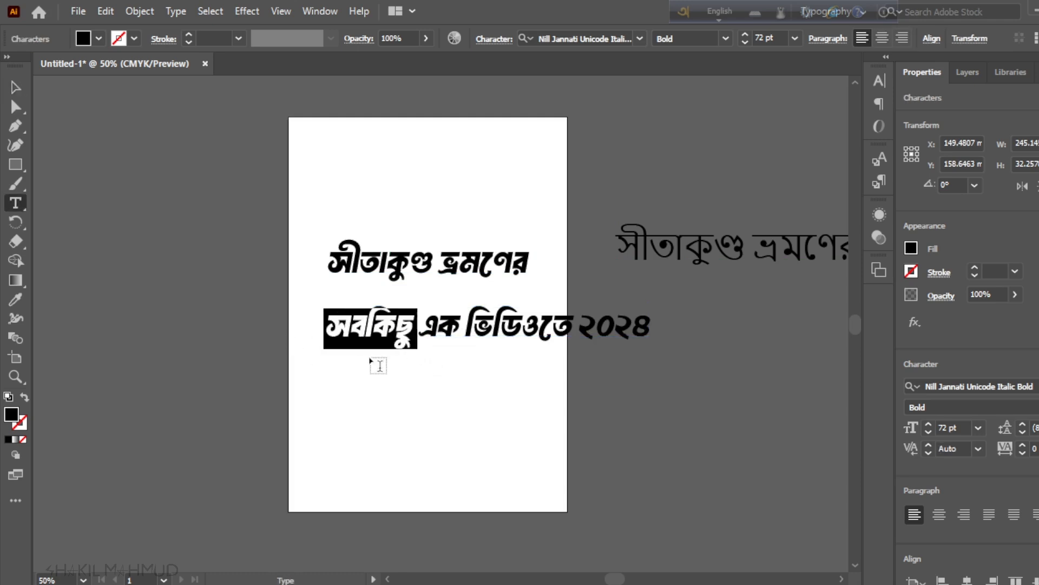
{"action": "key", "text": "ctrl"}
{"action": "key", "text": "ctrl+x"}
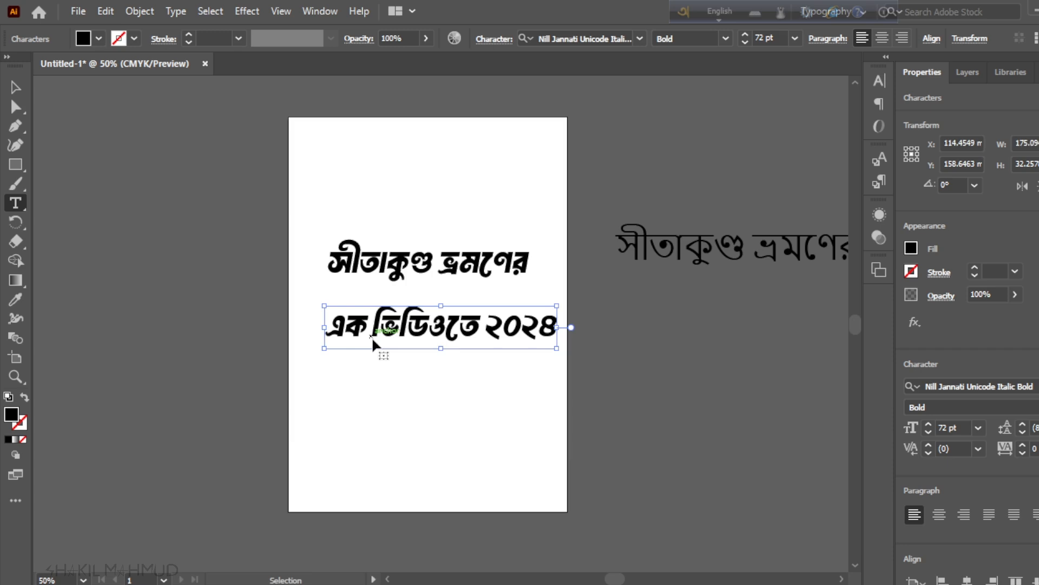
{"action": "left_click", "coordinate": [12, 88]}
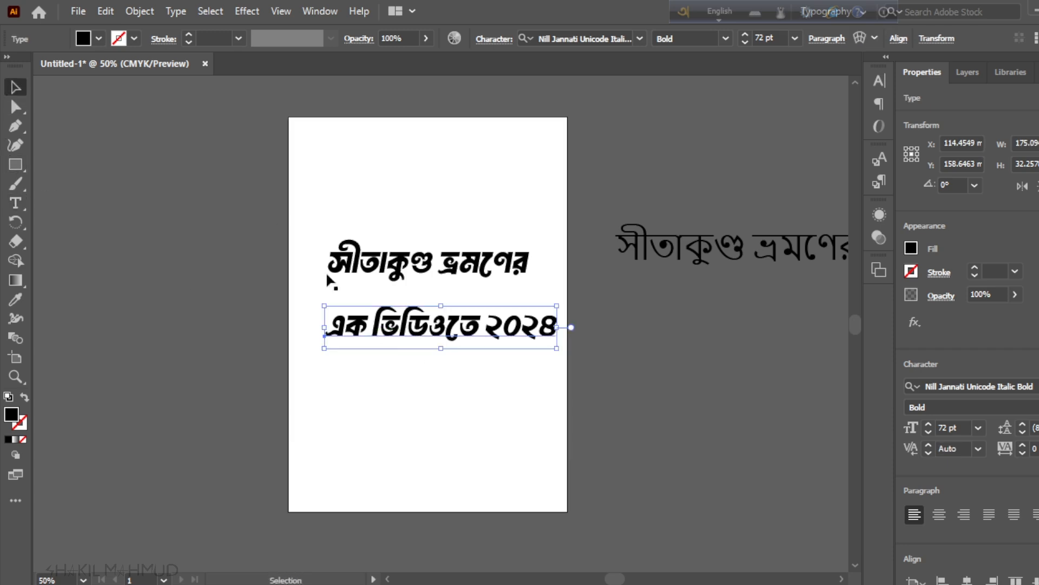
{"action": "left_click_drag", "start_coordinate": [411, 325], "coordinate": [397, 401]}
Duplicate the "সীতাকুণ্ড ভ্রমণের" line directly below itself and replace the copy's text with "সবকিছু"
{"action": "left_click_drag", "start_coordinate": [414, 279], "coordinate": [420, 325]}
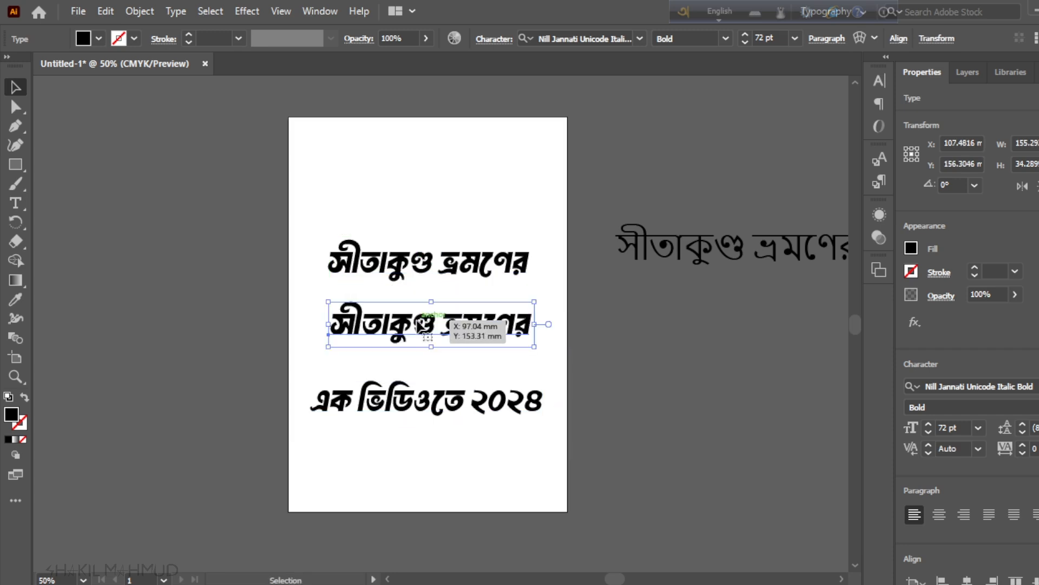
{"action": "key", "text": "t"}
{"action": "key", "text": "ctrl+a"}
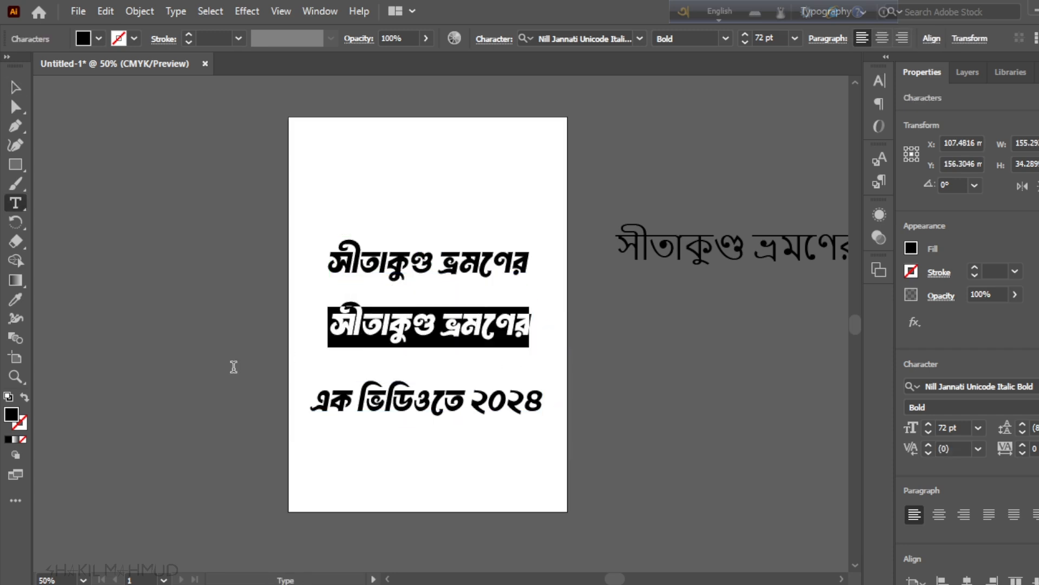
{"action": "type", "text": "সবকিছু"}
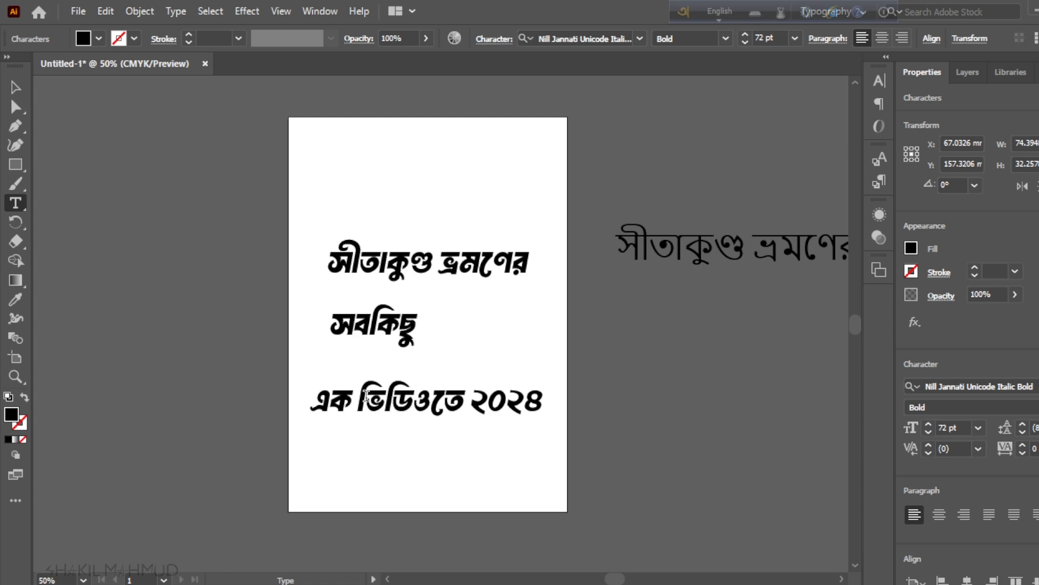
{"action": "left_click", "coordinate": [15, 86]}
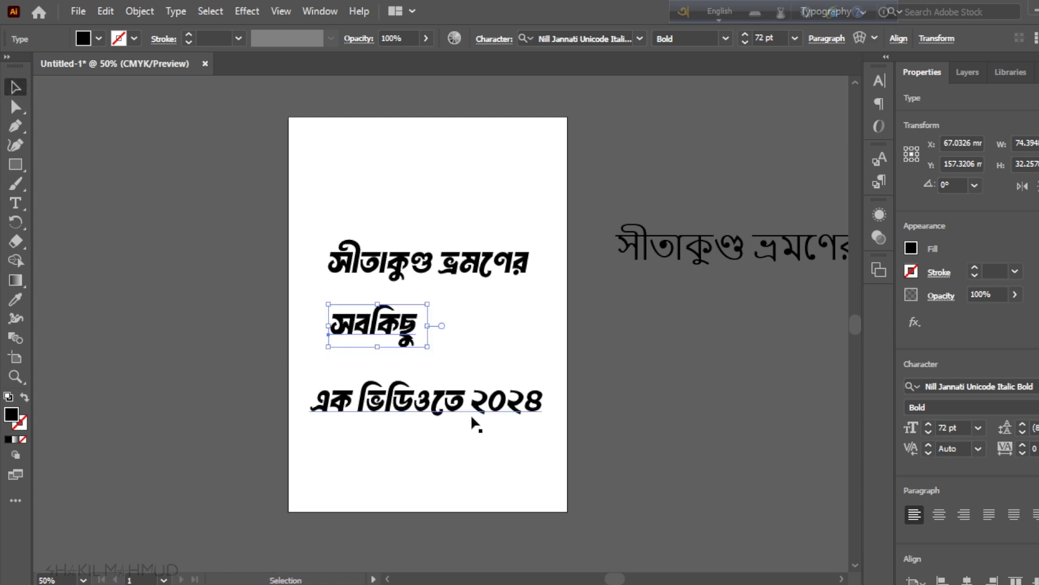
Lower the top line slightly and place "সবকিছু" close beneath its start, at about X 55.8 mm, Y 141.3 mm
{"action": "scroll", "coordinate": [450, 282], "scroll_direction": "up", "scroll_amount": 1}
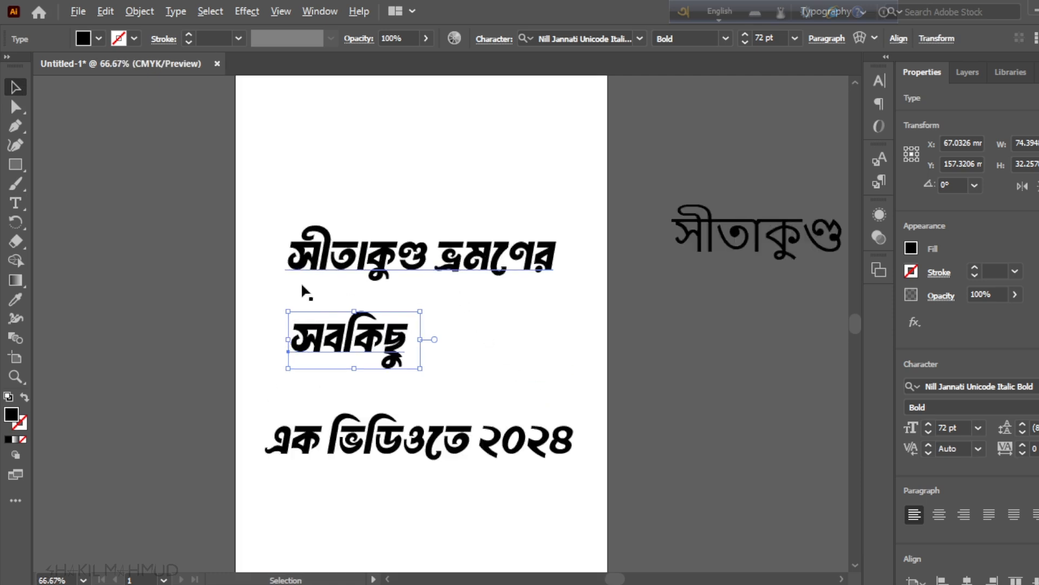
{"action": "scroll", "coordinate": [301, 282], "scroll_direction": "up", "scroll_amount": 1}
{"action": "left_click", "coordinate": [552, 354]}
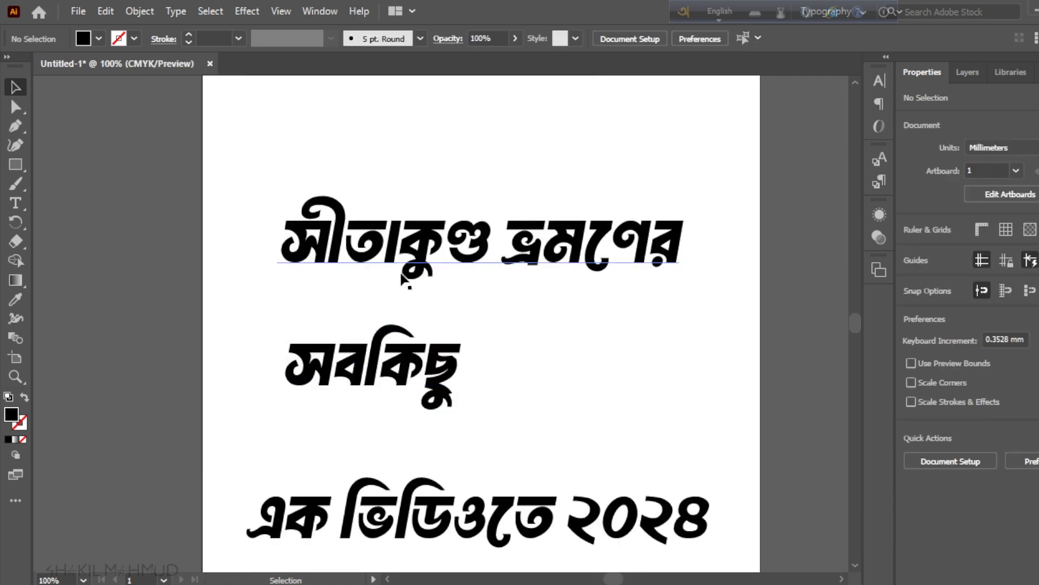
{"action": "left_click_drag", "start_coordinate": [395, 241], "coordinate": [399, 263]}
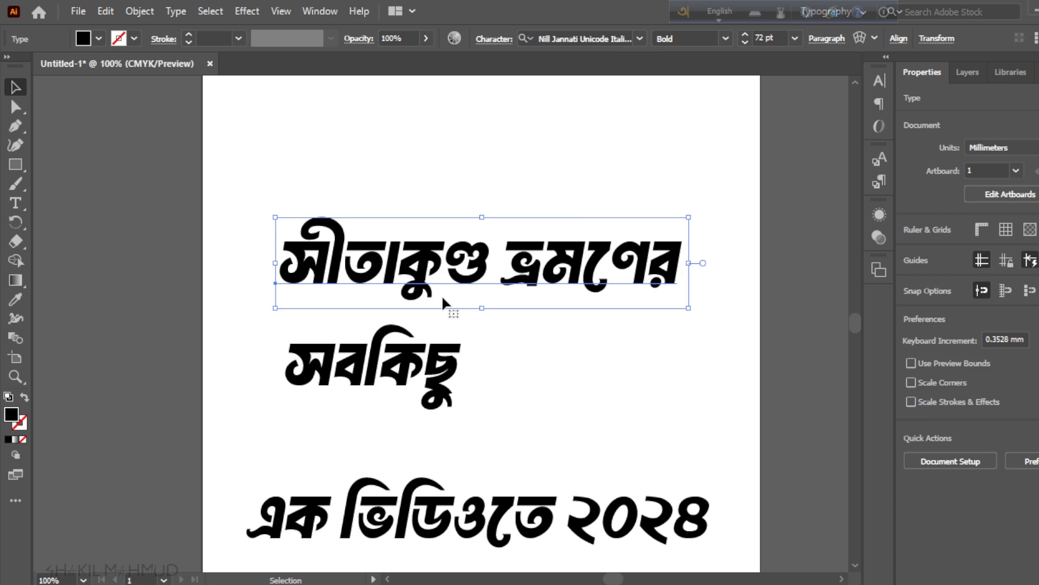
{"action": "left_click", "coordinate": [496, 380]}
{"action": "left_click_drag", "start_coordinate": [422, 371], "coordinate": [394, 325]}
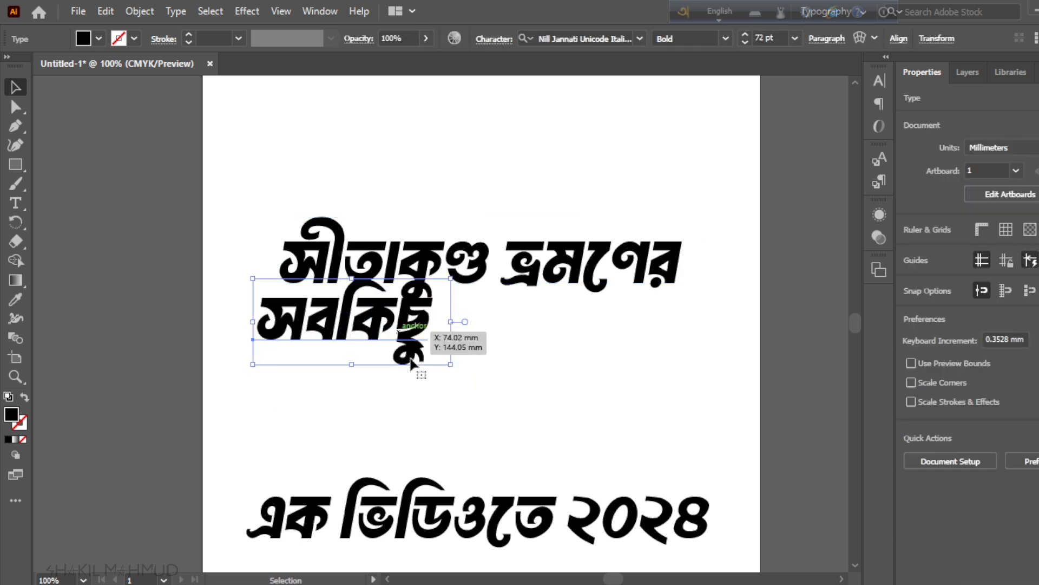
{"action": "key", "text": "Down"}
{"action": "key", "text": "Down"}
{"action": "key", "text": "Down"}
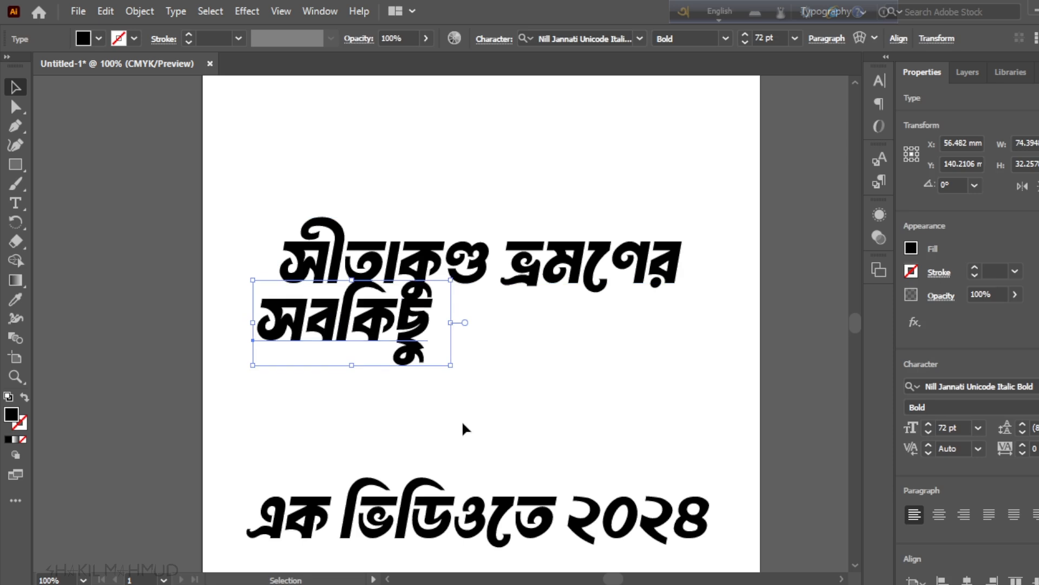
{"action": "key", "text": "Left"}
{"action": "key", "text": "Left"}
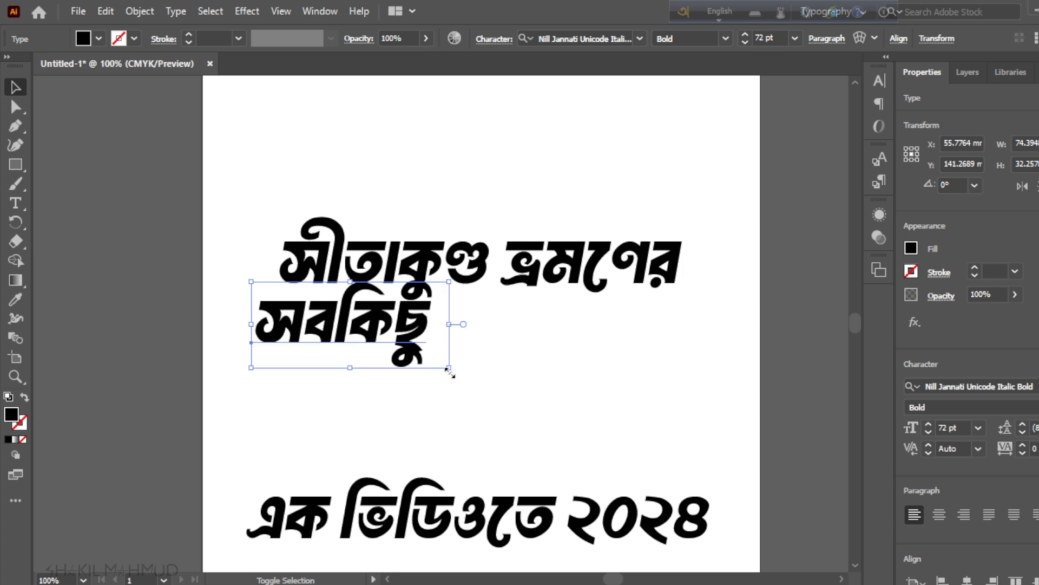
Scale "সবকিছু" down to about 61.8 pt and nudge it to about X 47 mm, just beneath the start of the top line
{"action": "left_click_drag", "start_coordinate": [449, 370], "coordinate": [422, 356]}
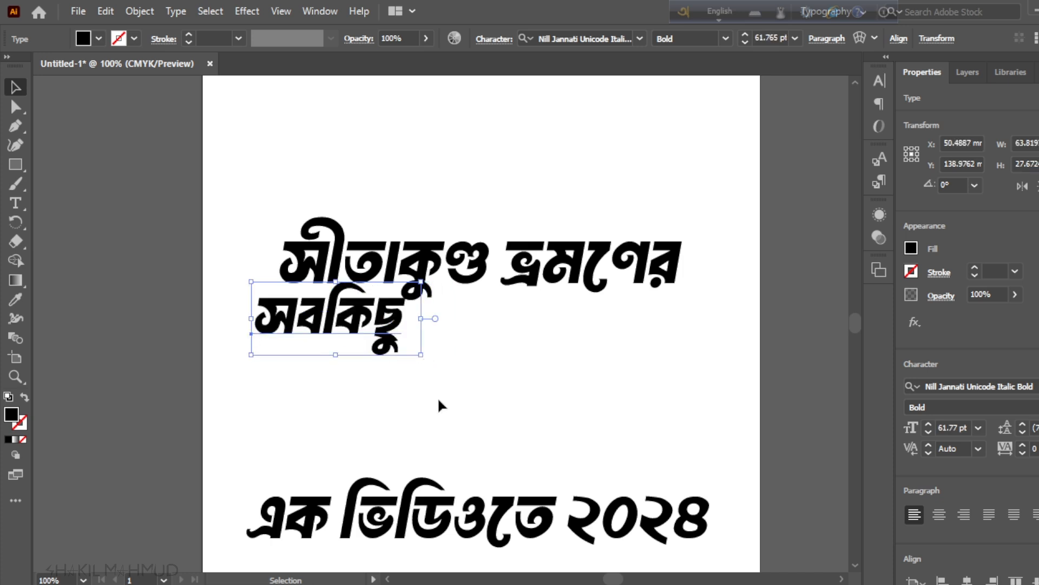
{"action": "key", "text": "Down"}
{"action": "key", "text": "Left"}
{"action": "key", "text": "Left"}
{"action": "key", "text": "Left"}
{"action": "key", "text": "Left"}
{"action": "key", "text": "Left"}
{"action": "key", "text": "Left"}
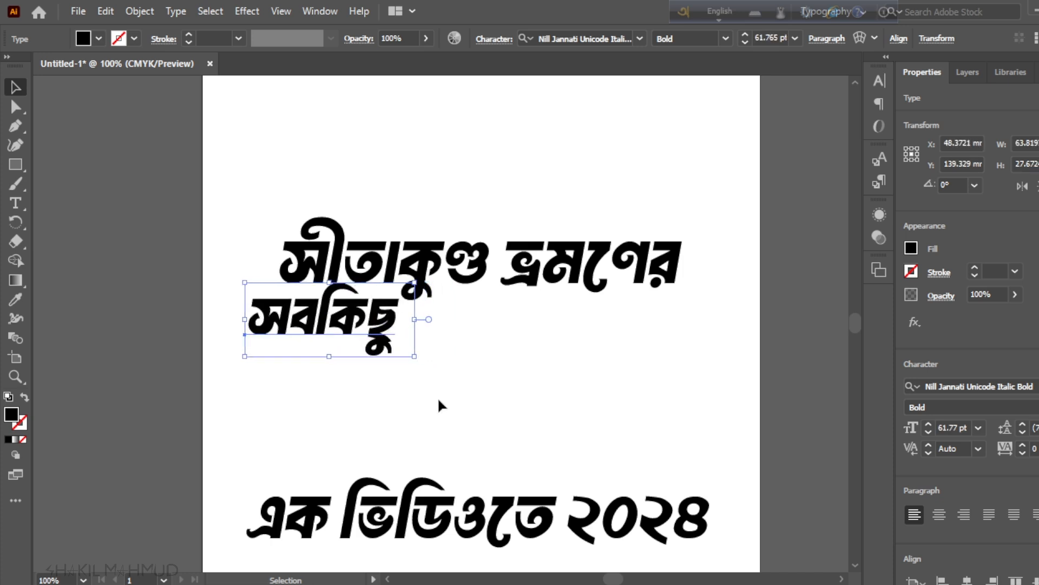
{"action": "key", "text": "Left"}
{"action": "key", "text": "Left"}
{"action": "key", "text": "Left"}
{"action": "key", "text": "Left"}
{"action": "key", "text": "Up"}
{"action": "key", "text": "Up"}
{"action": "key", "text": "Up"}
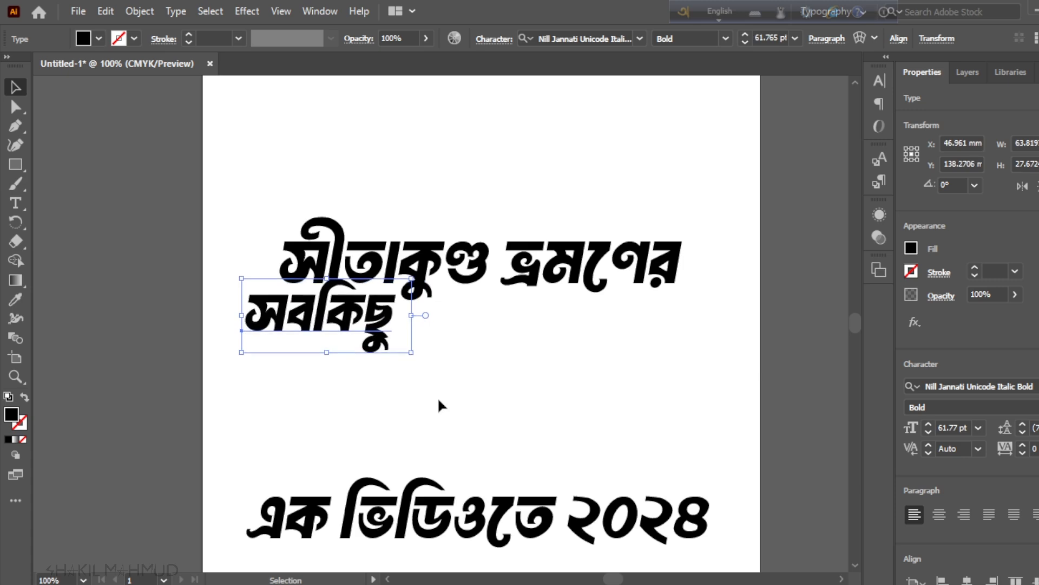
{"action": "key", "text": "Up"}
{"action": "key", "text": "Up"}
{"action": "key", "text": "Up"}
{"action": "key", "text": "Up"}
{"action": "key", "text": "Left"}
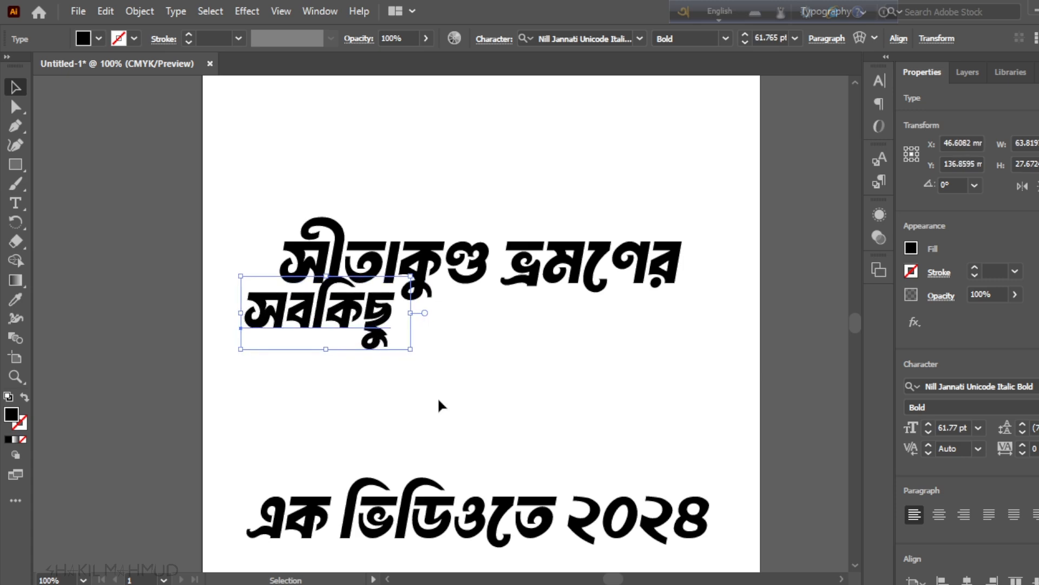
{"action": "key", "text": "Right"}
{"action": "key", "text": "Down"}
{"action": "key", "text": "Down"}
{"action": "key", "text": "Down"}
{"action": "key", "text": "Down"}
{"action": "key", "text": "Down"}
{"action": "key", "text": "Down"}
{"action": "key", "text": "Down"}
{"action": "key", "text": "Down"}
{"action": "key", "text": "Down"}
{"action": "key", "text": "Down"}
{"action": "key", "text": "Down"}
{"action": "key", "text": "Down"}
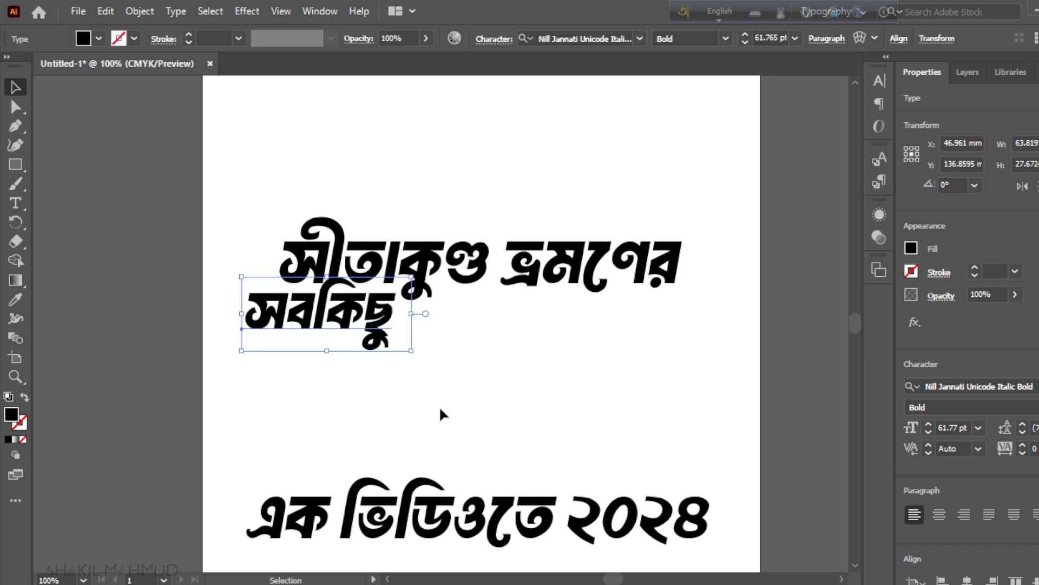
{"action": "left_click", "coordinate": [444, 450]}
Cut "এক ভিডিওতে" out of the bottom line, keeping only "২০২৪" there
{"action": "left_click", "coordinate": [490, 525]}
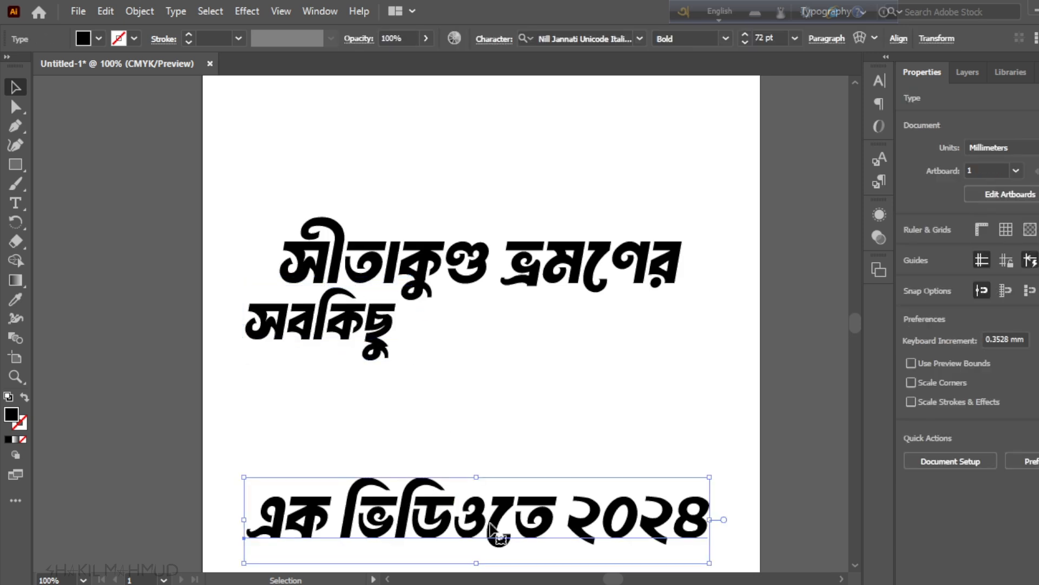
{"action": "double_click", "coordinate": [548, 525]}
{"action": "left_click_drag", "start_coordinate": [553, 524], "coordinate": [222, 534]}
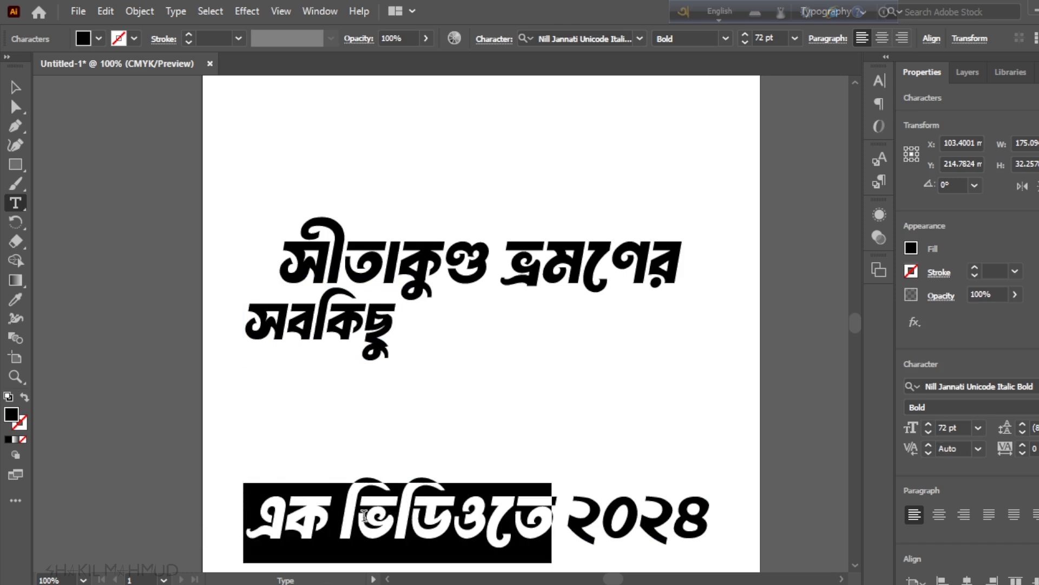
{"action": "right_click", "coordinate": [364, 515]}
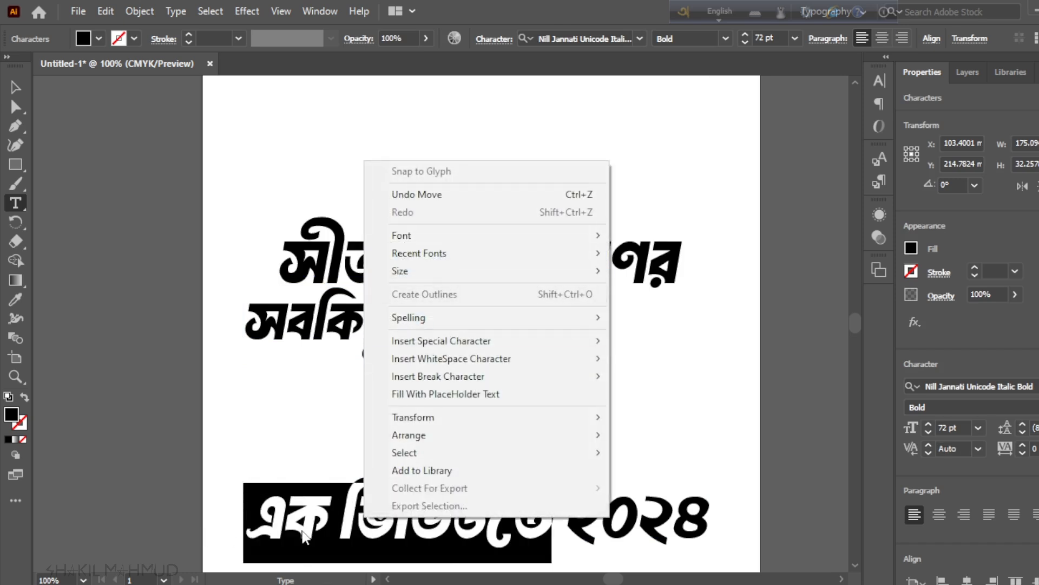
{"action": "left_click", "coordinate": [306, 536]}
{"action": "left_click_drag", "start_coordinate": [548, 520], "coordinate": [98, 528]}
{"action": "key", "text": "ctrl+c"}
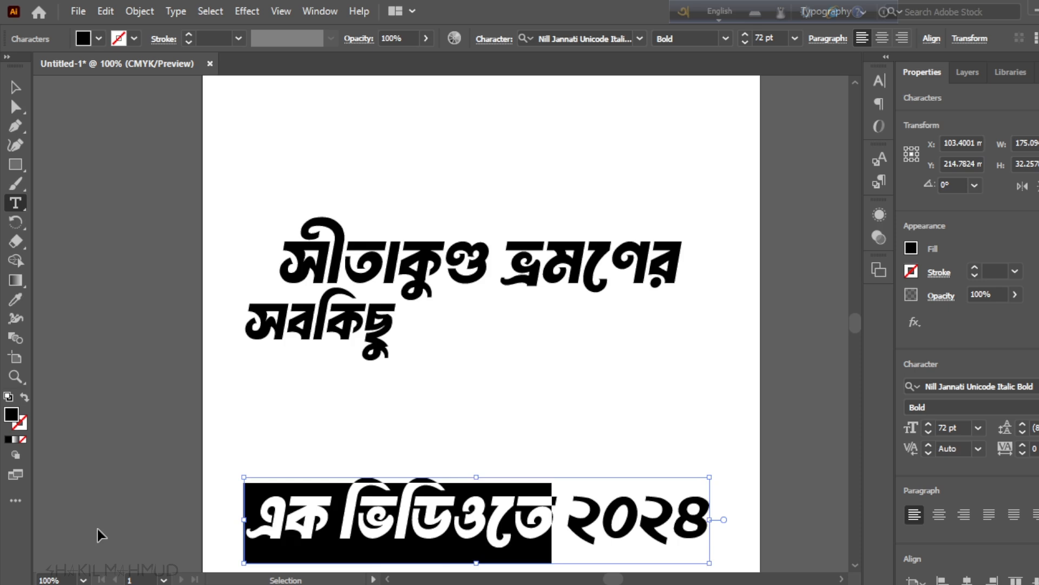
{"action": "key", "text": "BackSpace"}
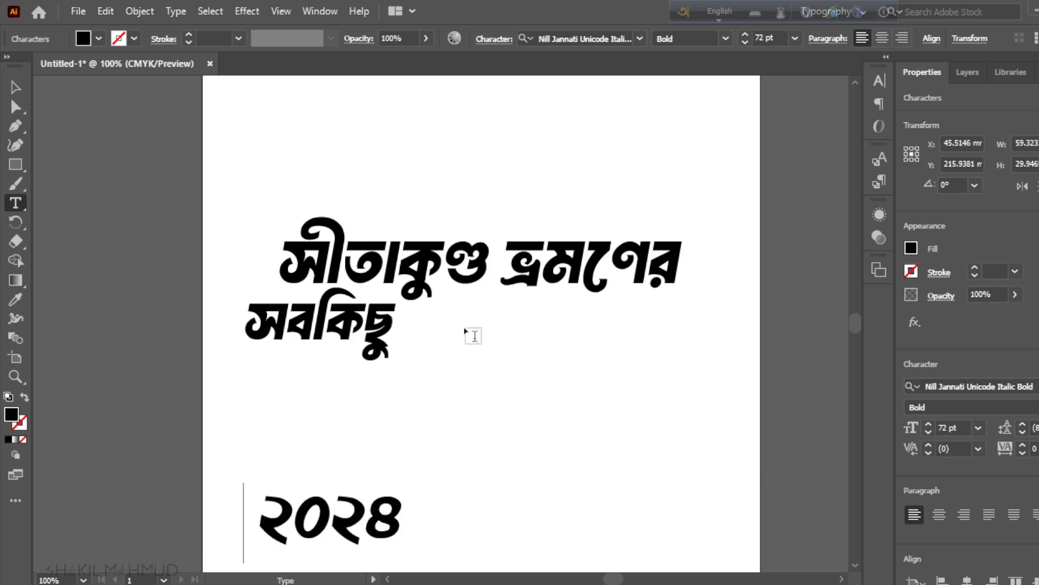
Paste "এক ভিডিওতে" as separate text and place it beside "সবকিছু", at about X 132 mm, Y 142.7 mm
{"action": "left_click", "coordinate": [466, 338]}
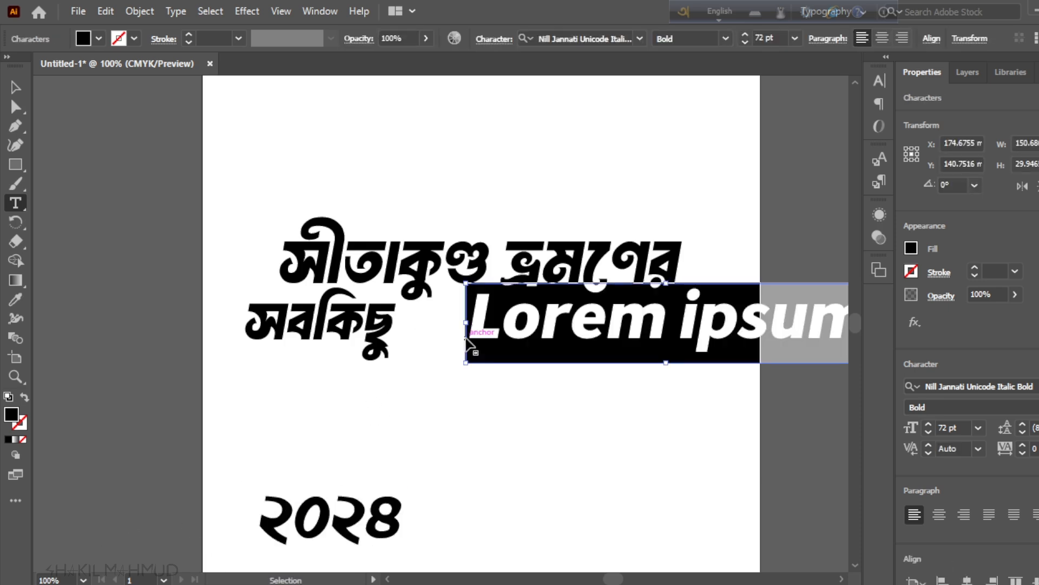
{"action": "key", "text": "ctrl+v"}
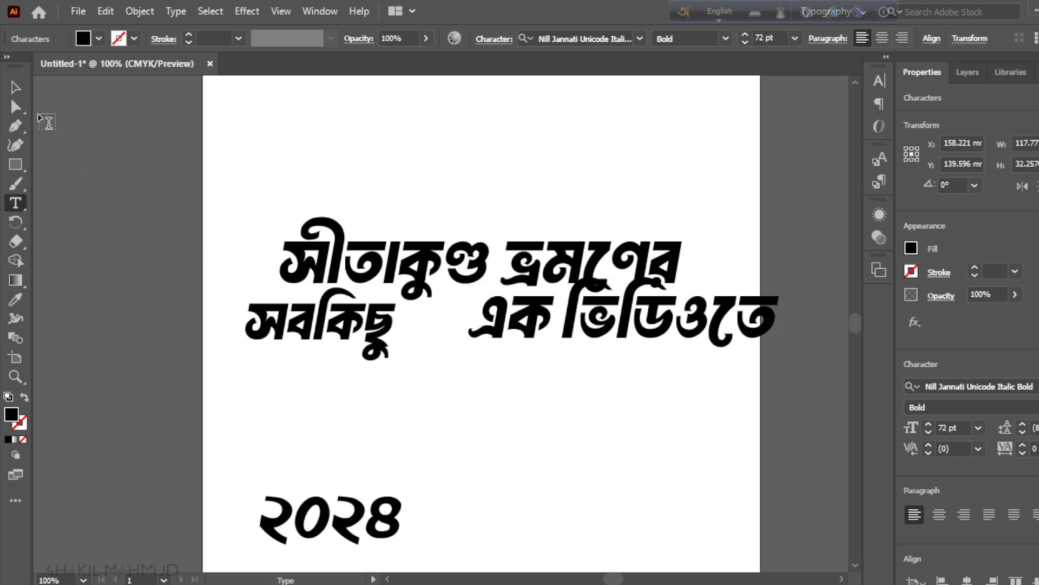
{"action": "left_click", "coordinate": [16, 87]}
{"action": "left_click_drag", "start_coordinate": [476, 318], "coordinate": [423, 331]}
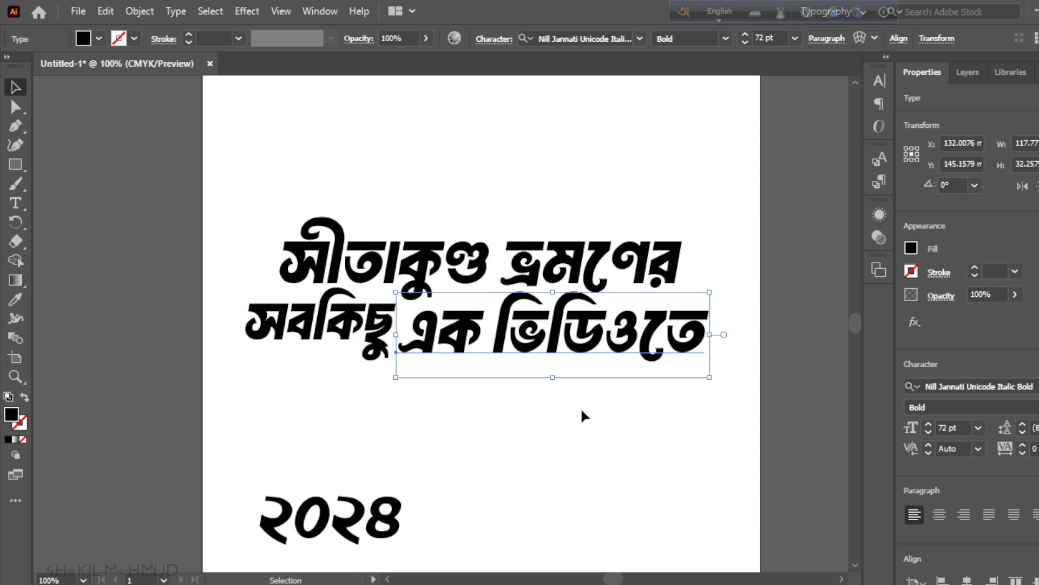
{"action": "key", "text": "Up"}
{"action": "key", "text": "Up"}
{"action": "key", "text": "Up"}
{"action": "key", "text": "Up"}
{"action": "key", "text": "Up"}
{"action": "key", "text": "Up"}
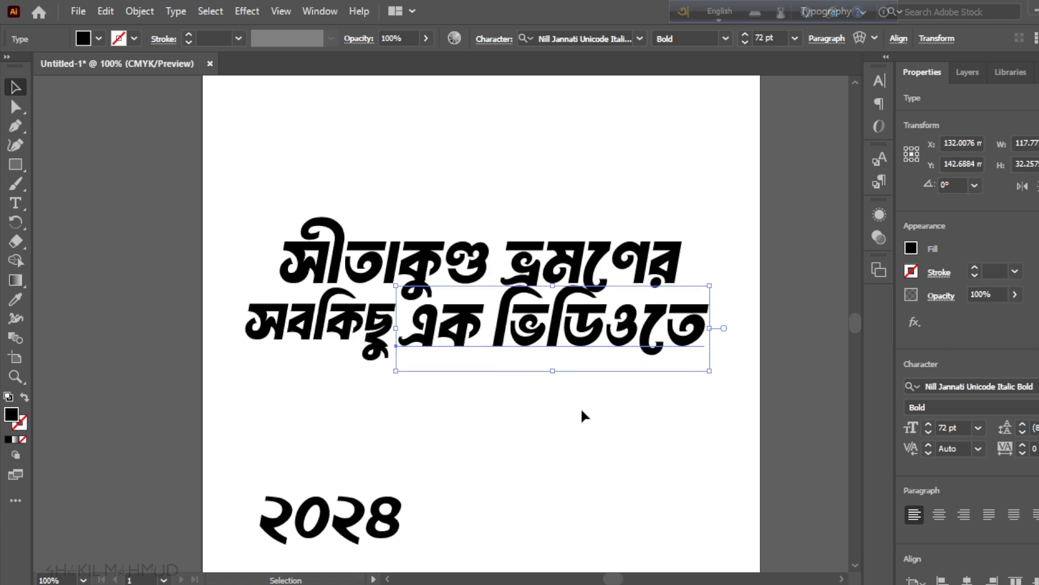
Nudge "এক ভিডিওতে" closer to "সবকিছু", to about X 129.5 mm, Y 143 mm
{"action": "key", "text": "Left"}
{"action": "key", "text": "Left"}
{"action": "key", "text": "Left"}
{"action": "key", "text": "Left"}
{"action": "key", "text": "Left"}
{"action": "key", "text": "Left"}
{"action": "key", "text": "Left"}
{"action": "key", "text": "Up"}
{"action": "key", "text": "Up"}
{"action": "key", "text": "Up"}
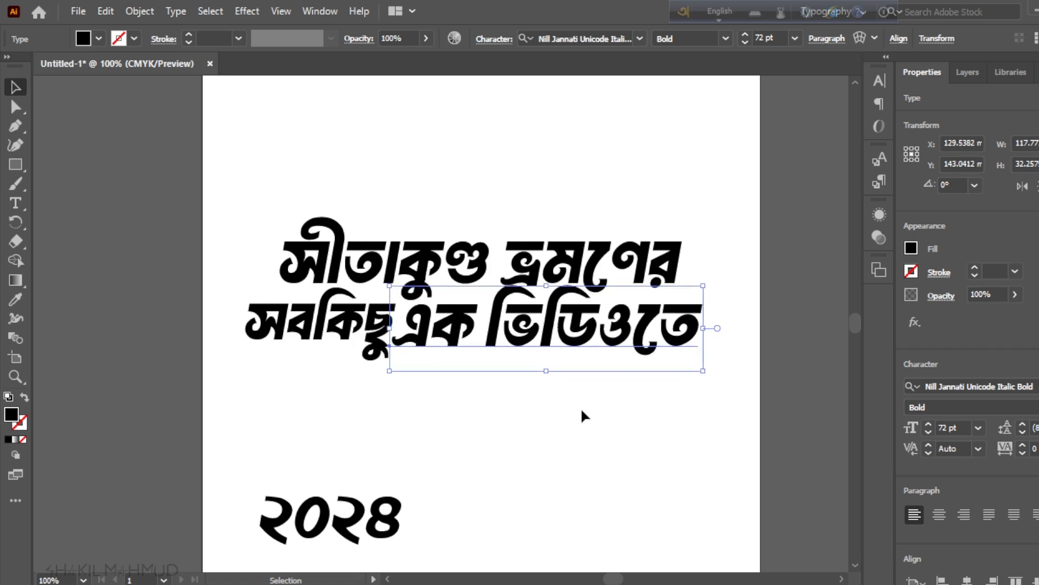
{"action": "key", "text": "Down"}
{"action": "key", "text": "Down"}
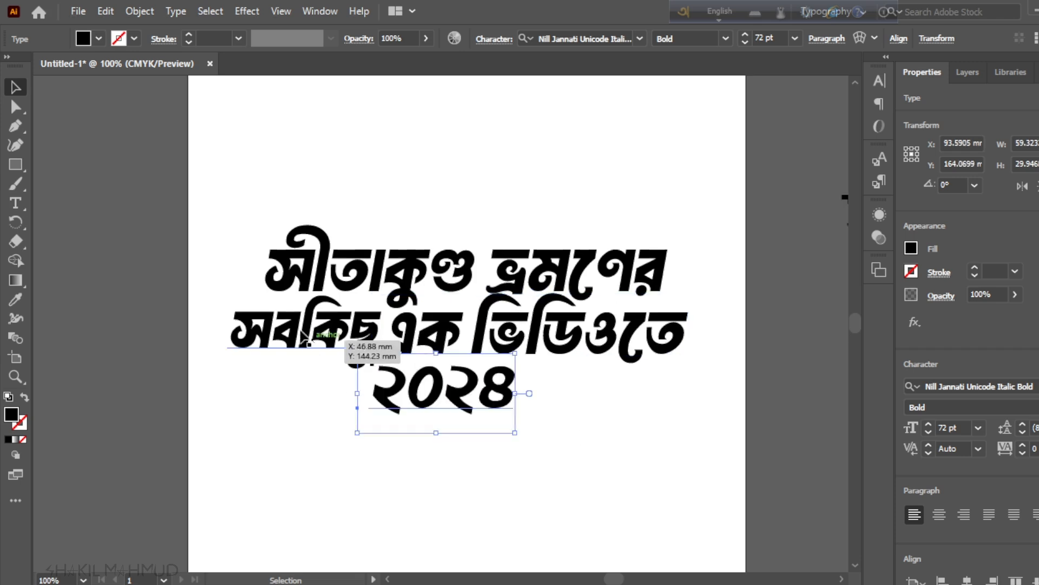
Scale "সবকিছু" down to about 44.7 pt and shift it right to line up beneath the start of the top line
{"action": "left_click", "coordinate": [382, 368]}
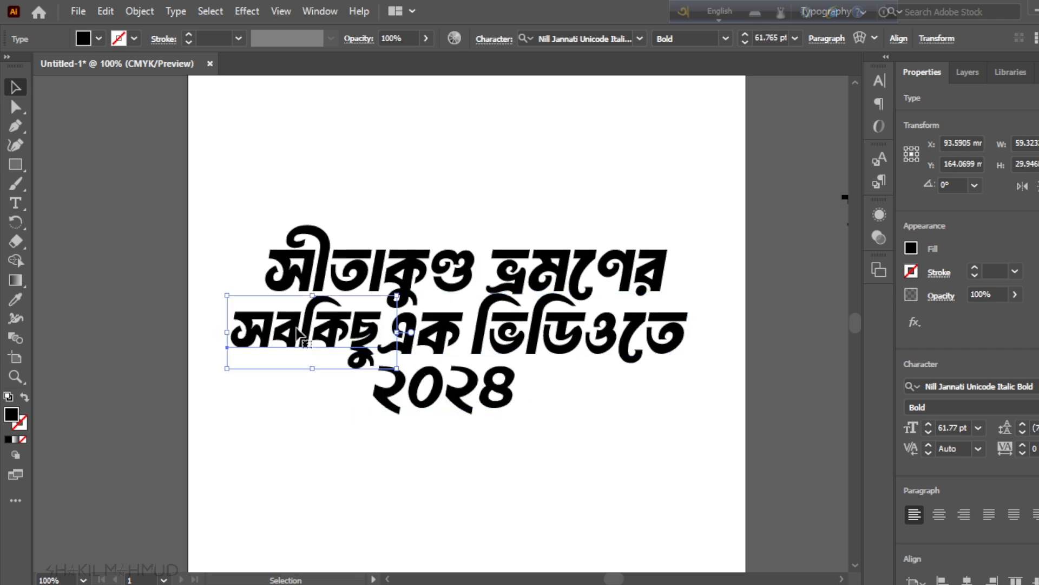
{"action": "left_click_drag", "start_coordinate": [398, 369], "coordinate": [351, 348]}
{"action": "key", "text": "shift+Right"}
{"action": "key", "text": "shift+Right"}
{"action": "key", "text": "shift+Right"}
{"action": "key", "text": "shift+Right"}
{"action": "key", "text": "shift+Right"}
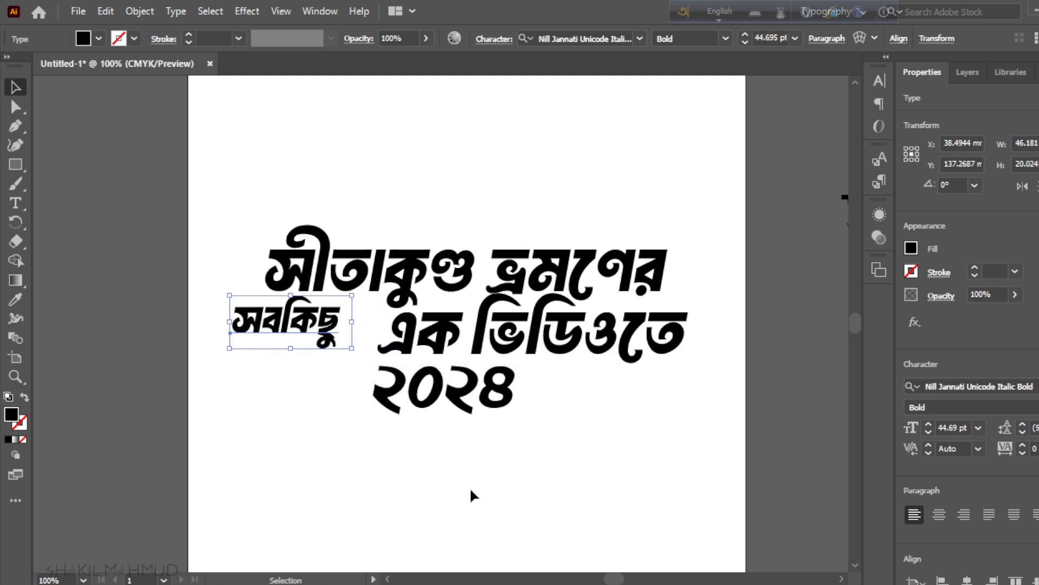
Move "এক ভিডিওতে" up and left against "সবকিছু", to about X 127.3 mm, Y 139.1 mm
{"action": "left_click", "coordinate": [464, 337]}
{"action": "left_click_drag", "start_coordinate": [464, 338], "coordinate": [443, 330]}
{"action": "key", "text": "Right"}
{"action": "key", "text": "Right"}
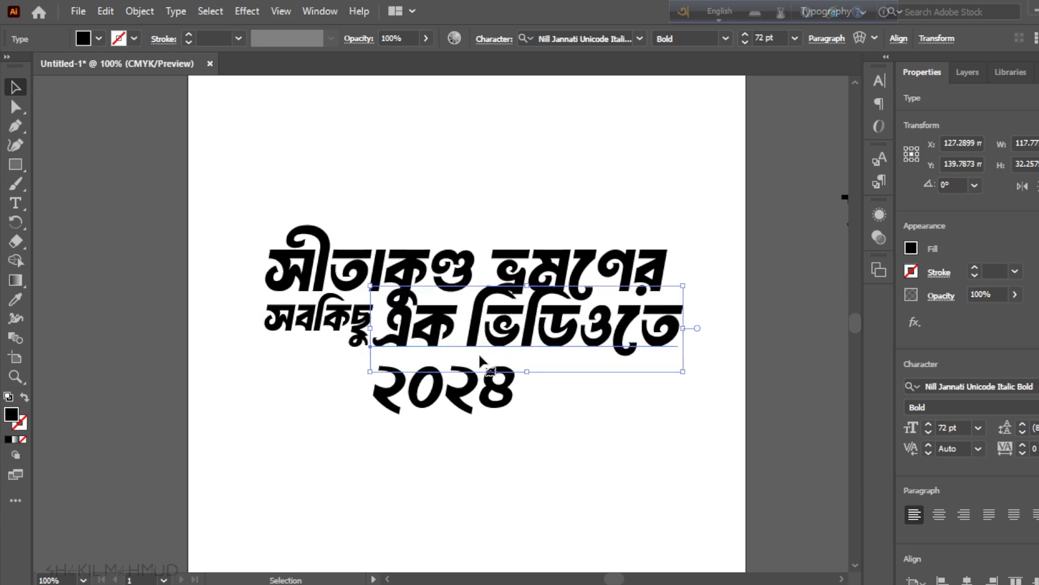
{"action": "key", "text": "Up"}
{"action": "key", "text": "Up"}
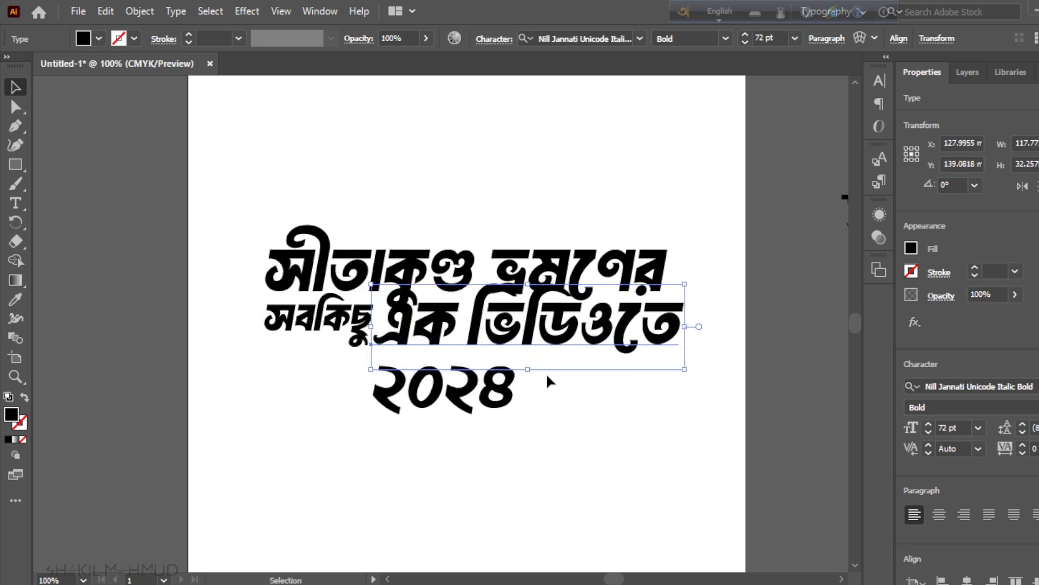
{"action": "key", "text": "Left"}
{"action": "key", "text": "Left"}
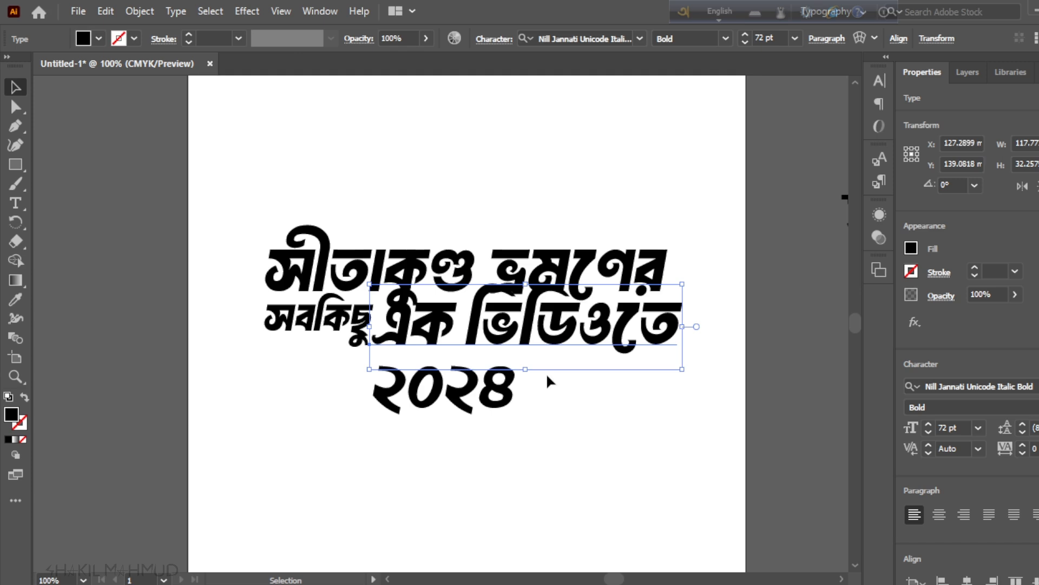
Lower "এক ভিডিওতে" away from the top line to about Y 142.3 mm
{"action": "key", "text": "Down"}
{"action": "key", "text": "Down"}
{"action": "key", "text": "Down"}
{"action": "key", "text": "Down"}
{"action": "key", "text": "Down"}
{"action": "key", "text": "Down"}
{"action": "key", "text": "Down"}
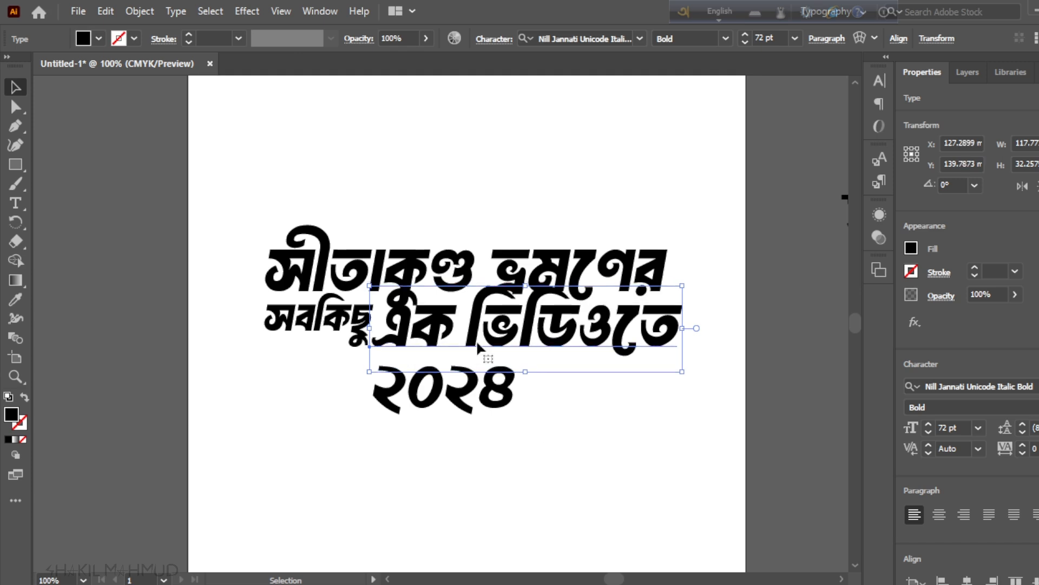
{"action": "key", "text": "Down"}
{"action": "key", "text": "Down"}
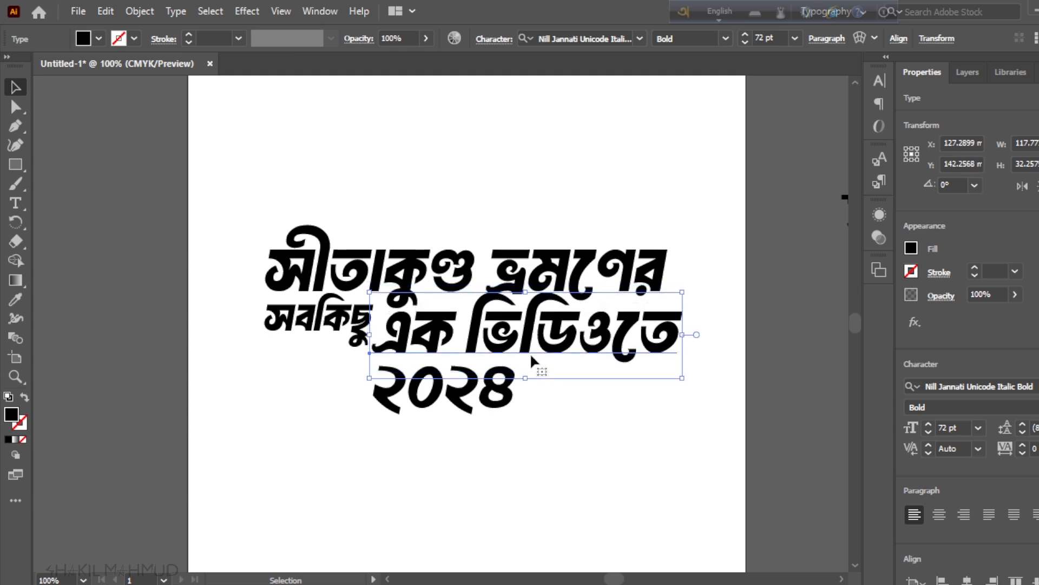
Fine-tune the gap between "এক ভিডিওতে" and its neighbouring words, ending at about X 126.6 mm, Y 141.6 mm
{"action": "key", "text": "Left"}
{"action": "key", "text": "Left"}
{"action": "key", "text": "Left"}
{"action": "key", "text": "Left"}
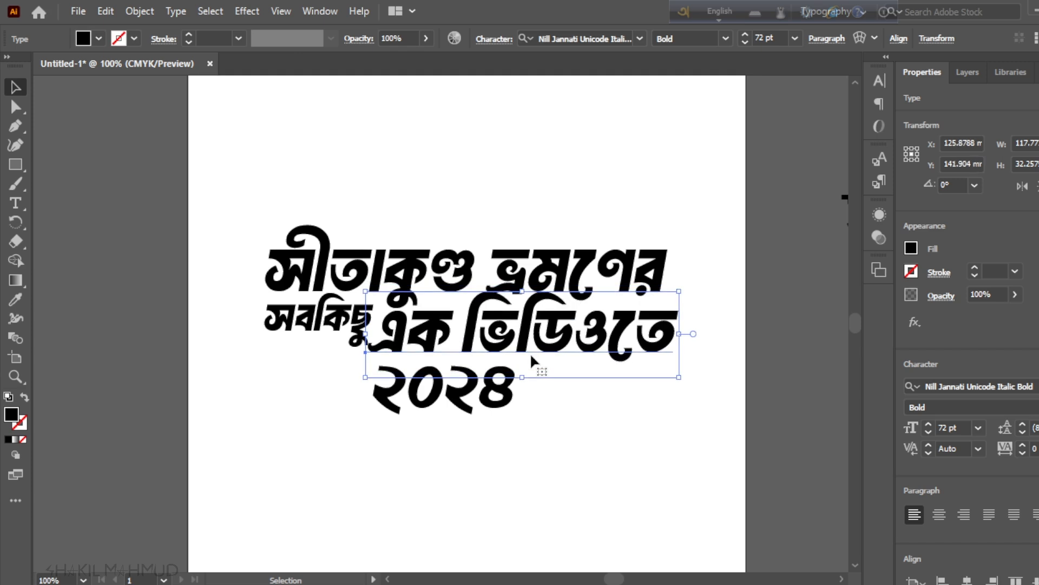
{"action": "key", "text": "Left"}
{"action": "key", "text": "Left"}
{"action": "key", "text": "Down"}
{"action": "key", "text": "Left"}
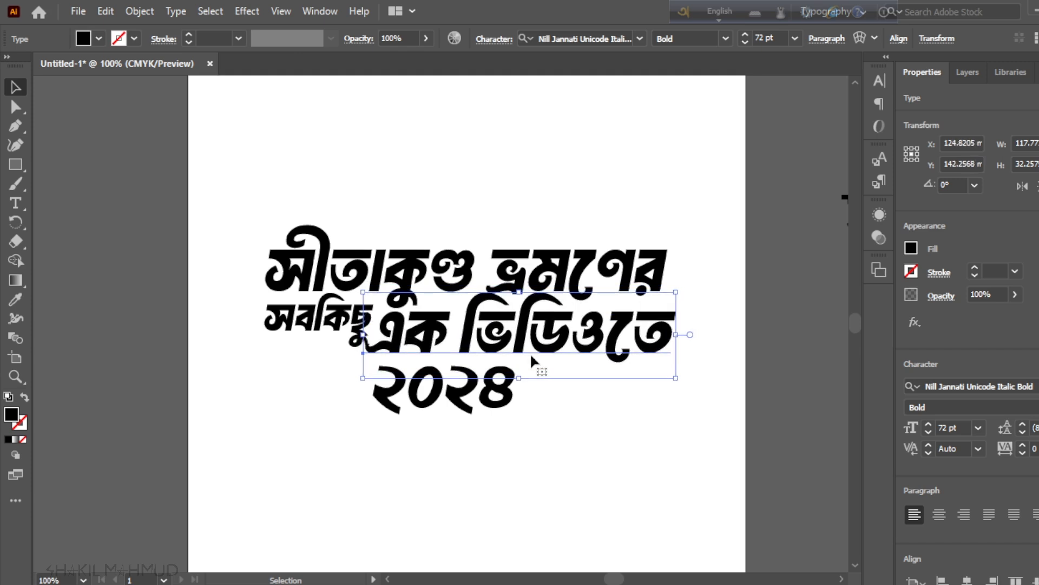
{"action": "key", "text": "Right"}
{"action": "key", "text": "Right"}
{"action": "key", "text": "Right"}
{"action": "key", "text": "Right"}
{"action": "key", "text": "Right"}
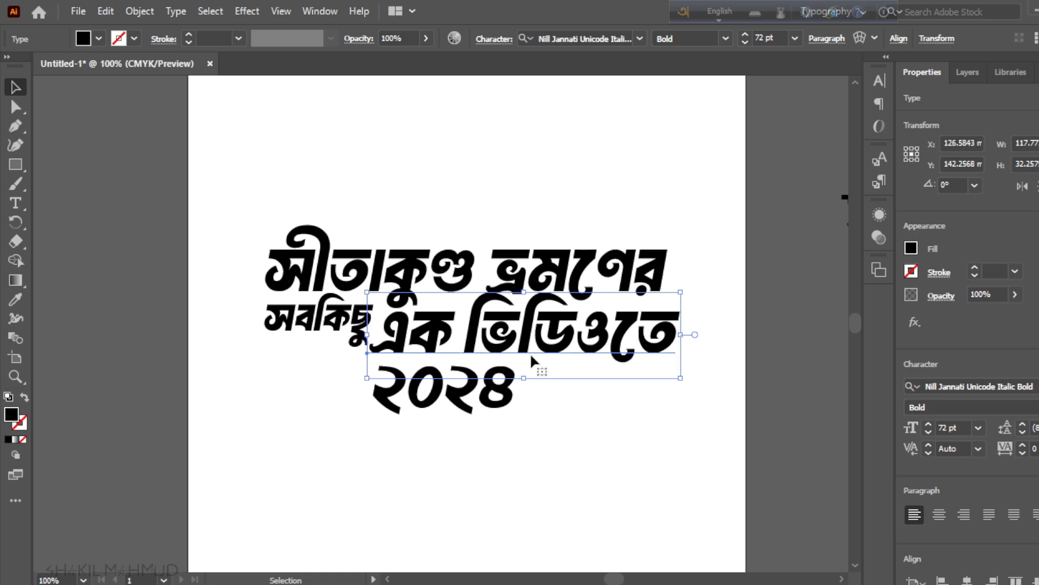
{"action": "key", "text": "Up"}
{"action": "key", "text": "Up"}
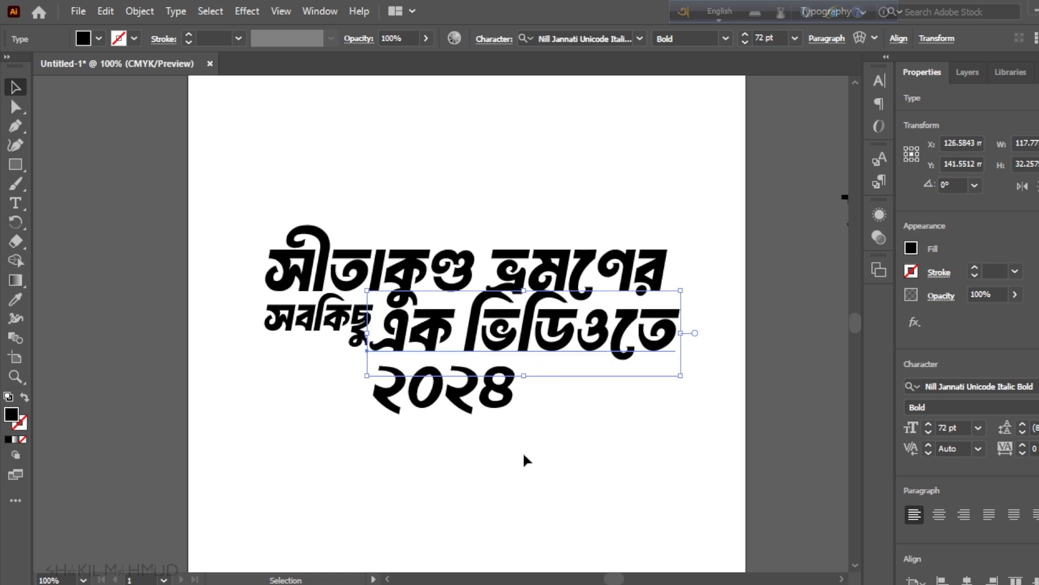
Scale "২০২৪" up to about 98.1 pt and place it close beneath "এক ভিডিওতে", at about X 96 mm, Y 165 mm
{"action": "left_click", "coordinate": [503, 453]}
{"action": "left_click", "coordinate": [453, 403]}
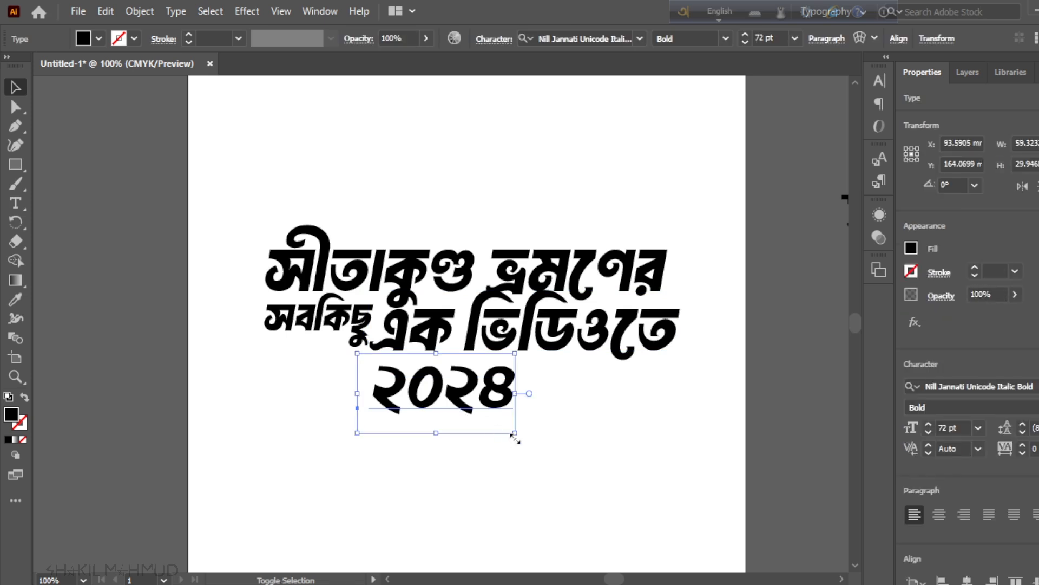
{"action": "left_click_drag", "start_coordinate": [514, 432], "coordinate": [632, 460]}
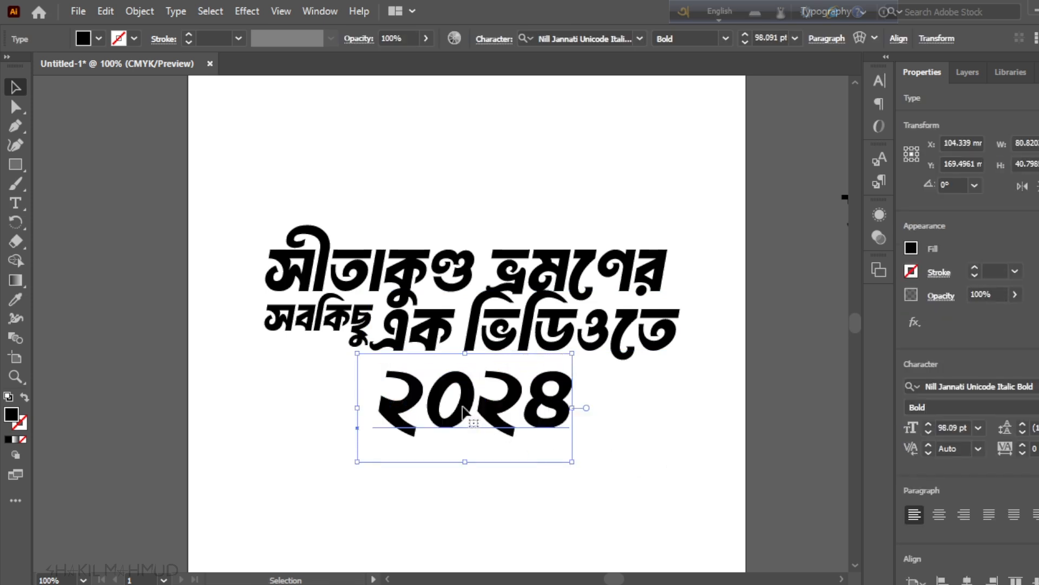
{"action": "left_click_drag", "start_coordinate": [459, 412], "coordinate": [437, 401]}
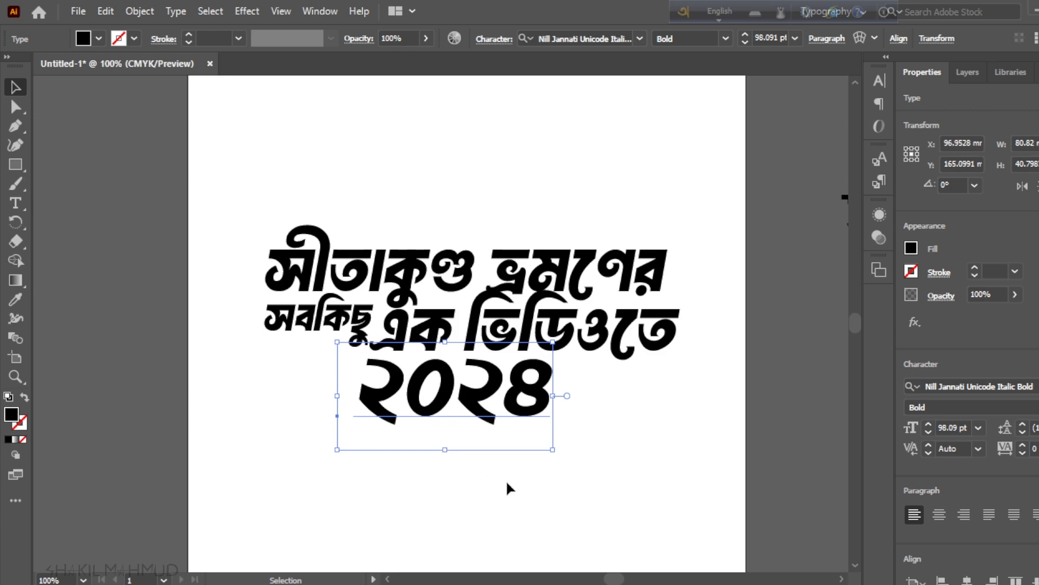
{"action": "key", "text": "Left"}
{"action": "key", "text": "Left"}
{"action": "key", "text": "Left"}
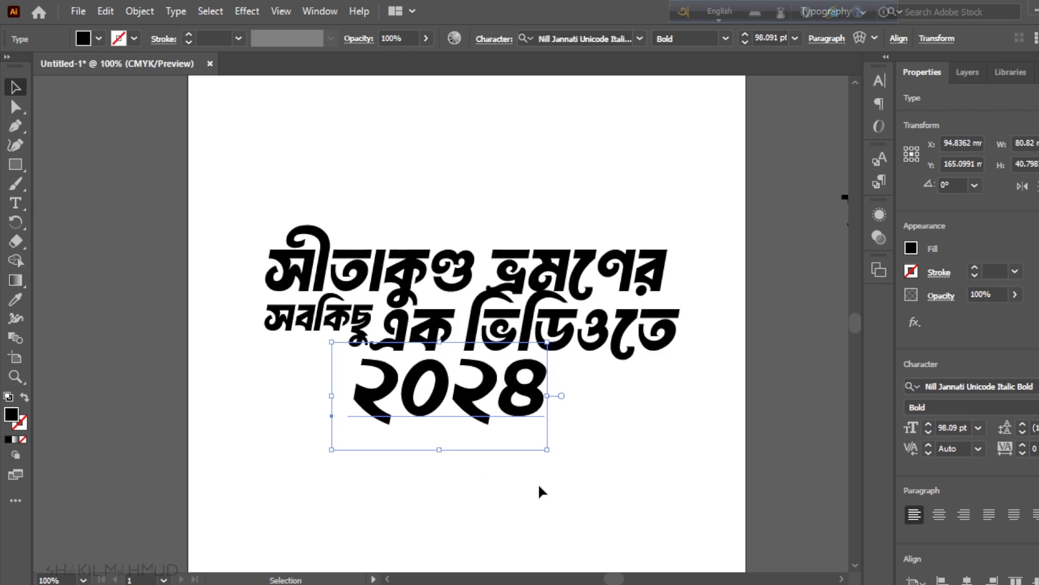
{"action": "key", "text": "Up"}
{"action": "left_click", "coordinate": [574, 490]}
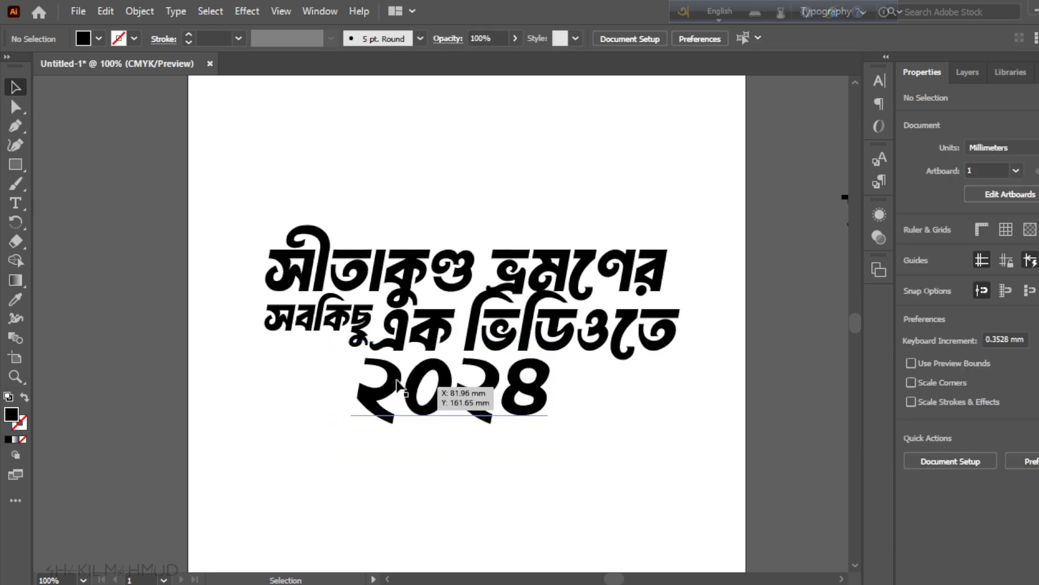
Nudge "সবকিছু" slightly upward so it sits tight beneath the start of the top line
{"action": "left_click", "coordinate": [341, 311]}
{"action": "key", "text": "Right"}
{"action": "key", "text": "Right"}
{"action": "key", "text": "Right"}
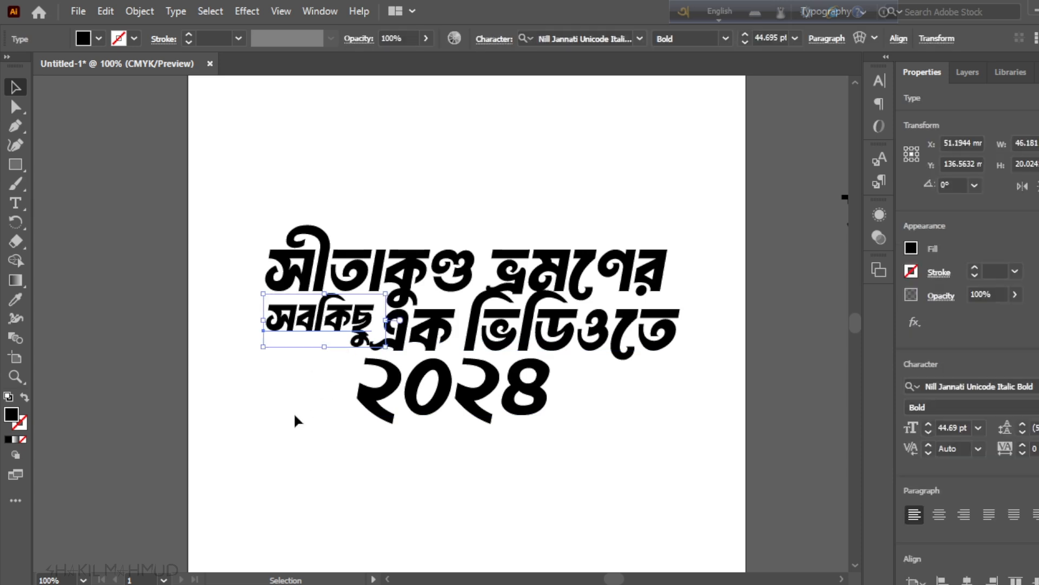
{"action": "key", "text": "Left"}
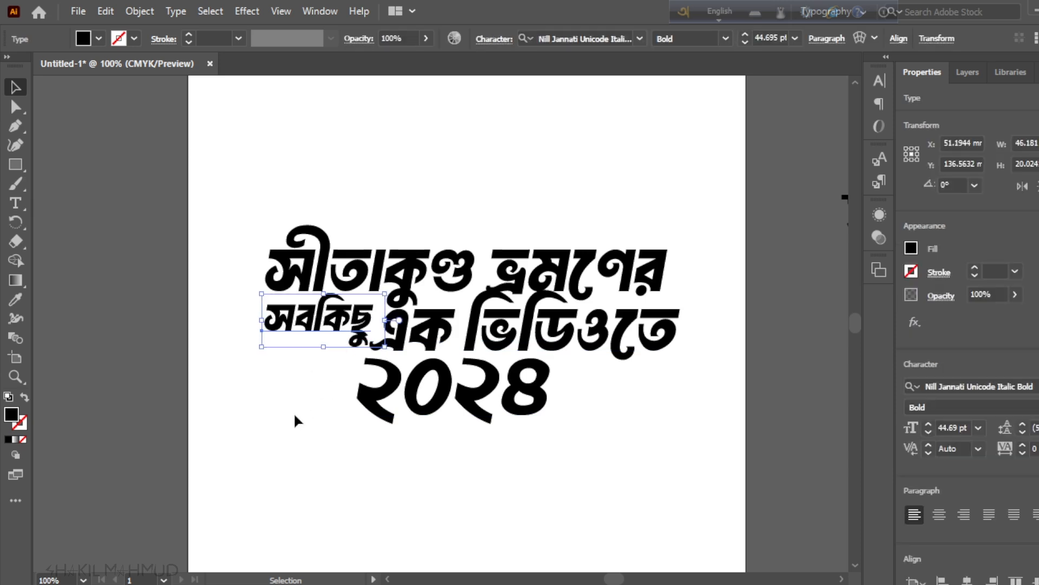
{"action": "key", "text": "Up"}
{"action": "key", "text": "Up"}
{"action": "left_click", "coordinate": [584, 468]}
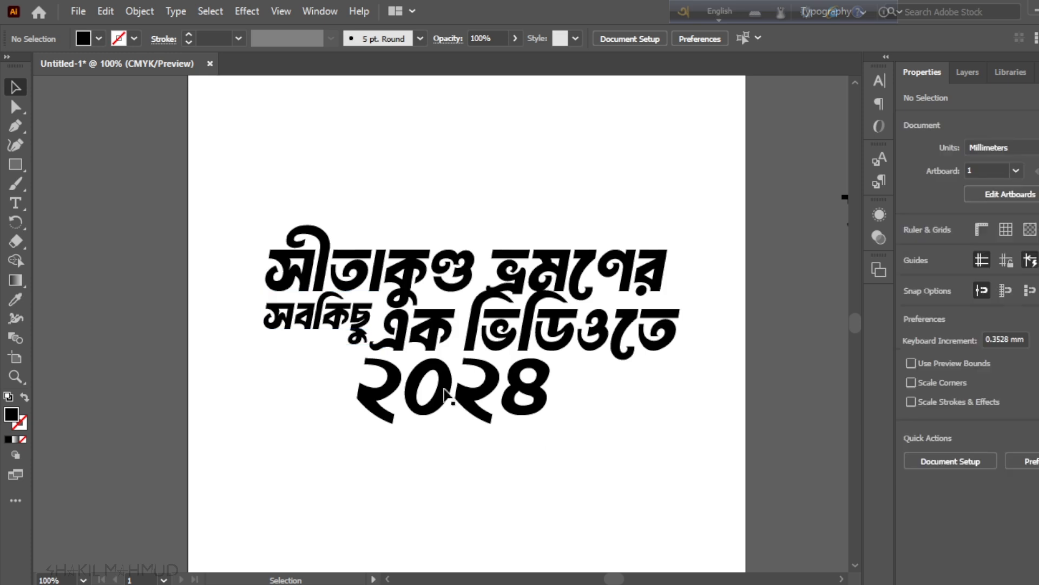
Shift "এক ভিডিওতে" slightly right and remove "এক" from it, keeping only "ভিডিওতে"
{"action": "left_click_drag", "start_coordinate": [426, 339], "coordinate": [427, 334]}
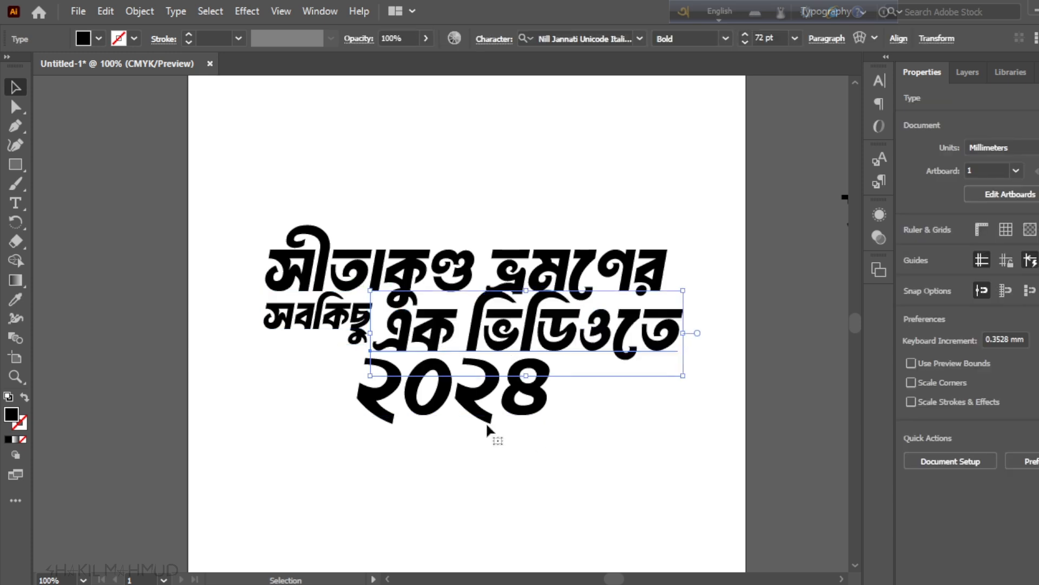
{"action": "double_click", "coordinate": [452, 340]}
{"action": "left_click_drag", "start_coordinate": [453, 337], "coordinate": [391, 336]}
{"action": "key", "text": "BackSpace"}
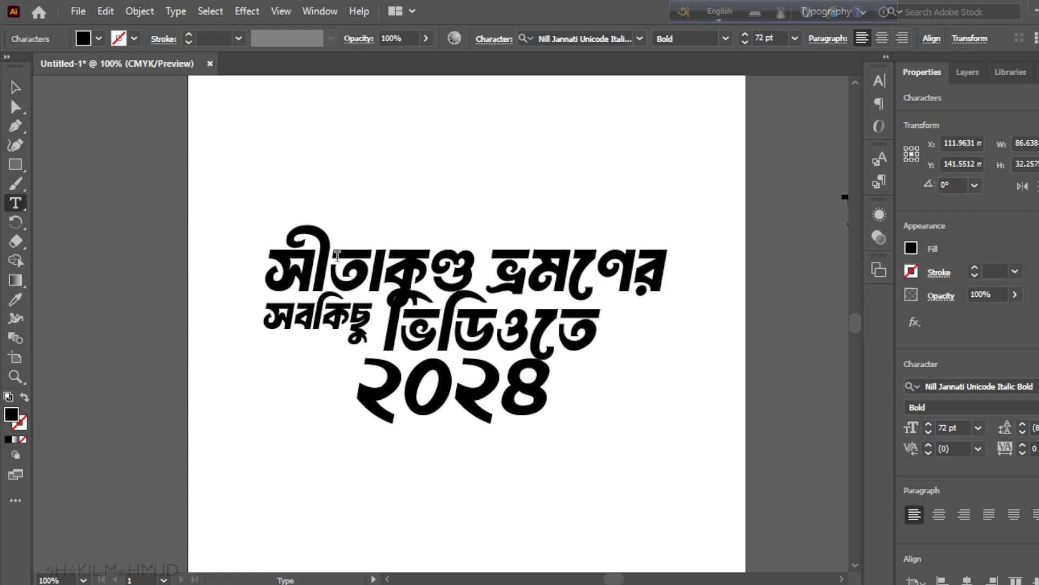
{"action": "left_click", "coordinate": [508, 486], "text": "ctrl"}
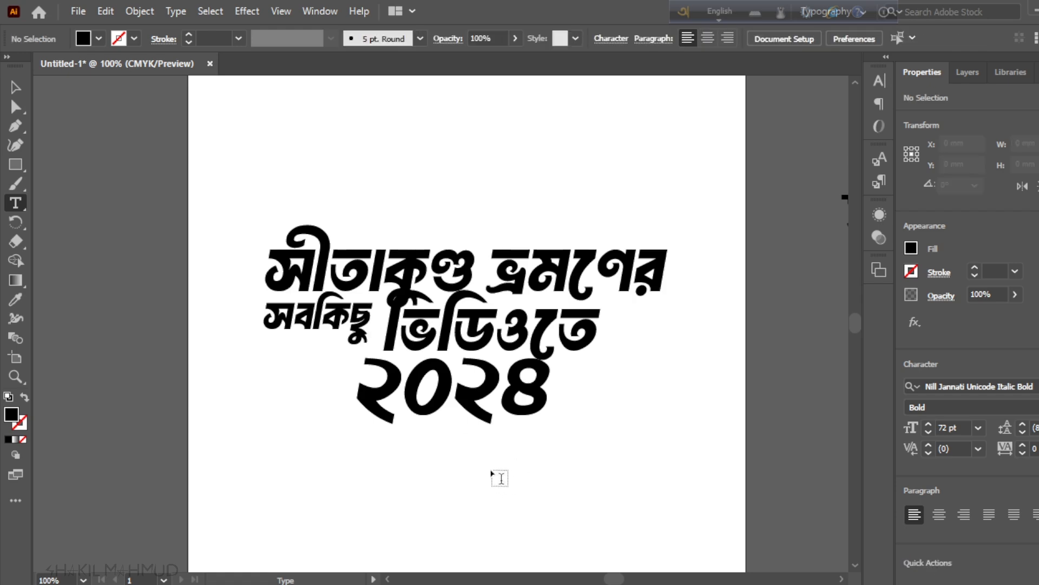
Add "এক" as separate text, scale it to about 96.7 pt and set it aside at about X 42 mm, Y 187.3 mm
{"action": "left_click", "coordinate": [501, 478]}
{"action": "type", "text": "এক"}
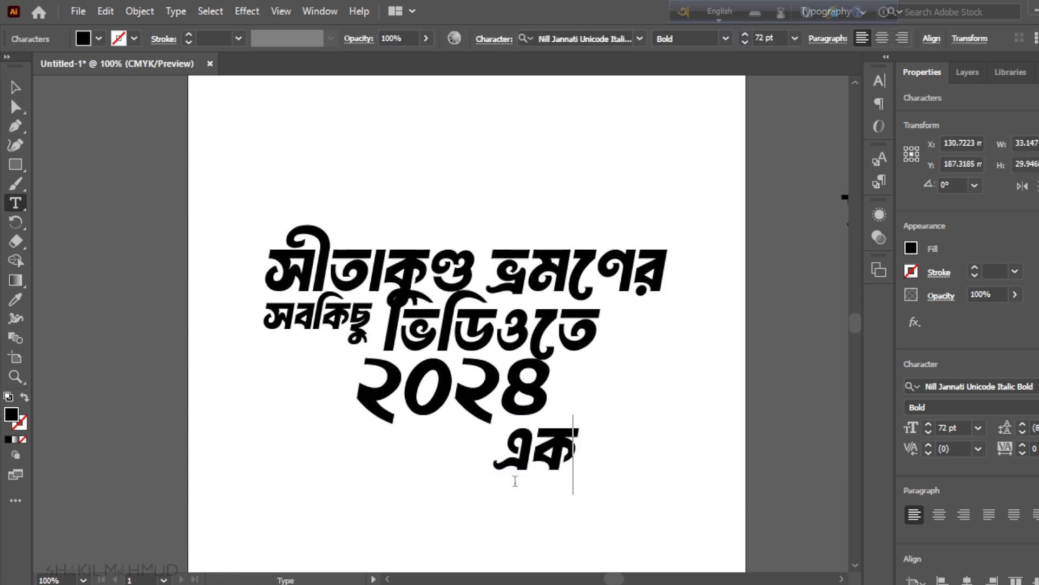
{"action": "left_click", "coordinate": [15, 87]}
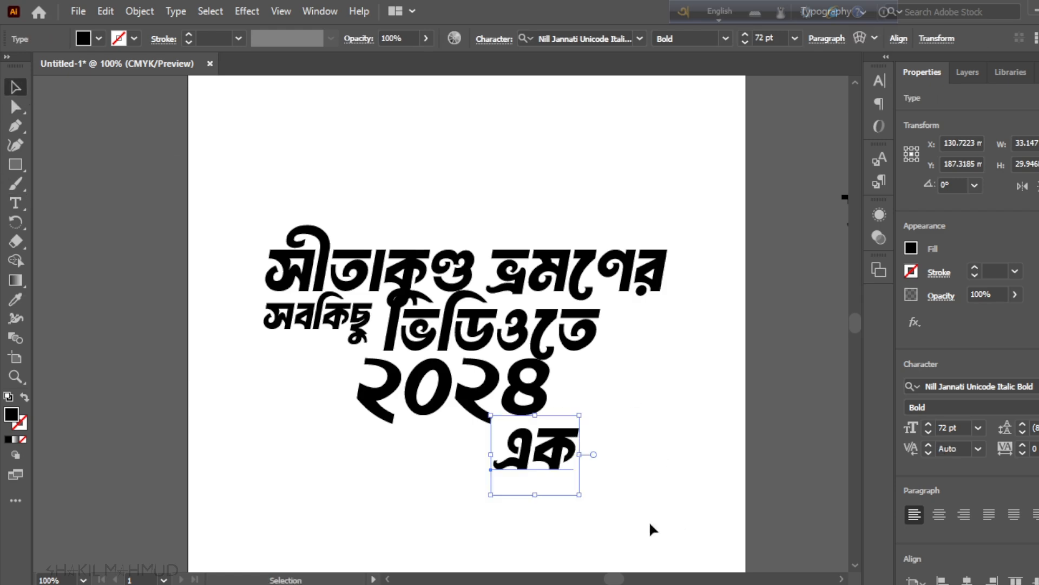
{"action": "left_click_drag", "start_coordinate": [578, 494], "coordinate": [609, 522]}
{"action": "left_click_drag", "start_coordinate": [554, 477], "coordinate": [304, 463]}
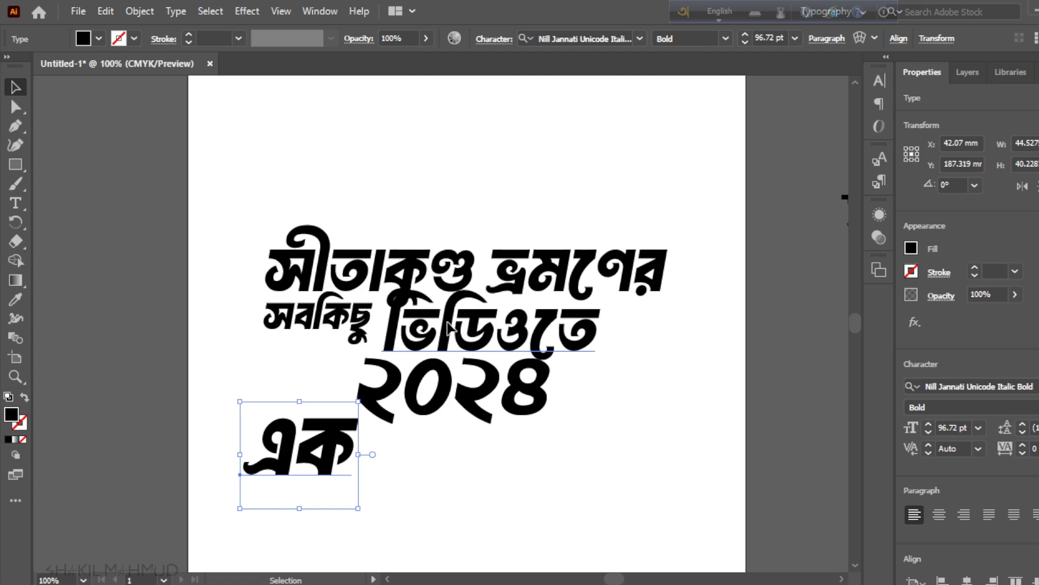
Move "ভিডিওতে" right to about X 168.2 mm, Y 145 mm, and fit "এক" beside "সবকিছু" at about 89.7 pt
{"action": "left_click_drag", "start_coordinate": [452, 327], "coordinate": [600, 337]}
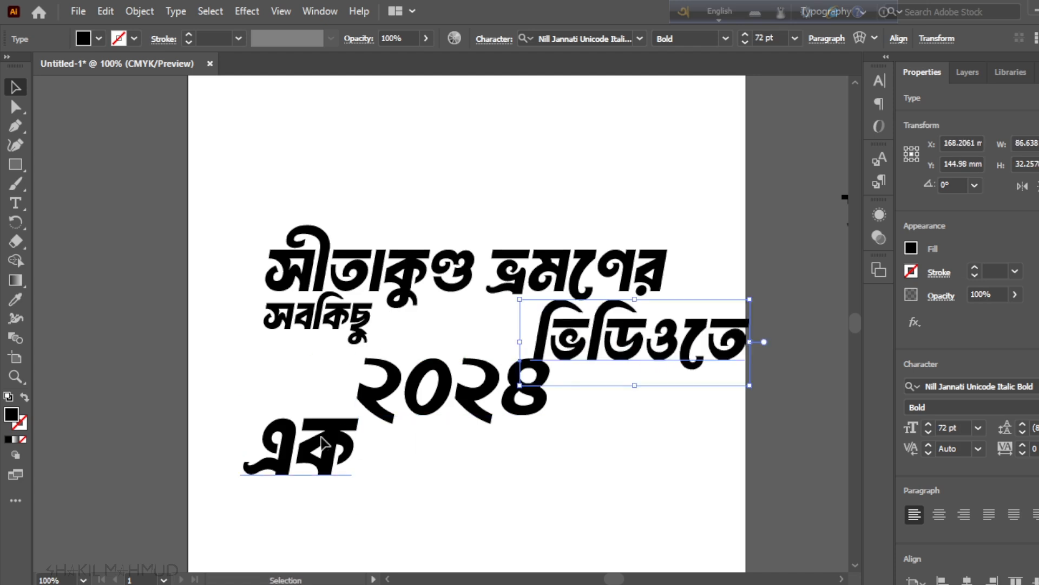
{"action": "left_click_drag", "start_coordinate": [325, 439], "coordinate": [438, 331]}
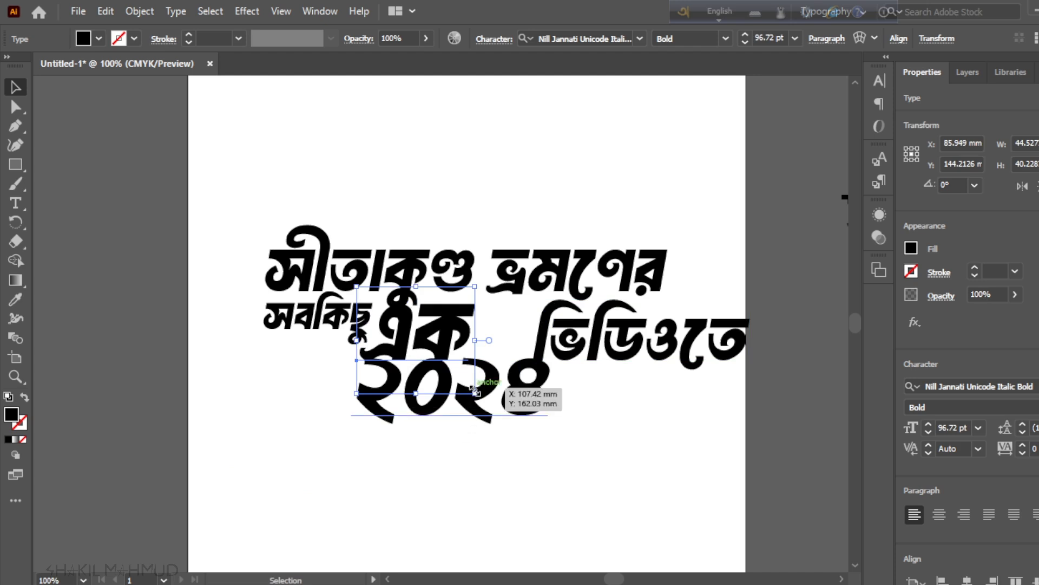
{"action": "left_click_drag", "start_coordinate": [474, 391], "coordinate": [465, 394]}
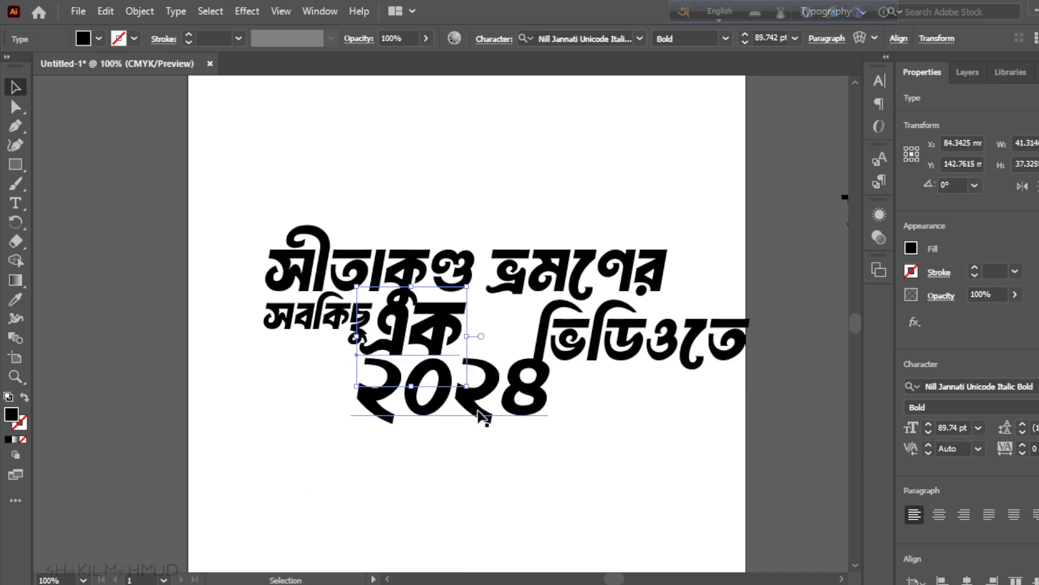
Lower "২০২৪" to about X 96.6 mm, Y 175 mm to make room beneath "এক"
{"action": "left_click", "coordinate": [488, 415]}
{"action": "key", "text": "Down"}
{"action": "key", "text": "Down"}
{"action": "key", "text": "Down"}
{"action": "key", "text": "Down"}
{"action": "key", "text": "Down"}
{"action": "key", "text": "Down"}
{"action": "key", "text": "Down"}
{"action": "key", "text": "Down"}
{"action": "key", "text": "Down"}
{"action": "key", "text": "Down"}
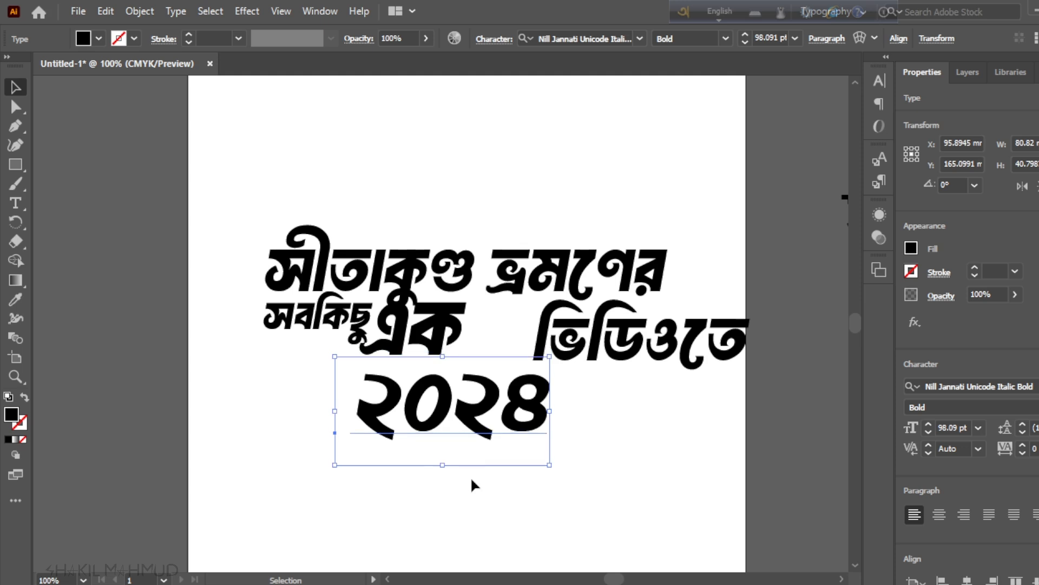
{"action": "key", "text": "Right"}
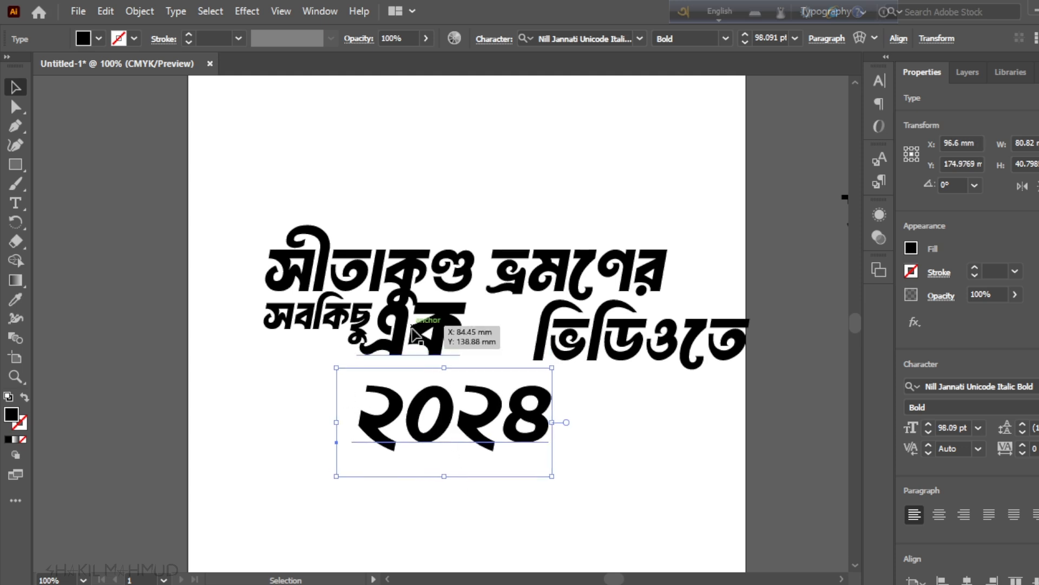
Scale "এক" down to about 81.2 pt and nudge it to about X 85.9 mm, Y 142 mm beside "সবকিছু"
{"action": "left_click", "coordinate": [414, 371]}
{"action": "key", "text": "Down"}
{"action": "key", "text": "Down"}
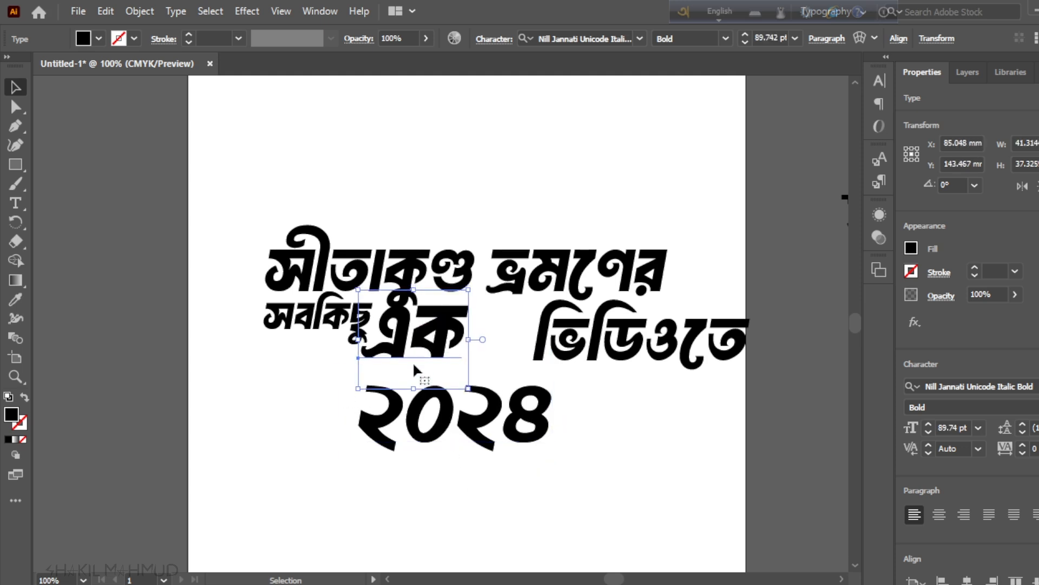
{"action": "left_click_drag", "start_coordinate": [468, 389], "coordinate": [461, 381]}
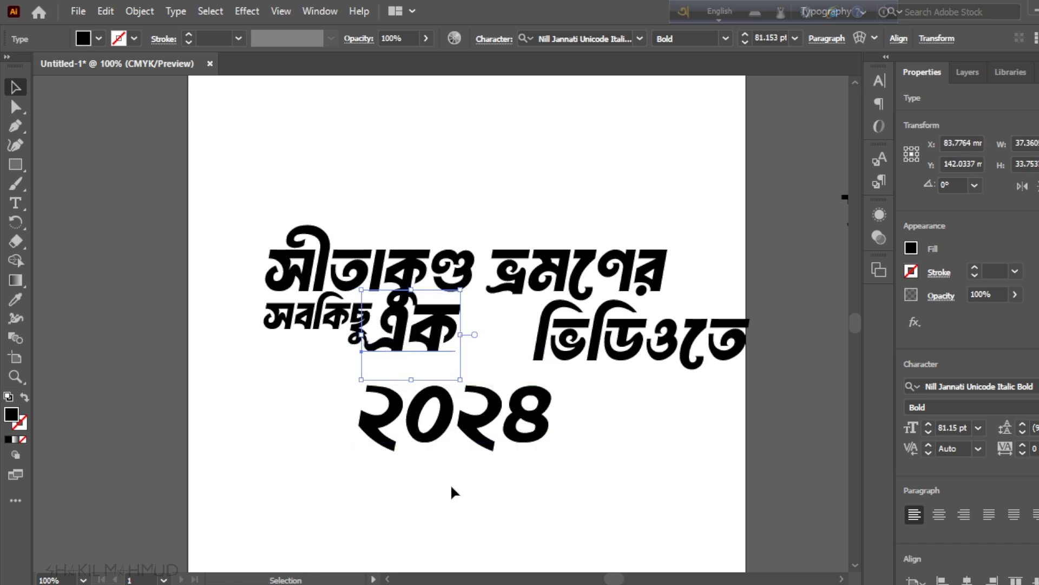
{"action": "key", "text": "Right"}
{"action": "key", "text": "Right"}
{"action": "key", "text": "Right"}
{"action": "key", "text": "Right"}
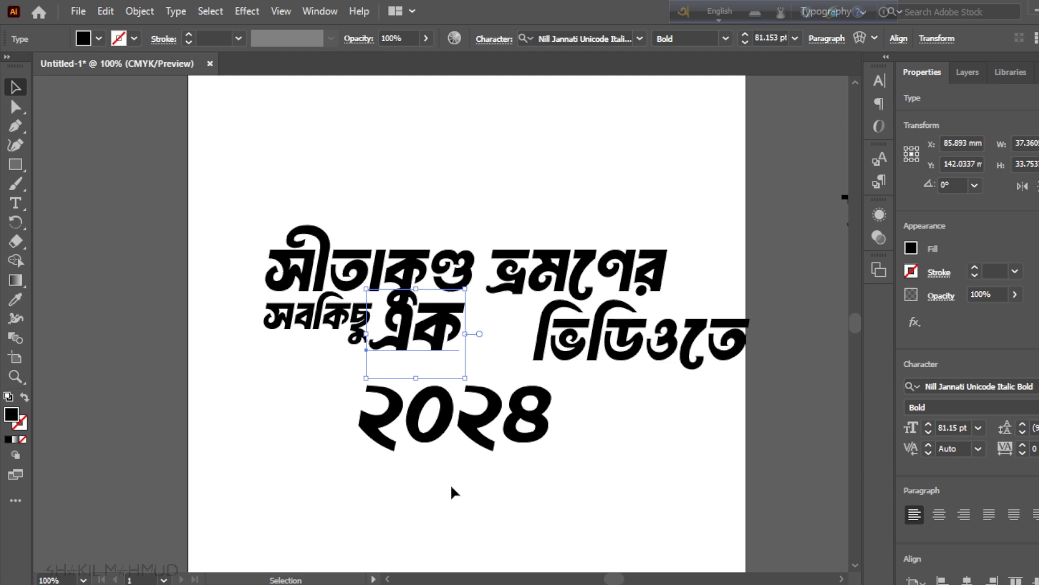
Move "ভিডিওতে" left beside "এক" and scale it down to about 61.5 pt
{"action": "left_click", "coordinate": [485, 358]}
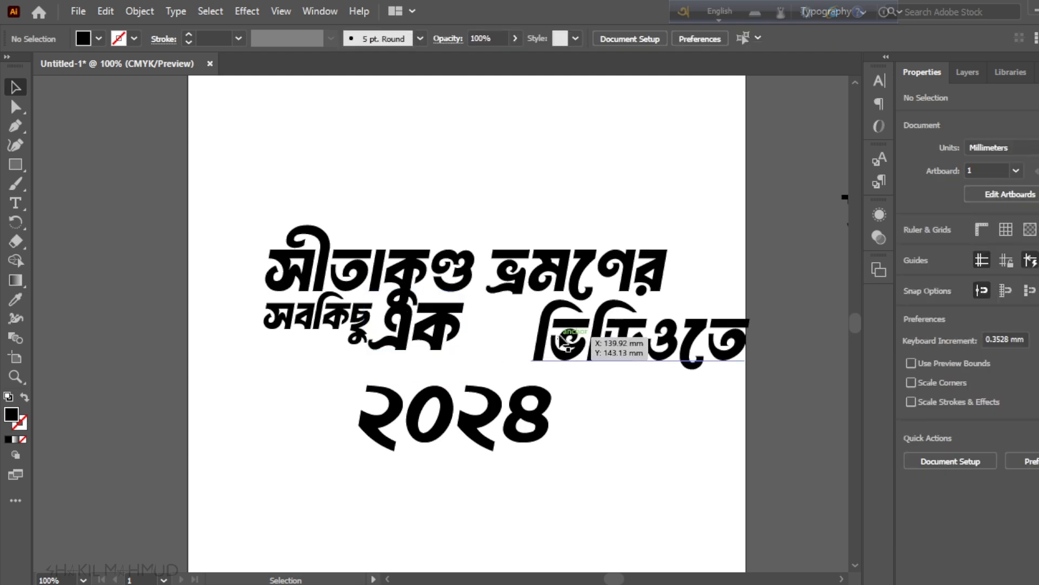
{"action": "left_click_drag", "start_coordinate": [645, 346], "coordinate": [582, 346]}
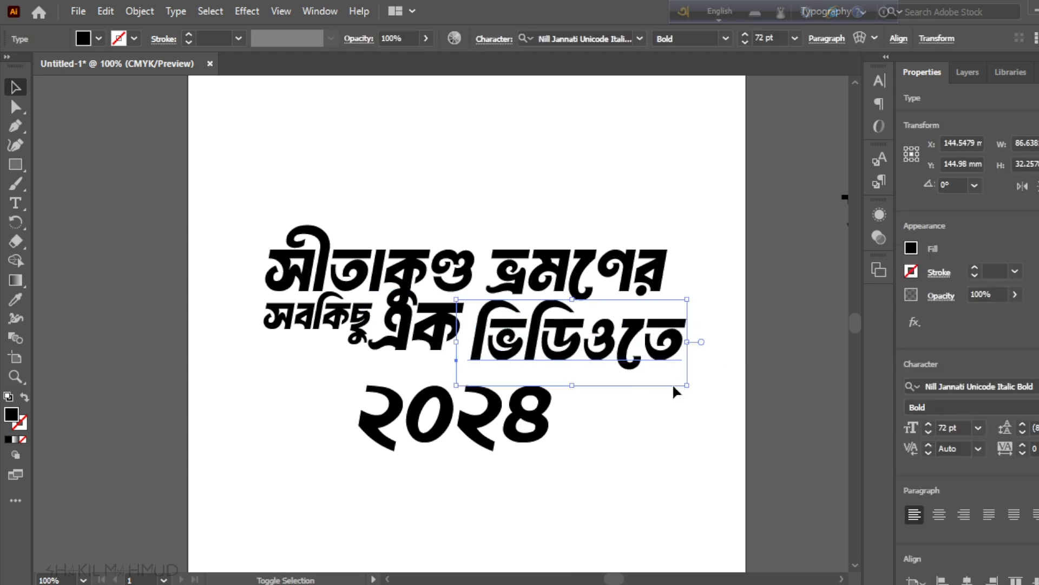
{"action": "left_click_drag", "start_coordinate": [689, 386], "coordinate": [654, 372]}
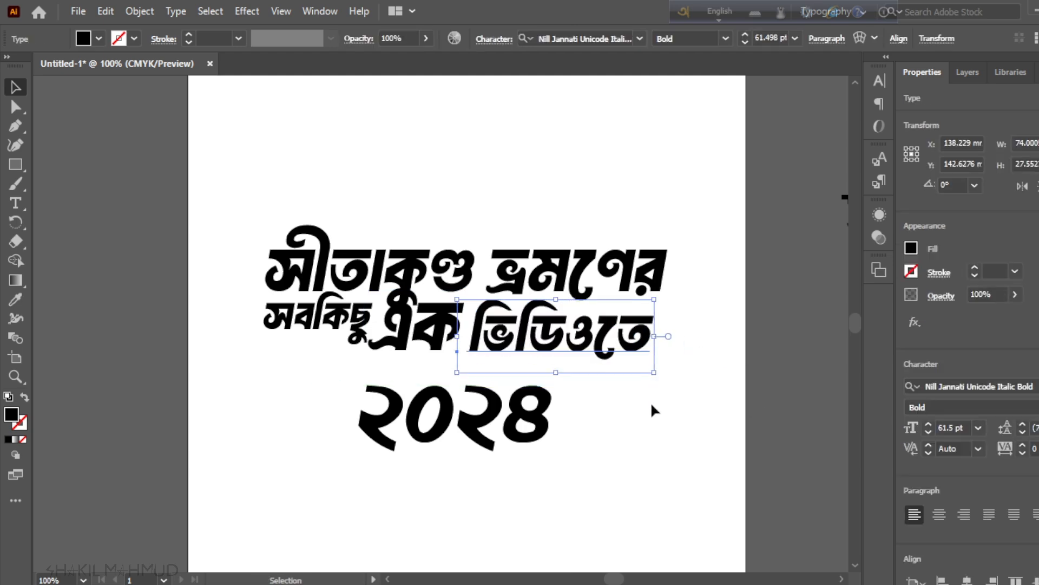
Nudge "ভিডিওতে" up and slightly left to about X 137.9 mm, Y 141.2 mm beneath "ভ্রমণের"
{"action": "key", "text": "Up"}
{"action": "key", "text": "Up"}
{"action": "key", "text": "Up"}
{"action": "key", "text": "Up"}
{"action": "key", "text": "Up"}
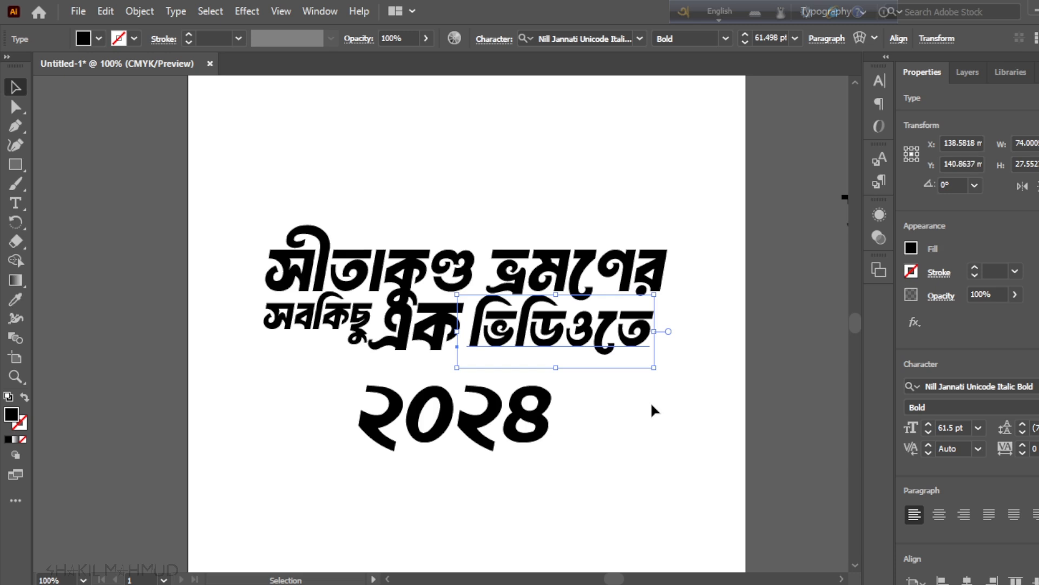
{"action": "key", "text": "Down"}
{"action": "key", "text": "Left"}
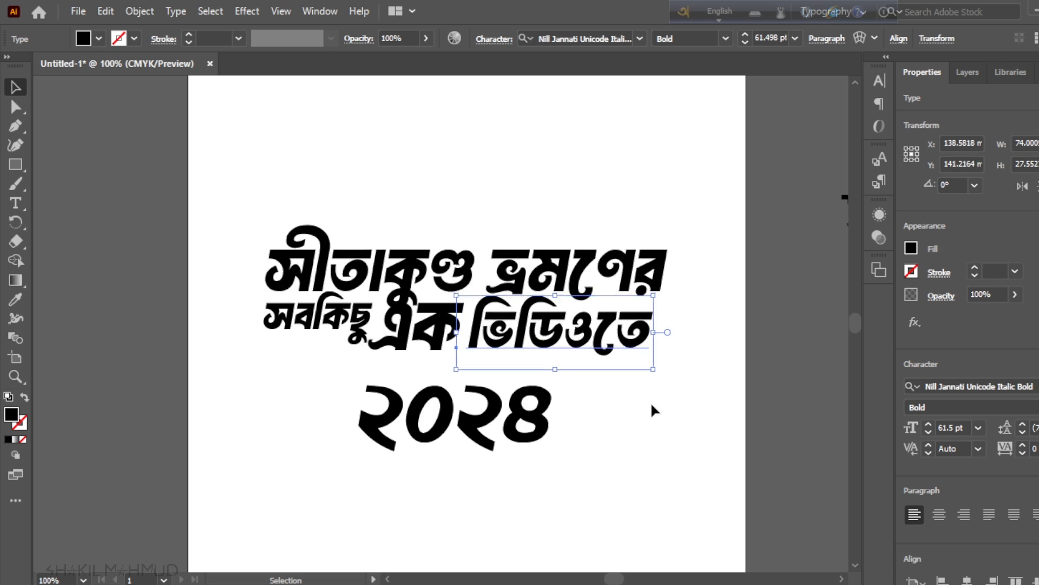
{"action": "key", "text": "Left"}
{"action": "key", "text": "Left"}
{"action": "left_click", "coordinate": [529, 504]}
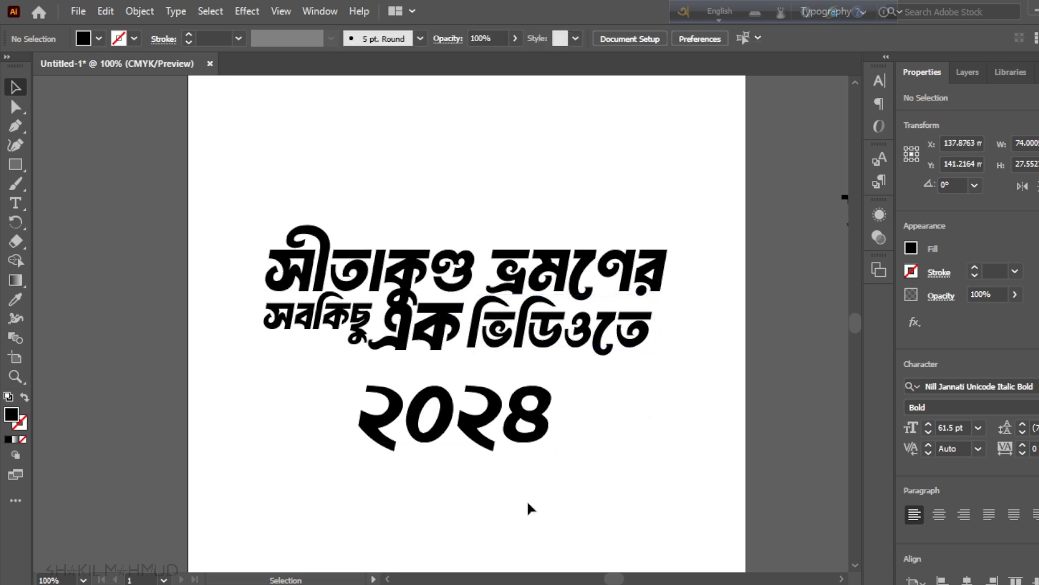
Raise "২০২৪" to about X 94.8 mm, Y 163.5 mm so it sits tightly beneath "এক"
{"action": "left_click_drag", "start_coordinate": [461, 439], "coordinate": [456, 414]}
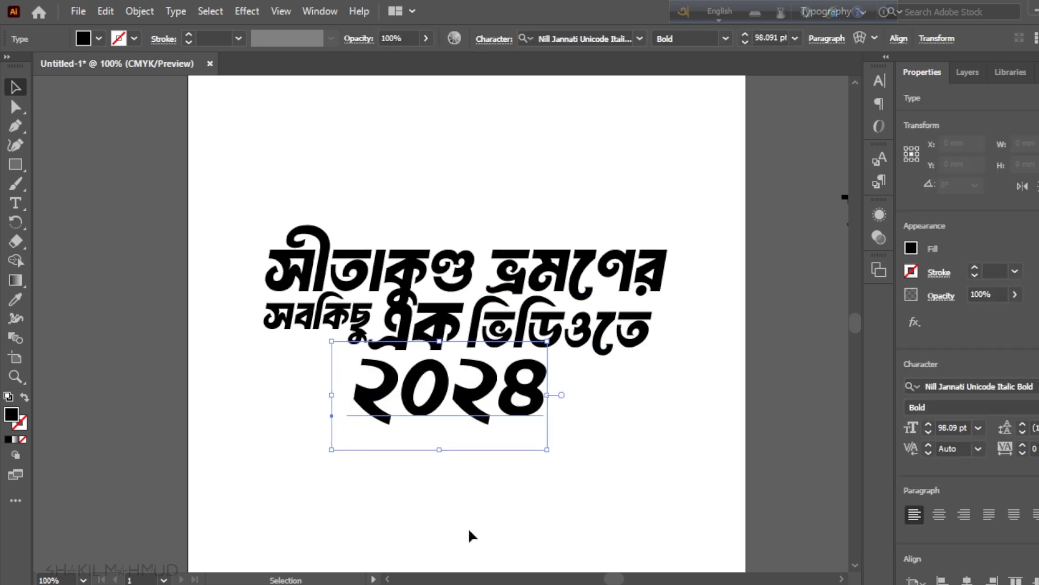
{"action": "key", "text": "Up"}
{"action": "key", "text": "Up"}
{"action": "key", "text": "Up"}
{"action": "key", "text": "Up"}
{"action": "key", "text": "Up"}
{"action": "key", "text": "Up"}
{"action": "key", "text": "Up"}
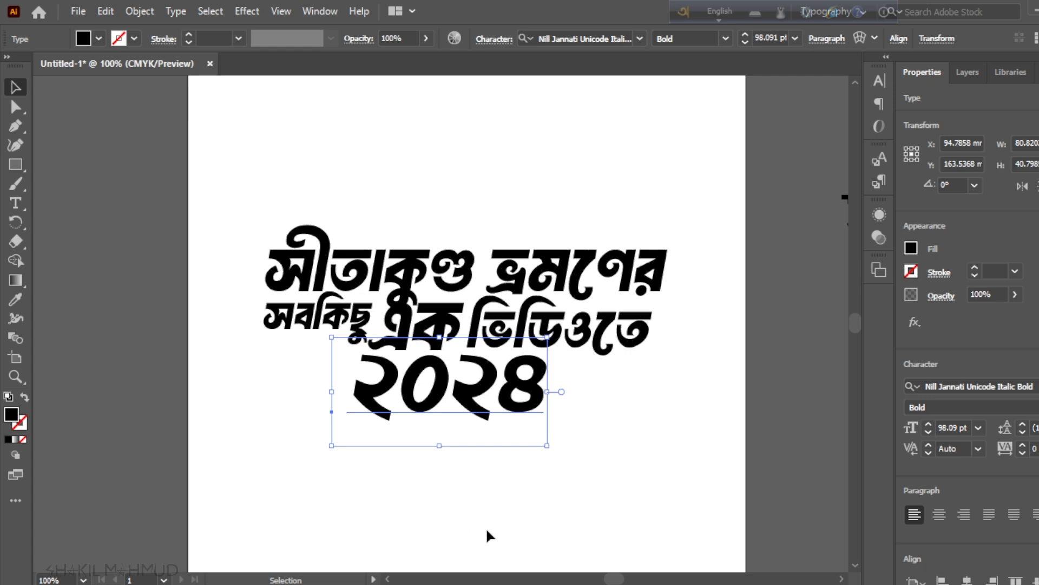
{"action": "left_click", "coordinate": [566, 510]}
Examine the stacked title as a whole and up close to judge the spacing between its words
{"action": "key", "text": "ctrl+minus"}
{"action": "key", "text": "ctrl+minus"}
{"action": "key", "text": "ctrl+minus"}
{"action": "scroll", "coordinate": [530, 369], "scroll_direction": "up", "scroll_amount": 1}
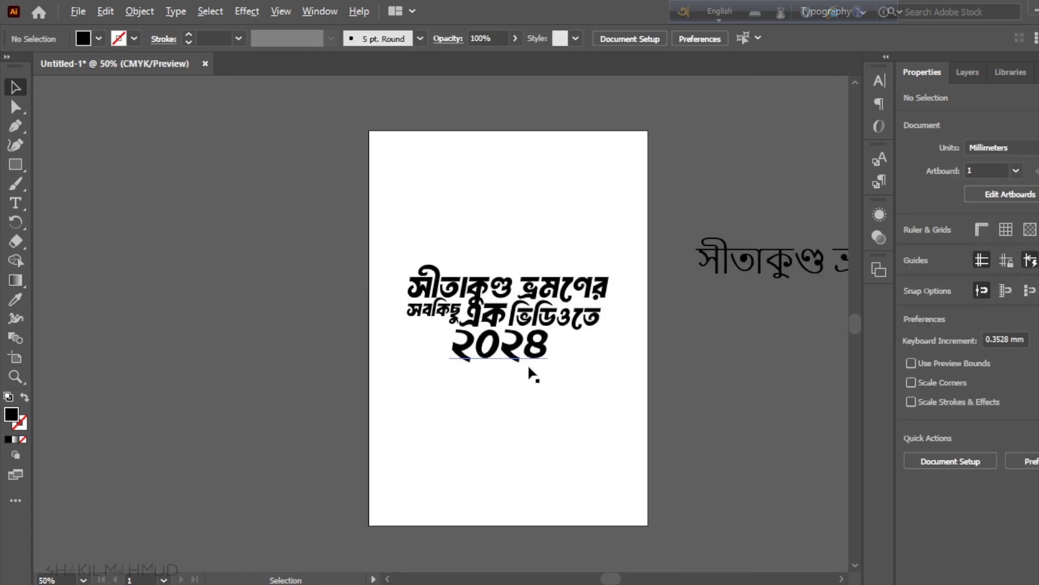
{"action": "scroll", "coordinate": [529, 395], "scroll_direction": "down", "scroll_amount": 1}
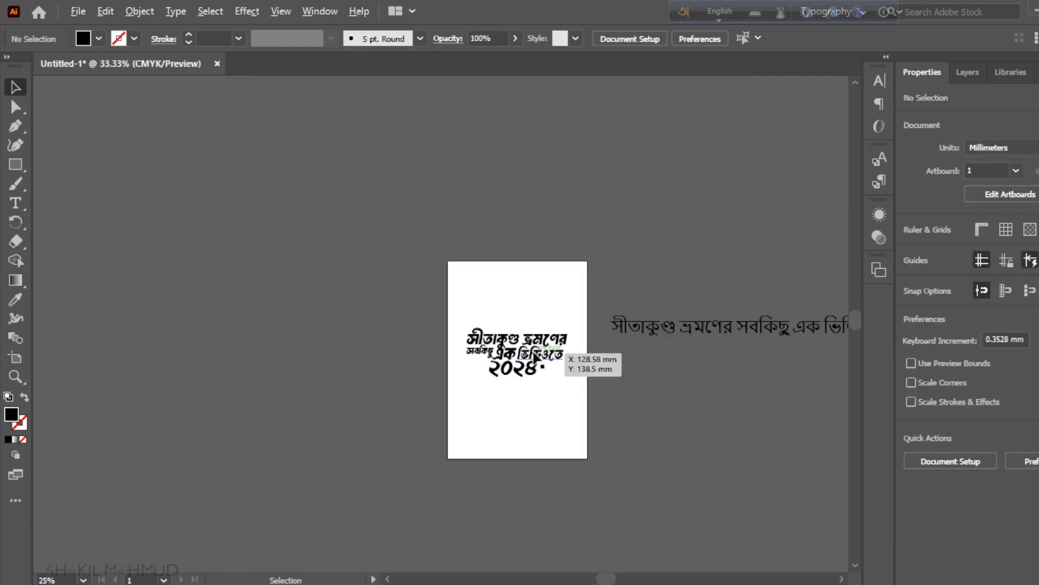
{"action": "scroll", "coordinate": [539, 395], "scroll_direction": "up", "scroll_amount": 2}
{"action": "scroll", "coordinate": [547, 398], "scroll_direction": "up", "scroll_amount": 2}
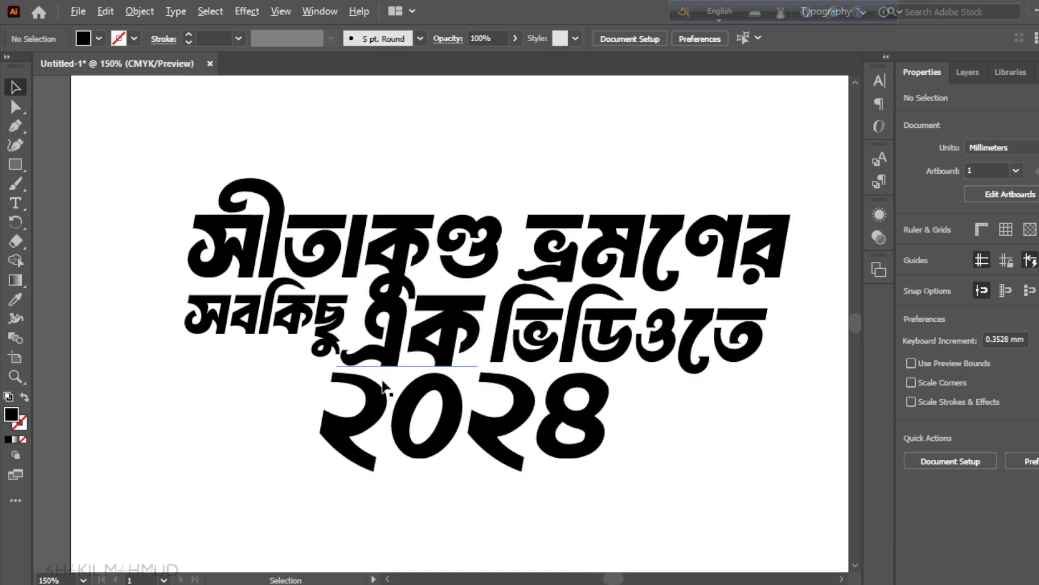
{"action": "left_click", "coordinate": [373, 306]}
{"action": "left_click", "coordinate": [219, 450]}
Convert all the title words to outlines and ungroup them into separate letter shapes
{"action": "left_click_drag", "start_coordinate": [151, 167], "coordinate": [829, 541]}
{"action": "key", "text": "a"}
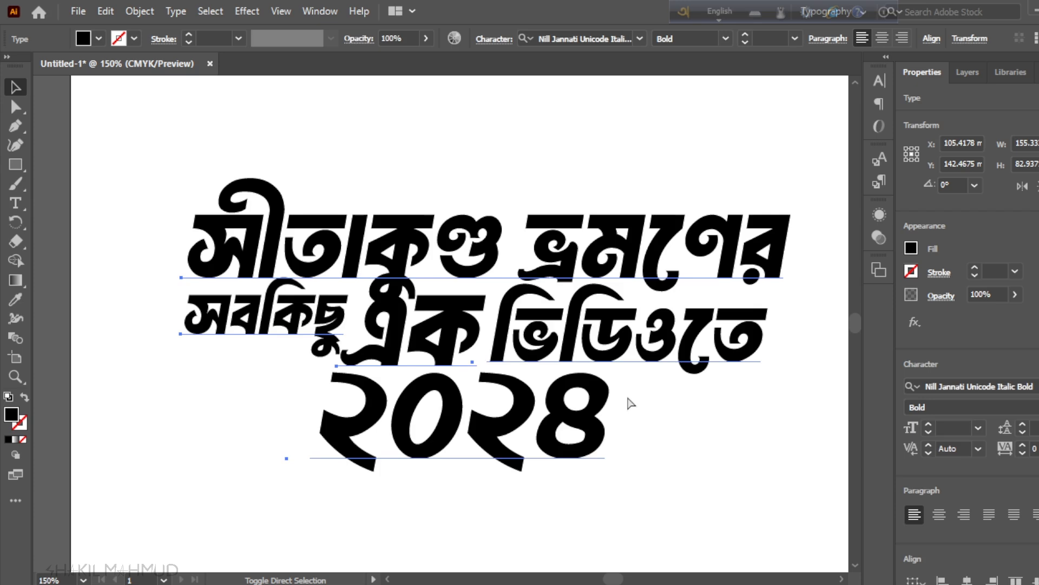
{"action": "key", "text": "ctrl+shift+o"}
{"action": "key", "text": "v"}
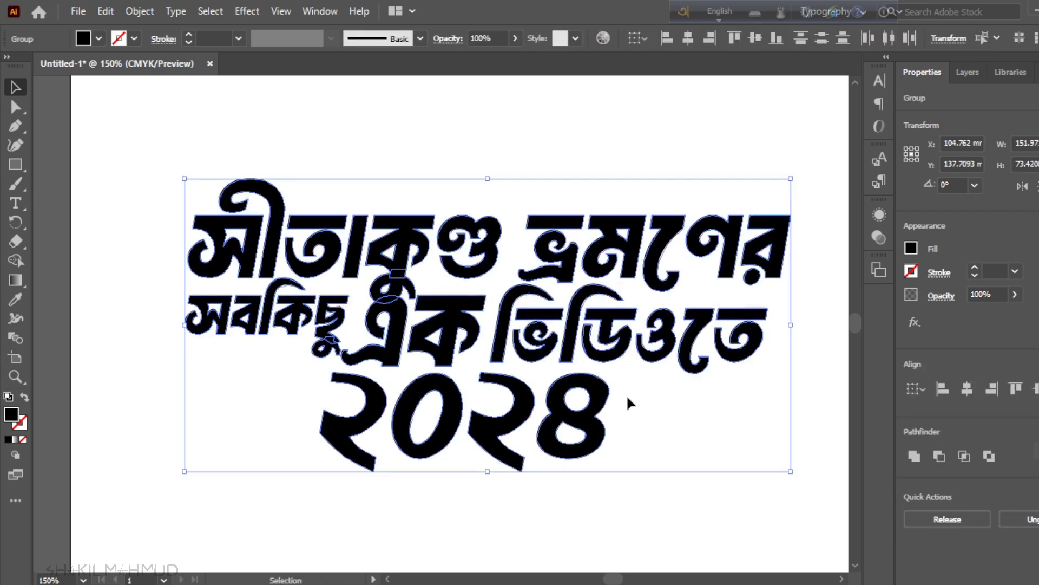
{"action": "right_click", "coordinate": [447, 317]}
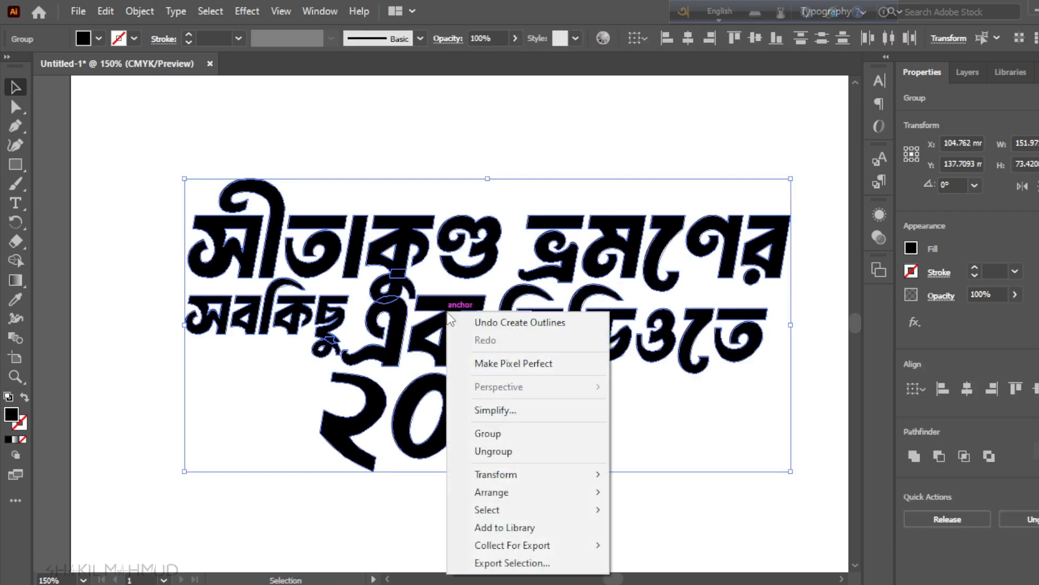
{"action": "left_click", "coordinate": [499, 456]}
{"action": "left_click", "coordinate": [481, 518]}
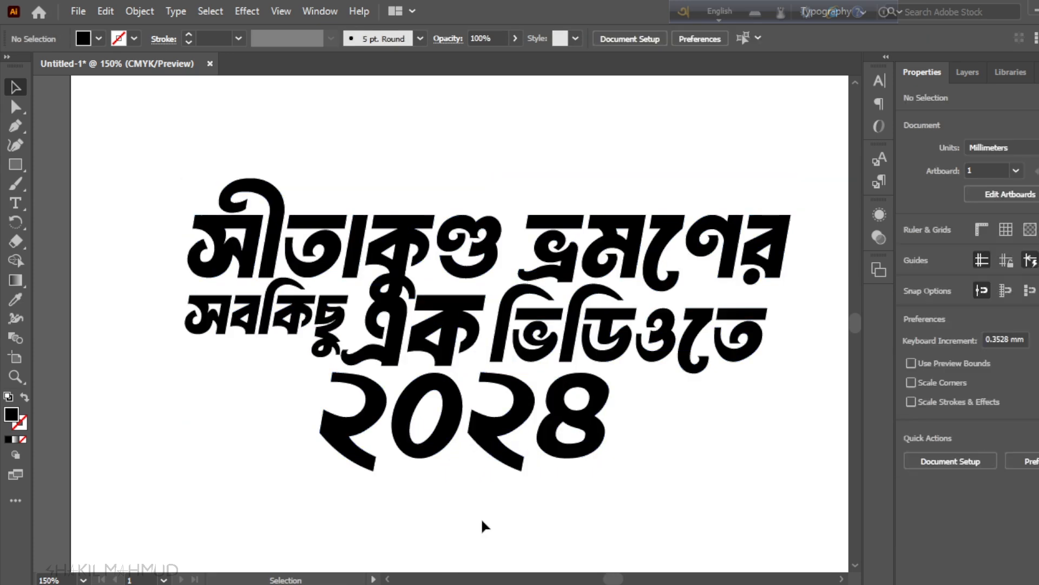
Nudge the tall "ী" sign of "সীতাকুণ্ড" left against "স", to about X 44.9 mm
{"action": "scroll", "coordinate": [268, 311], "scroll_direction": "down", "scroll_amount": 1}
{"action": "scroll", "coordinate": [243, 239], "scroll_direction": "up", "scroll_amount": 1}
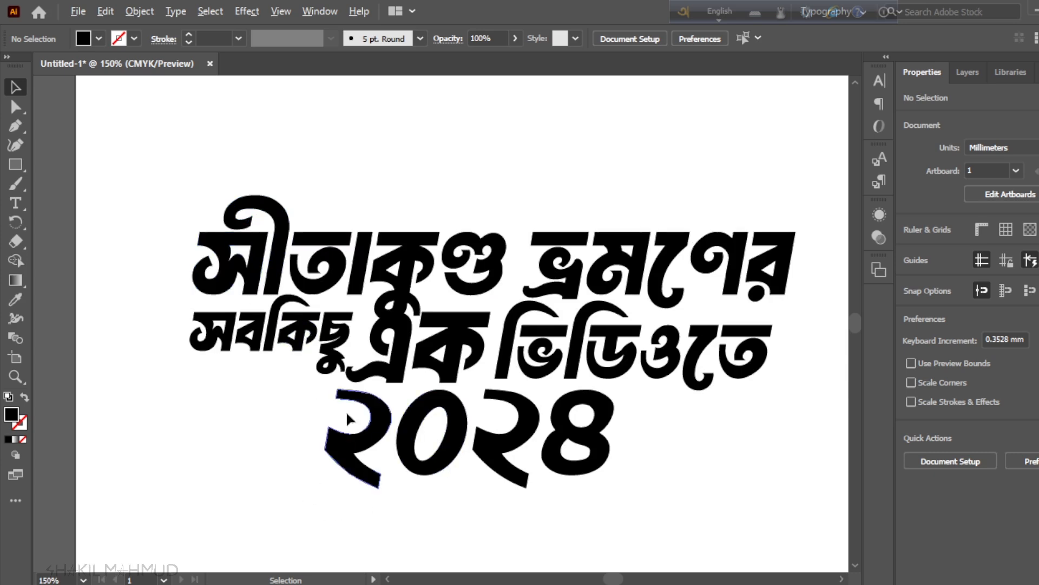
{"action": "scroll", "coordinate": [346, 410], "scroll_direction": "down", "scroll_amount": 1}
{"action": "scroll", "coordinate": [261, 220], "scroll_direction": "up", "scroll_amount": 2}
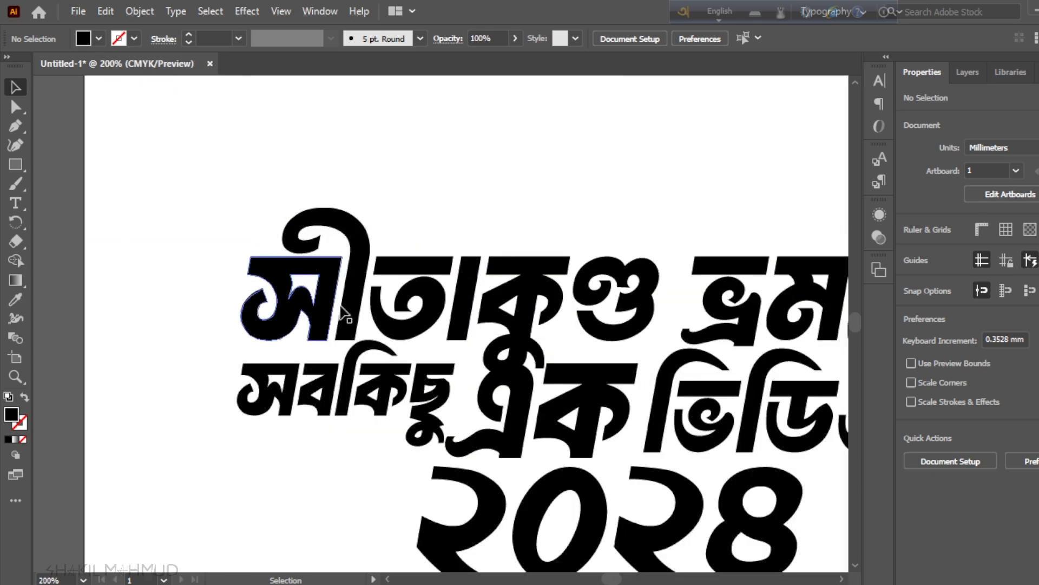
{"action": "left_click", "coordinate": [359, 312]}
{"action": "key", "text": "Left"}
{"action": "key", "text": "Left"}
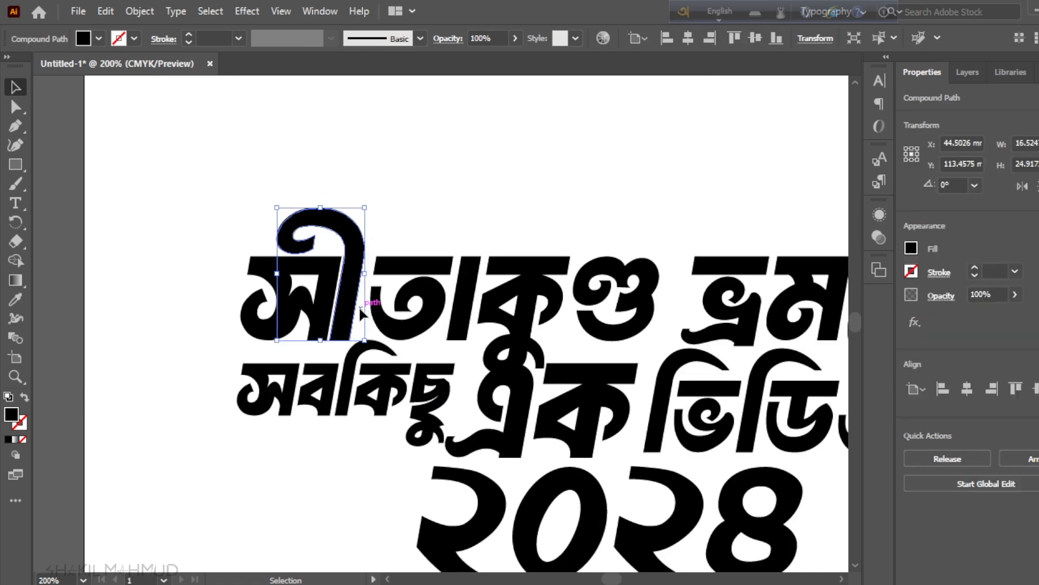
{"action": "key", "text": "Left"}
{"action": "key", "text": "Right"}
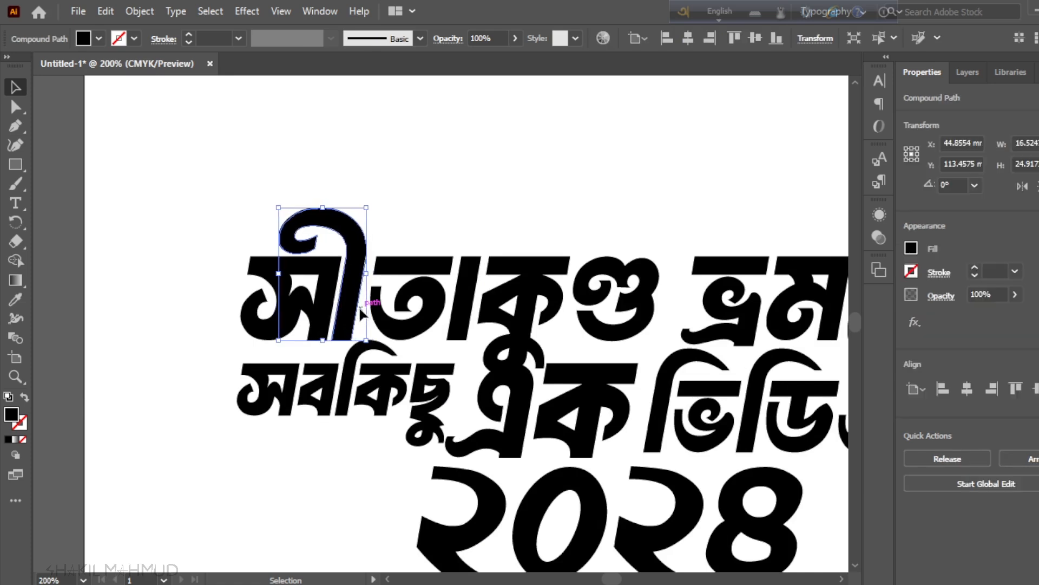
{"action": "key", "text": "Left"}
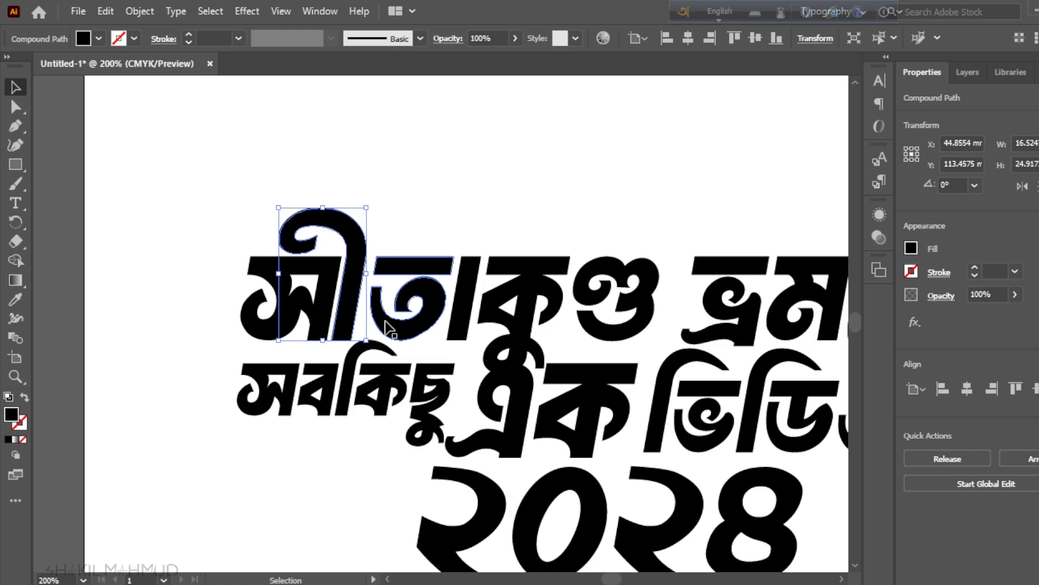
Nudge the letter "ত" of "সীতাকুণ্ড" left to about X 60.3 mm, against the preceding "ী"
{"action": "left_click", "coordinate": [386, 323]}
{"action": "key", "text": "Left"}
{"action": "key", "text": "Left"}
{"action": "key", "text": "Left"}
{"action": "key", "text": "Left"}
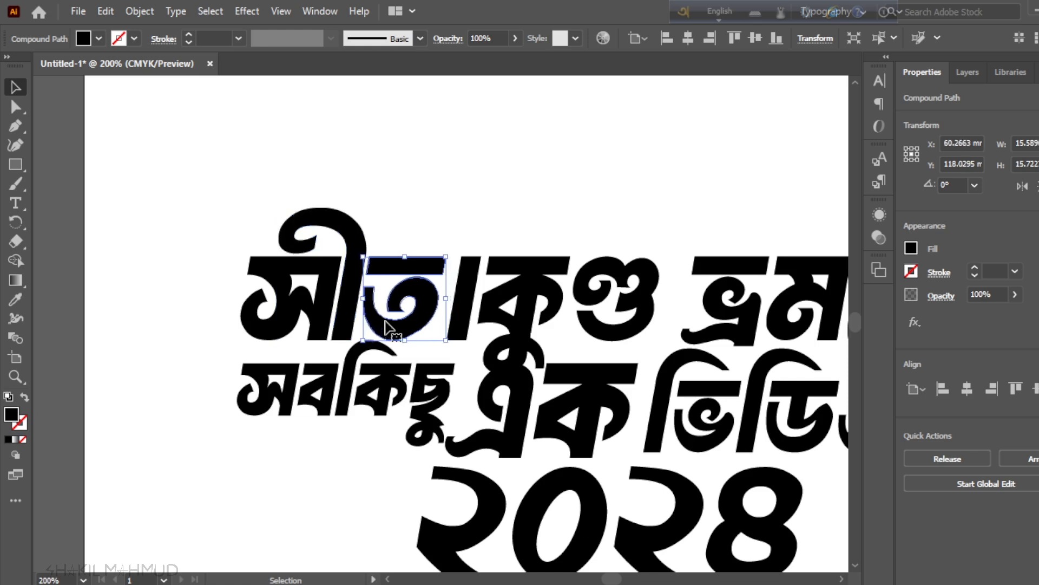
{"action": "left_click", "coordinate": [439, 132]}
Nudge the "া" stroke of "সীতাকুণ্ড" left to about X 69.3 mm, closing the gap after "ত"
{"action": "left_click", "coordinate": [459, 326]}
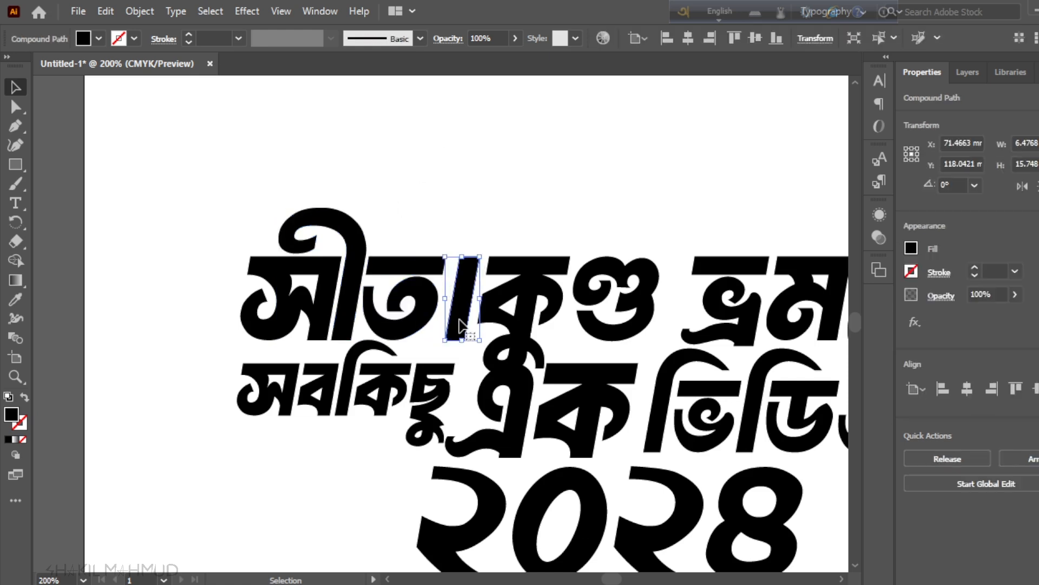
{"action": "key", "text": "Left"}
{"action": "key", "text": "Left"}
{"action": "key", "text": "Left"}
{"action": "key", "text": "Left"}
{"action": "key", "text": "Left"}
{"action": "key", "text": "Left"}
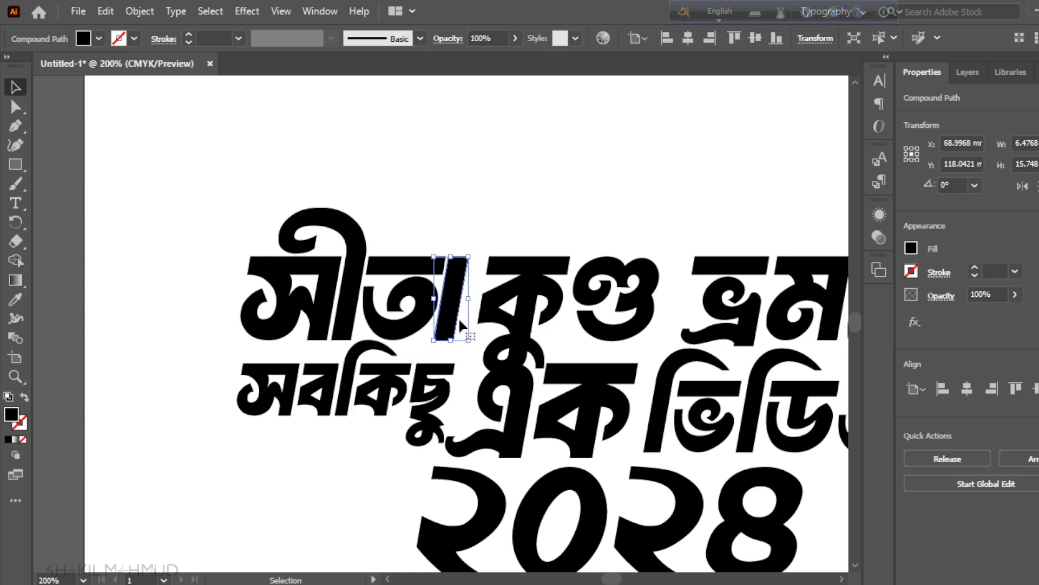
{"action": "left_click", "coordinate": [472, 200]}
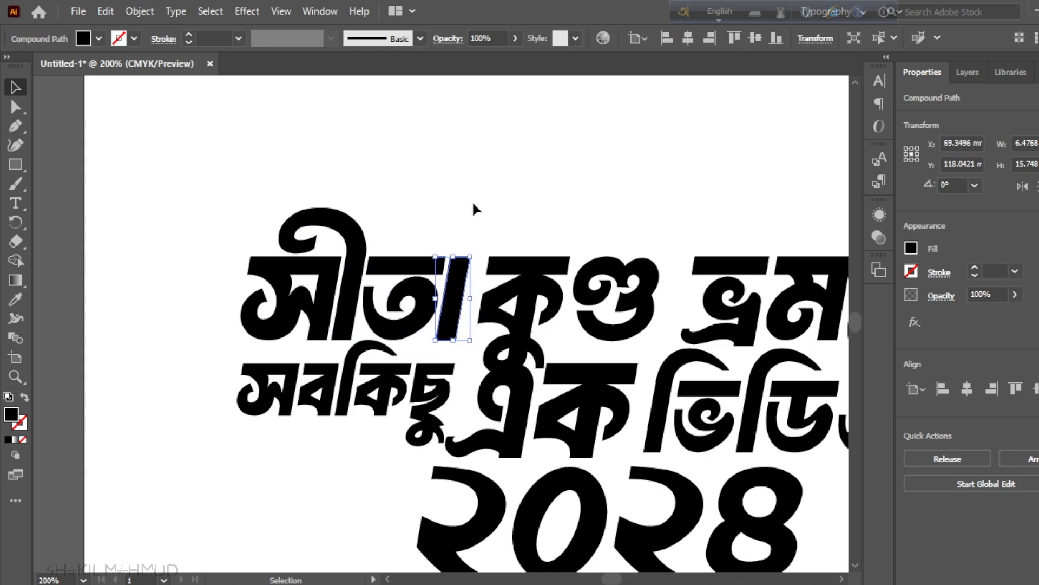
Nudge the letter "ক" of "সীতাকুণ্ড" left until it sits tightly against the "া" stroke
{"action": "left_click", "coordinate": [498, 325]}
{"action": "key", "text": "Left"}
{"action": "key", "text": "Left"}
{"action": "key", "text": "Left"}
{"action": "key", "text": "Left"}
{"action": "key", "text": "Left"}
{"action": "key", "text": "Left"}
{"action": "key", "text": "Left"}
{"action": "key", "text": "Left"}
{"action": "key", "text": "Left"}
{"action": "key", "text": "Left"}
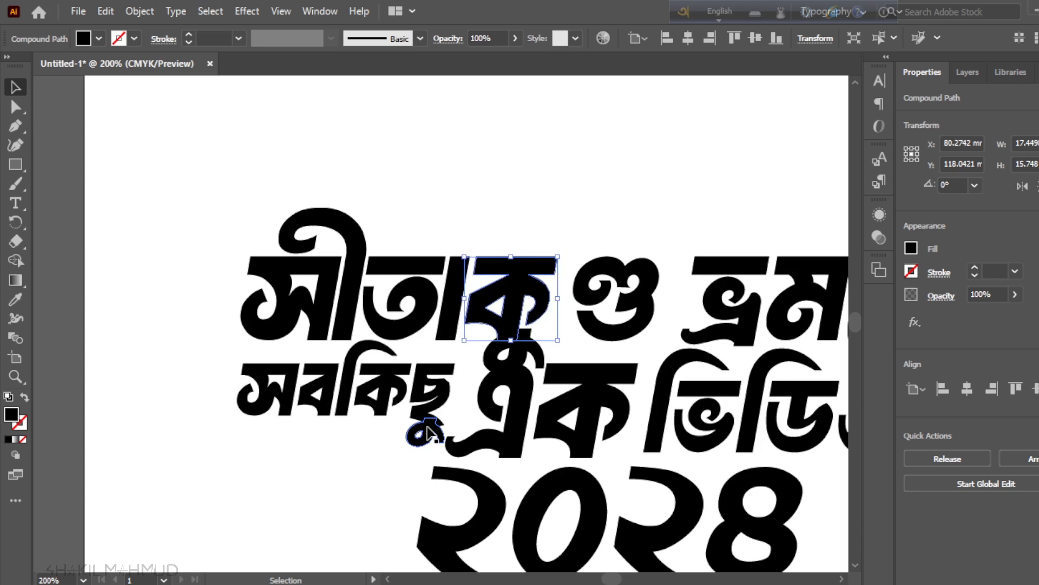
{"action": "key", "text": "Left"}
{"action": "key", "text": "Left"}
Nudge the conjunct "ণ্ড" left to about X 93.7 mm so it meets "ক"
{"action": "left_click", "coordinate": [590, 329]}
{"action": "key", "text": "Left"}
{"action": "key", "text": "Left"}
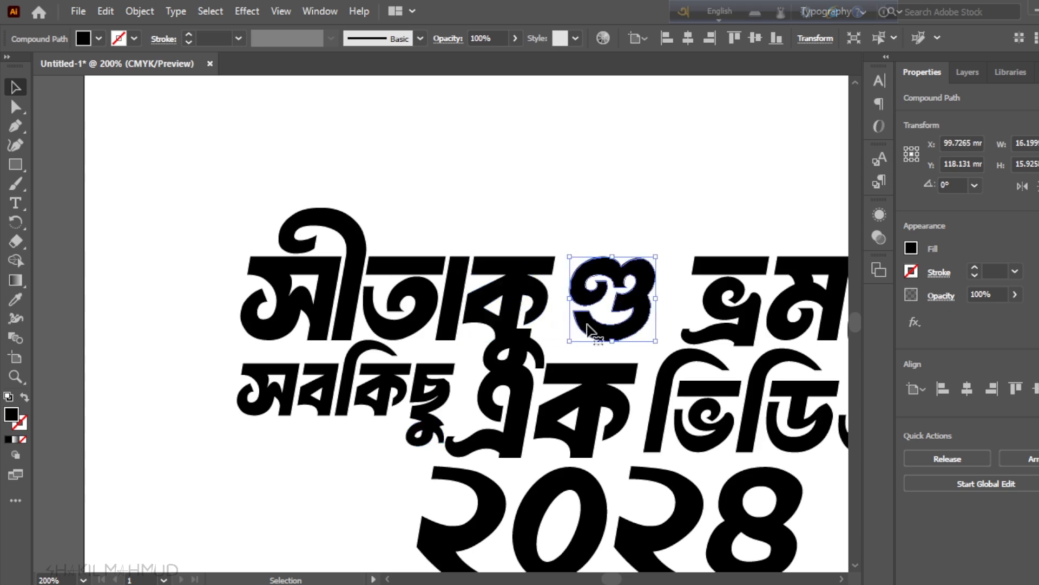
{"action": "key", "text": "Left"}
{"action": "key", "text": "Left"}
{"action": "key", "text": "Left"}
{"action": "key", "text": "Left"}
{"action": "key", "text": "Left"}
{"action": "key", "text": "Left"}
{"action": "key", "text": "Left"}
{"action": "key", "text": "Left"}
{"action": "key", "text": "Left"}
{"action": "key", "text": "Left"}
{"action": "key", "text": "Left"}
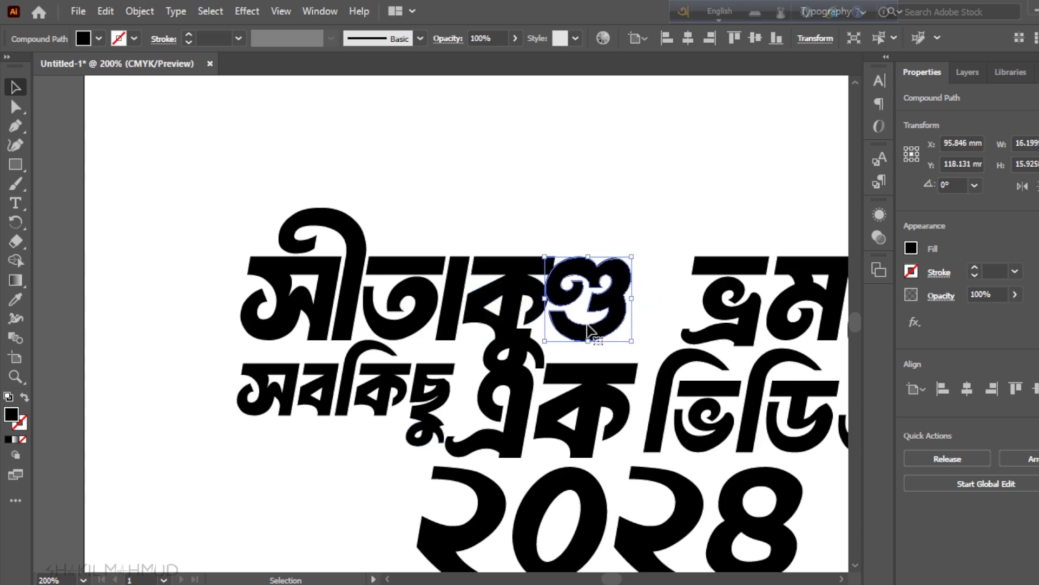
{"action": "key", "text": "Left"}
{"action": "key", "text": "Left"}
{"action": "key", "text": "Left"}
{"action": "key", "text": "Left"}
{"action": "key", "text": "Left"}
{"action": "key", "text": "Left"}
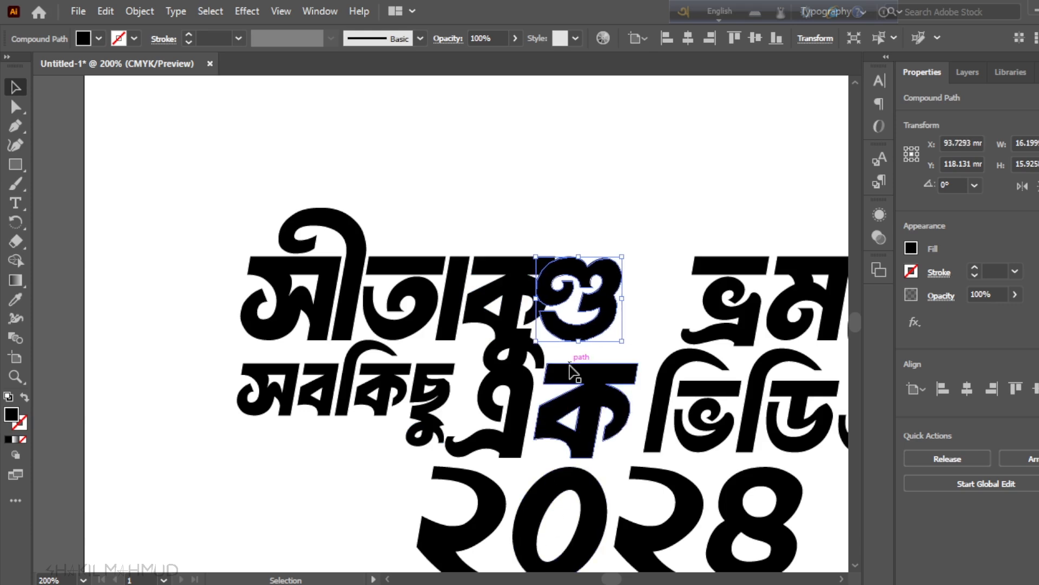
Adjust "ণ্ড" to about X 92.3 mm, Y 118.1 mm, overlapping the end of "ক" on the same baseline
{"action": "key", "text": "Right"}
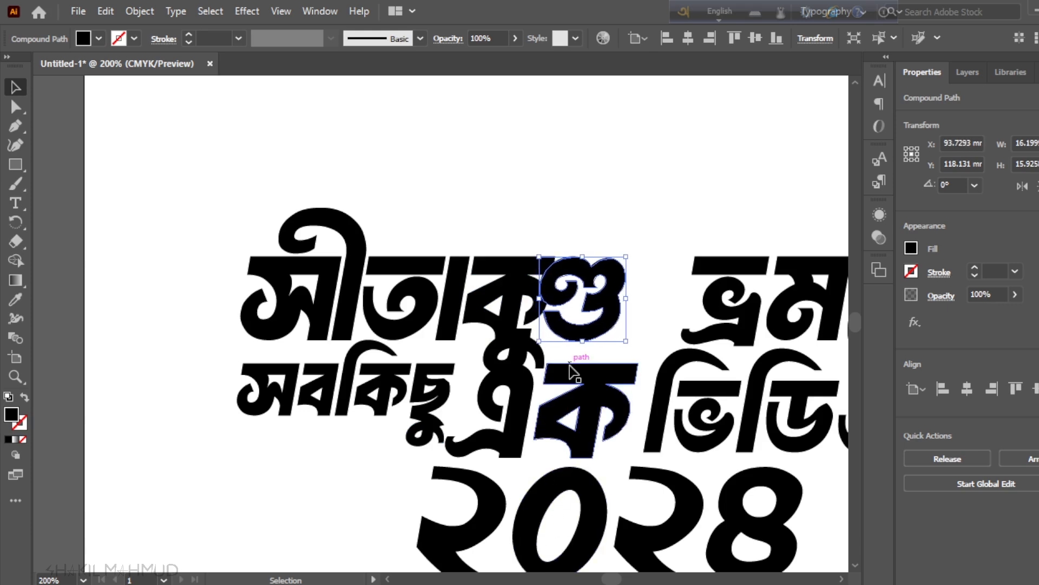
{"action": "key", "text": "Up"}
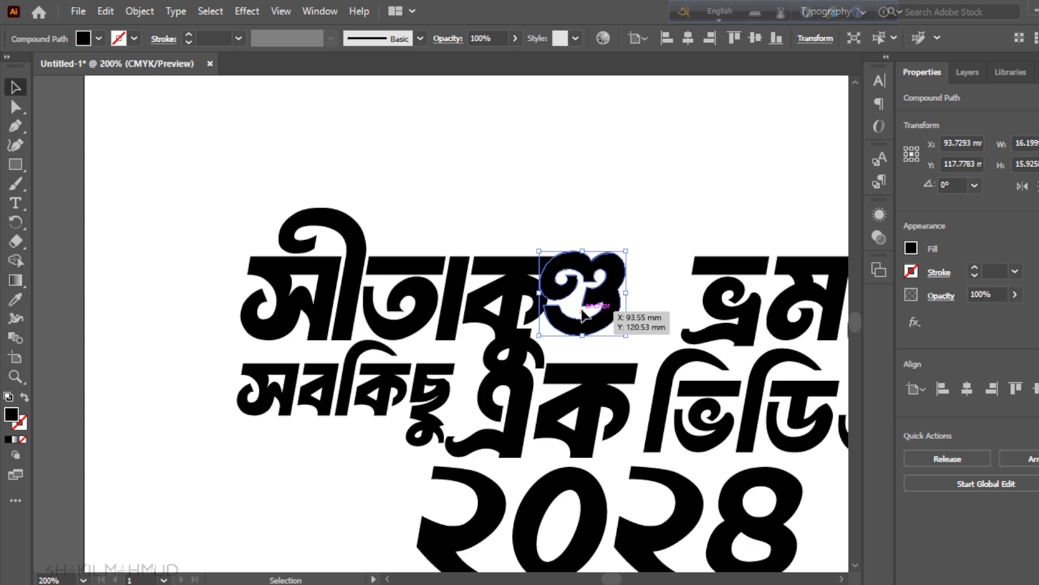
{"action": "key", "text": "Down"}
{"action": "key", "text": "Down"}
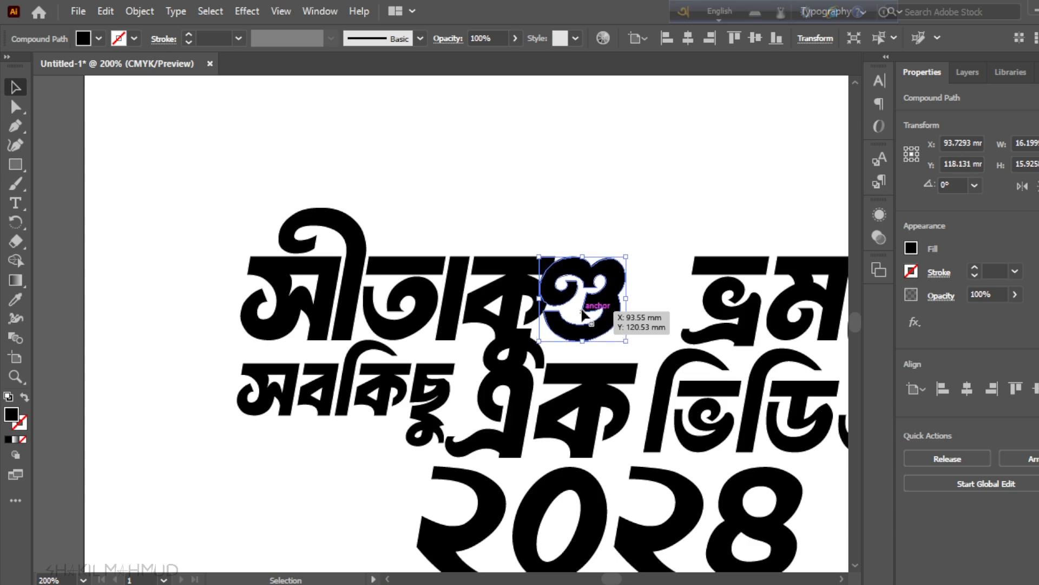
{"action": "key", "text": "Left"}
{"action": "key", "text": "Left"}
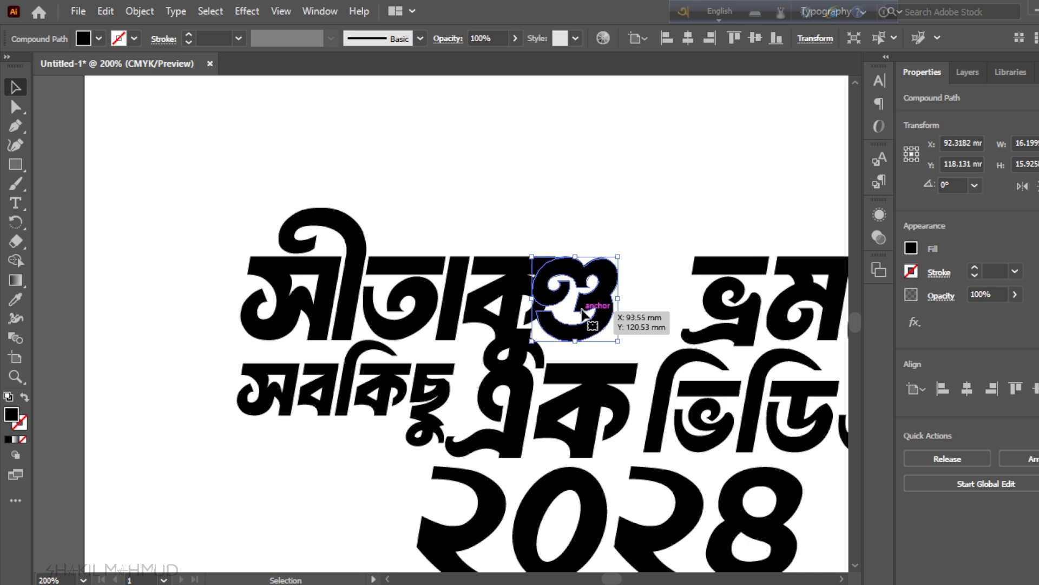
{"action": "left_click", "coordinate": [594, 211]}
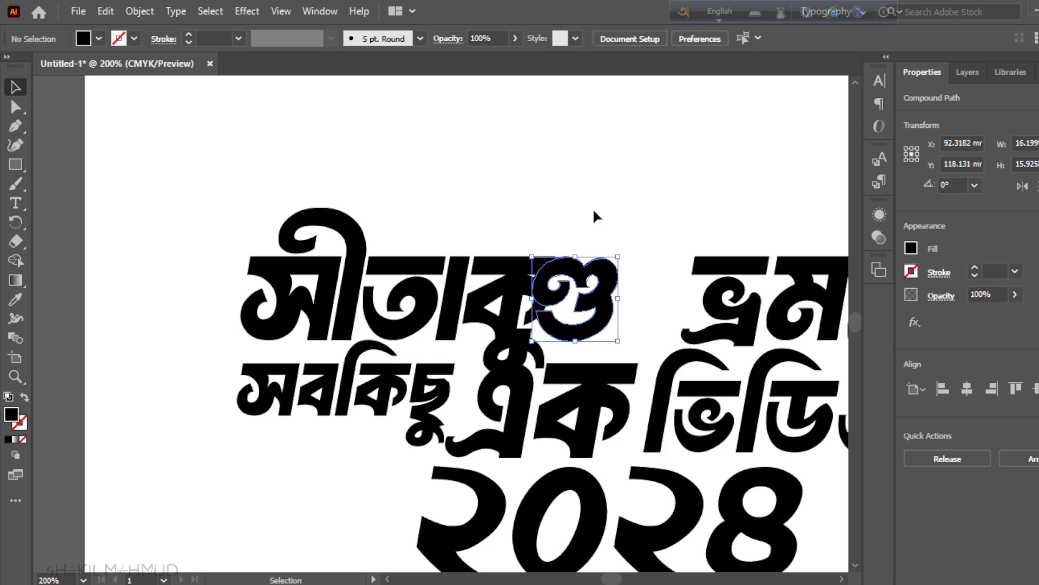
Reselect "ণ্ড" and nudge it slightly right, to about X 92.7 mm, to reduce its overlap with "ক"
{"action": "left_click", "coordinate": [576, 289]}
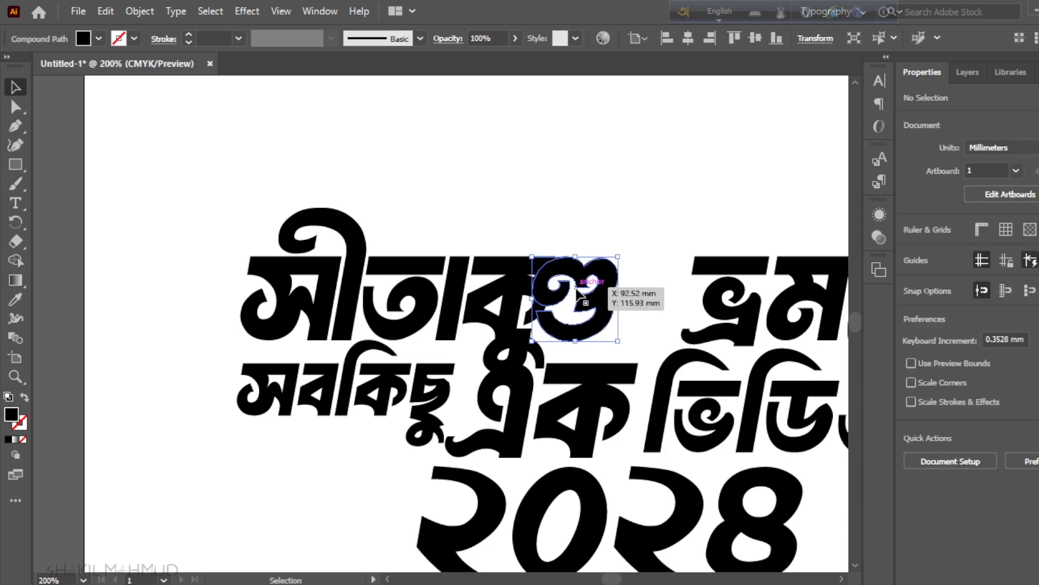
{"action": "left_click", "coordinate": [587, 222]}
{"action": "left_click", "coordinate": [614, 325]}
{"action": "key", "text": "Right"}
{"action": "key", "text": "Right"}
{"action": "key", "text": "Right"}
{"action": "key", "text": "Right"}
{"action": "key", "text": "Right"}
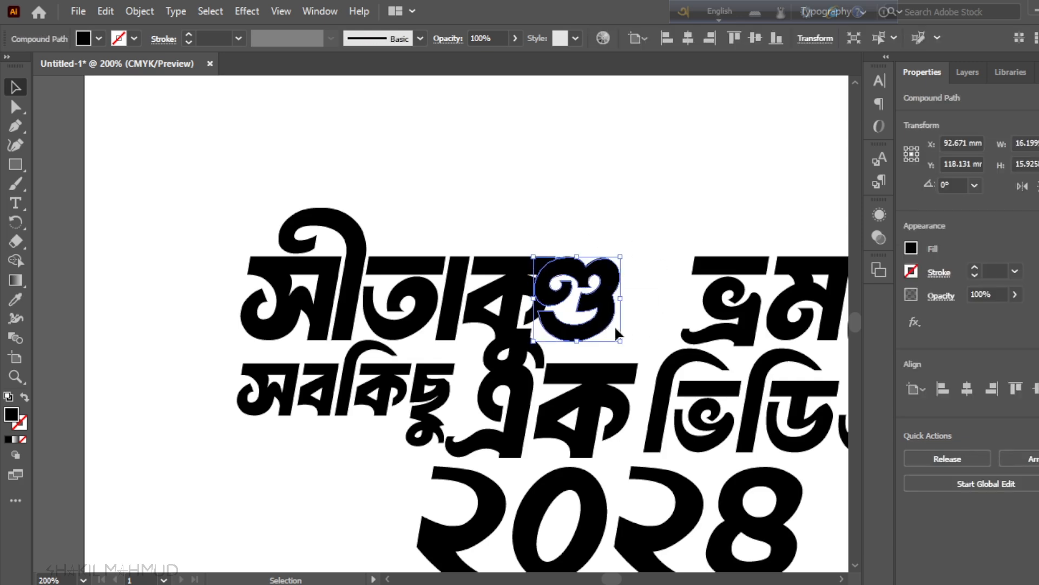
Readjust the conjunct "ণ্ড" horizontally to about X 93.7 mm, leaving it only slightly overlapping "ক"
{"action": "key", "text": "Left"}
{"action": "scroll", "coordinate": [378, 277], "scroll_direction": "down", "scroll_amount": 2}
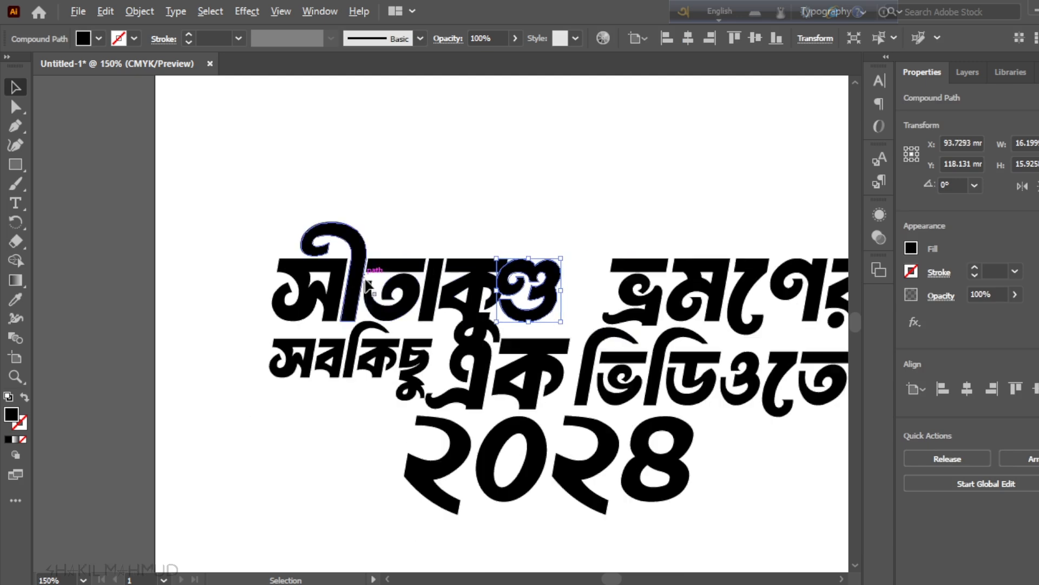
{"action": "scroll", "coordinate": [517, 309], "scroll_direction": "up", "scroll_amount": 1}
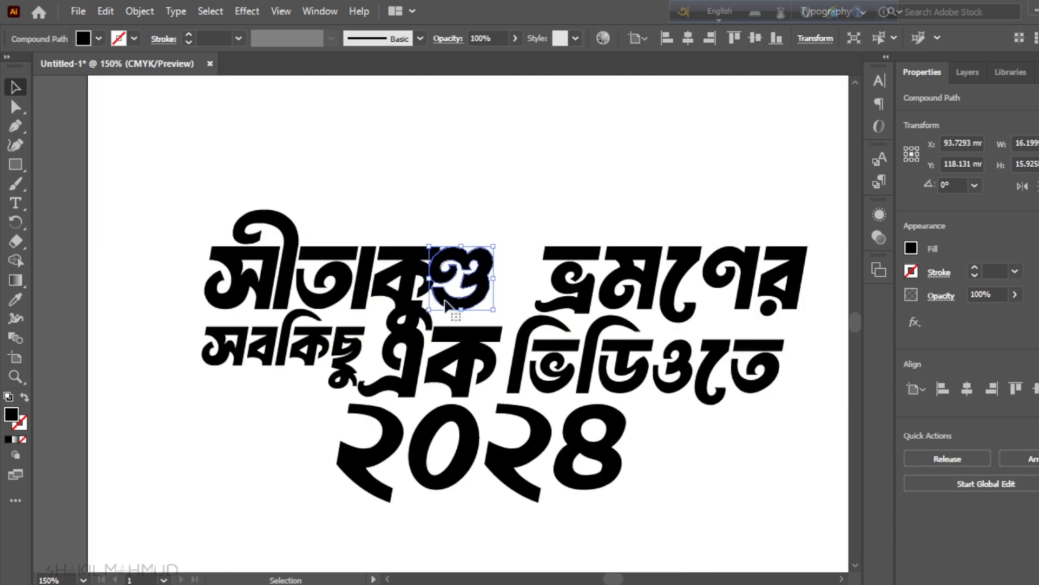
{"action": "left_click", "coordinate": [411, 209]}
Nudge the "ু" sign beneath "ক" left to about X 78.0 mm so it joins the letter's stem
{"action": "left_click", "coordinate": [416, 311]}
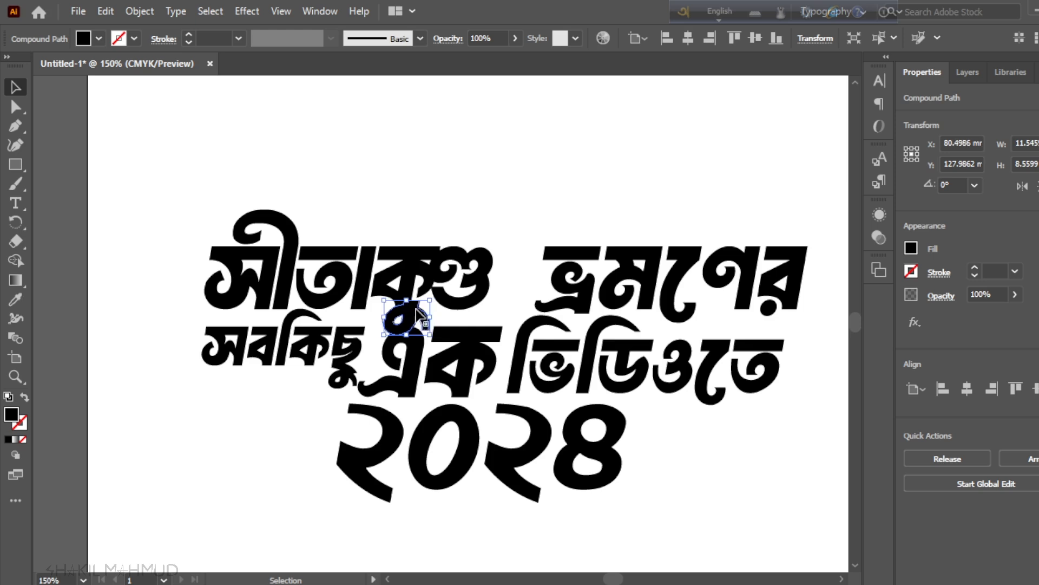
{"action": "key", "text": "Left"}
{"action": "key", "text": "Left"}
{"action": "key", "text": "Left"}
{"action": "key", "text": "Left"}
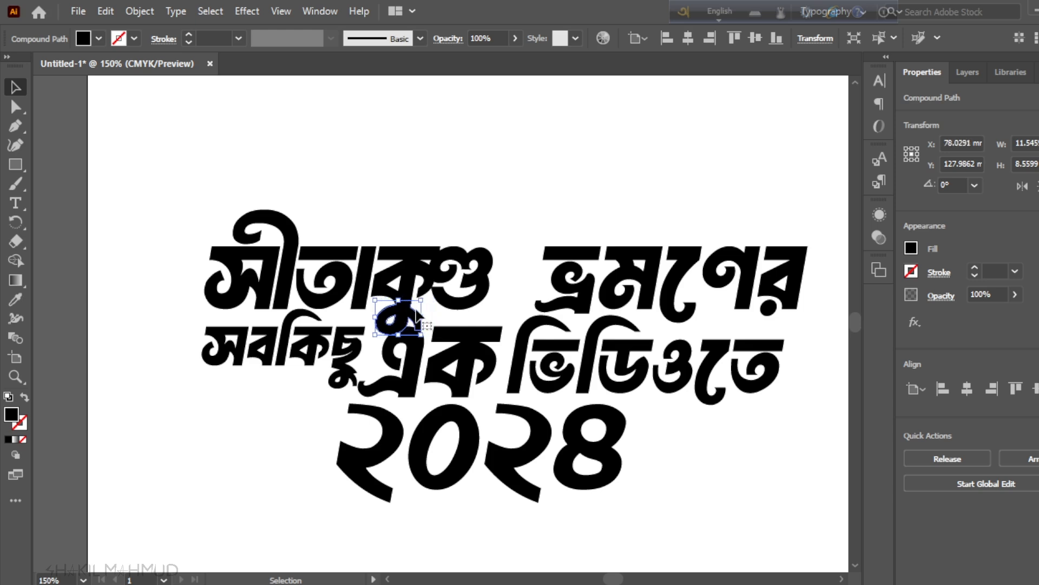
{"action": "left_click", "coordinate": [420, 225]}
{"action": "scroll", "coordinate": [396, 320], "scroll_direction": "up", "scroll_amount": 2}
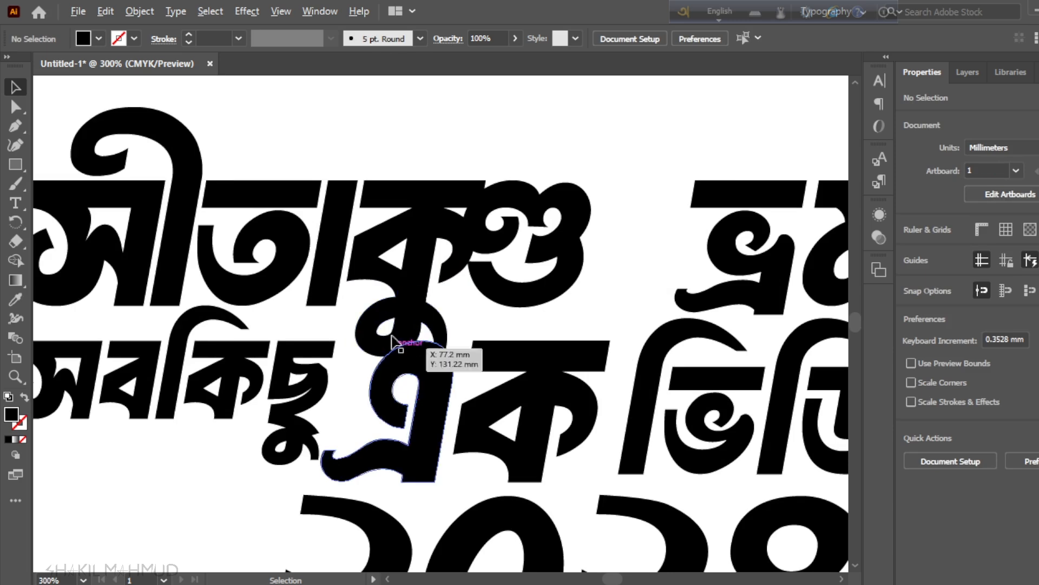
{"action": "scroll", "coordinate": [391, 335], "scroll_direction": "down", "scroll_amount": 1}
{"action": "scroll", "coordinate": [417, 367], "scroll_direction": "down", "scroll_amount": 1}
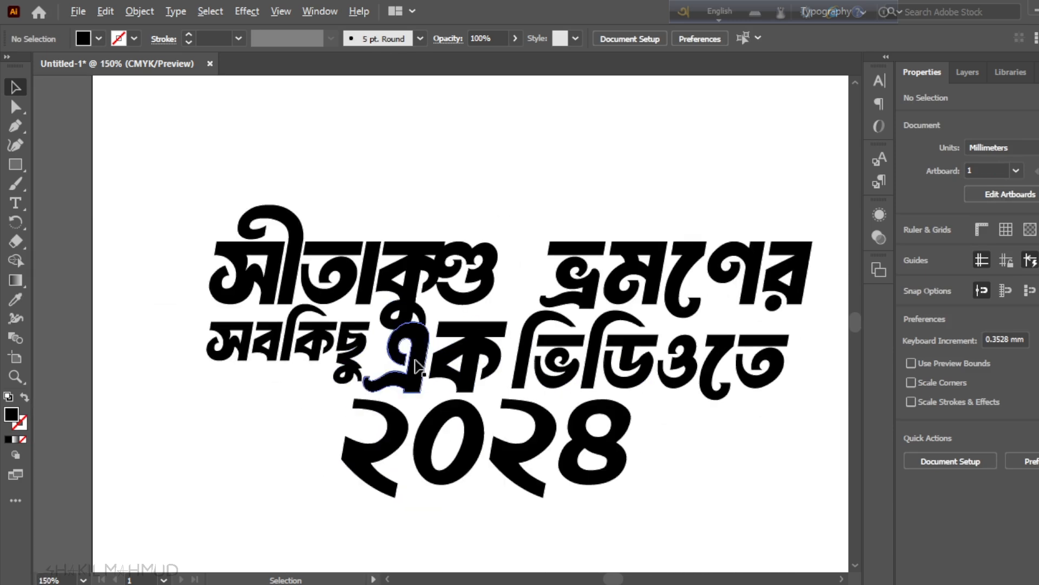
Move the conjunct "ভ্র" of "ভ্রমণের" left toward "সীতাকুণ্ড", keeping a narrow word space between them
{"action": "left_click", "coordinate": [599, 284]}
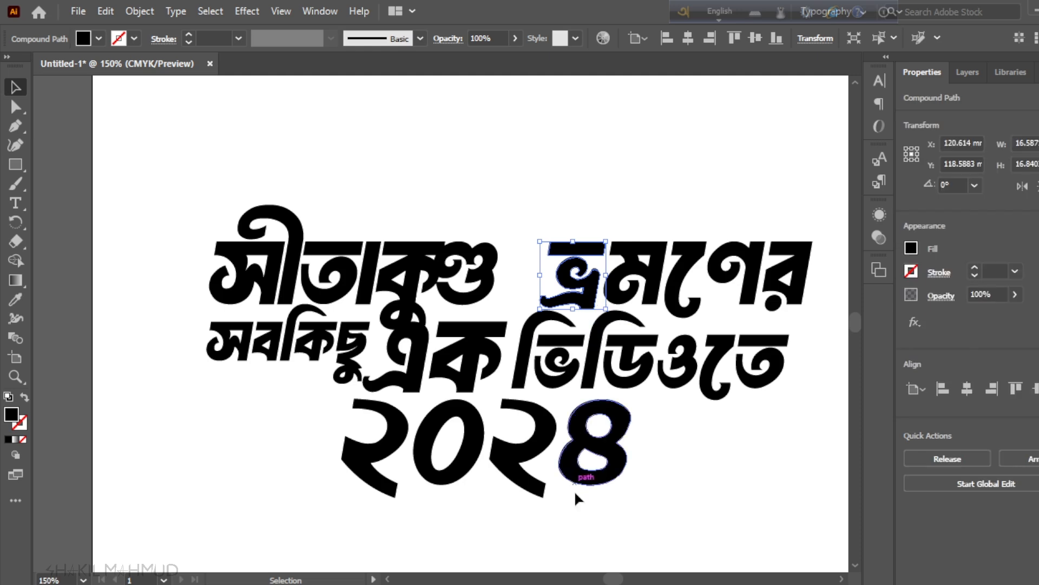
{"action": "key", "text": "Left"}
{"action": "key", "text": "Left"}
{"action": "key", "text": "Left"}
{"action": "key", "text": "Left"}
{"action": "key", "text": "Left"}
{"action": "key", "text": "Left"}
{"action": "key", "text": "Left"}
{"action": "key", "text": "Left"}
{"action": "key", "text": "Left"}
{"action": "key", "text": "Left"}
{"action": "key", "text": "Left"}
{"action": "key", "text": "Left"}
{"action": "key", "text": "Left"}
{"action": "key", "text": "Left"}
{"action": "key", "text": "Left"}
{"action": "key", "text": "Left"}
{"action": "key", "text": "Left"}
{"action": "key", "text": "Left"}
{"action": "key", "text": "Left"}
{"action": "key", "text": "Left"}
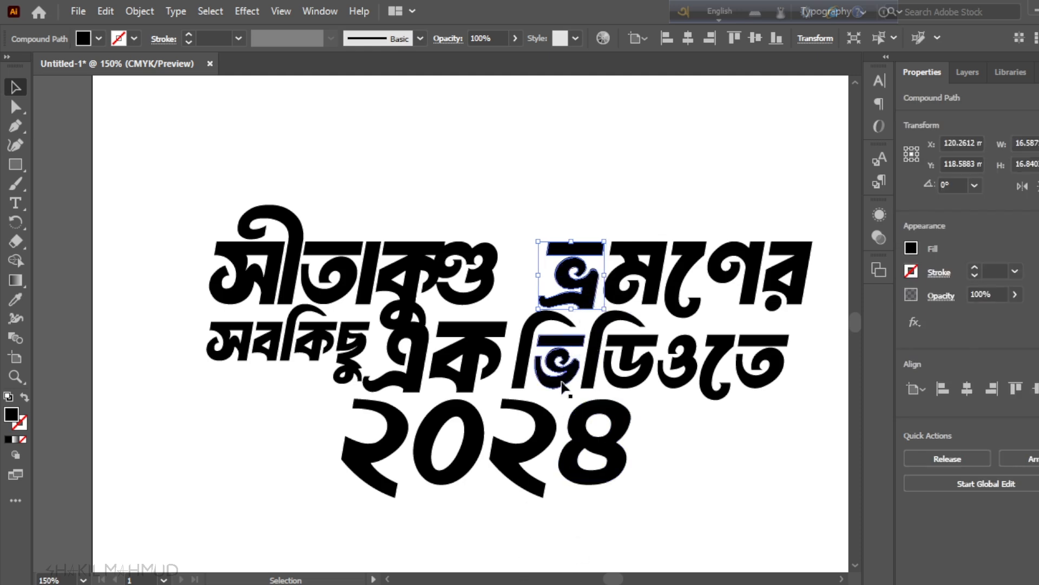
{"action": "key", "text": "Right"}
{"action": "key", "text": "Right"}
{"action": "key", "text": "Right"}
{"action": "key", "text": "Right"}
{"action": "key", "text": "Right"}
{"action": "key", "text": "Right"}
{"action": "key", "text": "Right"}
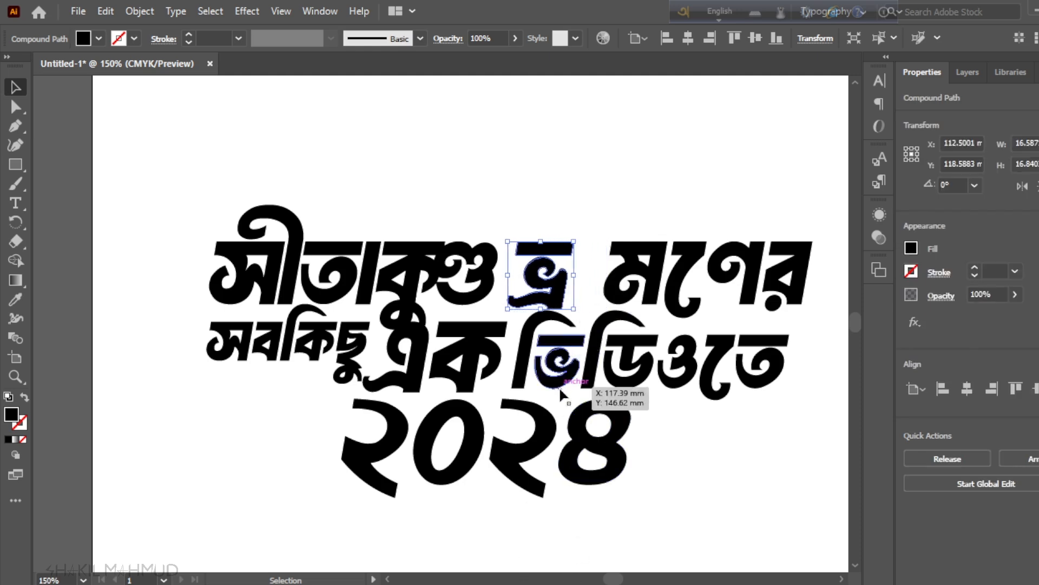
Nudge the letter "ম" left to about X 128 mm so it joins "ভ্র"
{"action": "left_click", "coordinate": [650, 281]}
{"action": "key", "text": "Left"}
{"action": "key", "text": "Left"}
{"action": "key", "text": "Left"}
{"action": "key", "text": "Left"}
{"action": "key", "text": "Left"}
{"action": "key", "text": "Left"}
{"action": "key", "text": "Left"}
{"action": "key", "text": "Left"}
{"action": "key", "text": "Left"}
{"action": "key", "text": "Left"}
{"action": "key", "text": "Left"}
{"action": "key", "text": "Left"}
{"action": "key", "text": "Left"}
{"action": "key", "text": "Left"}
{"action": "key", "text": "Left"}
{"action": "key", "text": "Left"}
{"action": "key", "text": "Left"}
{"action": "key", "text": "Left"}
{"action": "key", "text": "Left"}
{"action": "key", "text": "Left"}
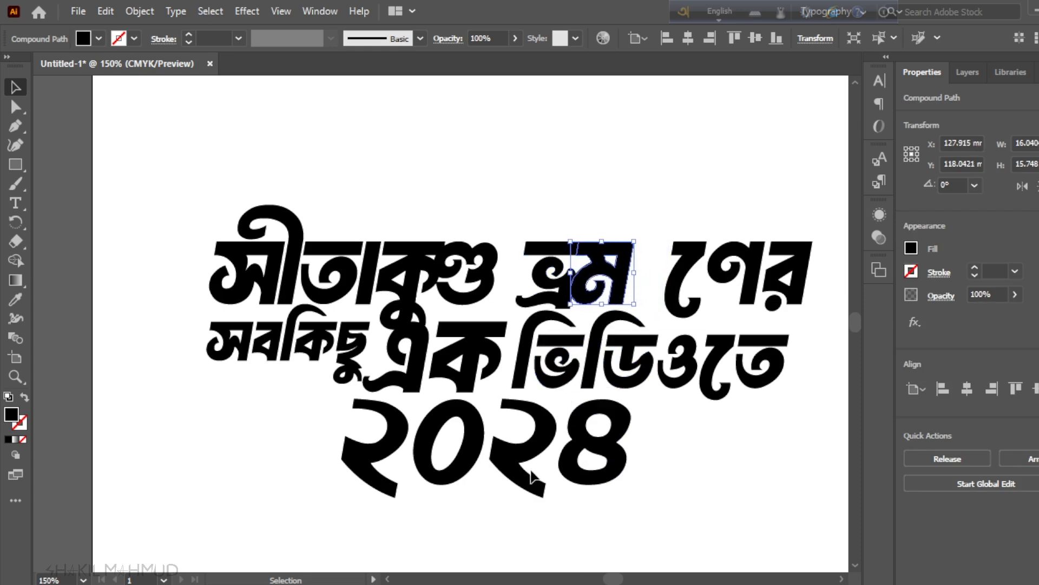
{"action": "key", "text": "Right"}
Move the "ে" sign left to about X 139.0 mm so it sits tightly against "ম"
{"action": "left_click", "coordinate": [683, 285]}
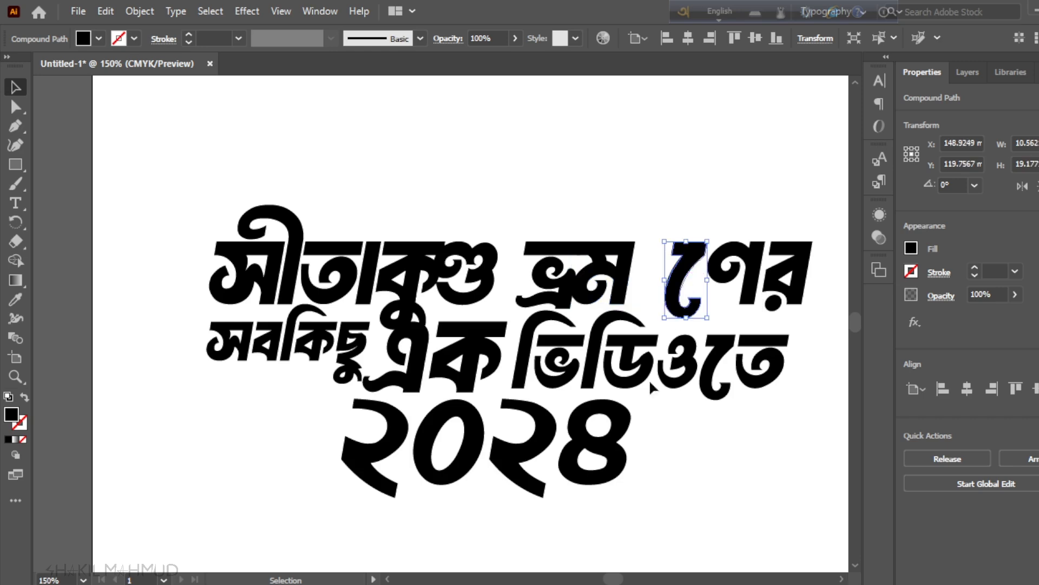
{"action": "key", "text": "Left"}
{"action": "key", "text": "Left"}
{"action": "key", "text": "Left"}
{"action": "key", "text": "Left"}
{"action": "key", "text": "Left"}
{"action": "key", "text": "Left"}
{"action": "key", "text": "Left"}
{"action": "key", "text": "Left"}
{"action": "key", "text": "Left"}
{"action": "key", "text": "Left"}
{"action": "key", "text": "Left"}
{"action": "key", "text": "Left"}
{"action": "key", "text": "Left"}
{"action": "key", "text": "Left"}
{"action": "key", "text": "Left"}
{"action": "key", "text": "Left"}
{"action": "key", "text": "Left"}
{"action": "key", "text": "Left"}
{"action": "key", "text": "Left"}
{"action": "key", "text": "Left"}
{"action": "key", "text": "Left"}
{"action": "key", "text": "Left"}
{"action": "key", "text": "Left"}
{"action": "key", "text": "Left"}
{"action": "key", "text": "Left"}
{"action": "key", "text": "Left"}
{"action": "key", "text": "Left"}
{"action": "key", "text": "Left"}
{"action": "key", "text": "Left"}
{"action": "key", "text": "Left"}
{"action": "key", "text": "Left"}
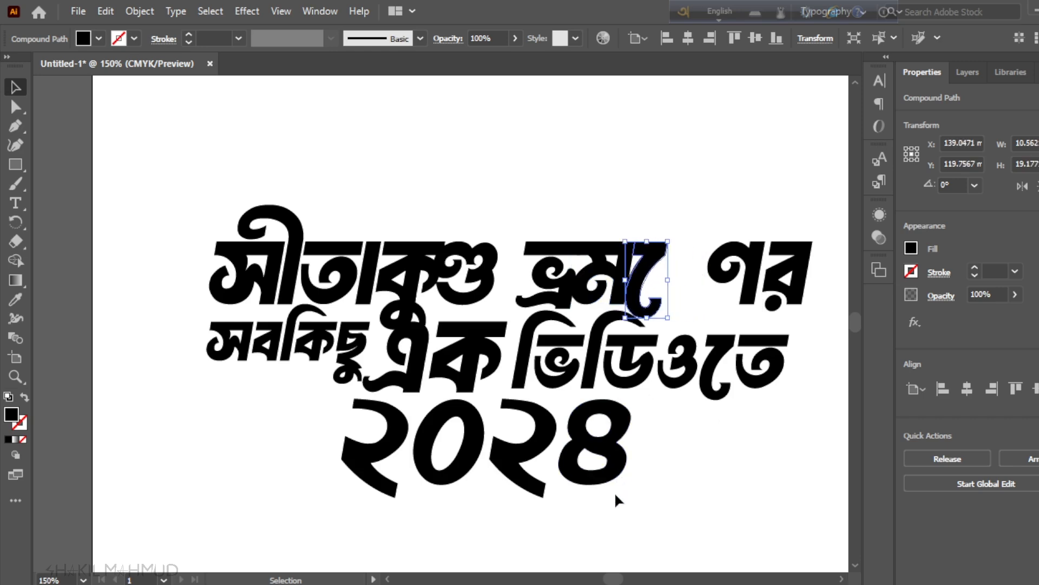
Move the letter "ণ" left to about X 147.9 mm, closing the gap after the "ে" sign
{"action": "left_click", "coordinate": [718, 276]}
{"action": "key", "text": "Left"}
{"action": "key", "text": "Left"}
{"action": "key", "text": "Left"}
{"action": "key", "text": "Left"}
{"action": "key", "text": "Left"}
{"action": "key", "text": "Left"}
{"action": "key", "text": "Left"}
{"action": "key", "text": "Left"}
{"action": "key", "text": "Left"}
{"action": "key", "text": "Left"}
{"action": "key", "text": "Left"}
{"action": "key", "text": "Left"}
{"action": "key", "text": "Left"}
{"action": "key", "text": "Left"}
{"action": "key", "text": "Left"}
{"action": "key", "text": "Left"}
{"action": "key", "text": "Left"}
{"action": "key", "text": "Left"}
{"action": "key", "text": "Left"}
{"action": "key", "text": "Left"}
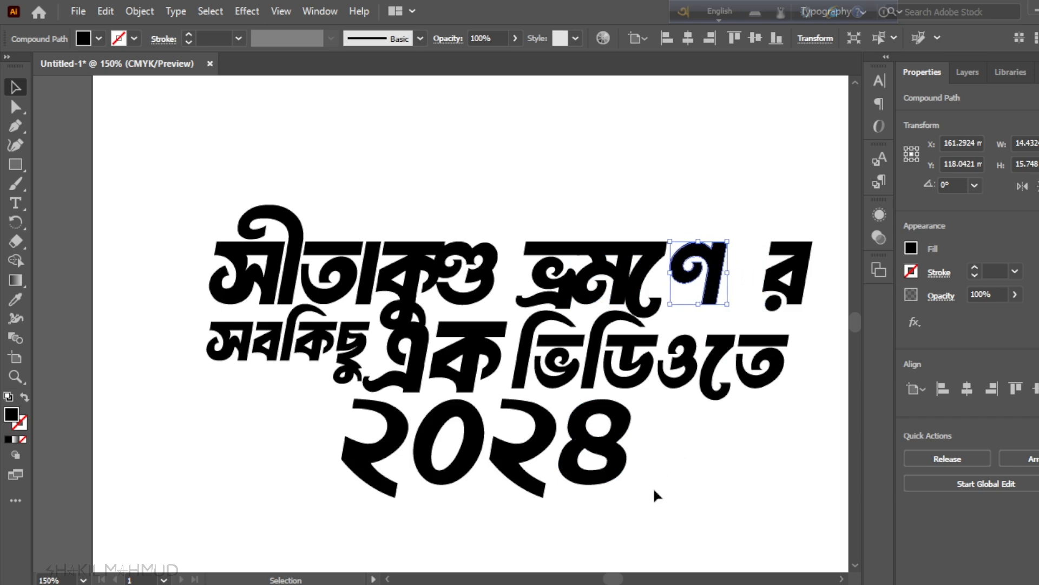
{"action": "key", "text": "Left"}
{"action": "key", "text": "Left"}
{"action": "key", "text": "Left"}
{"action": "key", "text": "Left"}
{"action": "key", "text": "Left"}
{"action": "key", "text": "Left"}
{"action": "key", "text": "Left"}
{"action": "key", "text": "Left"}
{"action": "key", "text": "Left"}
{"action": "key", "text": "Left"}
{"action": "key", "text": "Left"}
{"action": "key", "text": "Left"}
{"action": "key", "text": "Left"}
{"action": "key", "text": "Left"}
{"action": "key", "text": "Left"}
{"action": "key", "text": "Left"}
{"action": "key", "text": "Left"}
{"action": "key", "text": "Left"}
{"action": "key", "text": "Left"}
{"action": "key", "text": "Left"}
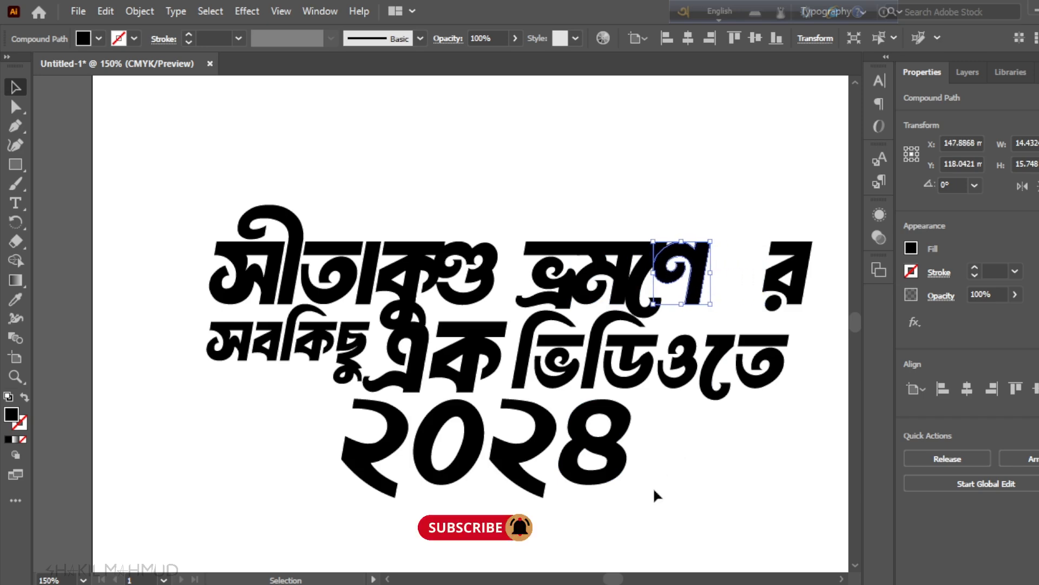
Fine-tune the horizontal position of "ণ" to about X 146.8 mm, tight against the "ে" sign
{"action": "key", "text": "Right"}
{"action": "key", "text": "Right"}
{"action": "key", "text": "Right"}
{"action": "key", "text": "Right"}
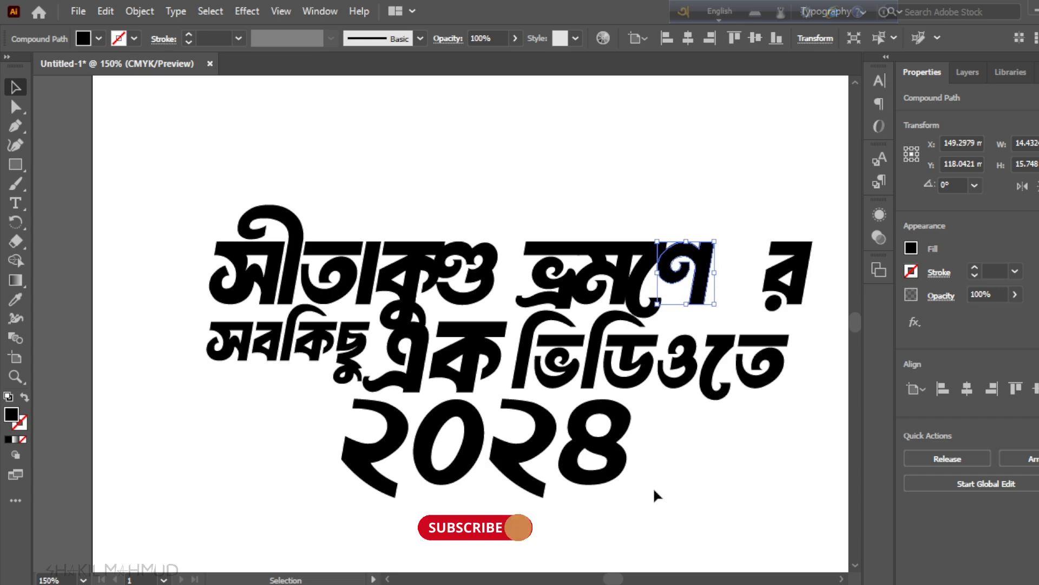
{"action": "key", "text": "Left"}
{"action": "key", "text": "Left"}
{"action": "key", "text": "Left"}
{"action": "key", "text": "Left"}
{"action": "key", "text": "Left"}
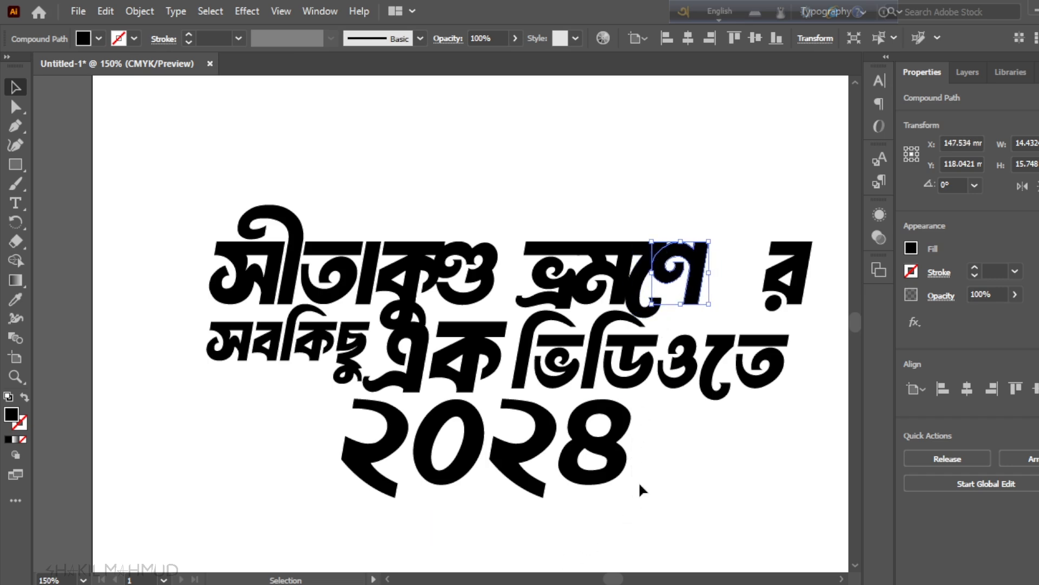
{"action": "key", "text": "Right"}
{"action": "key", "text": "Left"}
{"action": "key", "text": "Left"}
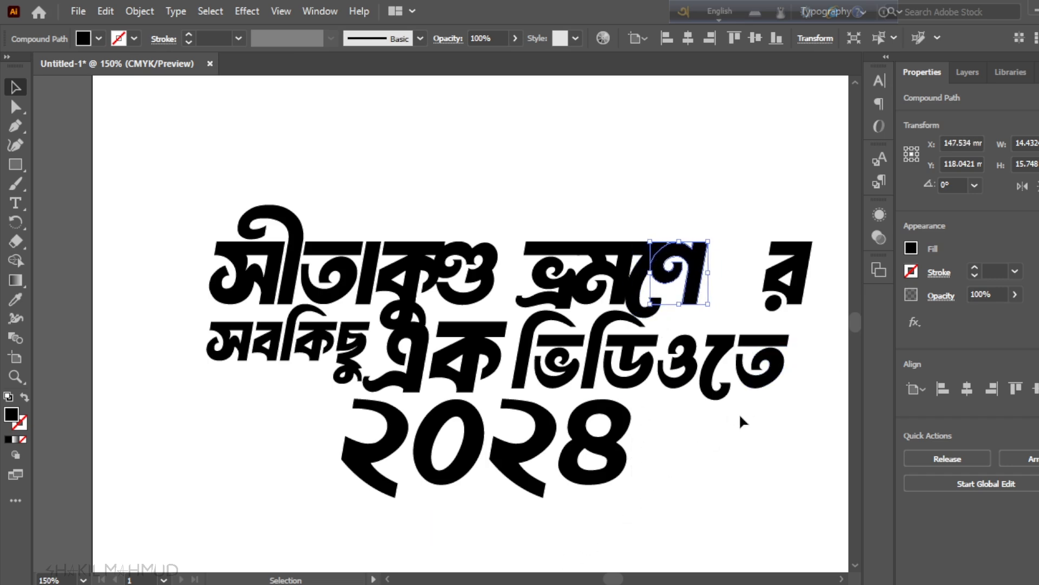
{"action": "key", "text": "Left"}
{"action": "key", "text": "Left"}
Move the letter "র" left to about X 159 mm so it closes the gap after "ণ" in "ভ্রমণের"
{"action": "left_click", "coordinate": [769, 287]}
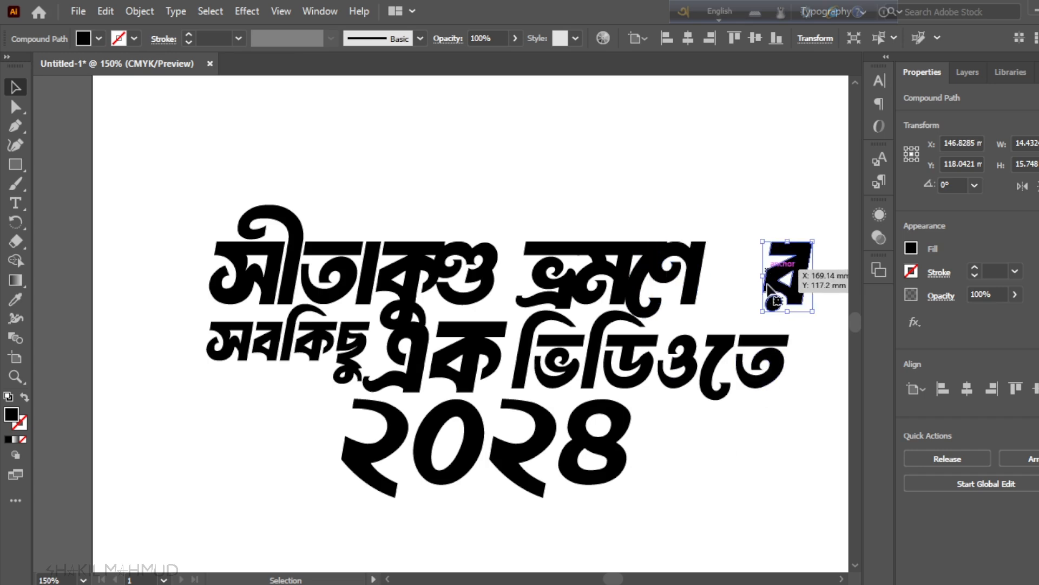
{"action": "key", "text": "shift+Left"}
{"action": "key", "text": "shift+Left"}
{"action": "key", "text": "shift+Left"}
{"action": "key", "text": "shift+Left"}
{"action": "key", "text": "shift+Left"}
{"action": "key", "text": "shift+Left"}
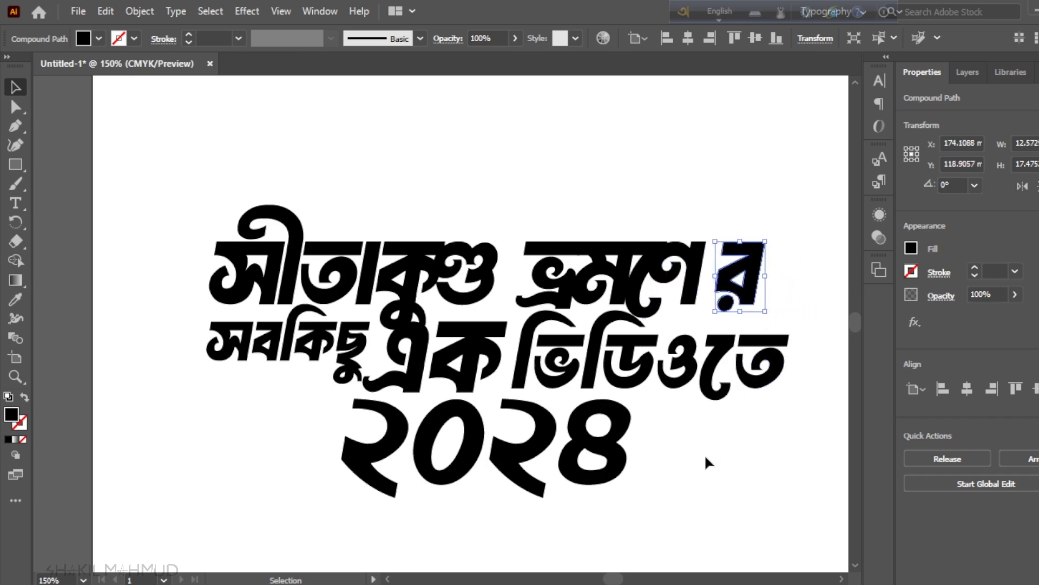
{"action": "key", "text": "Left"}
{"action": "key", "text": "Left"}
{"action": "key", "text": "Left"}
{"action": "key", "text": "Left"}
{"action": "key", "text": "Left"}
{"action": "key", "text": "Left"}
{"action": "key", "text": "Left"}
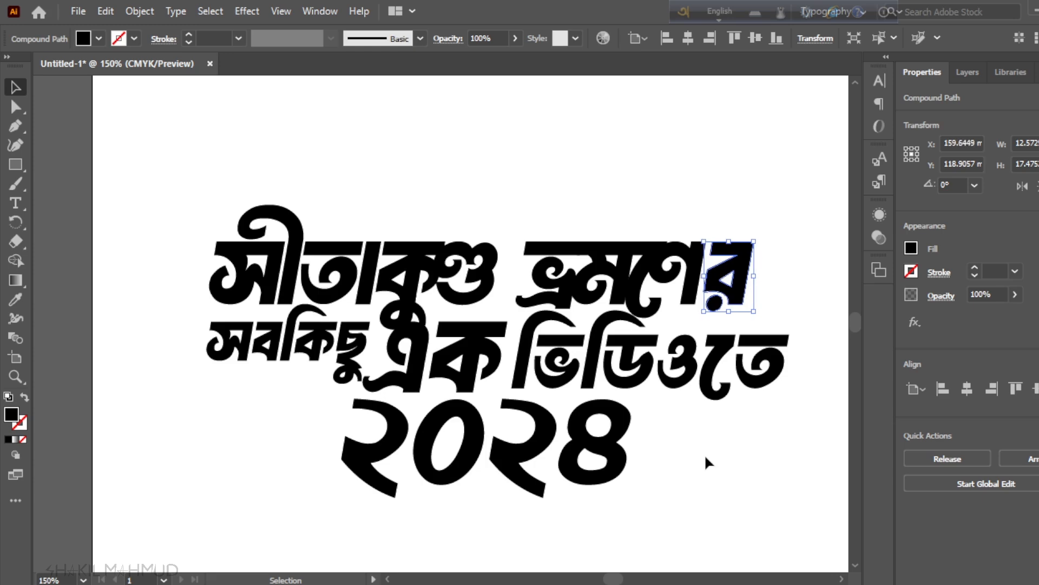
{"action": "key", "text": "Left"}
{"action": "key", "text": "Left"}
{"action": "left_click", "coordinate": [704, 454]}
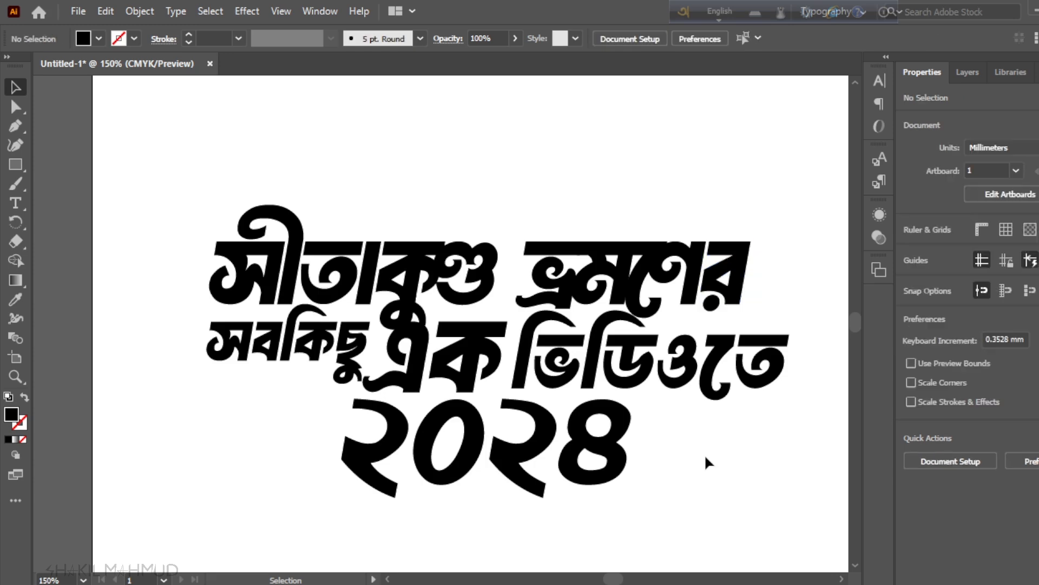
Nudge the letter "ব" in "সবকিছু" slightly left so it sits tightly against "স"
{"action": "scroll", "coordinate": [463, 259], "scroll_direction": "down", "scroll_amount": 1}
{"action": "scroll", "coordinate": [398, 292], "scroll_direction": "up", "scroll_amount": 1}
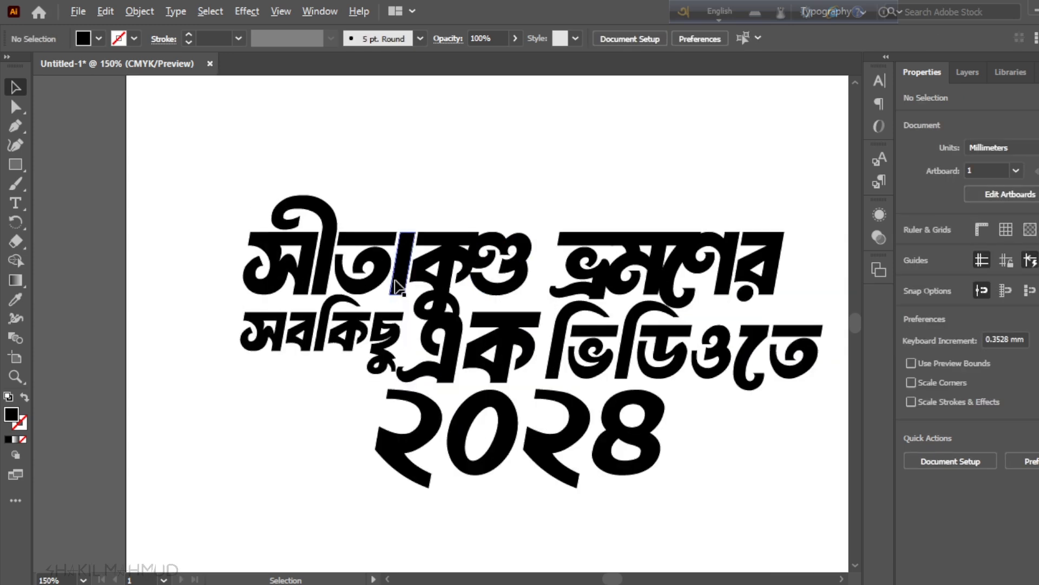
{"action": "scroll", "coordinate": [314, 325], "scroll_direction": "up", "scroll_amount": 1}
{"action": "left_click", "coordinate": [265, 336]}
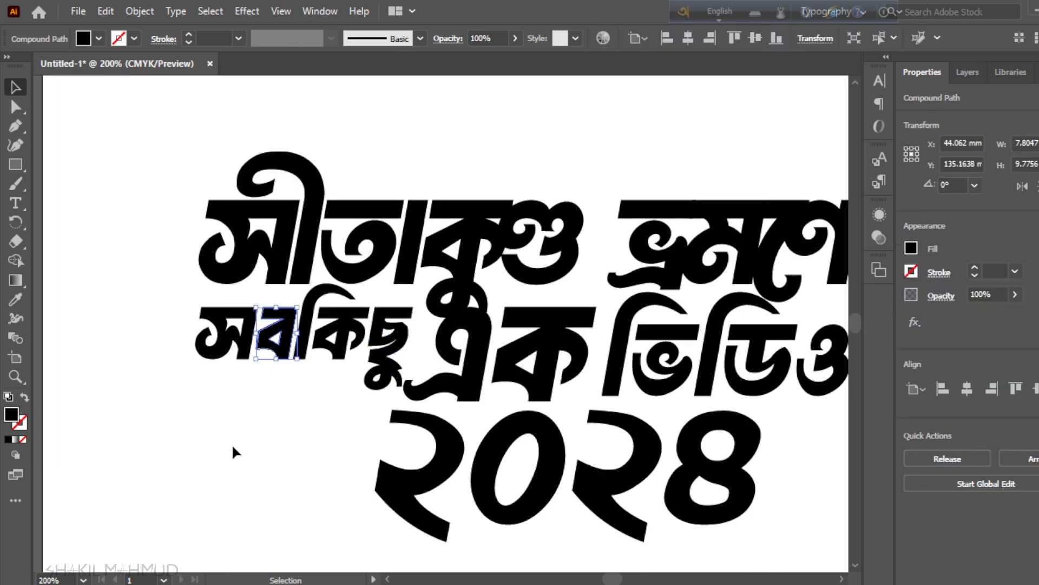
{"action": "left_click", "coordinate": [232, 443]}
{"action": "scroll", "coordinate": [239, 352], "scroll_direction": "up", "scroll_amount": 1}
{"action": "left_click", "coordinate": [304, 357]}
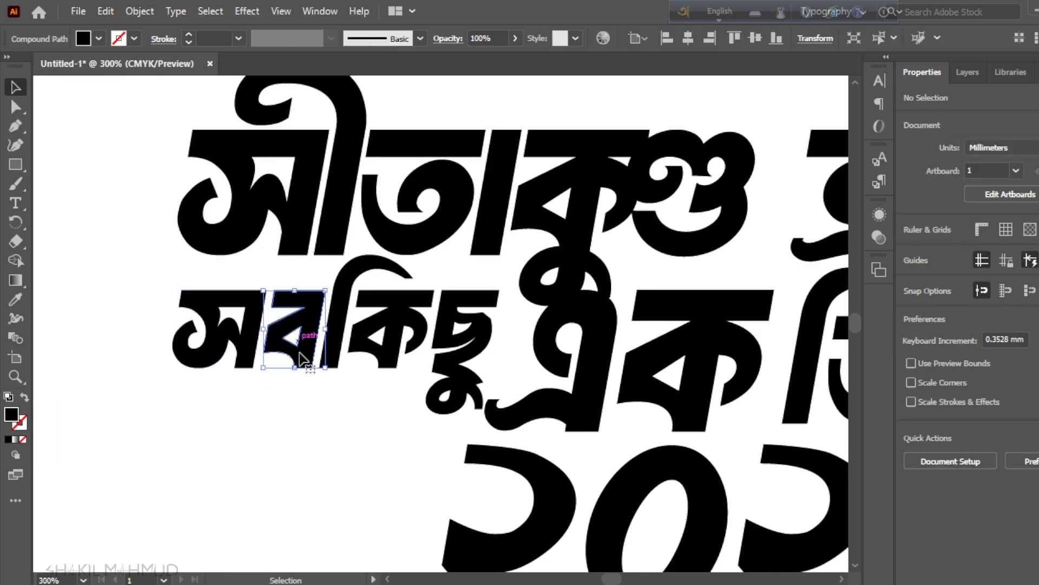
{"action": "key", "text": "Left"}
{"action": "key", "text": "Left"}
{"action": "key", "text": "Left"}
{"action": "key", "text": "Right"}
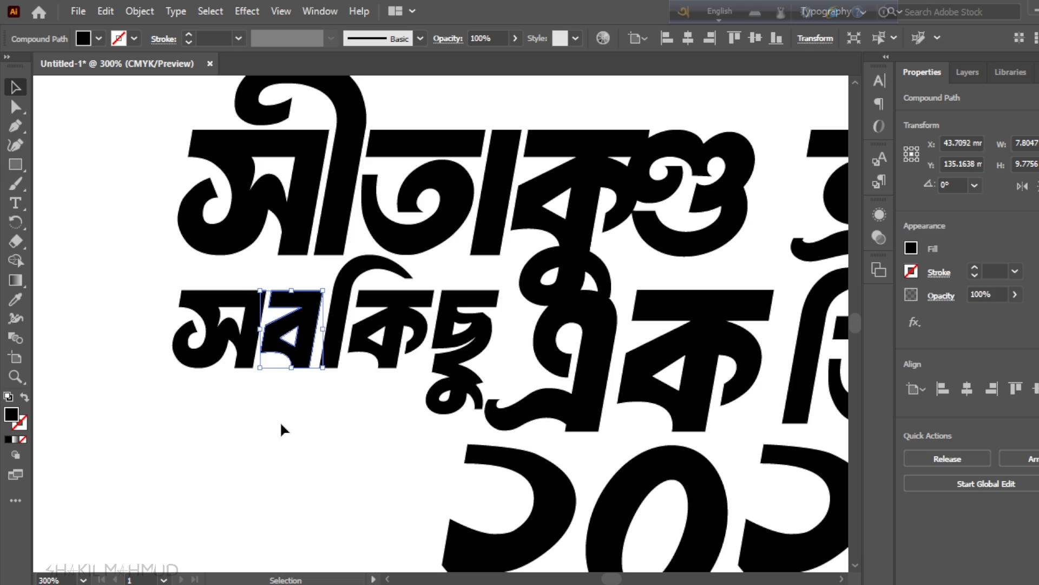
{"action": "left_click", "coordinate": [280, 421]}
{"action": "left_click", "coordinate": [305, 349]}
{"action": "key", "text": "Left"}
{"action": "left_click", "coordinate": [257, 449]}
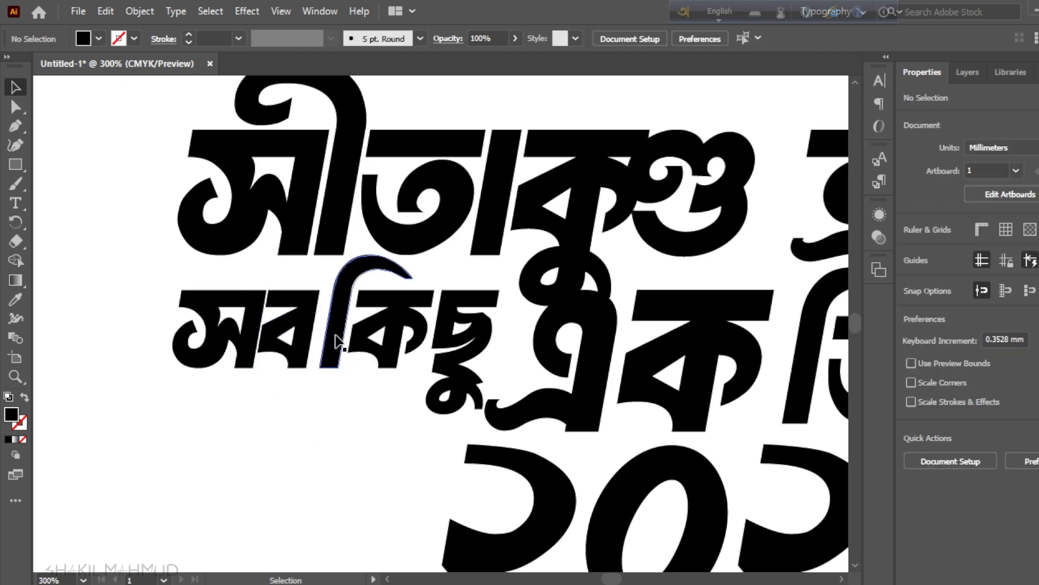
Nudge the "ি" sign of "সবকিছু" left to about X 51.7 mm, tight against "ব"
{"action": "left_click", "coordinate": [335, 344]}
{"action": "key", "text": "Left"}
{"action": "key", "text": "Left"}
{"action": "key", "text": "Left"}
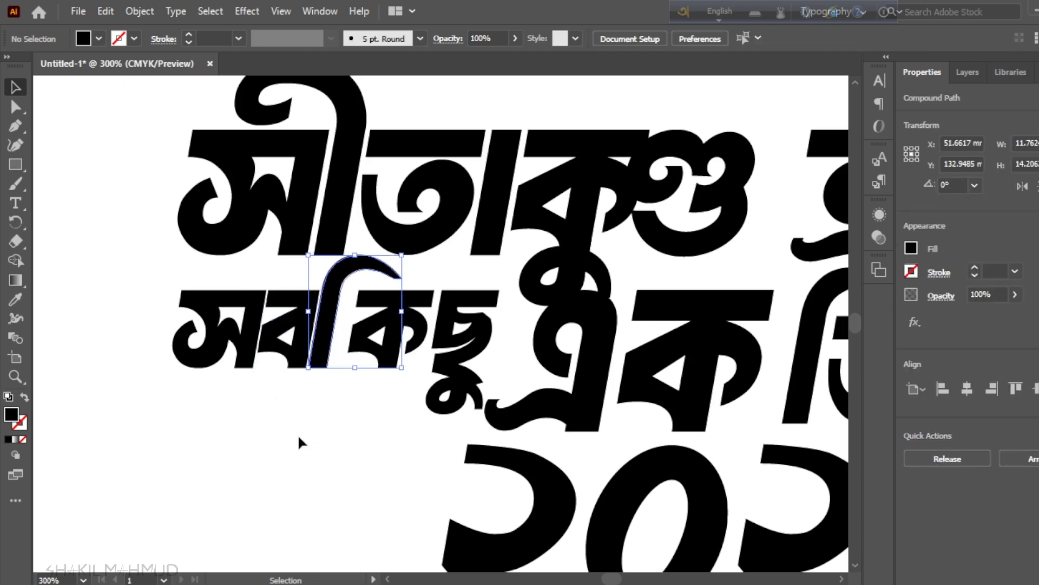
{"action": "left_click", "coordinate": [299, 438]}
Move the letter "ক" in "সবকিছু" left so it sits tightly against the stem of the "ি" sign
{"action": "left_click", "coordinate": [375, 358]}
{"action": "key", "text": "Left"}
{"action": "key", "text": "Left"}
{"action": "key", "text": "Left"}
{"action": "key", "text": "Left"}
{"action": "key", "text": "Left"}
{"action": "key", "text": "Left"}
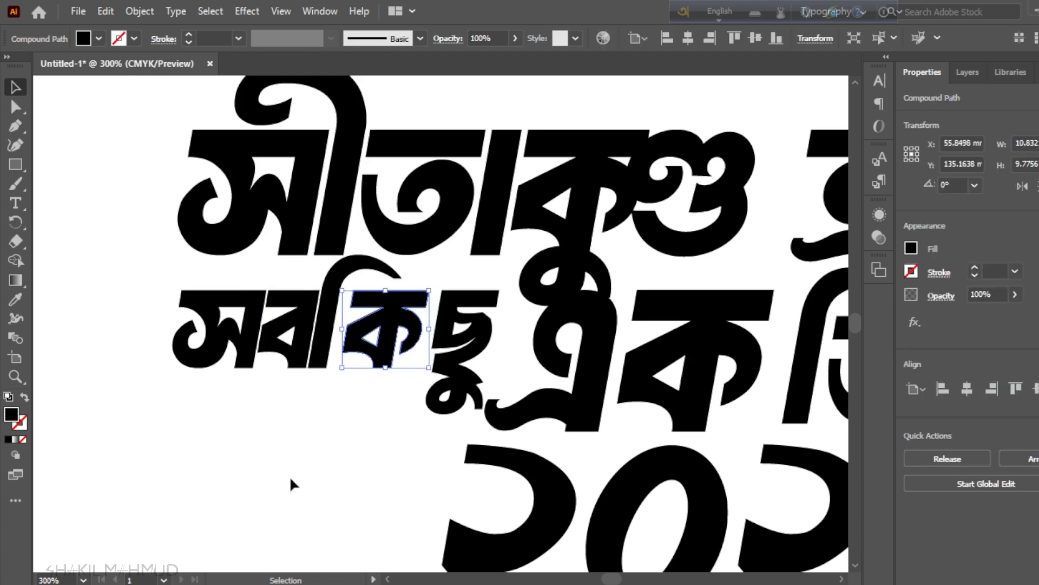
{"action": "left_click", "coordinate": [290, 476]}
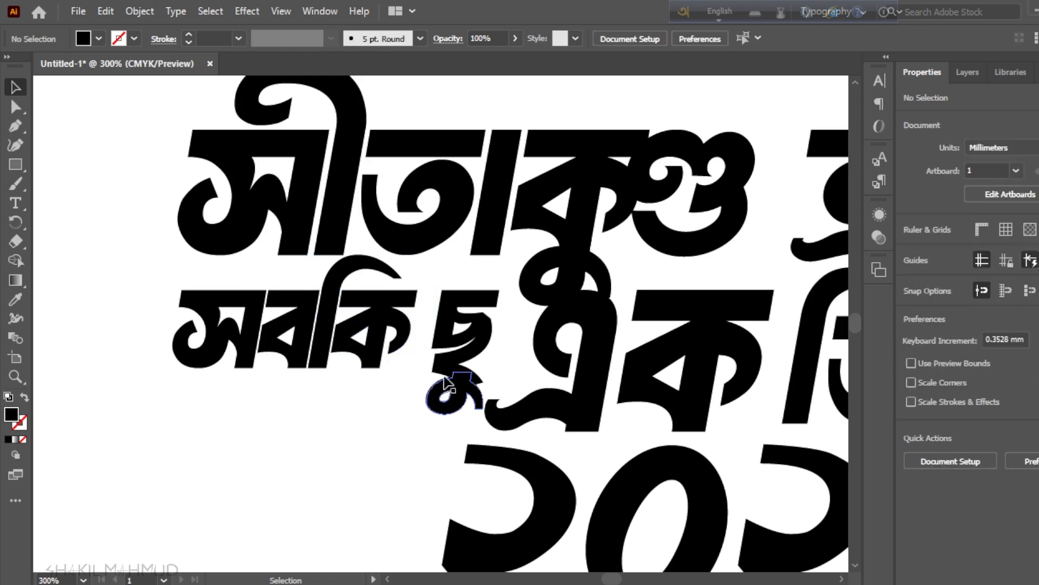
Move "ছ" and its "ু" sign together left to about X 61.6 mm so they join "ক"
{"action": "left_click", "coordinate": [464, 347]}
{"action": "left_click", "coordinate": [443, 406], "text": "shift"}
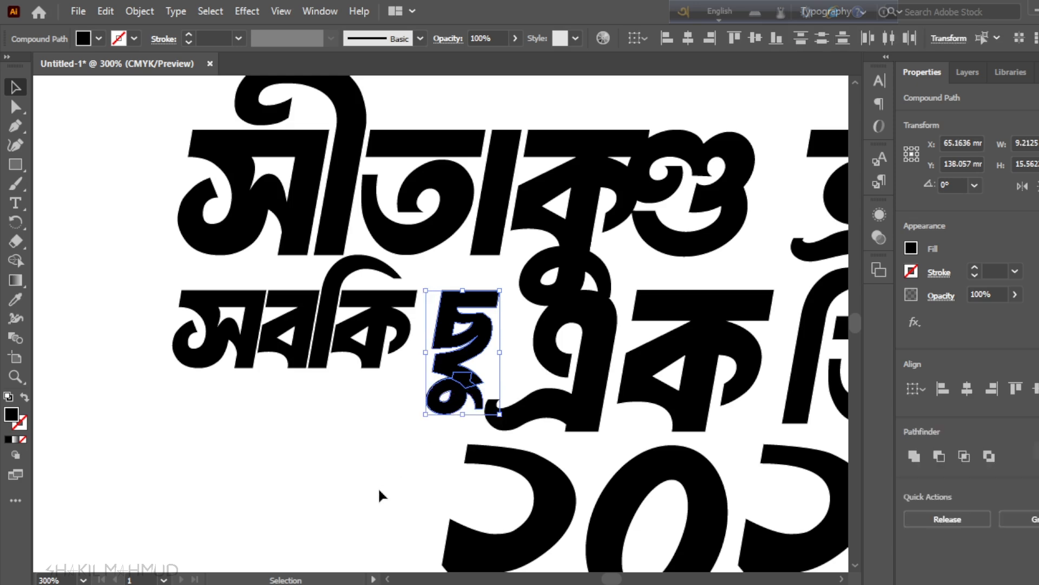
{"action": "key", "text": "Left"}
{"action": "key", "text": "Left"}
{"action": "key", "text": "Left"}
{"action": "key", "text": "Left"}
{"action": "key", "text": "Left"}
{"action": "key", "text": "Left"}
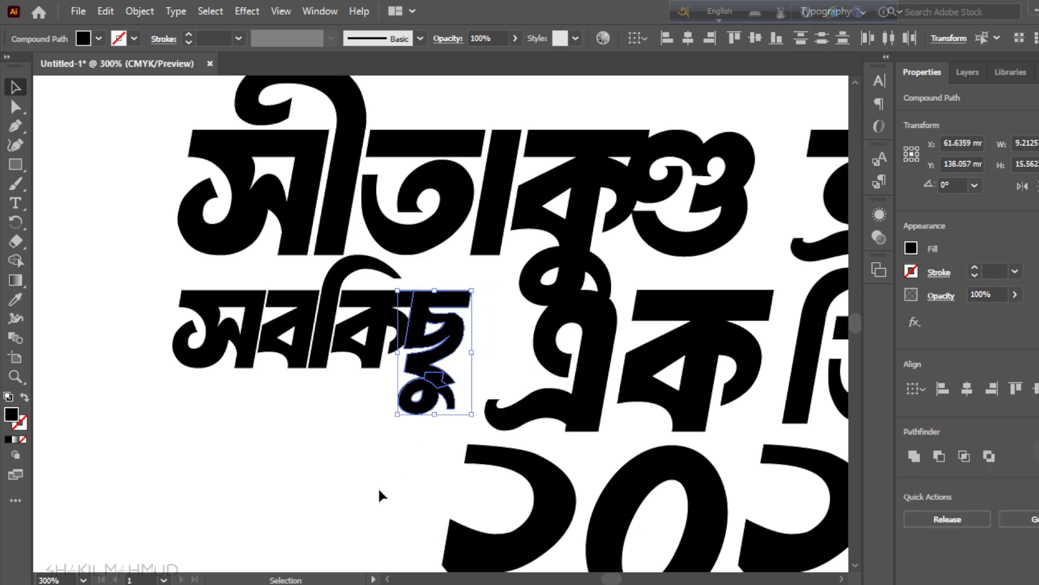
{"action": "left_click", "coordinate": [350, 490]}
Fine-tune the horizontal position of the letter "এ" beneath the "কু" of the first line
{"action": "scroll", "coordinate": [326, 356], "scroll_direction": "down", "scroll_amount": 1}
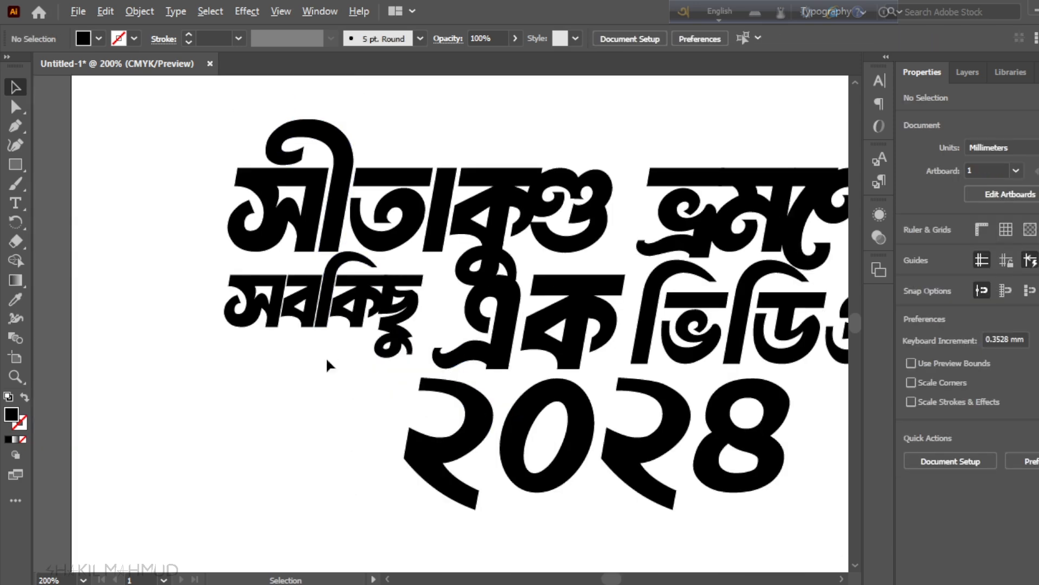
{"action": "scroll", "coordinate": [464, 336], "scroll_direction": "down", "scroll_amount": 1}
{"action": "scroll", "coordinate": [464, 336], "scroll_direction": "up", "scroll_amount": 2}
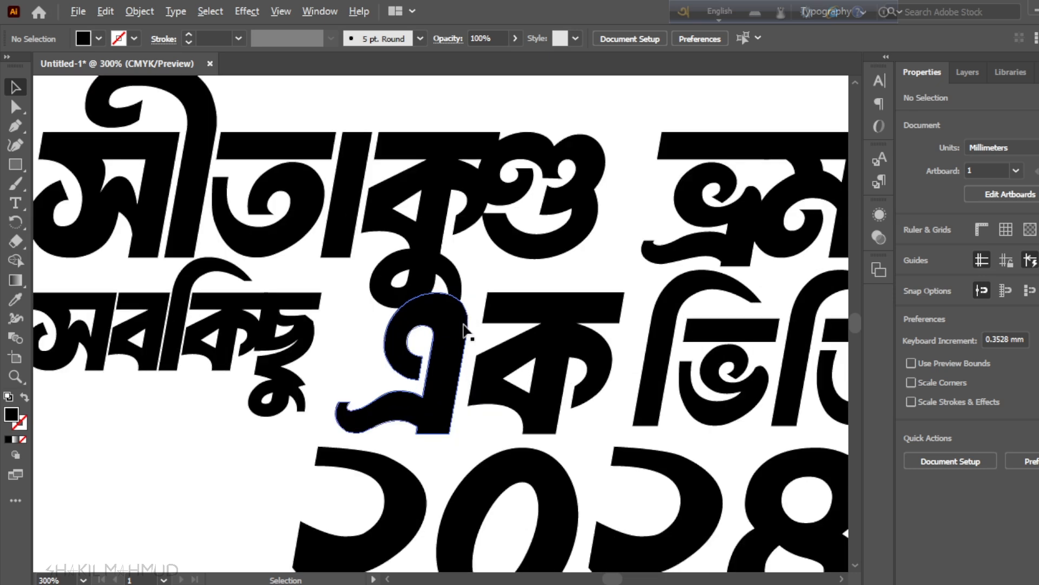
{"action": "left_click", "coordinate": [459, 367]}
{"action": "key", "text": "Left"}
{"action": "key", "text": "Left"}
{"action": "key", "text": "Right"}
{"action": "key", "text": "Right"}
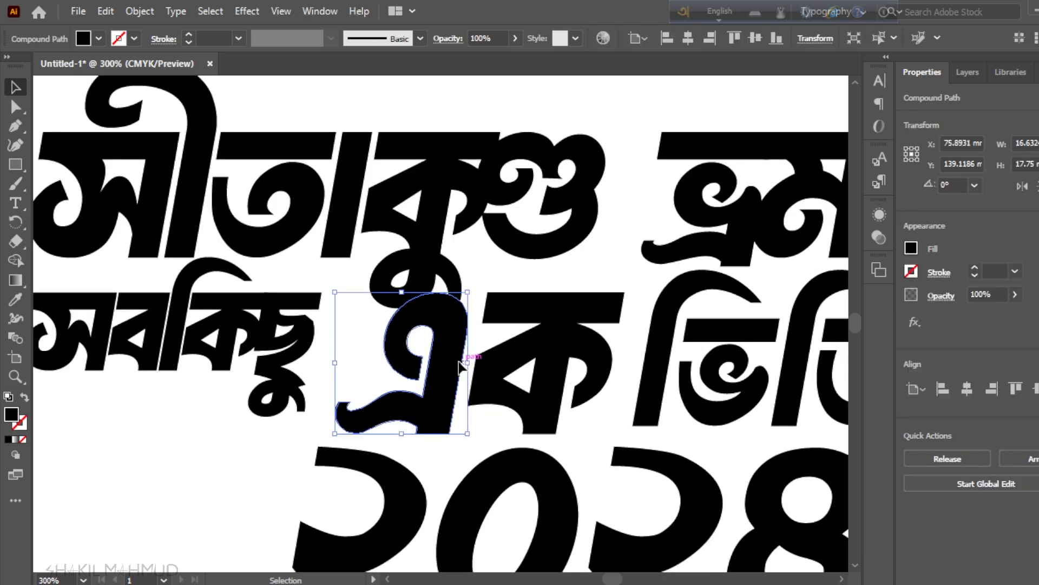
{"action": "key", "text": "Left"}
{"action": "key", "text": "Left"}
{"action": "key", "text": "Left"}
{"action": "key", "text": "Right"}
{"action": "key", "text": "Right"}
{"action": "key", "text": "Right"}
{"action": "key", "text": "Right"}
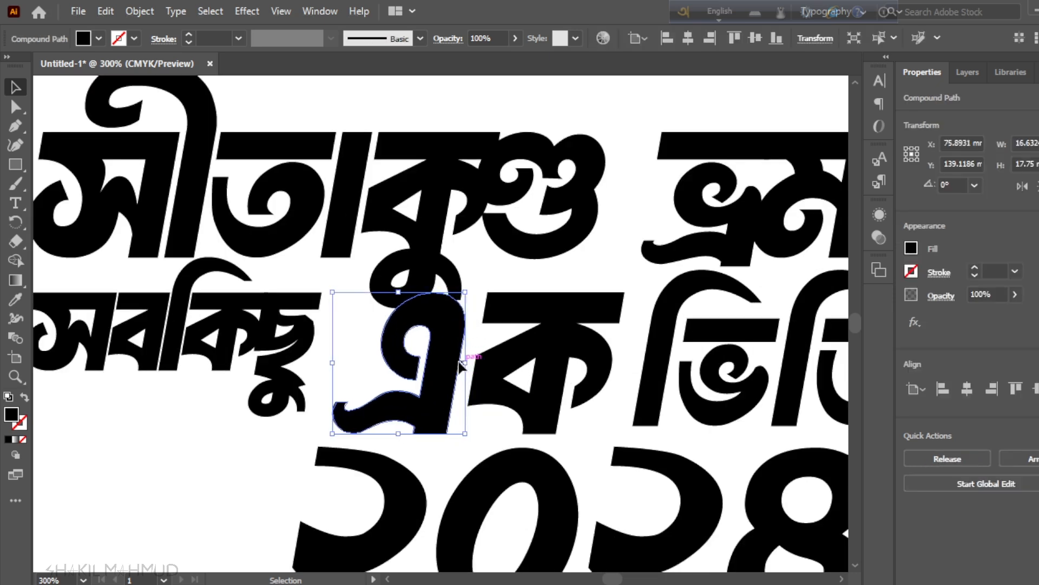
Nudge the letter "ক" of "এক" left to about X 93.7 mm, tight against "এ"
{"action": "left_click", "coordinate": [509, 367]}
{"action": "key", "text": "Left"}
{"action": "key", "text": "Left"}
{"action": "key", "text": "Left"}
{"action": "key", "text": "Left"}
{"action": "key", "text": "Left"}
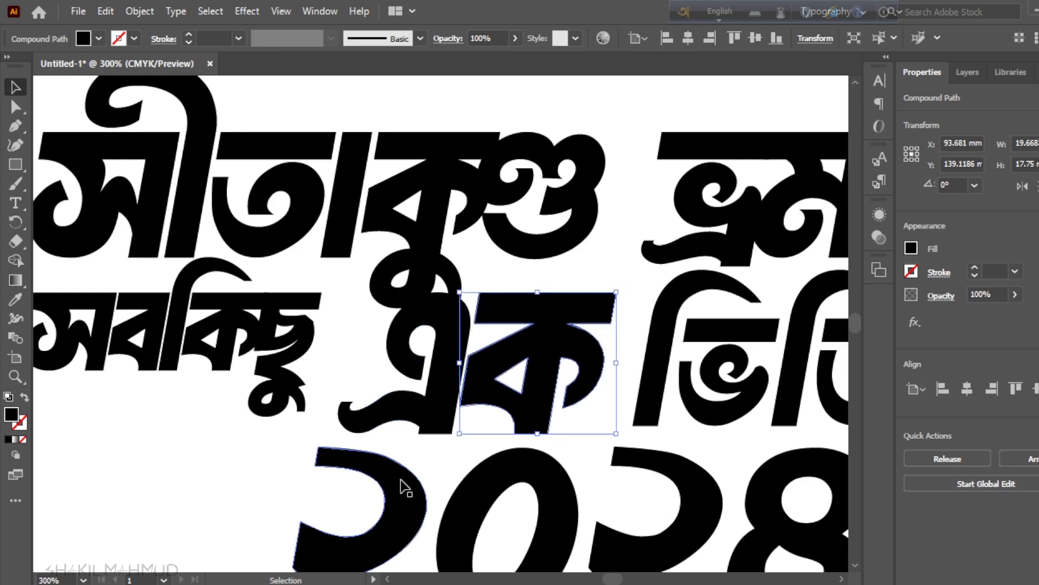
{"action": "left_click", "coordinate": [231, 509]}
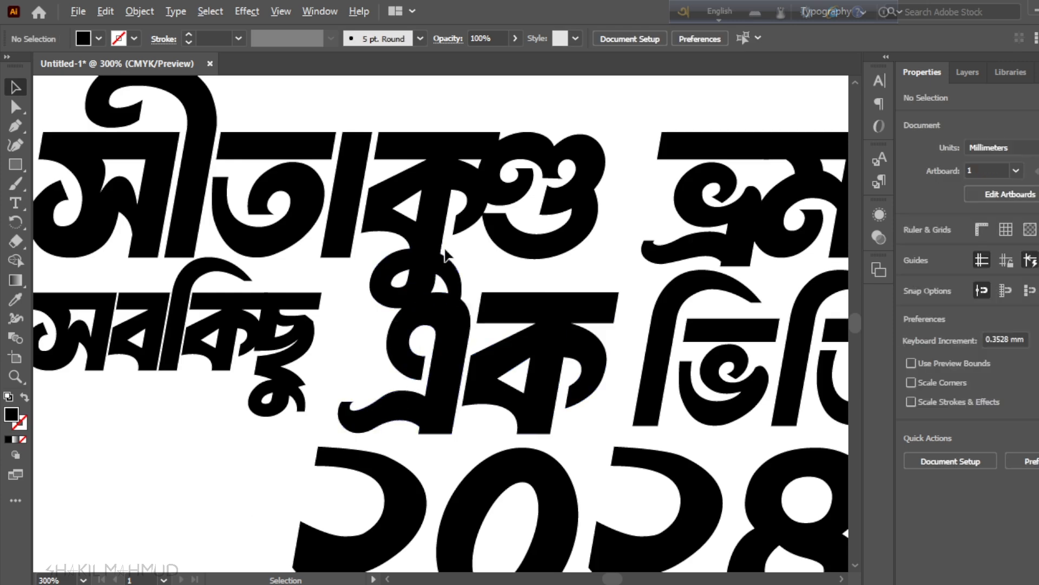
Nudge the first "ি" sign of "ভিডিওতে" left to about X 111.6 mm, closer to "এক"
{"action": "key", "text": "ctrl+1"}
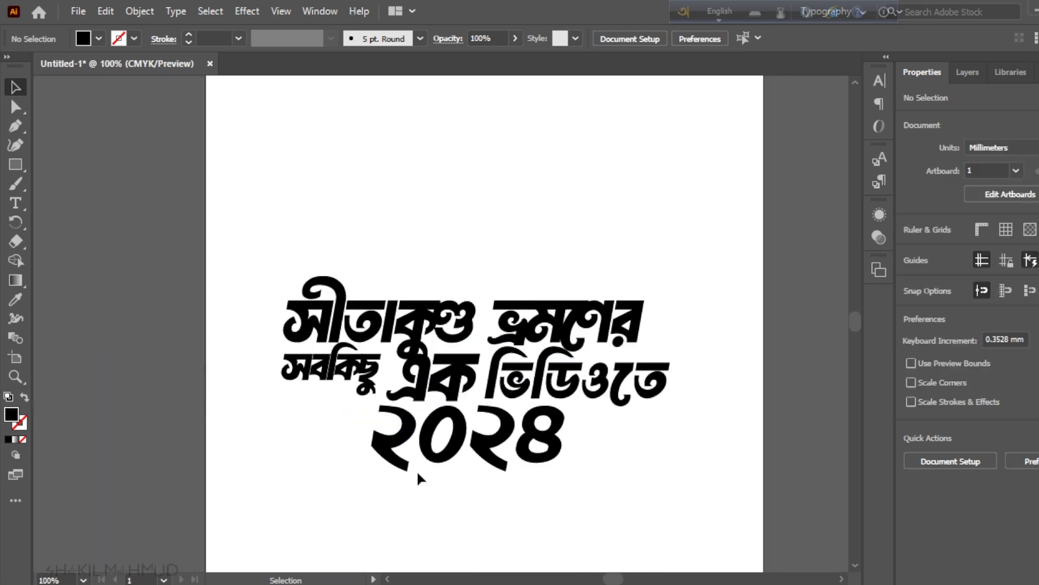
{"action": "scroll", "coordinate": [418, 381], "scroll_direction": "down", "scroll_amount": 1}
{"action": "scroll", "coordinate": [424, 395], "scroll_direction": "up", "scroll_amount": 1}
{"action": "scroll", "coordinate": [425, 398], "scroll_direction": "up", "scroll_amount": 2}
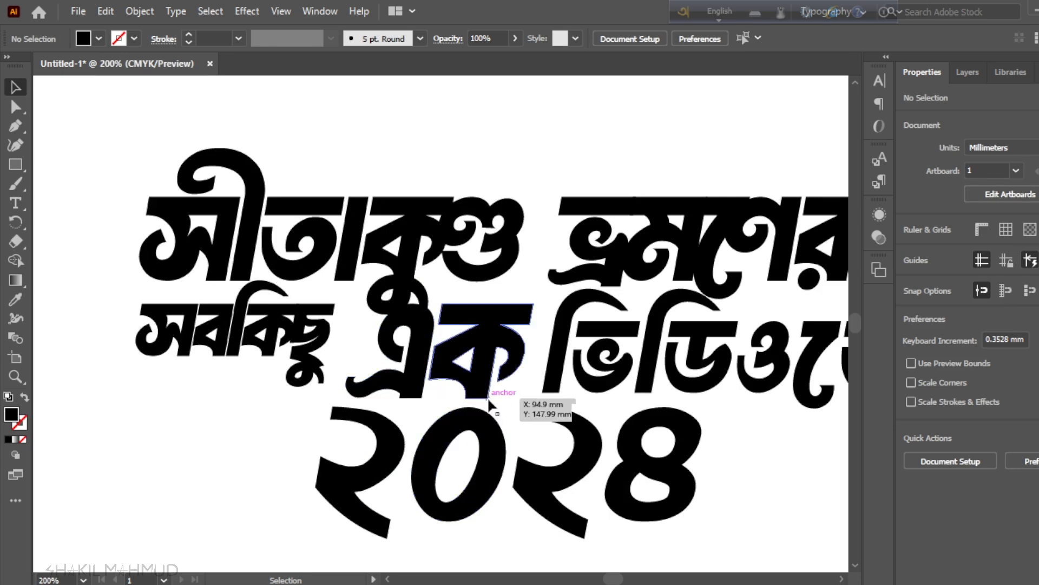
{"action": "scroll", "coordinate": [354, 425], "scroll_direction": "down", "scroll_amount": 1}
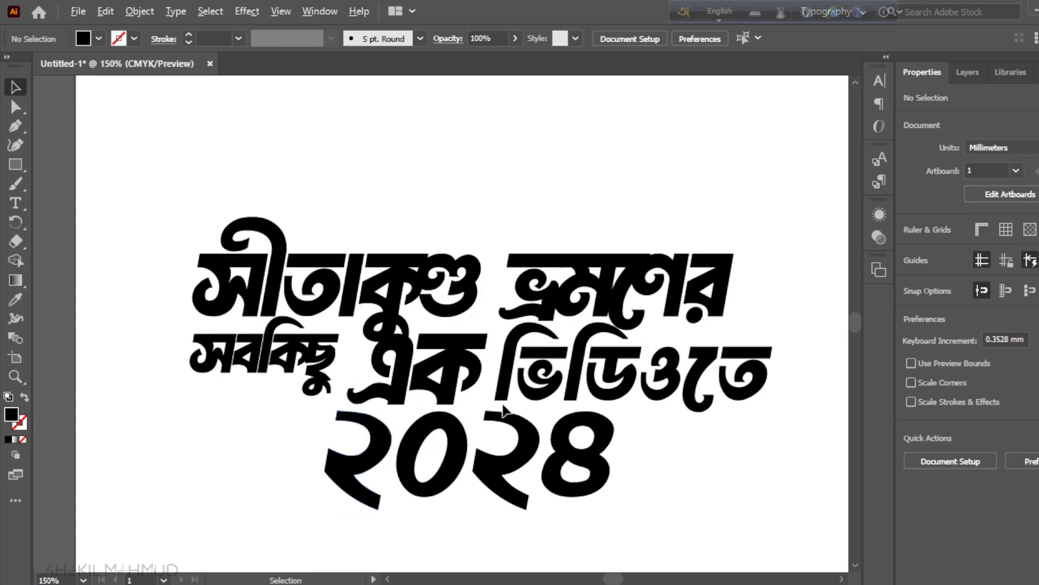
{"action": "scroll", "coordinate": [504, 410], "scroll_direction": "up", "scroll_amount": 1}
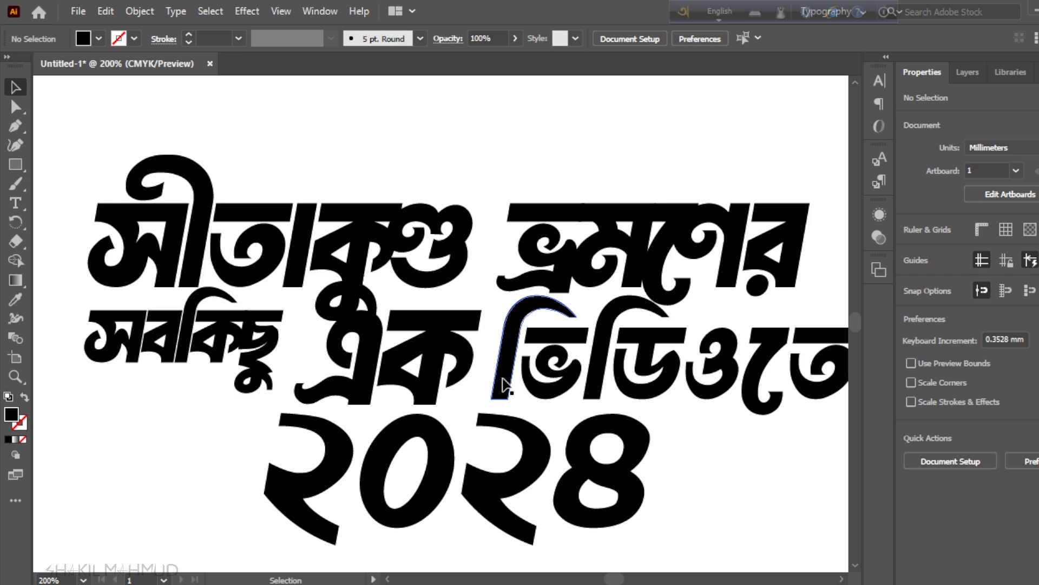
{"action": "left_click", "coordinate": [503, 384]}
{"action": "left_click", "coordinate": [695, 441]}
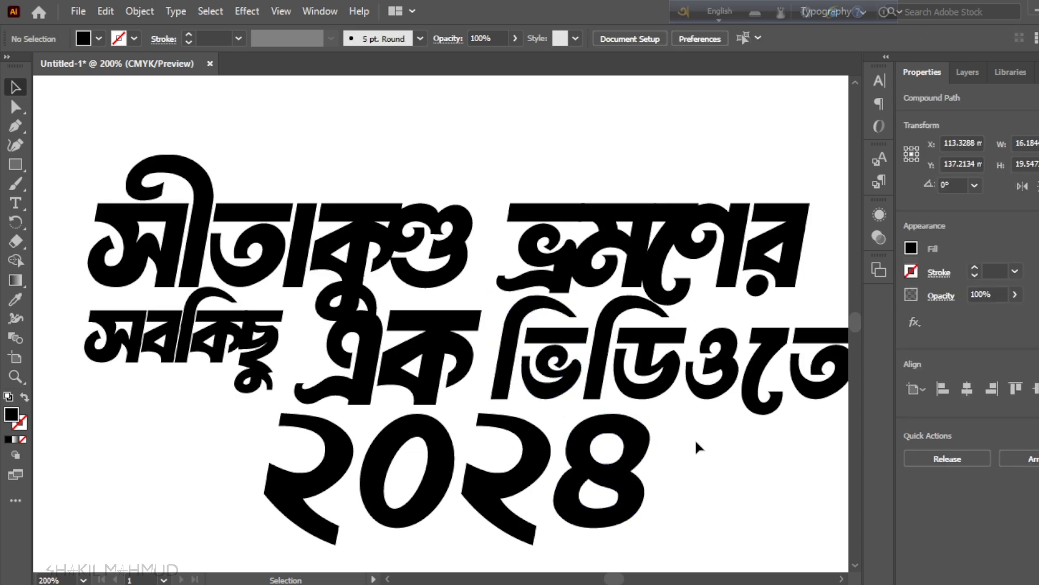
{"action": "left_click", "coordinate": [503, 361]}
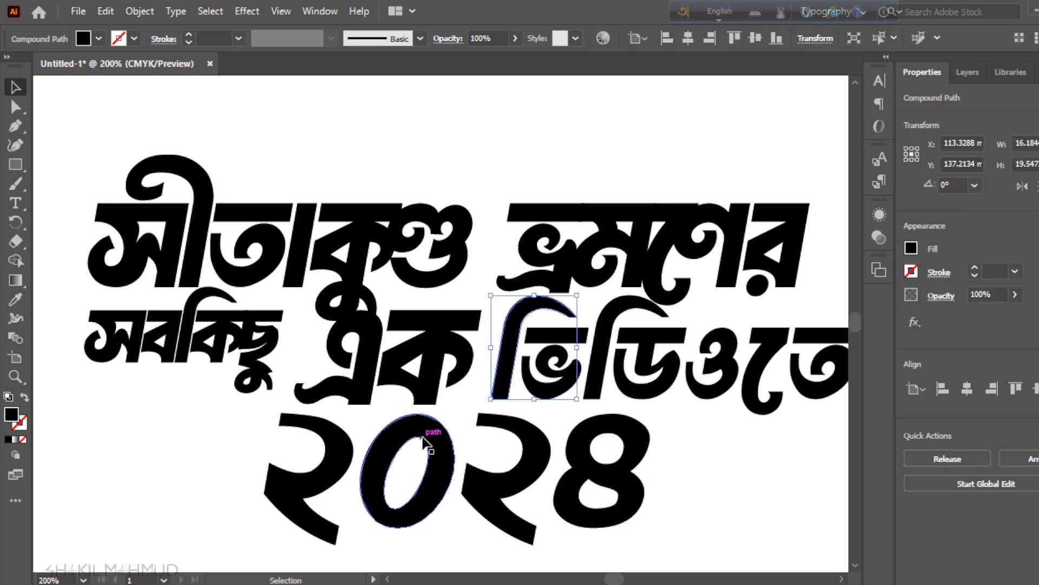
{"action": "key", "text": "Left"}
{"action": "key", "text": "Left"}
{"action": "key", "text": "Left"}
{"action": "key", "text": "Left"}
{"action": "key", "text": "Left"}
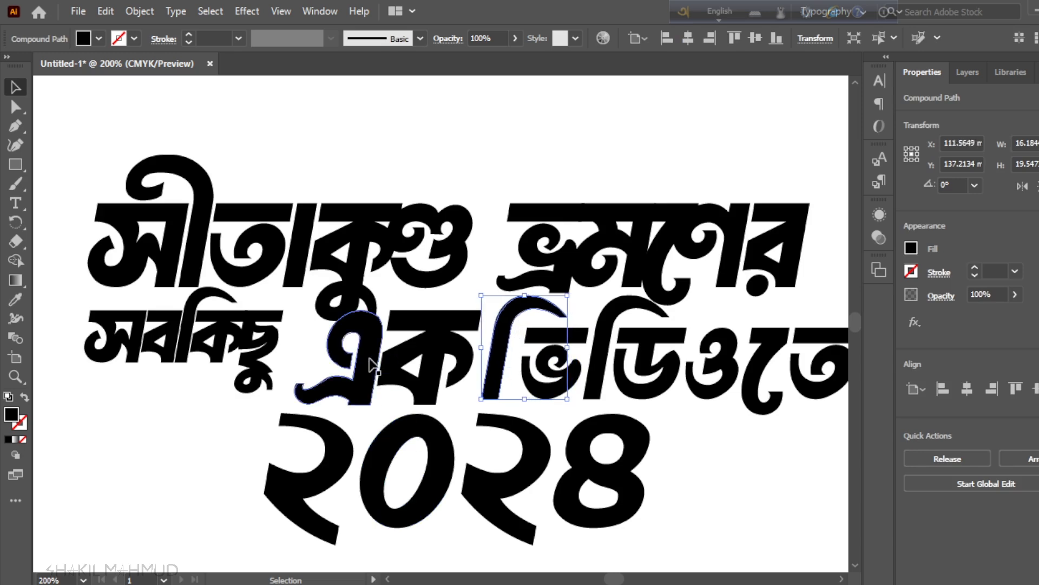
Move both letters of "এক" together left to about X 83 mm, closer to "সবকিছু"
{"action": "left_click", "coordinate": [370, 360]}
{"action": "left_click", "coordinate": [428, 390], "text": "shift"}
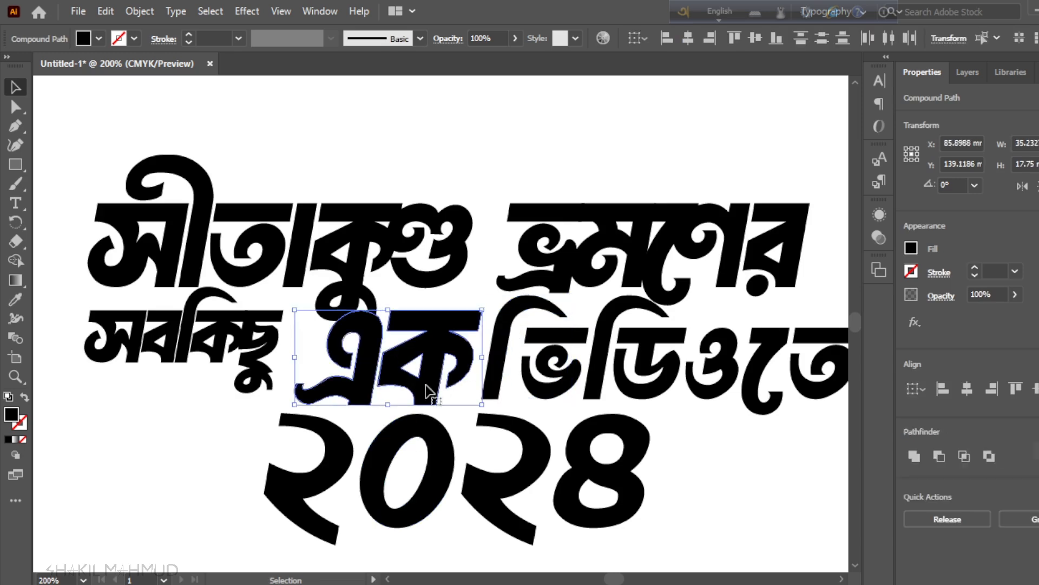
{"action": "key", "text": "Left"}
{"action": "key", "text": "Left"}
{"action": "key", "text": "Left"}
{"action": "key", "text": "Left"}
{"action": "key", "text": "Left"}
{"action": "key", "text": "Left"}
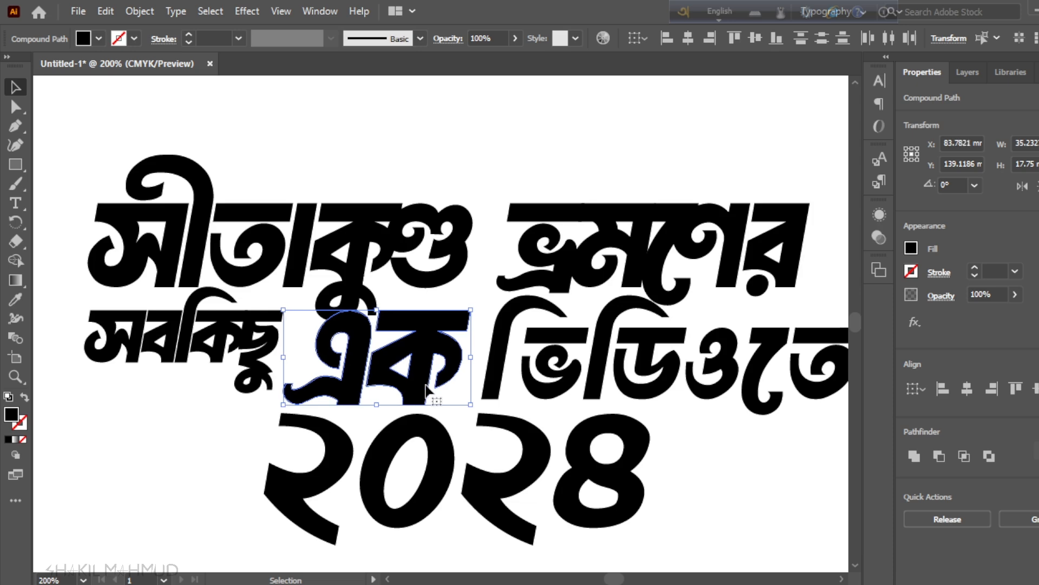
{"action": "key", "text": "Left"}
{"action": "key", "text": "Left"}
{"action": "left_click", "coordinate": [718, 460]}
Fine-tune the first "ি" sign of "ভিডিওতে" left to about X 111 mm
{"action": "scroll", "coordinate": [302, 293], "scroll_direction": "down", "scroll_amount": 1}
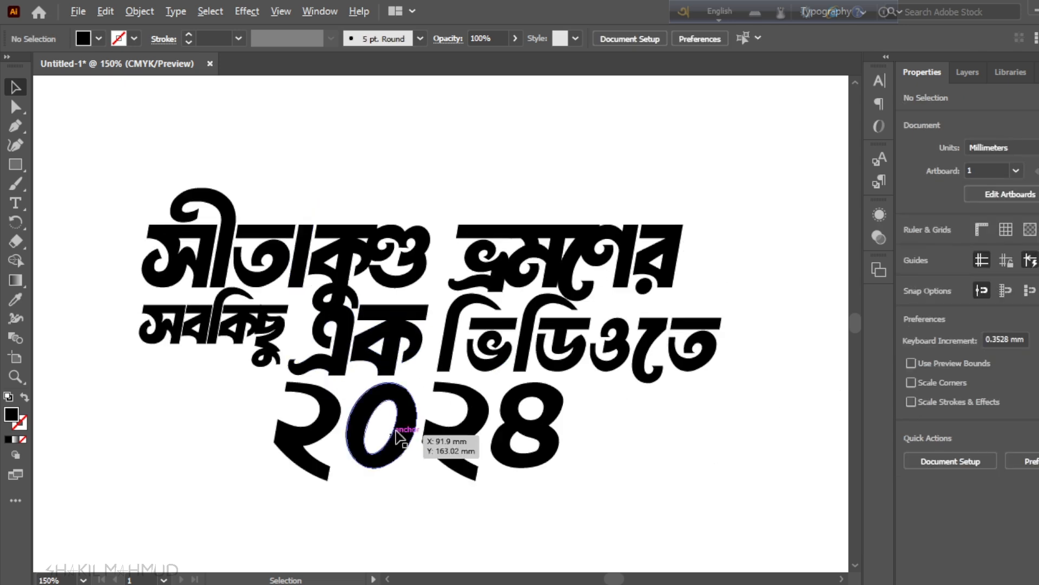
{"action": "scroll", "coordinate": [421, 357], "scroll_direction": "up", "scroll_amount": 1}
{"action": "left_click", "coordinate": [463, 343]}
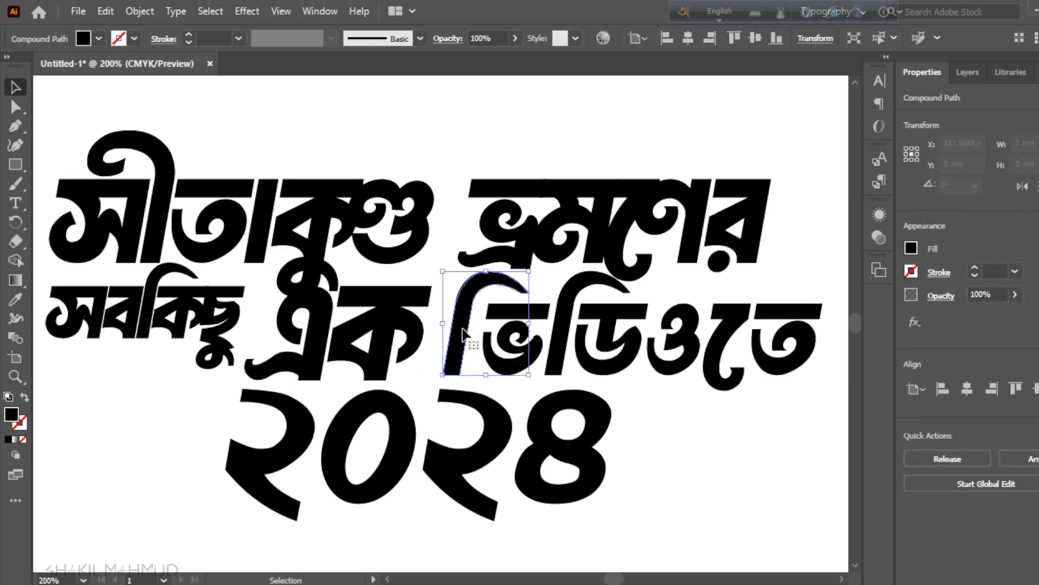
{"action": "key", "text": "Right"}
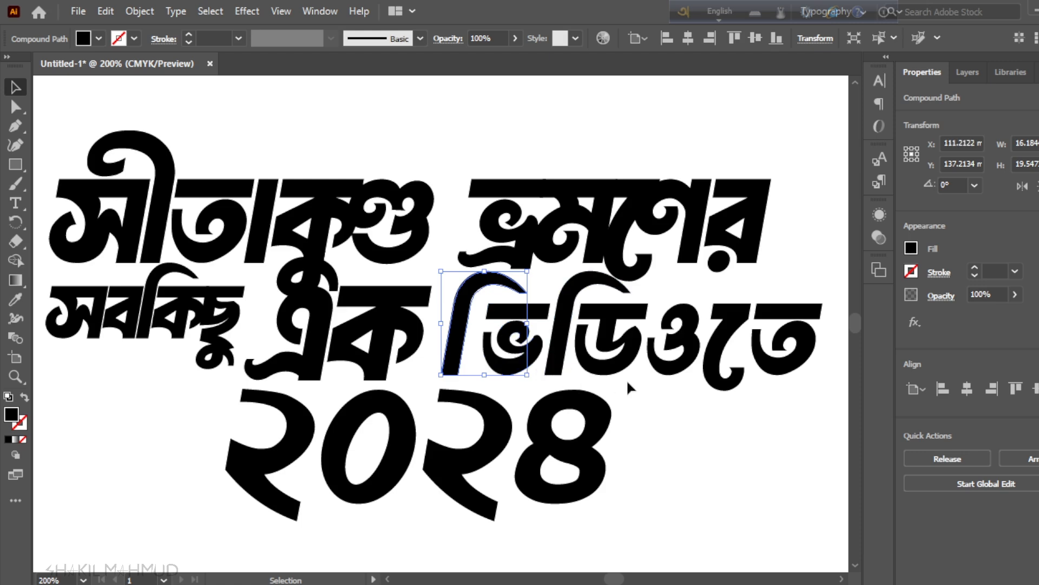
{"action": "key", "text": "Left"}
{"action": "left_click", "coordinate": [643, 398]}
Move the letter "ভ" left to about X 113.8 mm so it sits against the stem of its "ি" sign
{"action": "left_click", "coordinate": [527, 344]}
{"action": "key", "text": "Left"}
{"action": "key", "text": "Left"}
{"action": "key", "text": "Left"}
{"action": "key", "text": "Left"}
{"action": "key", "text": "Left"}
{"action": "key", "text": "Left"}
{"action": "key", "text": "Left"}
{"action": "key", "text": "Left"}
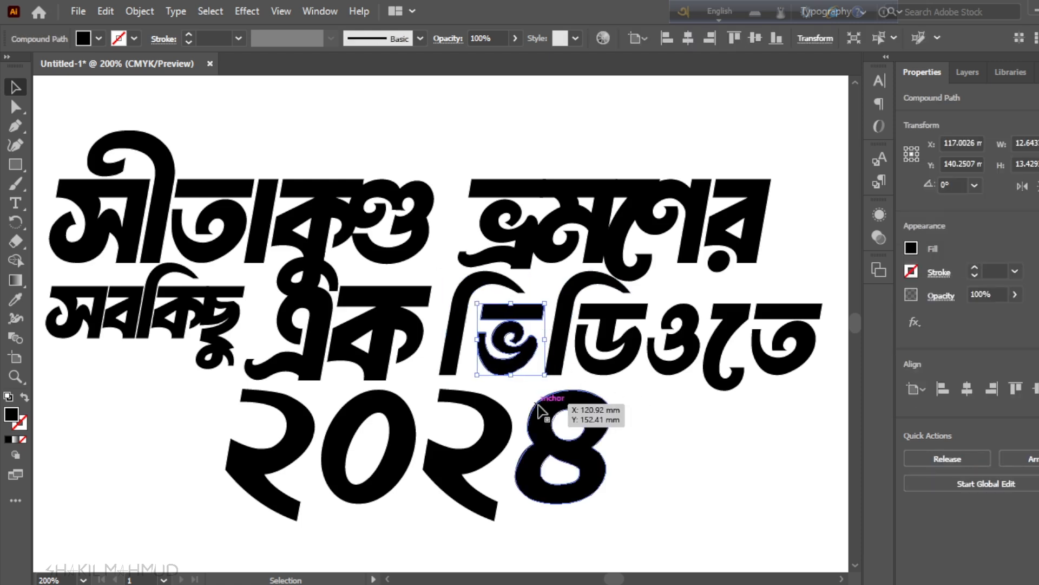
{"action": "key", "text": "Left"}
{"action": "key", "text": "Left"}
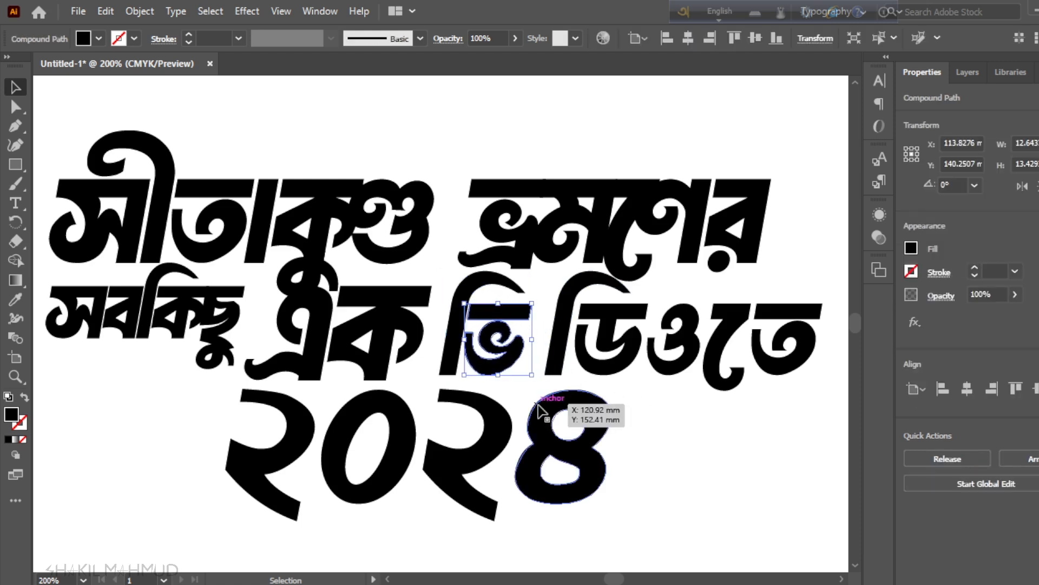
Fine-tune the horizontal position of the letter ভ beside its vowel sign in the word ভিডিওতে
{"action": "key", "text": "Right"}
{"action": "key", "text": "Right"}
{"action": "key", "text": "Left"}
{"action": "left_click", "coordinate": [641, 427]}
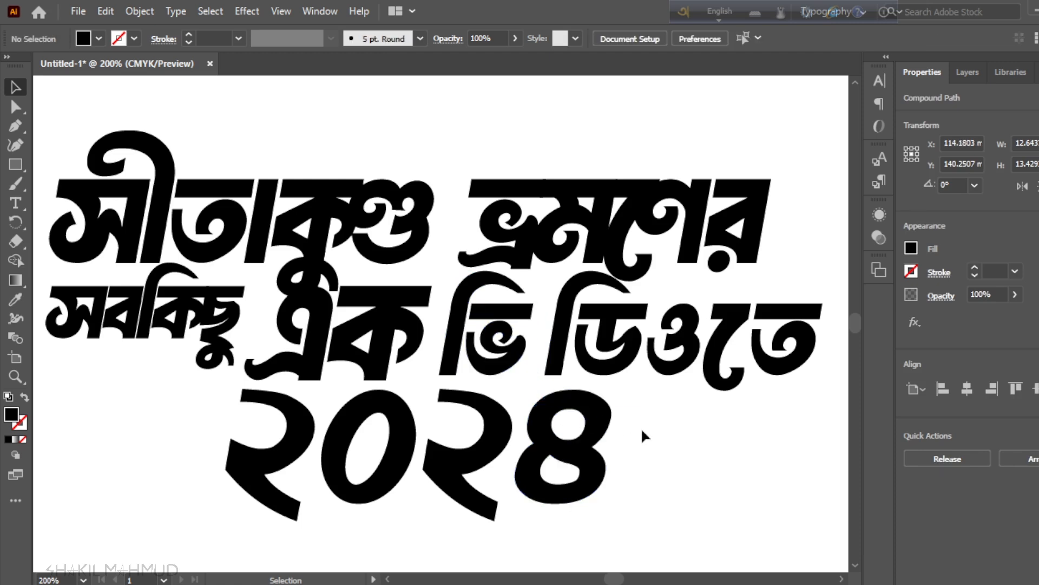
Nudge the second ি vowel sign of ভিডিওতে left until its stem joins the letter ভ
{"action": "left_click", "coordinate": [551, 350]}
{"action": "key", "text": "Left"}
{"action": "key", "text": "Left"}
{"action": "key", "text": "Left"}
{"action": "key", "text": "Left"}
{"action": "key", "text": "Left"}
{"action": "key", "text": "Left"}
{"action": "key", "text": "Left"}
{"action": "key", "text": "Left"}
{"action": "key", "text": "Left"}
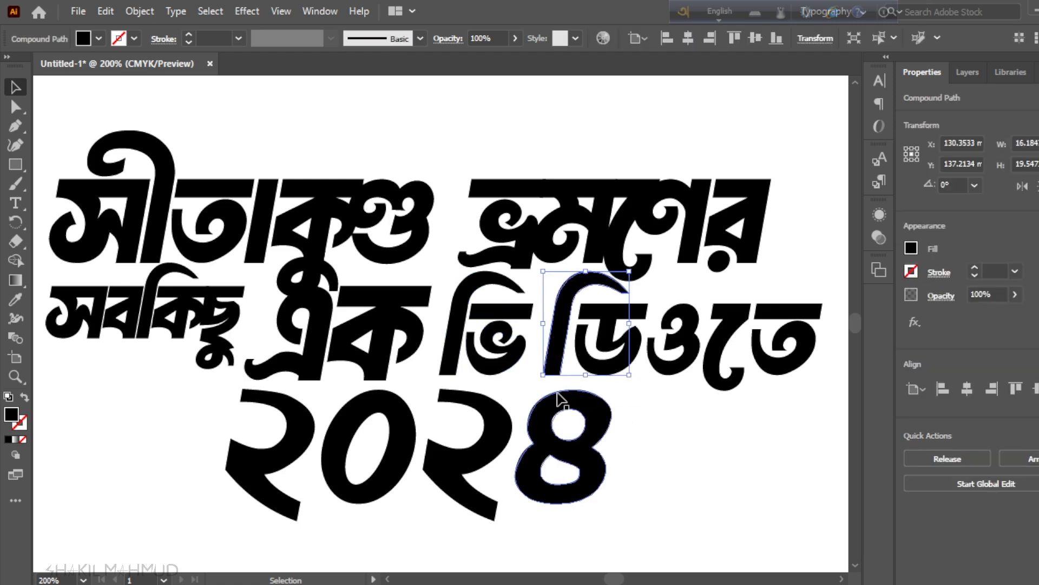
{"action": "key", "text": "Left"}
{"action": "key", "text": "Left"}
{"action": "key", "text": "Left"}
{"action": "key", "text": "Left"}
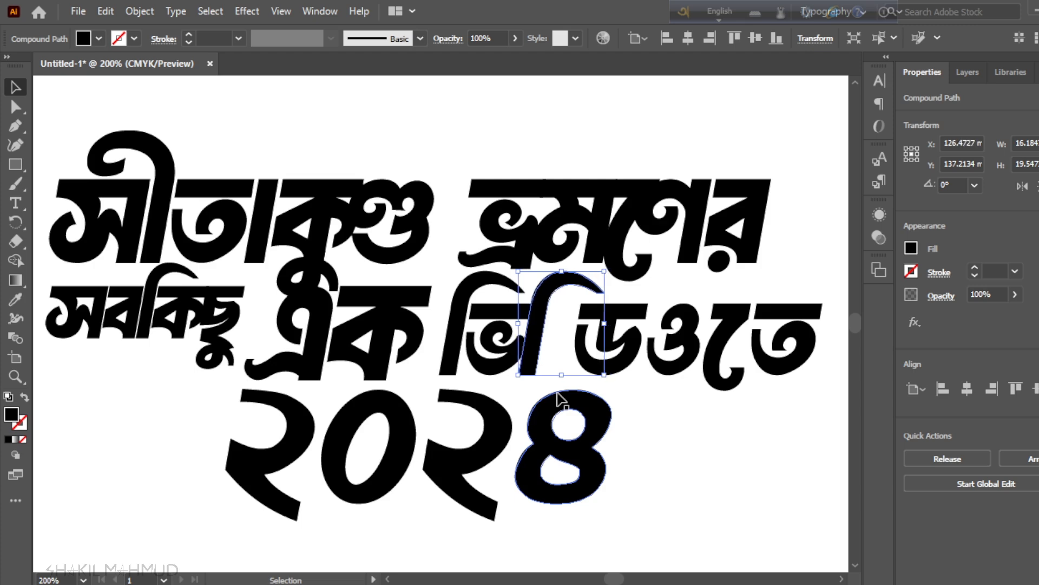
{"action": "left_click", "coordinate": [651, 414]}
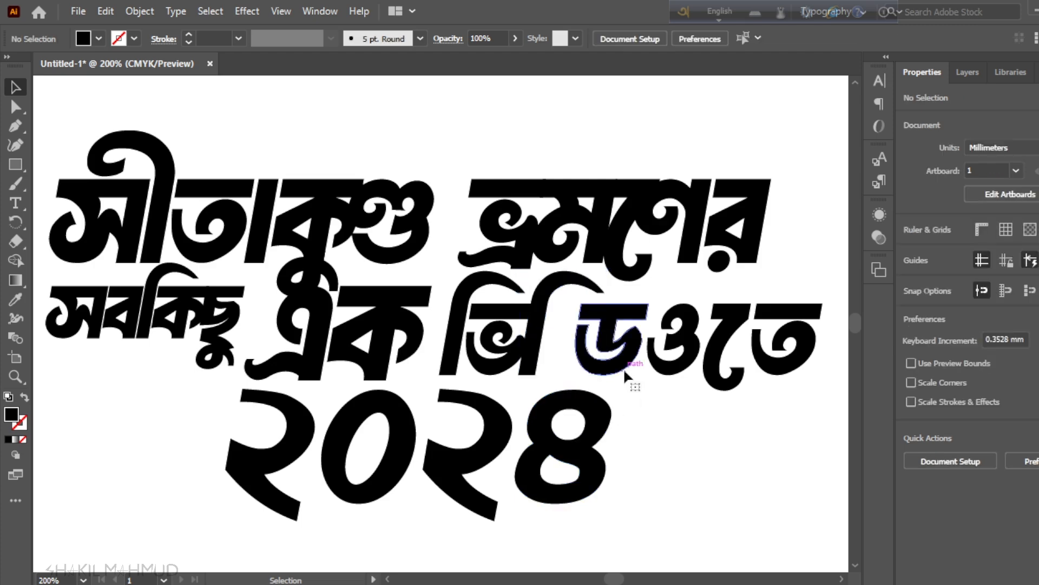
Nudge the letter ড left so it sits tightly against its ি vowel sign
{"action": "left_click", "coordinate": [624, 369]}
{"action": "key", "text": "Left"}
{"action": "key", "text": "Left"}
{"action": "key", "text": "Left"}
{"action": "key", "text": "Left"}
{"action": "key", "text": "Left"}
{"action": "key", "text": "Left"}
{"action": "key", "text": "Left"}
{"action": "key", "text": "Left"}
{"action": "key", "text": "Left"}
{"action": "key", "text": "Left"}
{"action": "key", "text": "Left"}
{"action": "key", "text": "Left"}
{"action": "key", "text": "Left"}
{"action": "key", "text": "Left"}
{"action": "key", "text": "Left"}
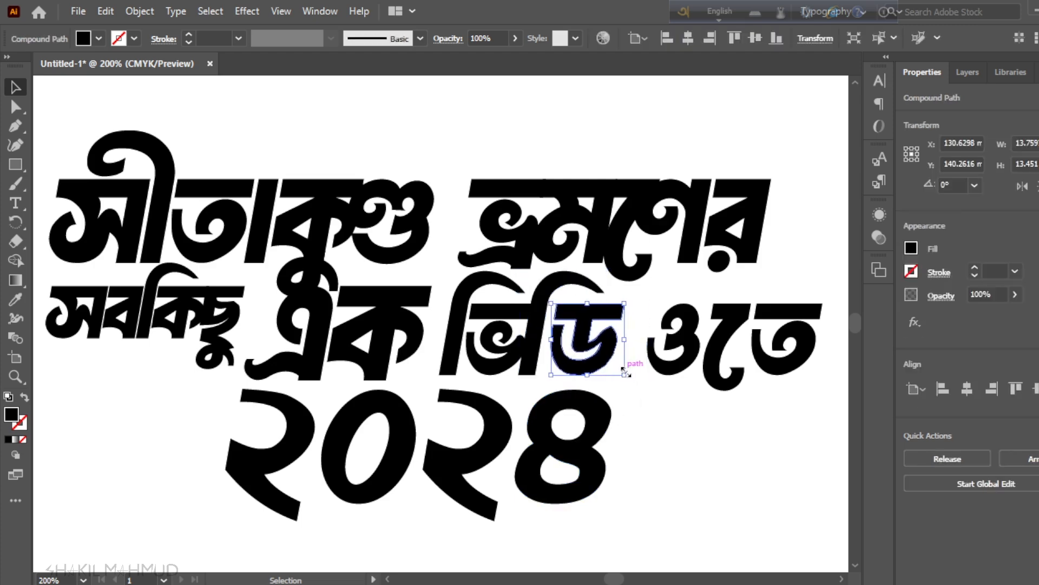
{"action": "key", "text": "Left"}
{"action": "left_click", "coordinate": [663, 394]}
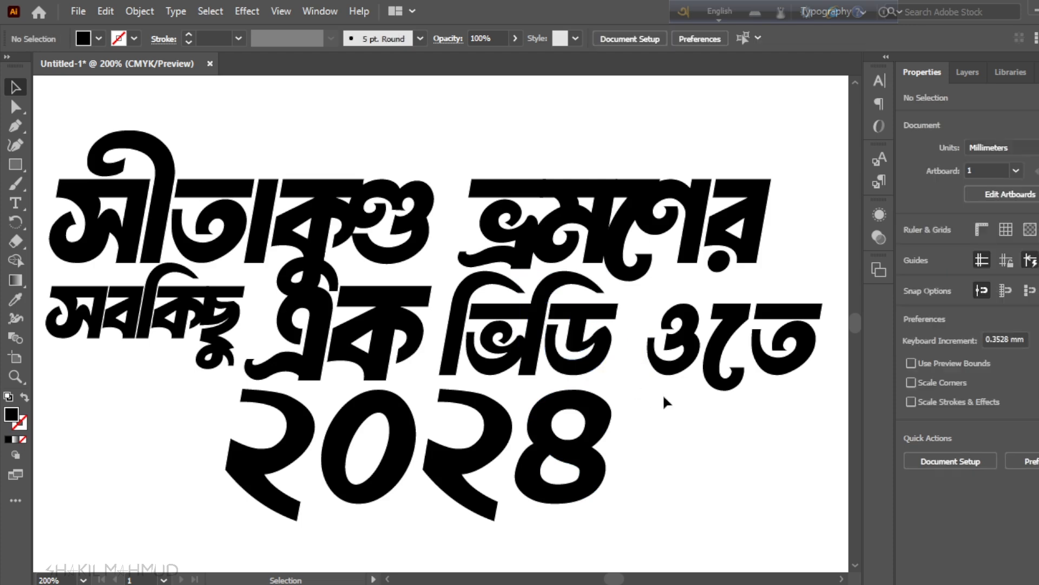
Nudge the letter ও left until it joins the letter ড, fine-tuning the overlap
{"action": "left_click", "coordinate": [670, 343]}
{"action": "key", "text": "Left"}
{"action": "key", "text": "Left"}
{"action": "key", "text": "Left"}
{"action": "key", "text": "Left"}
{"action": "key", "text": "Left"}
{"action": "key", "text": "Left"}
{"action": "key", "text": "Left"}
{"action": "key", "text": "Left"}
{"action": "key", "text": "Left"}
{"action": "key", "text": "Left"}
{"action": "key", "text": "Left"}
{"action": "key", "text": "Left"}
{"action": "key", "text": "Left"}
{"action": "key", "text": "Left"}
{"action": "key", "text": "Left"}
{"action": "key", "text": "Left"}
{"action": "key", "text": "Left"}
{"action": "key", "text": "Left"}
{"action": "key", "text": "Left"}
{"action": "key", "text": "Left"}
{"action": "key", "text": "Left"}
{"action": "key", "text": "Left"}
{"action": "key", "text": "Left"}
{"action": "key", "text": "Left"}
{"action": "key", "text": "Left"}
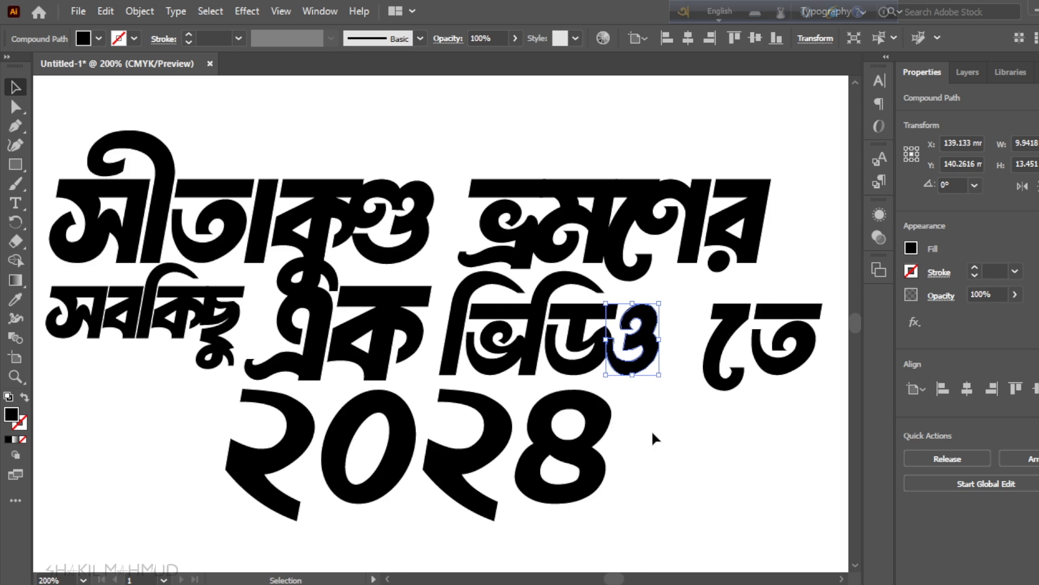
{"action": "key", "text": "Right"}
{"action": "key", "text": "Left"}
{"action": "key", "text": "Right"}
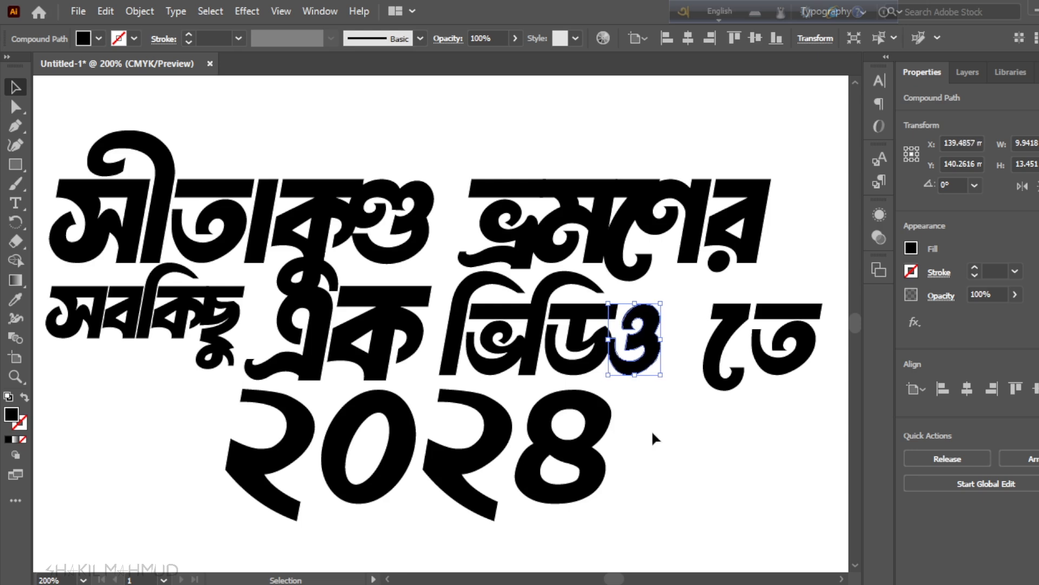
{"action": "key", "text": "Left"}
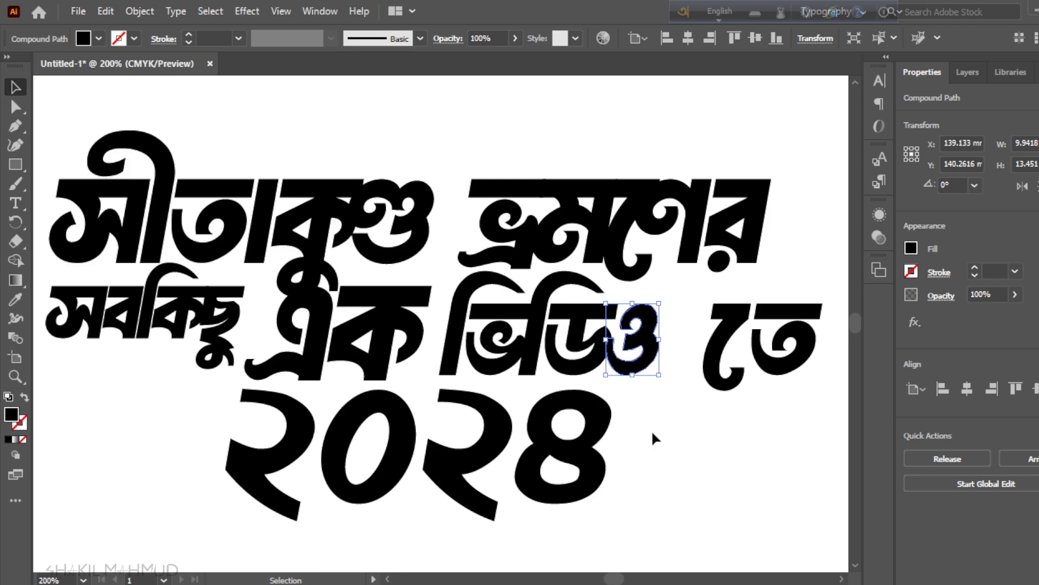
{"action": "left_click", "coordinate": [661, 432]}
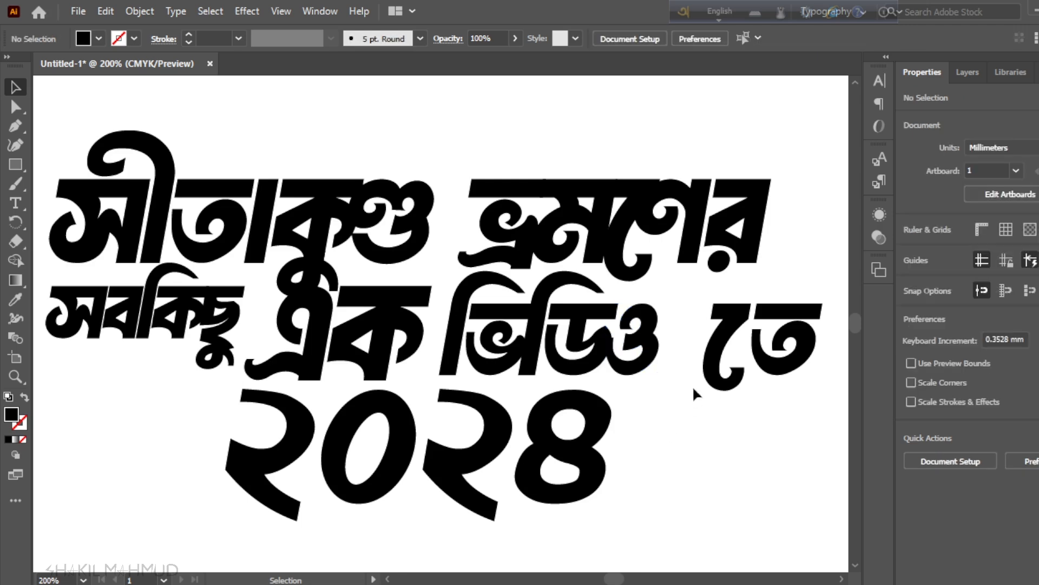
Nudge the ে vowel sign left until it overlaps the edge of the letter ও
{"action": "left_click", "coordinate": [704, 379]}
{"action": "key", "text": "Left"}
{"action": "key", "text": "Left"}
{"action": "key", "text": "Left"}
{"action": "key", "text": "Left"}
{"action": "key", "text": "Left"}
{"action": "key", "text": "Left"}
{"action": "key", "text": "Left"}
{"action": "key", "text": "Left"}
{"action": "key", "text": "Left"}
{"action": "key", "text": "Left"}
{"action": "key", "text": "Left"}
{"action": "key", "text": "Left"}
{"action": "key", "text": "Left"}
{"action": "key", "text": "Left"}
{"action": "key", "text": "Left"}
{"action": "key", "text": "Left"}
{"action": "key", "text": "Left"}
{"action": "key", "text": "Left"}
{"action": "key", "text": "Left"}
{"action": "key", "text": "Left"}
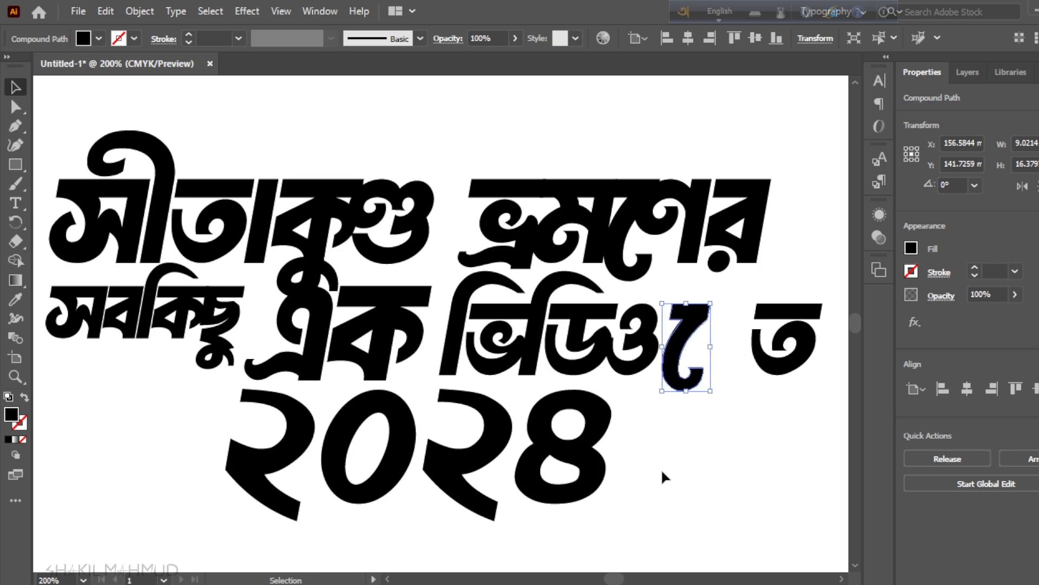
{"action": "key", "text": "Right"}
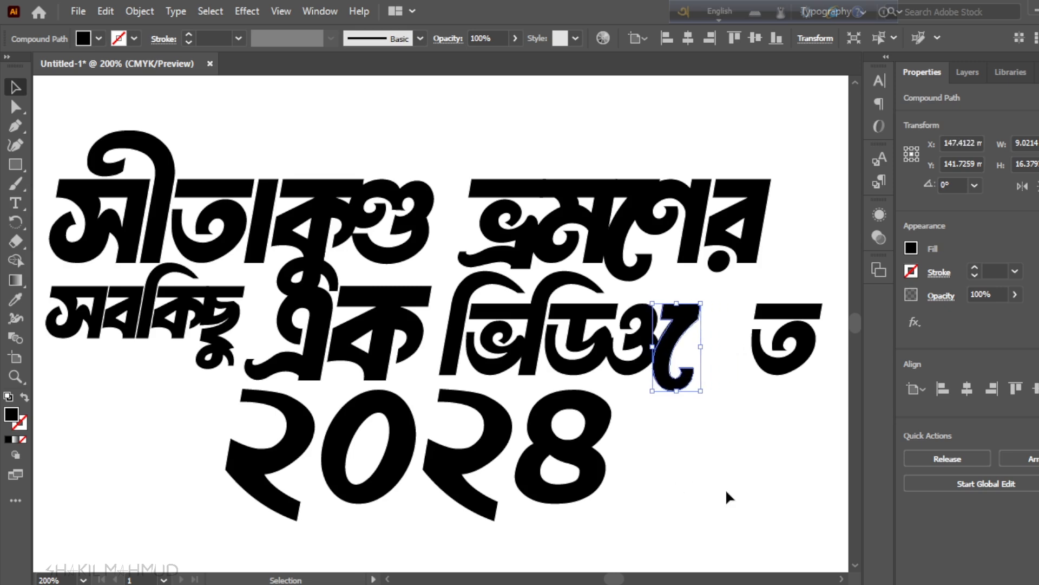
{"action": "left_click", "coordinate": [726, 489]}
Nudge the last letter ত of ভিডিওতে left until it meets the ে vowel sign
{"action": "left_click", "coordinate": [750, 366]}
{"action": "key", "text": "Left"}
{"action": "key", "text": "Left"}
{"action": "key", "text": "Left"}
{"action": "key", "text": "Left"}
{"action": "key", "text": "Left"}
{"action": "key", "text": "Left"}
{"action": "key", "text": "Left"}
{"action": "key", "text": "Left"}
{"action": "key", "text": "Left"}
{"action": "key", "text": "Left"}
{"action": "key", "text": "Left"}
{"action": "key", "text": "Left"}
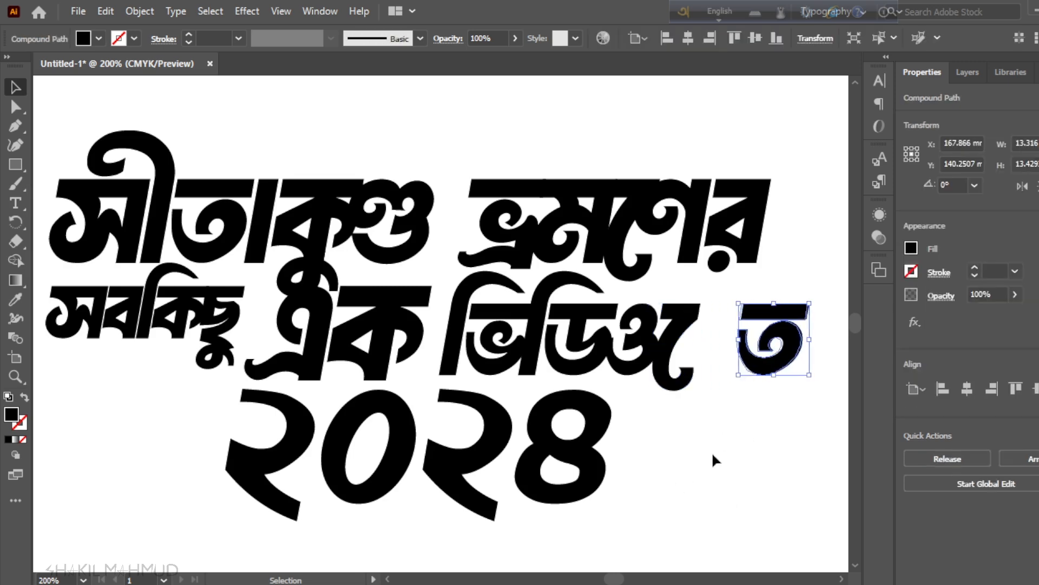
{"action": "key", "text": "Left"}
{"action": "key", "text": "Left"}
{"action": "key", "text": "Left"}
{"action": "key", "text": "Left"}
{"action": "key", "text": "Left"}
{"action": "key", "text": "Left"}
{"action": "key", "text": "Left"}
{"action": "key", "text": "Left"}
{"action": "key", "text": "Left"}
{"action": "key", "text": "Left"}
{"action": "key", "text": "Left"}
{"action": "key", "text": "Left"}
{"action": "key", "text": "Left"}
{"action": "key", "text": "Left"}
{"action": "key", "text": "Left"}
{"action": "key", "text": "Left"}
{"action": "key", "text": "Left"}
{"action": "key", "text": "Left"}
{"action": "key", "text": "Left"}
{"action": "key", "text": "Left"}
{"action": "key", "text": "Left"}
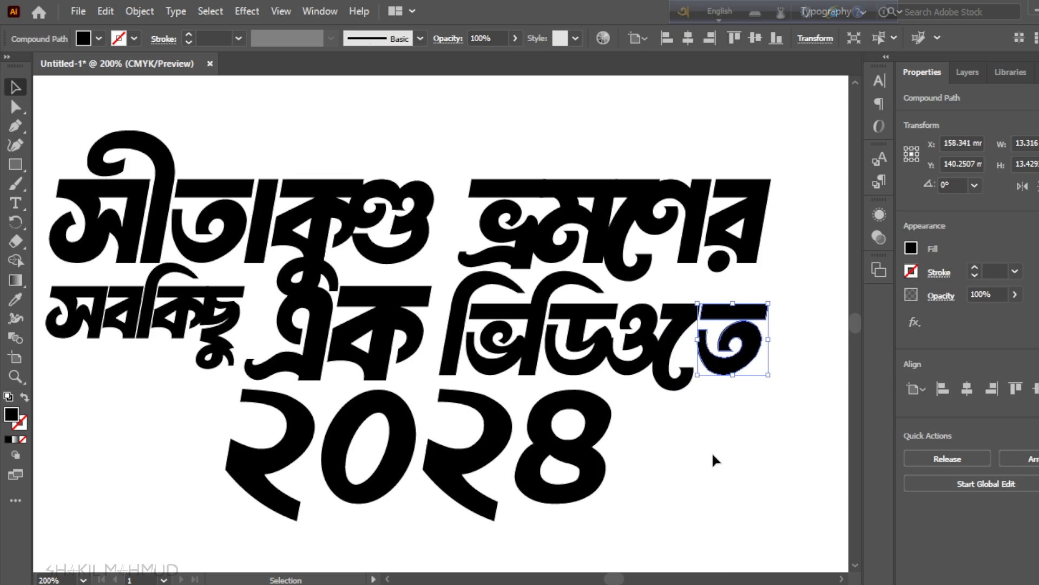
{"action": "key", "text": "Right"}
{"action": "left_click", "coordinate": [713, 452]}
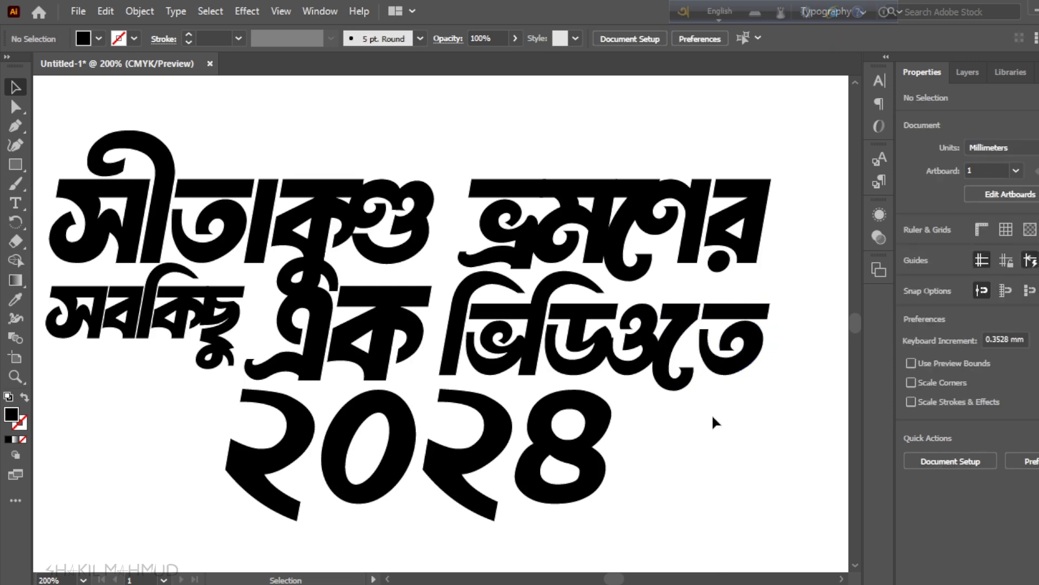
Nudge the digit ০ of the year ২০২৪ left until it joins the first ২
{"action": "scroll", "coordinate": [461, 266], "scroll_direction": "down", "scroll_amount": 2}
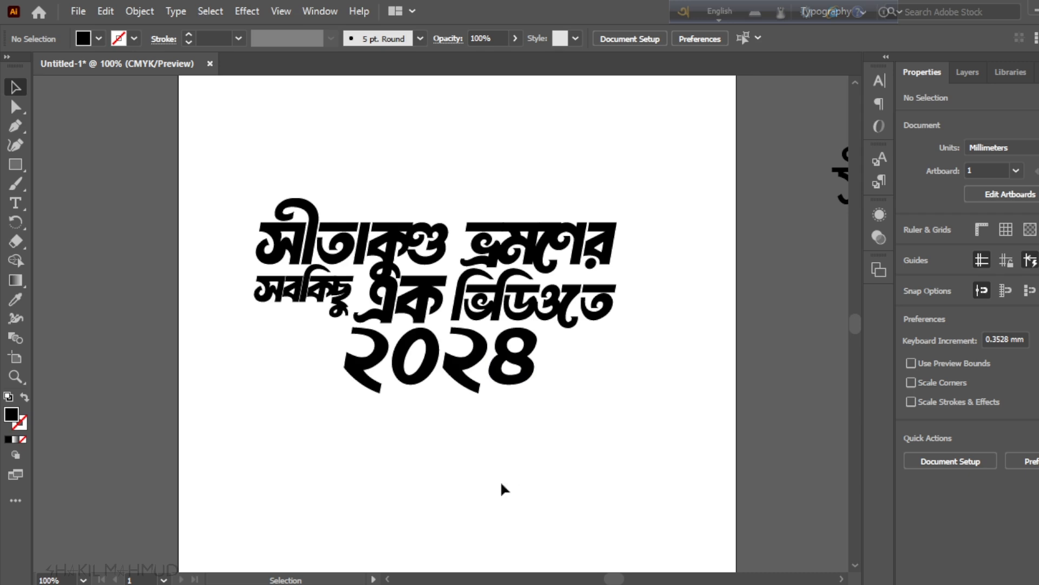
{"action": "scroll", "coordinate": [369, 363], "scroll_direction": "up", "scroll_amount": 2}
{"action": "left_click", "coordinate": [402, 366]}
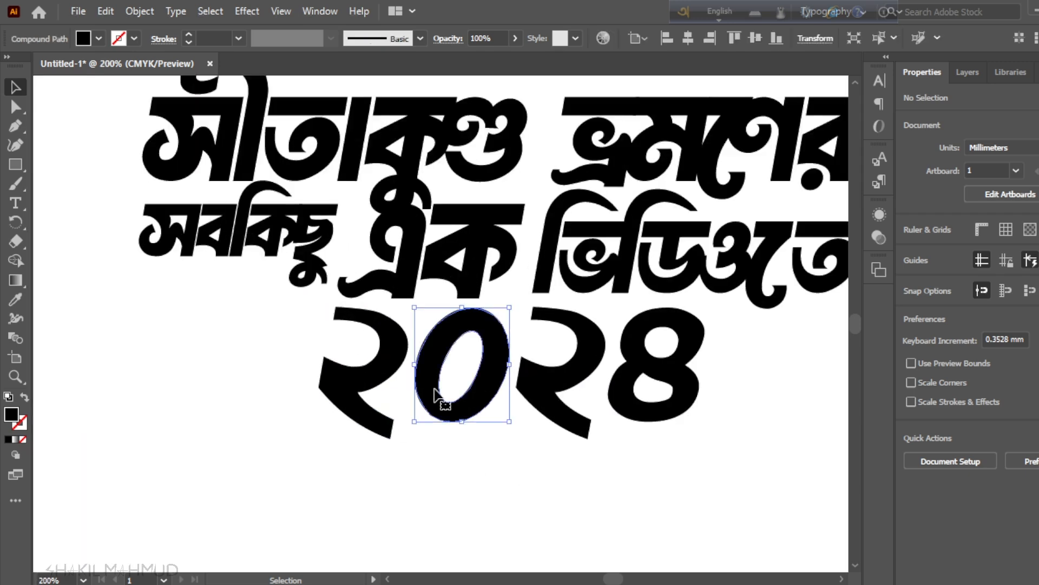
{"action": "key", "text": "Left"}
{"action": "key", "text": "Left"}
{"action": "key", "text": "Left"}
{"action": "key", "text": "Left"}
{"action": "left_click", "coordinate": [451, 477]}
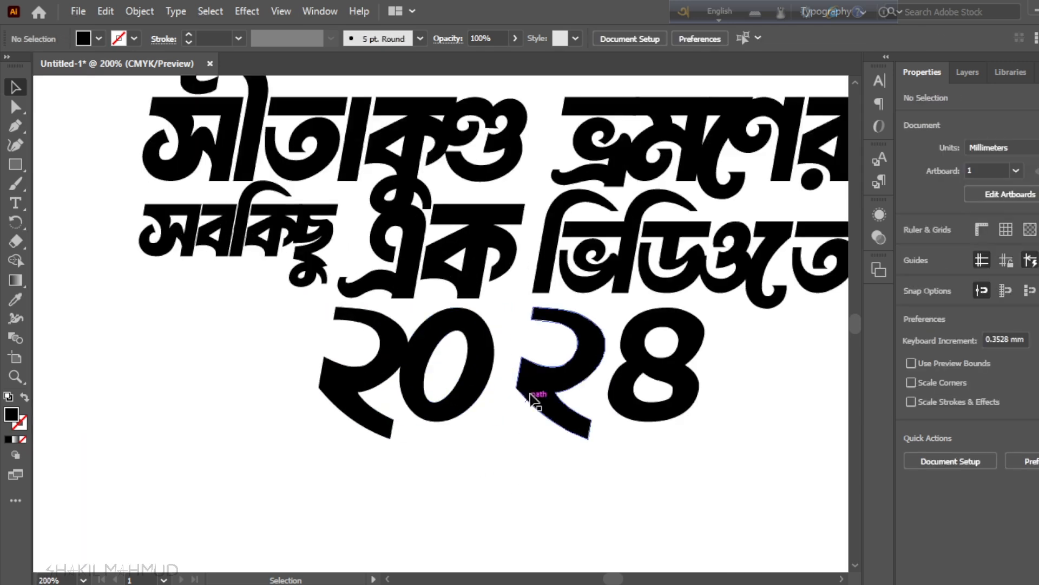
Nudge the second ২ of the year left until it overlaps the edge of the digit ০
{"action": "left_click", "coordinate": [531, 400]}
{"action": "key", "text": "Left"}
{"action": "key", "text": "Left"}
{"action": "key", "text": "Left"}
{"action": "key", "text": "Left"}
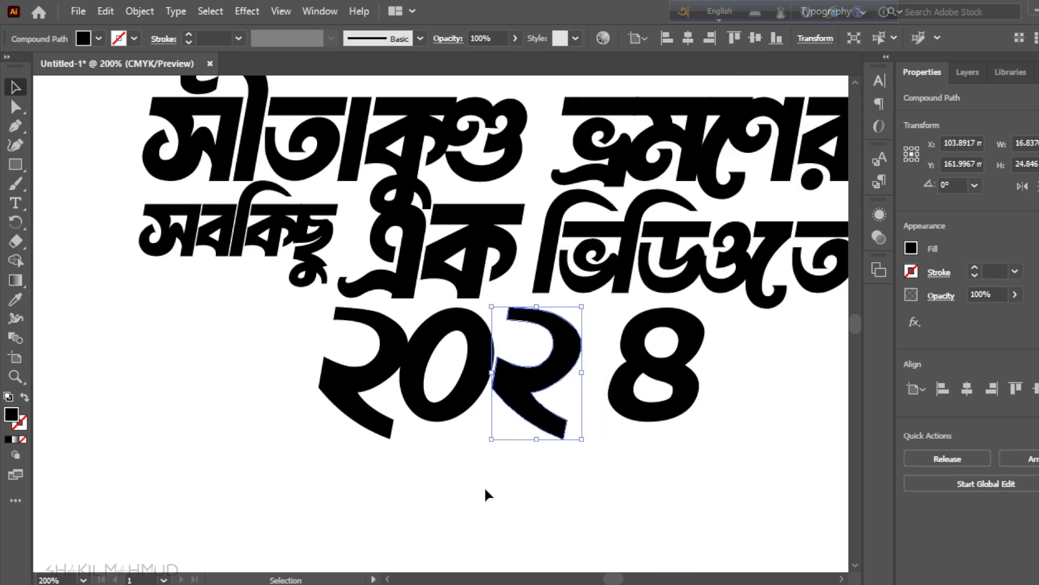
{"action": "key", "text": "Left"}
{"action": "key", "text": "Left"}
{"action": "key", "text": "Left"}
{"action": "key", "text": "Left"}
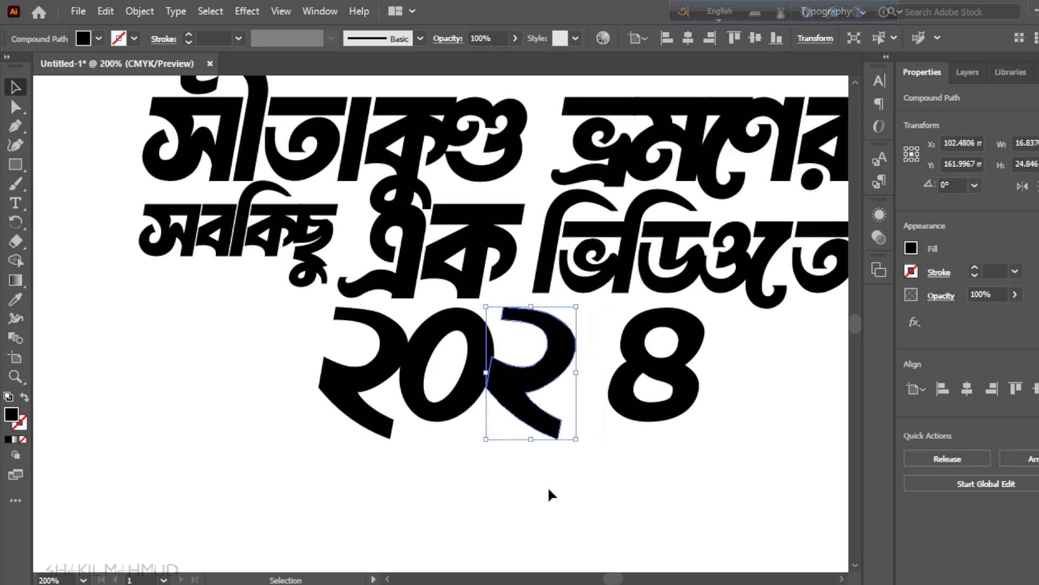
{"action": "left_click", "coordinate": [582, 487]}
Nudge the digit ৪ of the year ২০২৪ left until it overlaps the edge of the second ২
{"action": "left_click", "coordinate": [612, 404]}
{"action": "key", "text": "Left"}
{"action": "key", "text": "Left"}
{"action": "key", "text": "Left"}
{"action": "key", "text": "Left"}
{"action": "key", "text": "Left"}
{"action": "key", "text": "Left"}
{"action": "key", "text": "Left"}
{"action": "key", "text": "Left"}
{"action": "key", "text": "Left"}
{"action": "key", "text": "Left"}
{"action": "key", "text": "Left"}
{"action": "key", "text": "Left"}
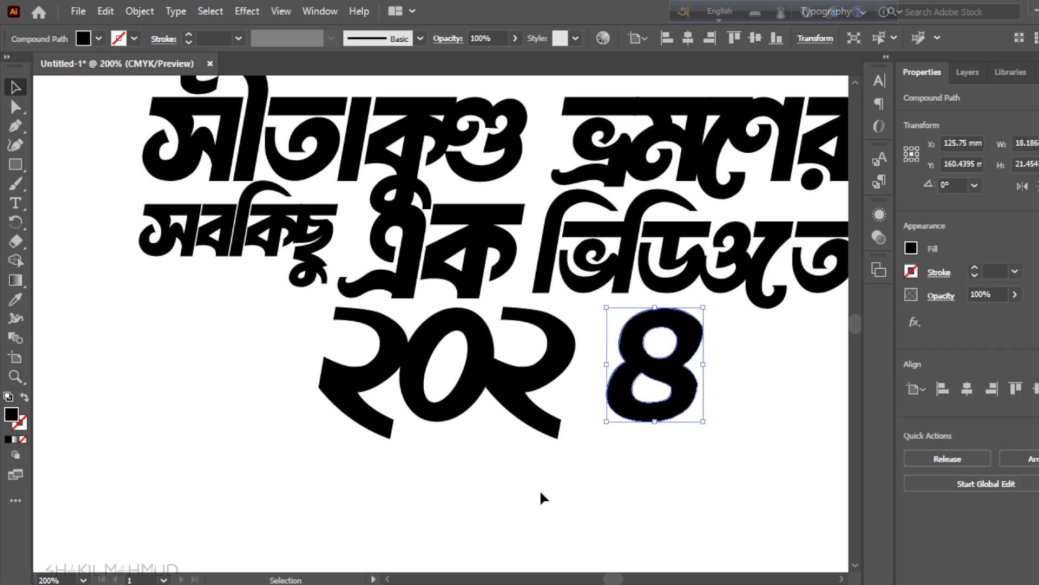
{"action": "key", "text": "Left"}
{"action": "key", "text": "Left"}
{"action": "key", "text": "Left"}
{"action": "key", "text": "Left"}
{"action": "key", "text": "Left"}
{"action": "key", "text": "Left"}
{"action": "key", "text": "Left"}
{"action": "key", "text": "Left"}
{"action": "key", "text": "Left"}
{"action": "key", "text": "Left"}
{"action": "key", "text": "Left"}
{"action": "key", "text": "Left"}
{"action": "key", "text": "Left"}
{"action": "key", "text": "Left"}
{"action": "key", "text": "Left"}
{"action": "key", "text": "Left"}
{"action": "key", "text": "Left"}
{"action": "key", "text": "Left"}
{"action": "key", "text": "Left"}
{"action": "key", "text": "Left"}
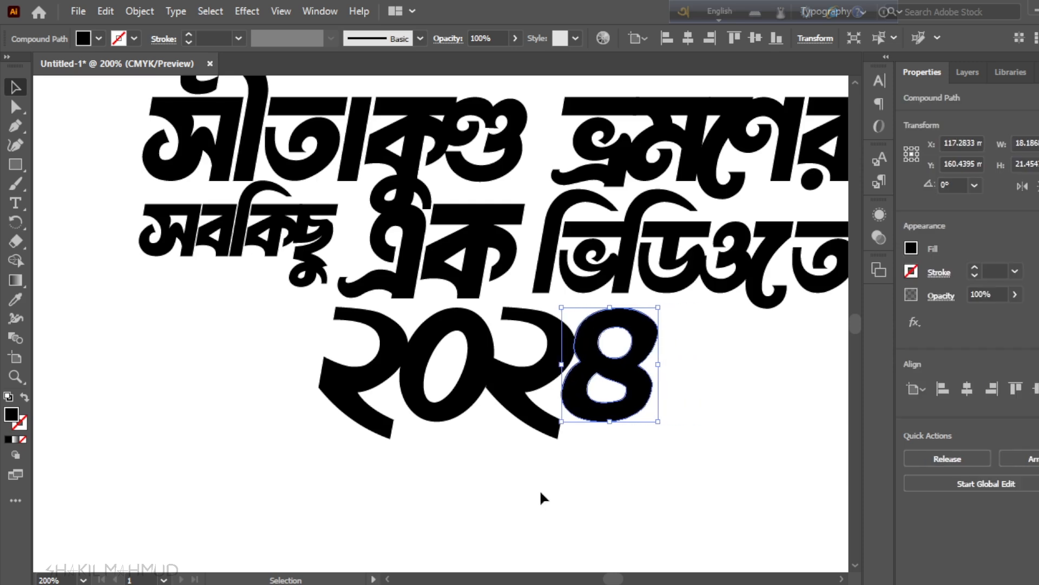
{"action": "left_click", "coordinate": [632, 487]}
Examine the whole title and the overlapping letter outlines in the word সীতাকুণ্ড
{"action": "scroll", "coordinate": [443, 444], "scroll_direction": "down", "scroll_amount": 3}
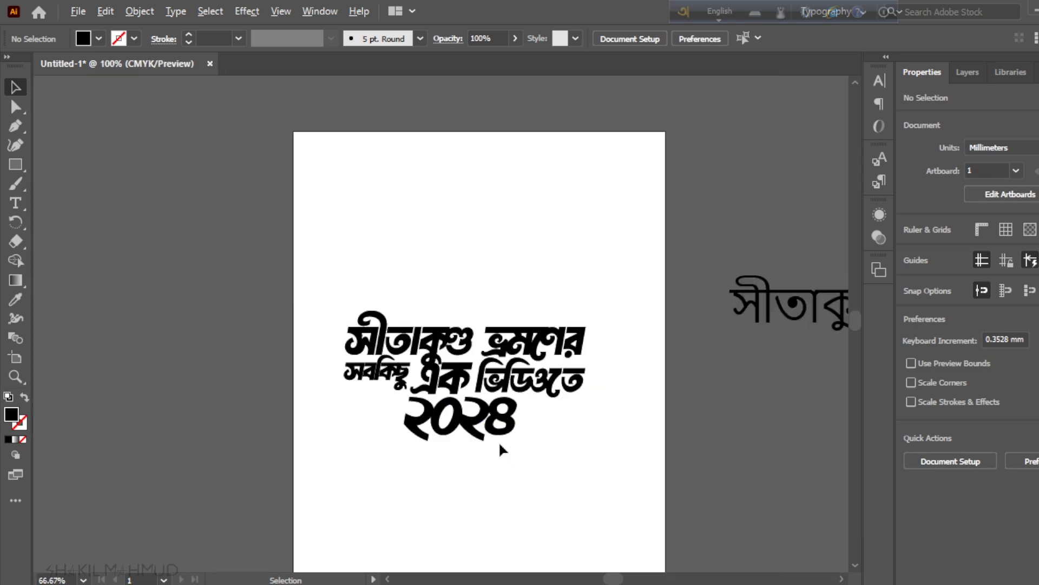
{"action": "scroll", "coordinate": [498, 440], "scroll_direction": "up", "scroll_amount": 3}
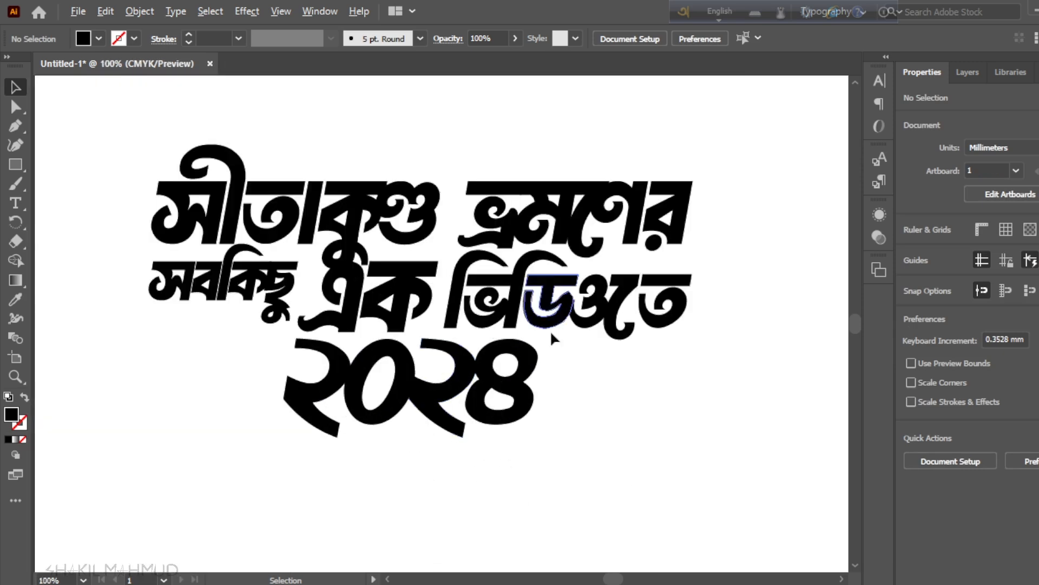
{"action": "scroll", "coordinate": [406, 368], "scroll_direction": "down", "scroll_amount": 2}
{"action": "scroll", "coordinate": [407, 255], "scroll_direction": "up", "scroll_amount": 3}
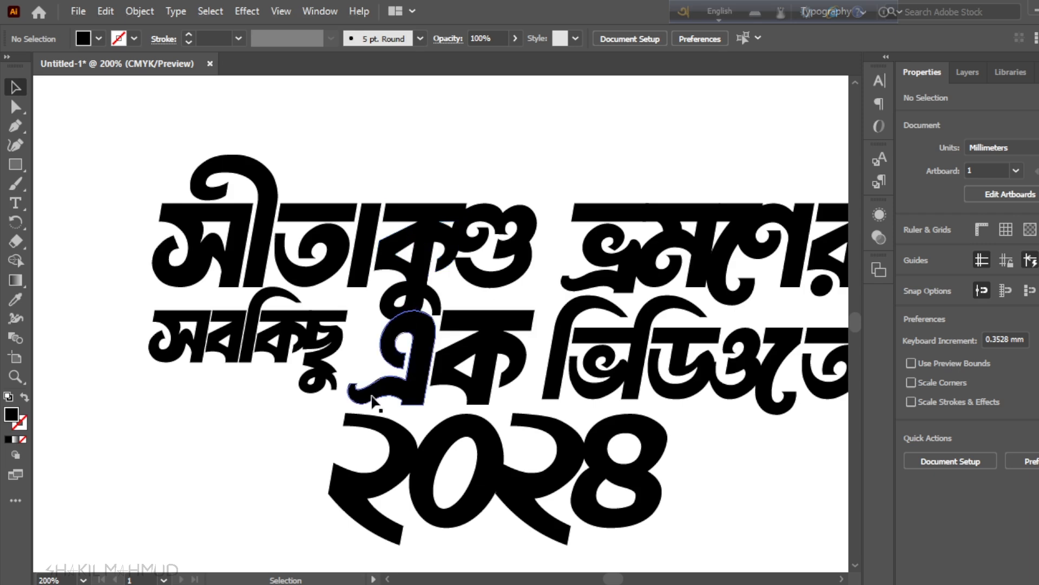
{"action": "left_click_drag", "start_coordinate": [100, 162], "coordinate": [538, 283]}
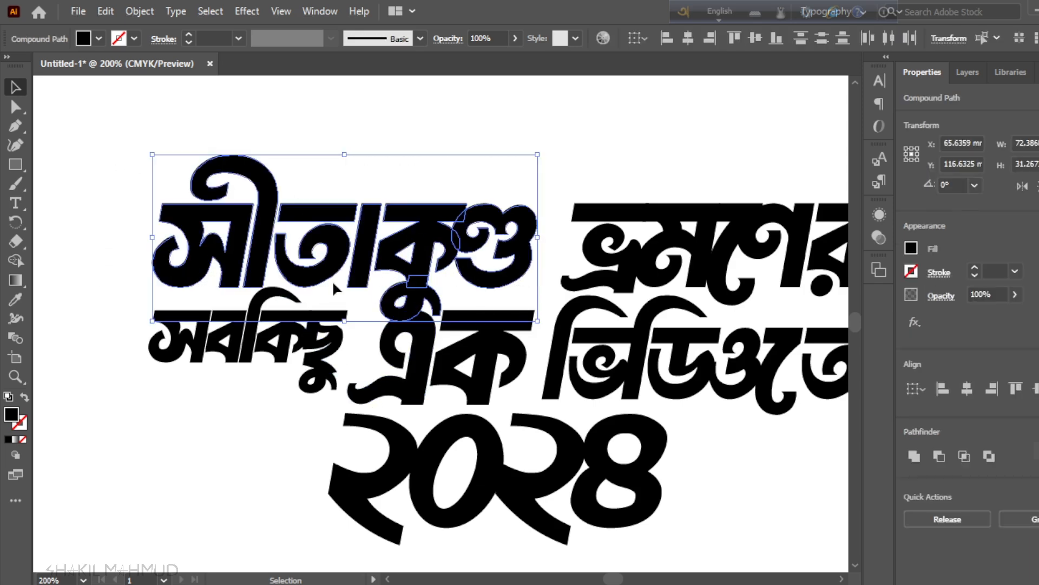
{"action": "scroll", "coordinate": [240, 205], "scroll_direction": "up", "scroll_amount": 1}
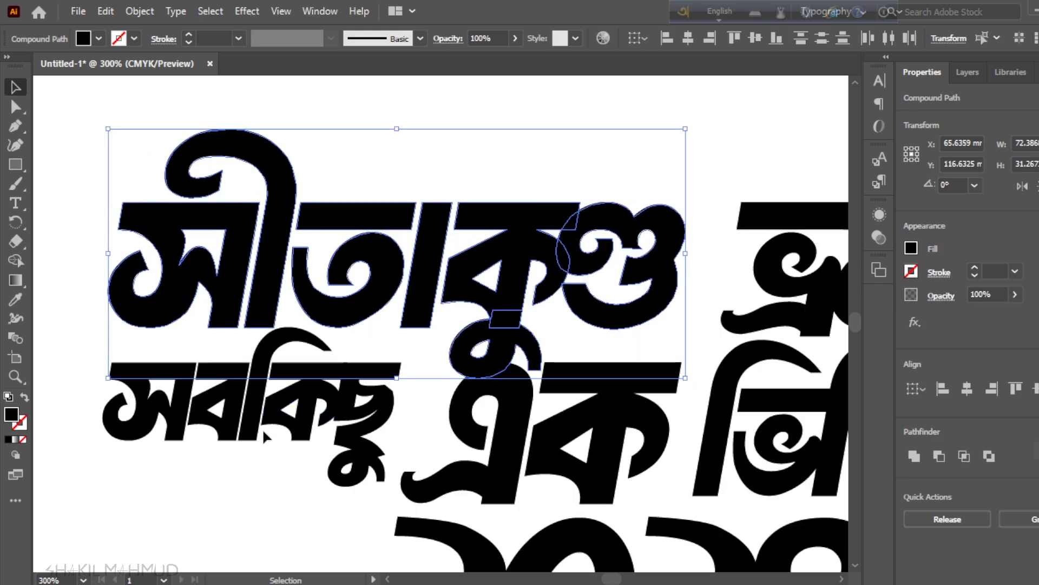
{"action": "left_click", "coordinate": [298, 491]}
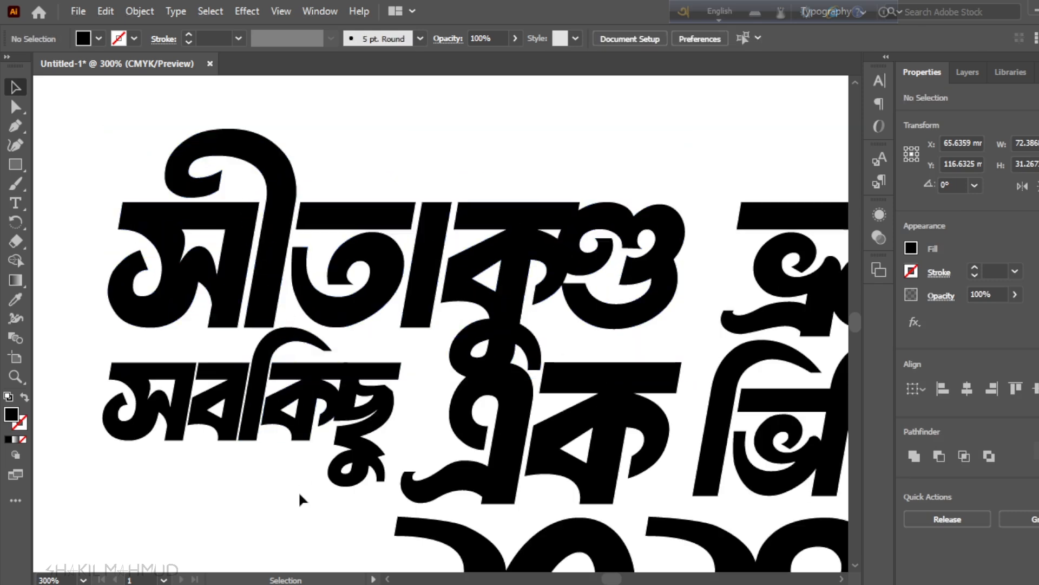
Try nudging the letter ত of সীতাকুণ্ড left onto the ী sign, and move it back to its original position
{"action": "left_click", "coordinate": [349, 314]}
{"action": "key", "text": "Left"}
{"action": "key", "text": "Left"}
{"action": "key", "text": "Left"}
{"action": "key", "text": "Left"}
{"action": "key", "text": "Left"}
{"action": "key", "text": "Left"}
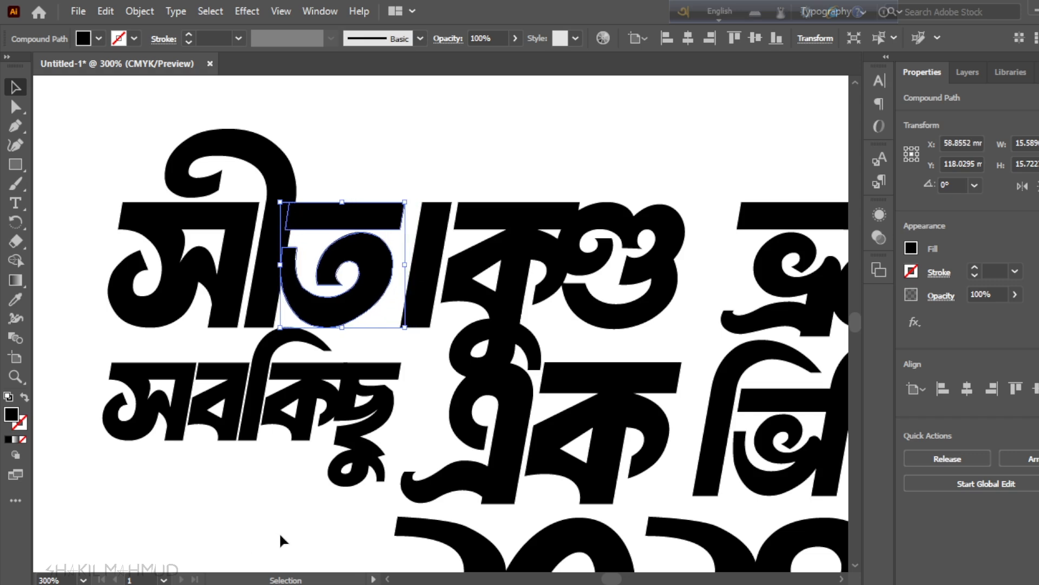
{"action": "key", "text": "Right"}
{"action": "key", "text": "Right"}
{"action": "key", "text": "Right"}
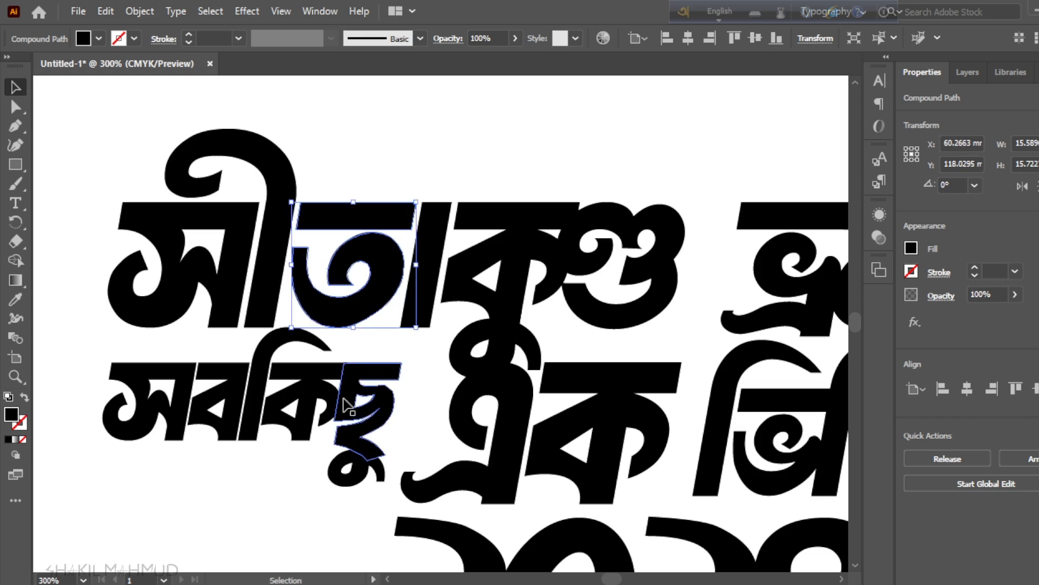
{"action": "left_click", "coordinate": [252, 465]}
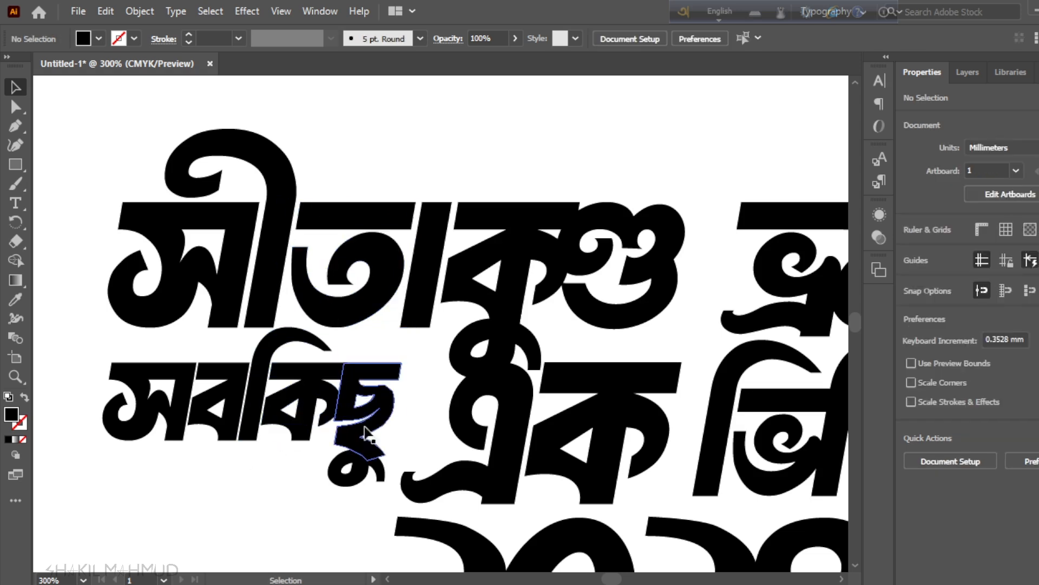
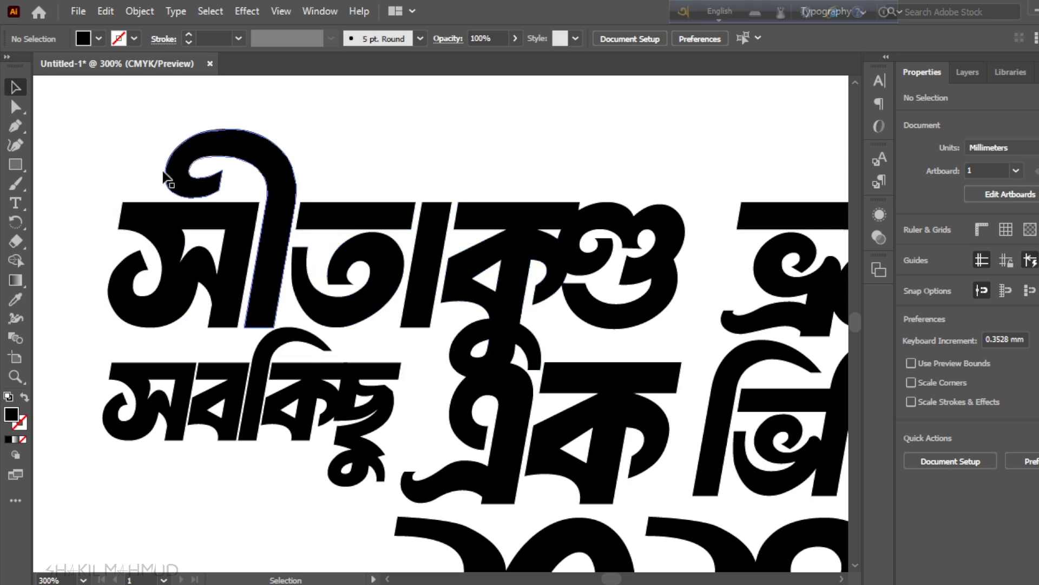
Start an Offset Path on the ু sign of সীতাকুণ্ড and preview a 1 mm offset with miter joins
{"action": "left_click", "coordinate": [510, 331]}
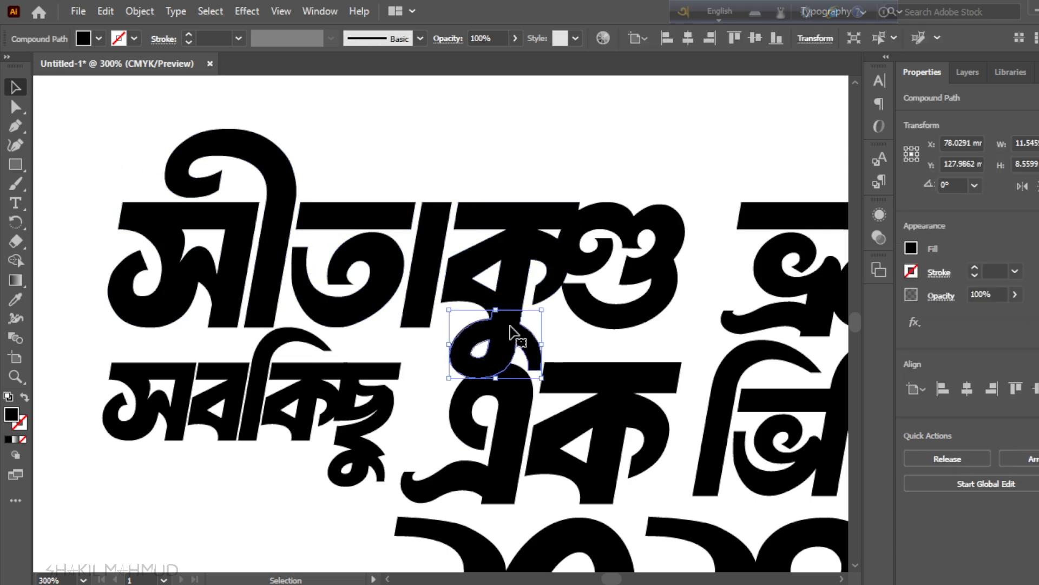
{"action": "left_click", "coordinate": [135, 12]}
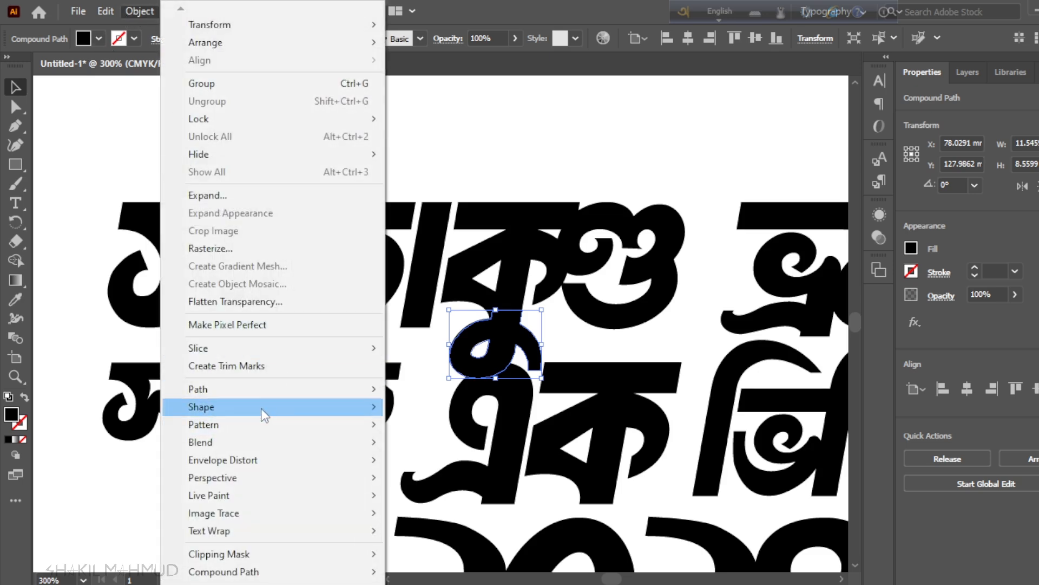
{"action": "mouse_move", "coordinate": [261, 396]}
{"action": "left_click", "coordinate": [466, 448]}
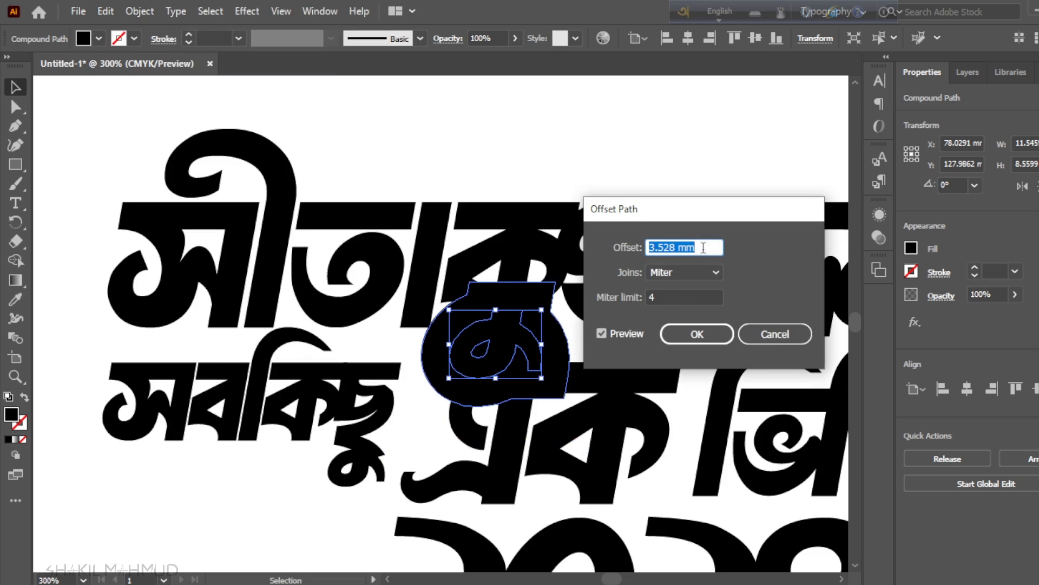
{"action": "type", "text": "1"}
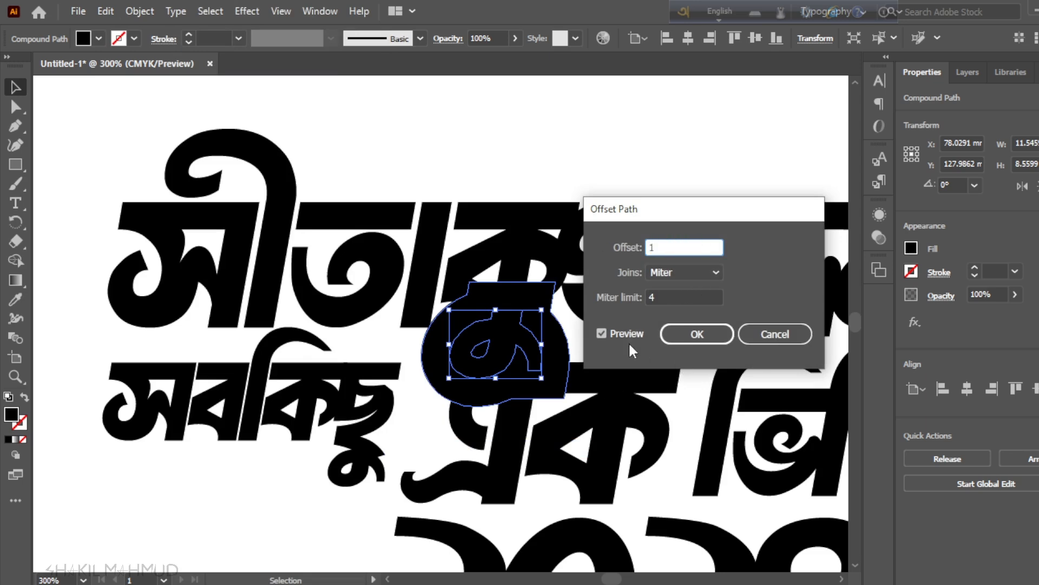
{"action": "left_click", "coordinate": [606, 333]}
{"action": "left_click", "coordinate": [606, 333]}
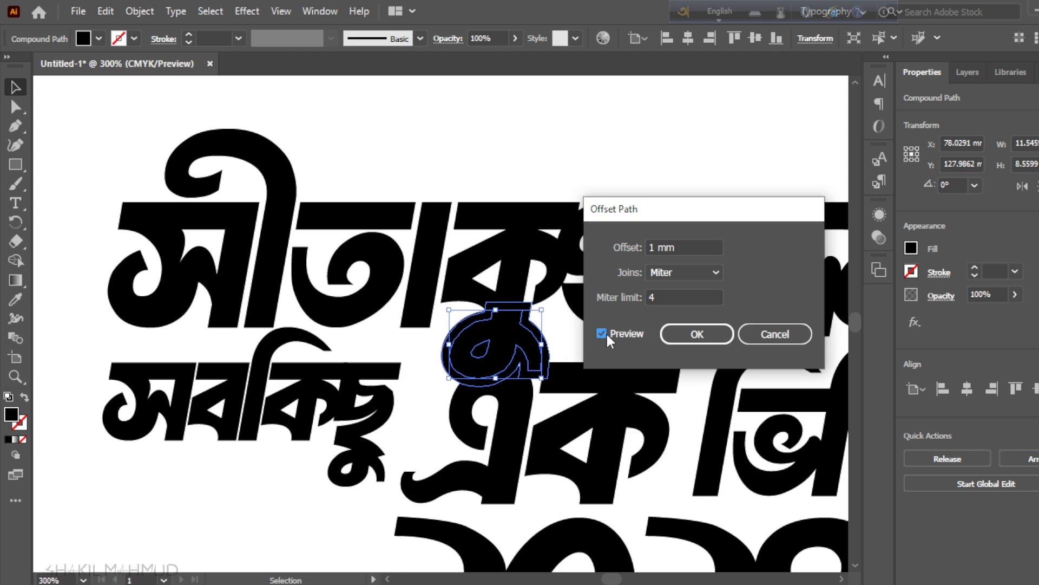
{"action": "left_click", "coordinate": [606, 333]}
{"action": "left_click", "coordinate": [606, 332]}
{"action": "left_click", "coordinate": [696, 275]}
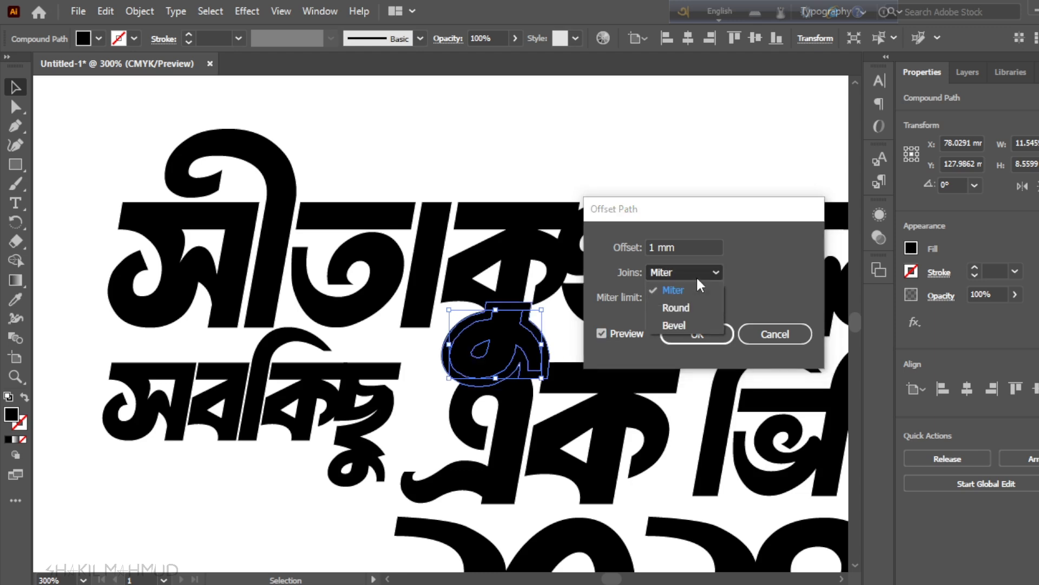
{"action": "left_click", "coordinate": [703, 275]}
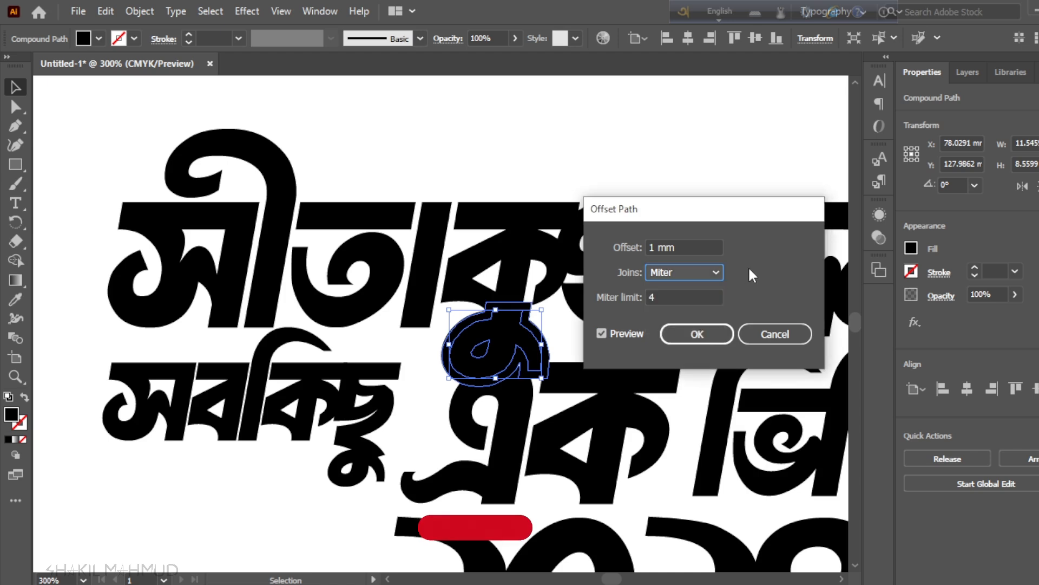
Set the offset to 0.5 mm, compare its preview, and apply it to the ু sign
{"action": "left_click", "coordinate": [676, 247]}
{"action": "key", "text": "BackSpace"}
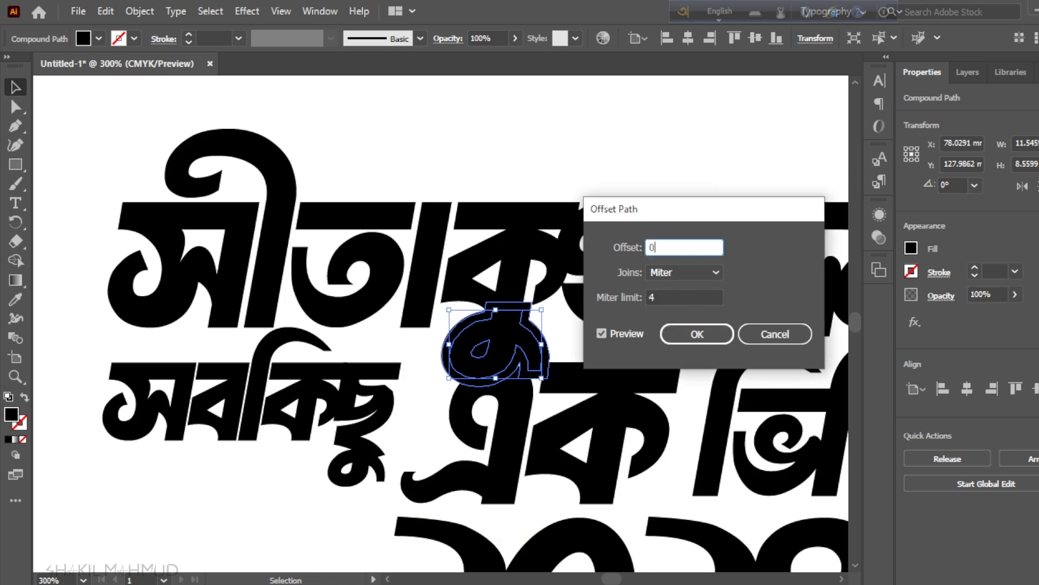
{"action": "type", "text": "0.5"}
{"action": "left_click", "coordinate": [601, 334]}
{"action": "left_click", "coordinate": [601, 333]}
{"action": "left_click", "coordinate": [601, 333]}
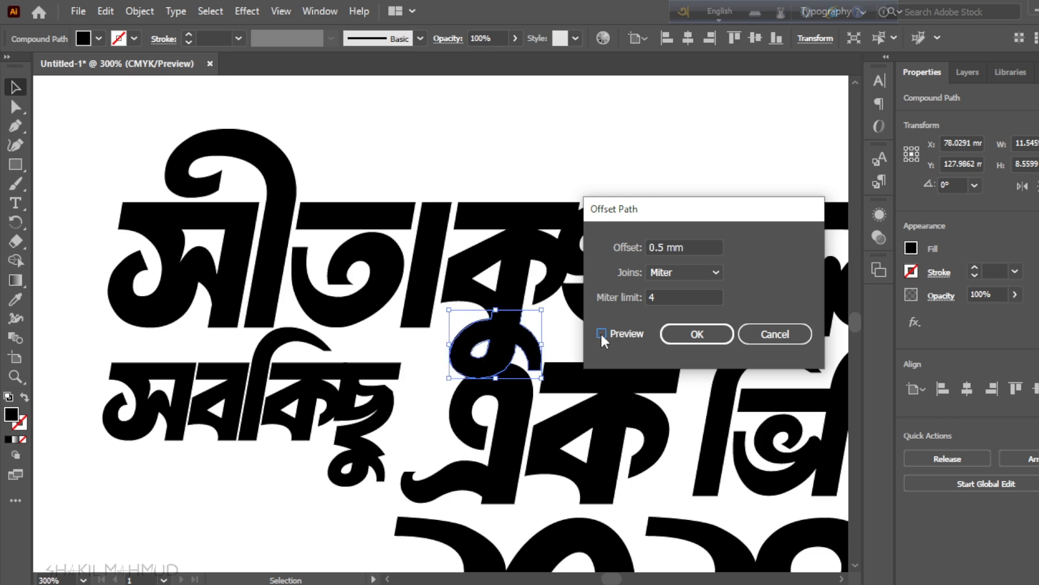
{"action": "left_click", "coordinate": [601, 333]}
{"action": "left_click", "coordinate": [601, 333]}
{"action": "left_click", "coordinate": [600, 333]}
{"action": "left_click", "coordinate": [601, 333]}
{"action": "left_click", "coordinate": [601, 334]}
{"action": "left_click", "coordinate": [699, 334]}
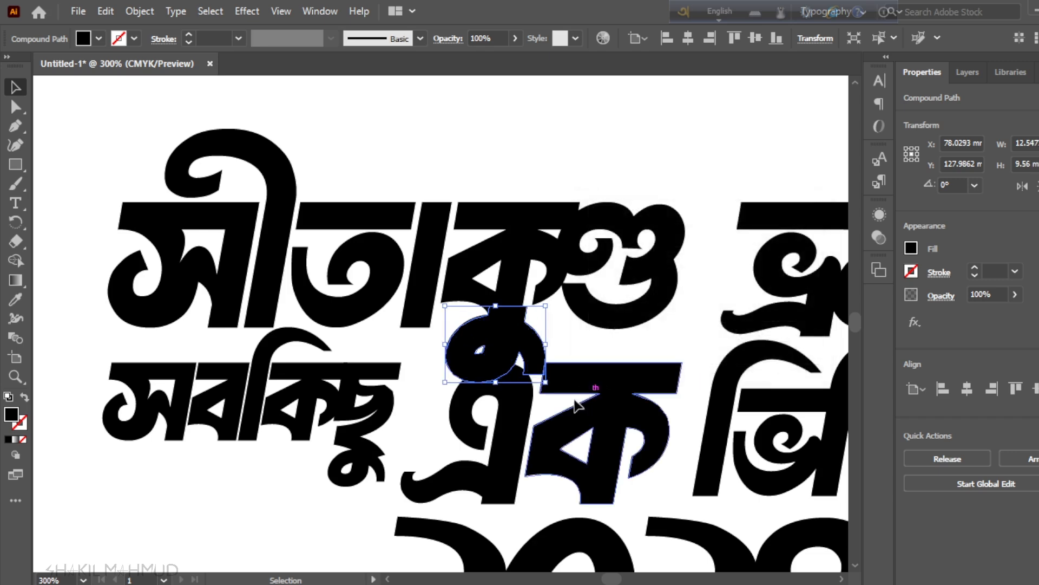
{"action": "scroll", "coordinate": [533, 368], "scroll_direction": "up", "scroll_amount": 1}
{"action": "left_click", "coordinate": [586, 331]}
{"action": "left_click", "coordinate": [523, 345]}
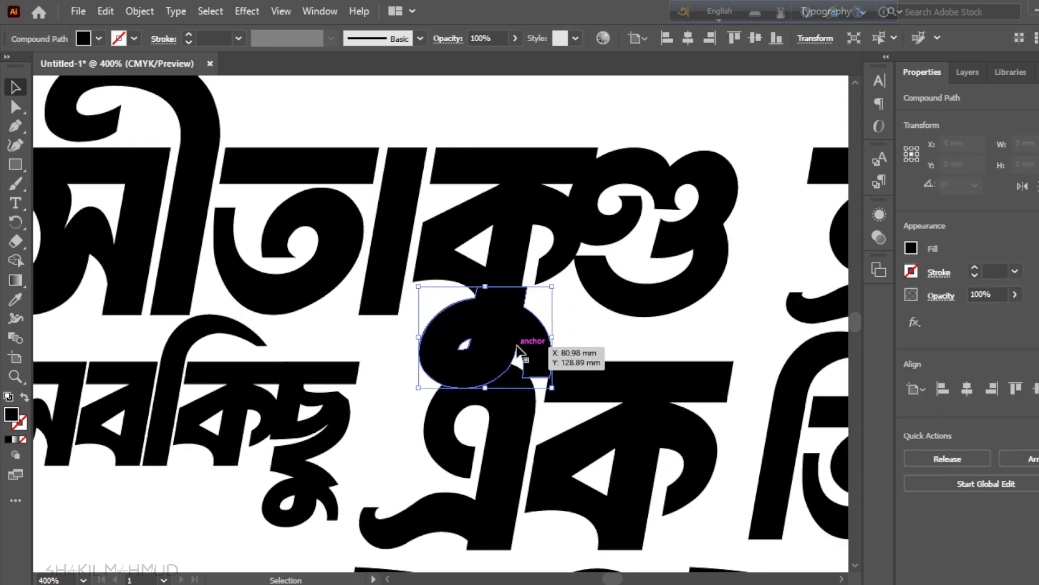
{"action": "scroll", "coordinate": [523, 344], "scroll_direction": "up", "scroll_amount": 2}
{"action": "left_click", "coordinate": [509, 324]}
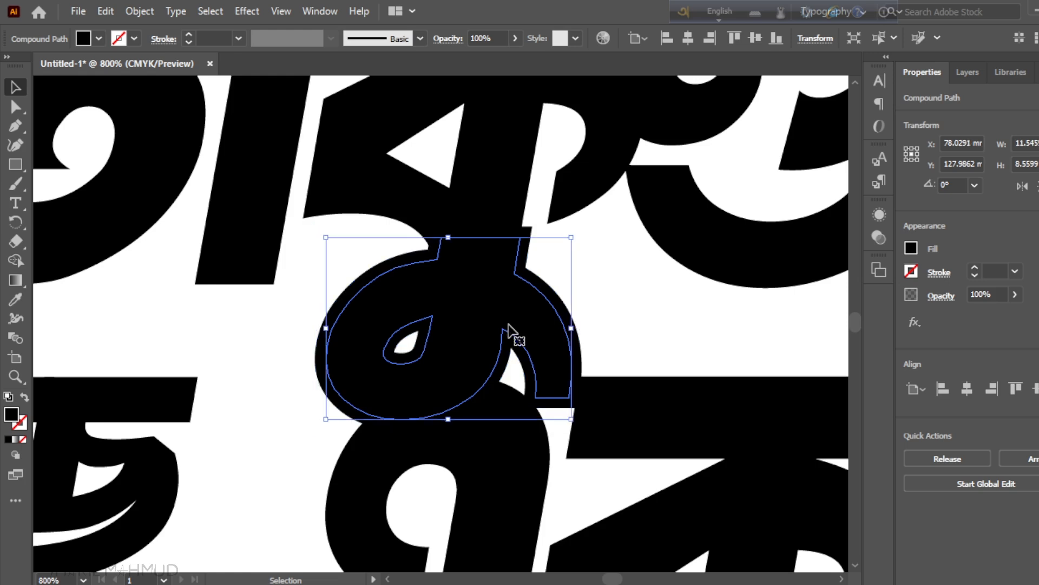
{"action": "left_click", "coordinate": [15, 260]}
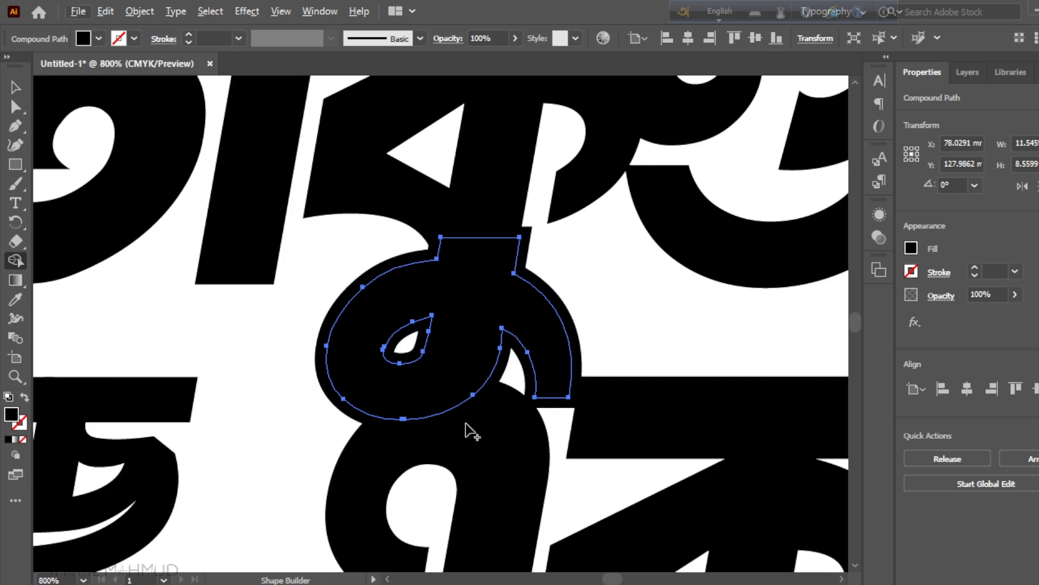
{"action": "left_click", "coordinate": [13, 93]}
{"action": "left_click", "coordinate": [487, 497], "text": "shift"}
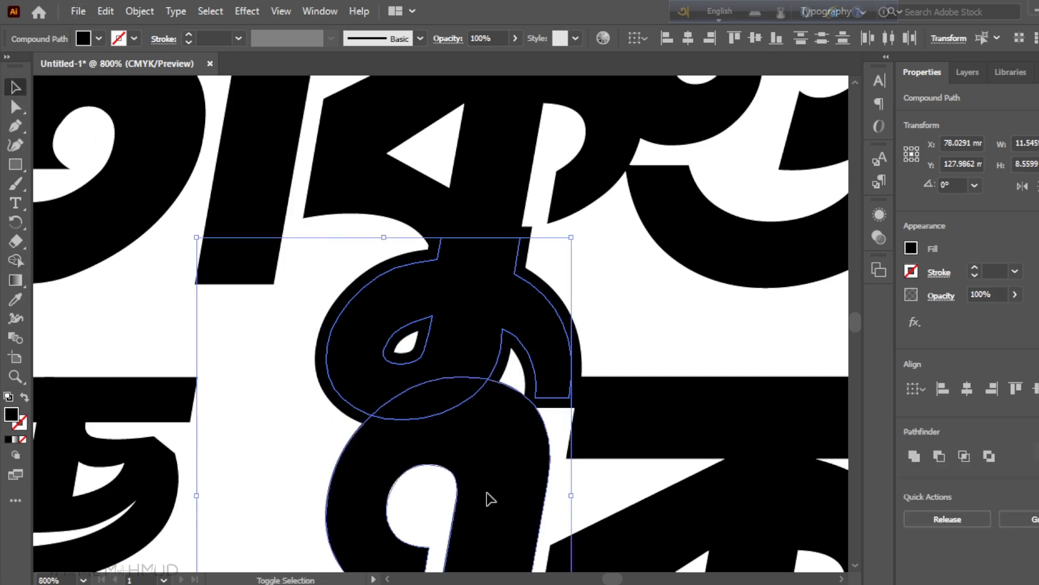
Try removing the outer and inner offset bands around the ু sign with the Shape Builder tool
{"action": "left_click_drag", "start_coordinate": [242, 329], "coordinate": [461, 368]}
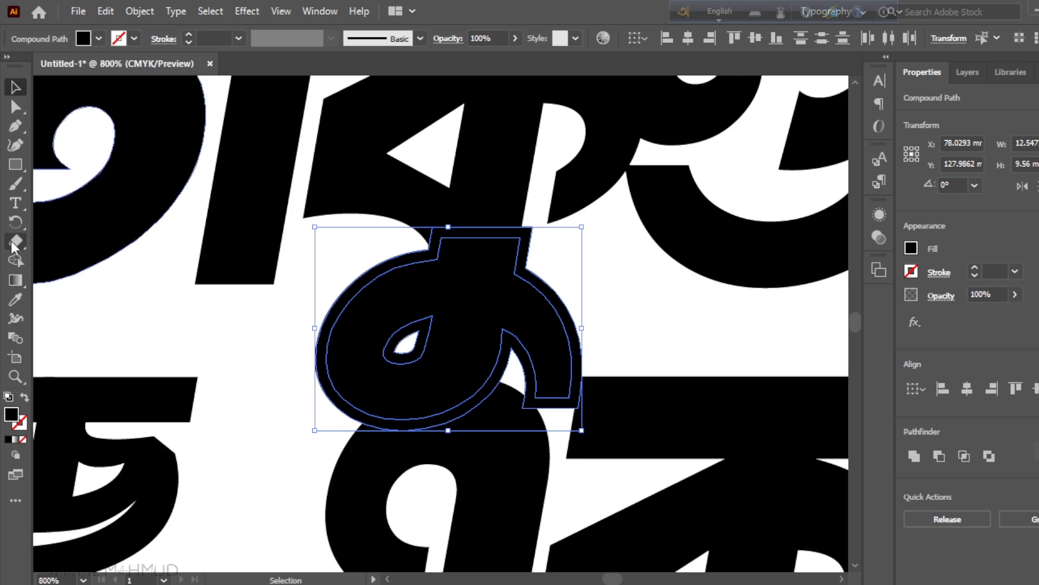
{"action": "left_click", "coordinate": [16, 260]}
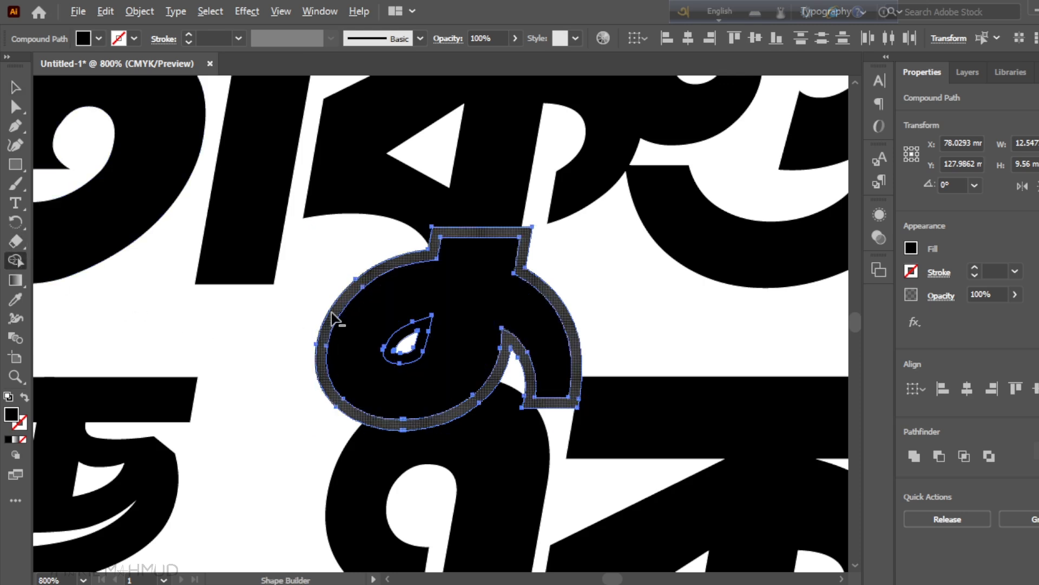
{"action": "left_click", "coordinate": [332, 318], "text": "alt"}
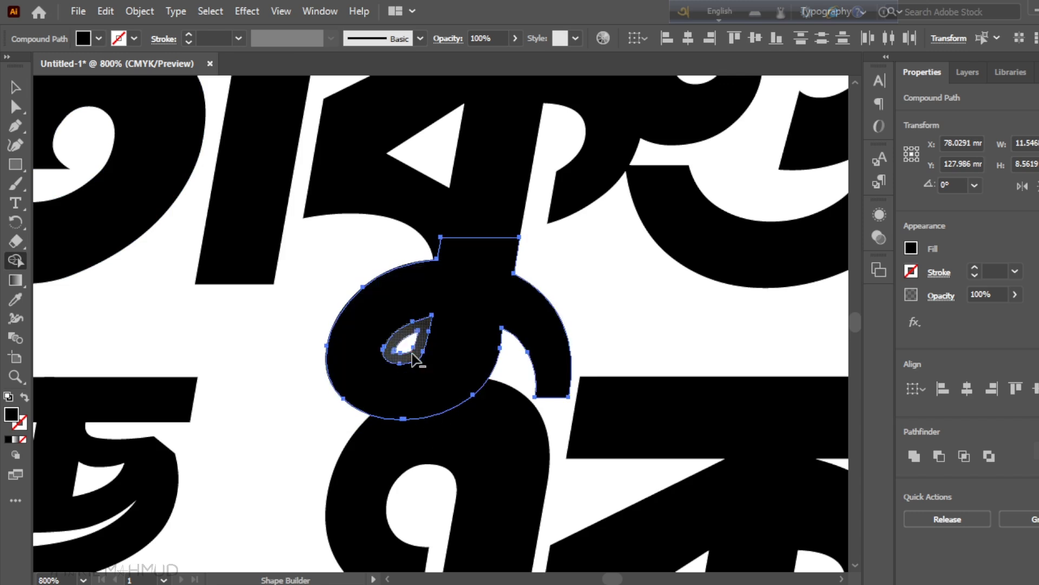
{"action": "left_click", "coordinate": [413, 354], "text": "alt"}
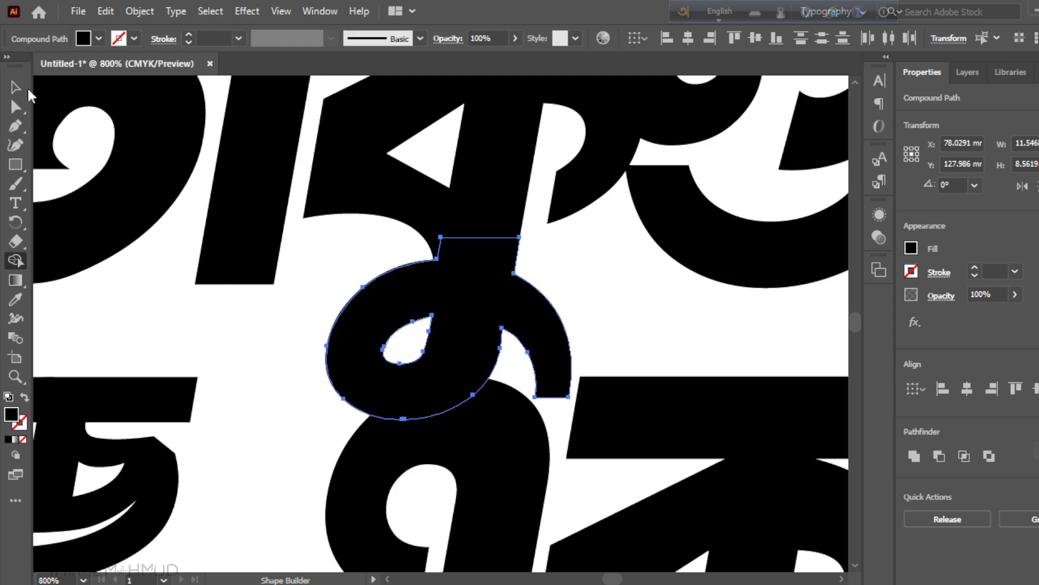
{"action": "left_click", "coordinate": [19, 82]}
{"action": "scroll", "coordinate": [464, 399], "scroll_direction": "down", "scroll_amount": 2}
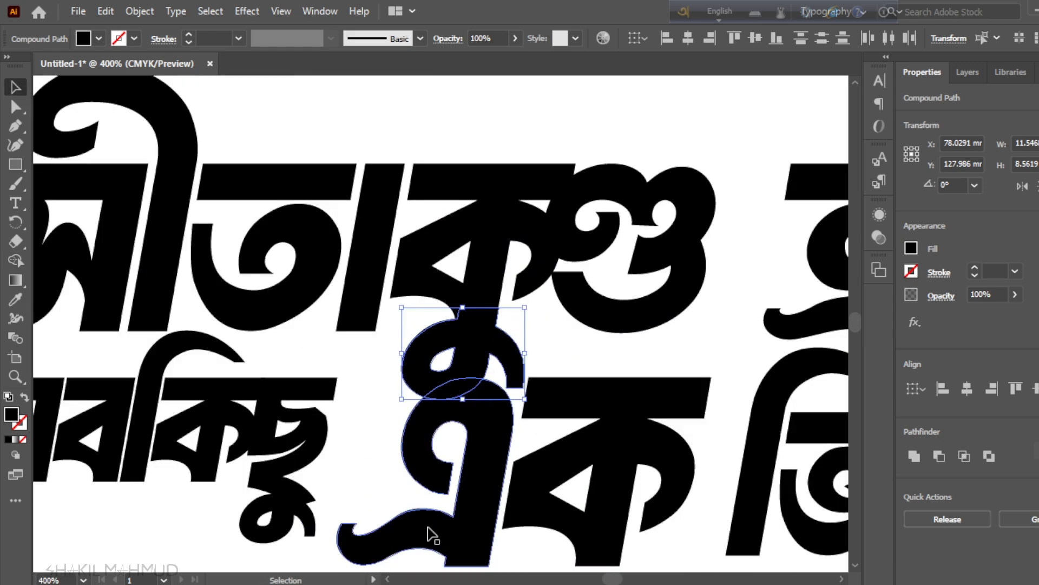
{"action": "scroll", "coordinate": [469, 408], "scroll_direction": "up", "scroll_amount": 1}
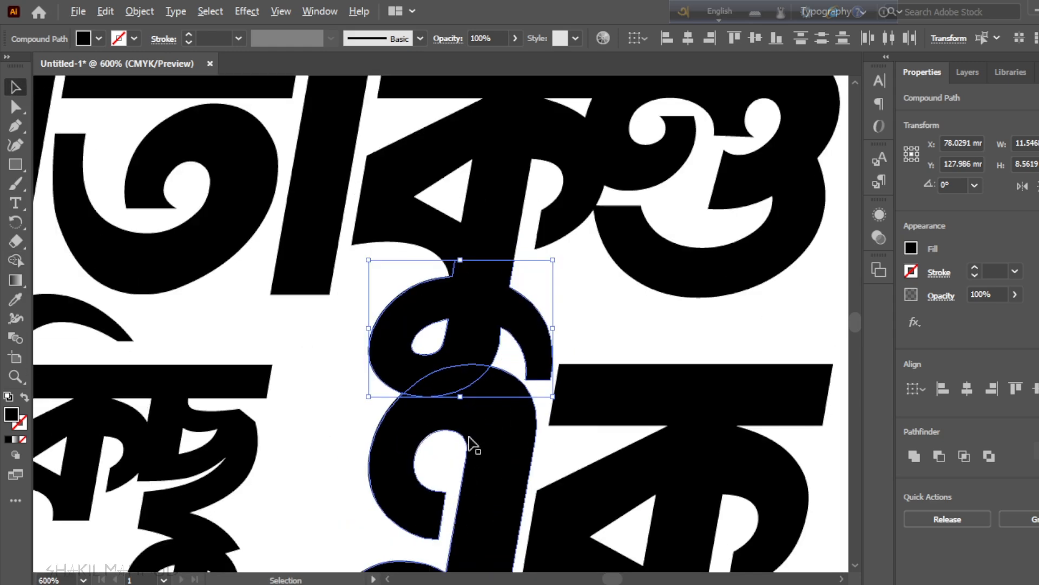
{"action": "left_click", "coordinate": [580, 334]}
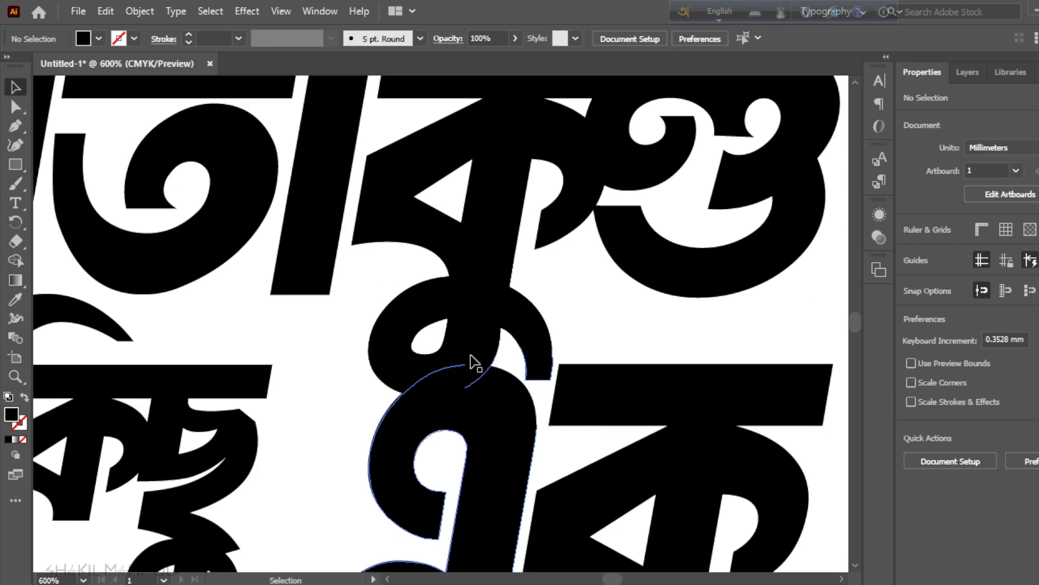
Remove the offset bands around and inside the ু sign of সীতাকুণ্ড with Shape Builder, cutting a gap above এ, and merge the overlap into the sign
{"action": "left_click", "coordinate": [489, 351]}
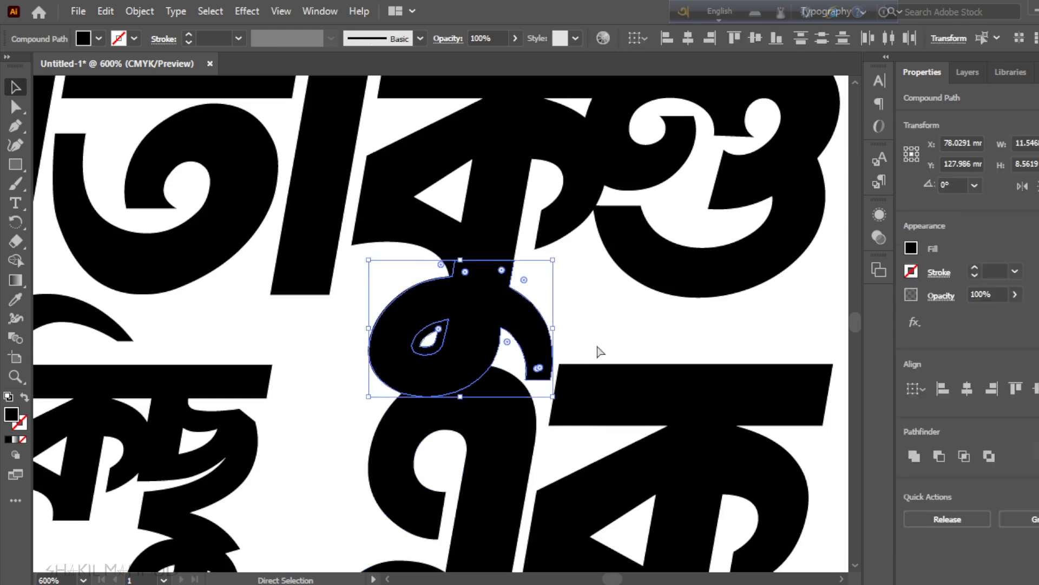
{"action": "left_click", "coordinate": [517, 488], "text": "shift"}
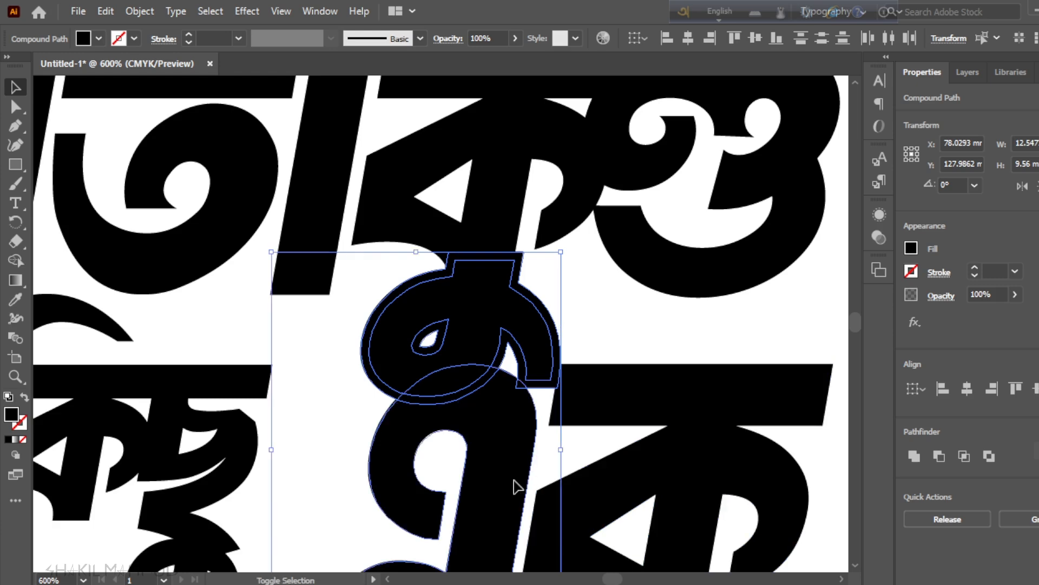
{"action": "left_click", "coordinate": [16, 261]}
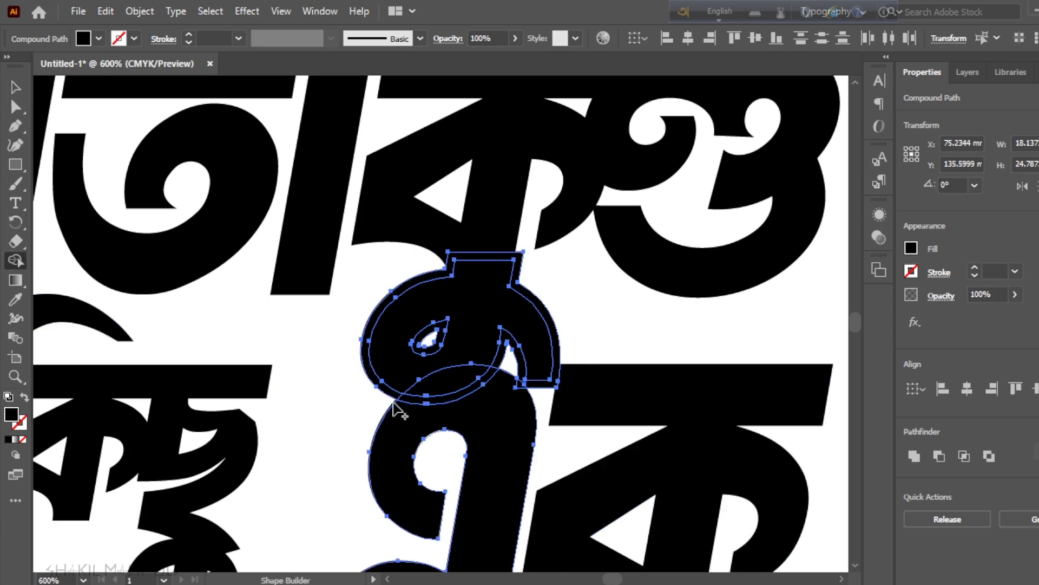
{"action": "scroll", "coordinate": [437, 413], "scroll_direction": "up", "scroll_amount": 1}
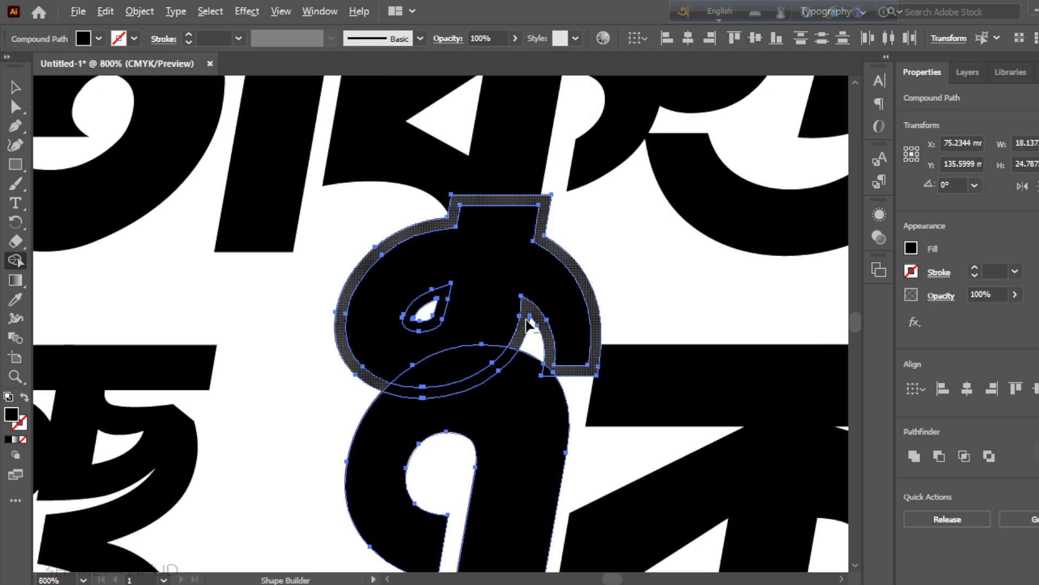
{"action": "left_click", "coordinate": [508, 360], "text": "alt"}
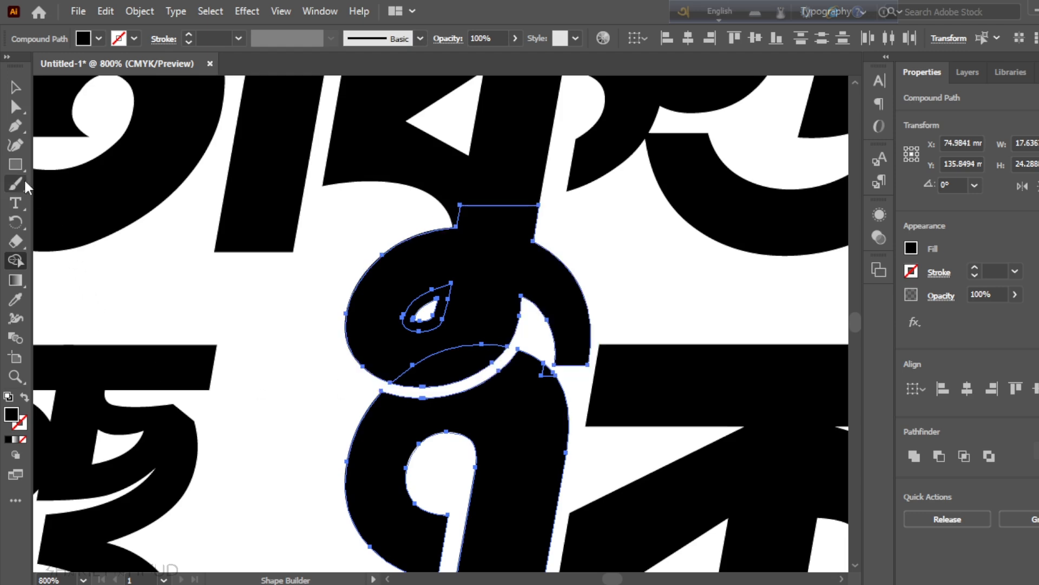
{"action": "mouse_move", "coordinate": [445, 371]}
{"action": "left_mouse_down"}
{"action": "mouse_move", "coordinate": [414, 358]}
{"action": "mouse_move", "coordinate": [437, 325]}
{"action": "left_mouse_up"}
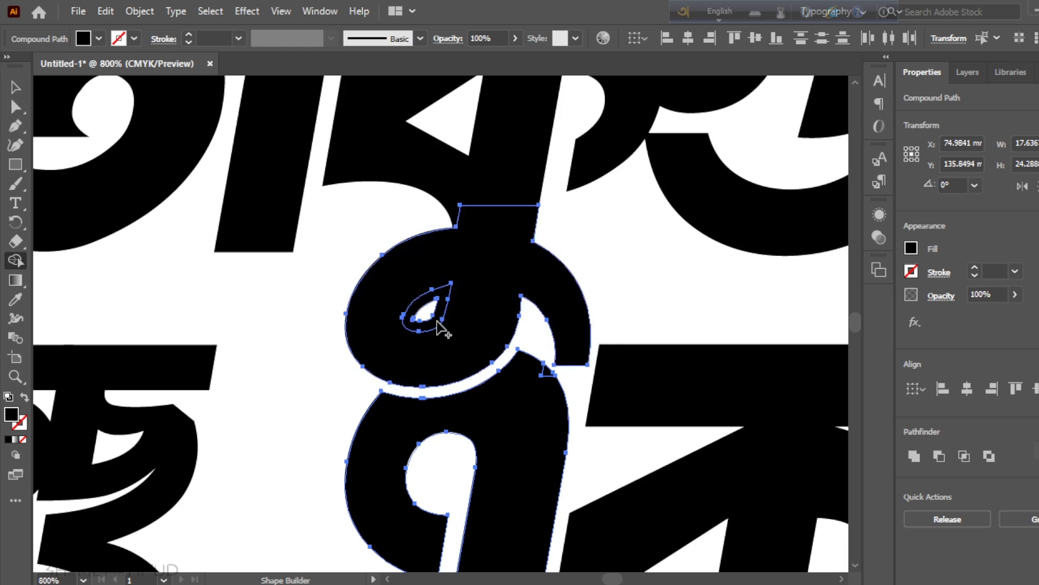
{"action": "left_click", "coordinate": [437, 322], "text": "alt"}
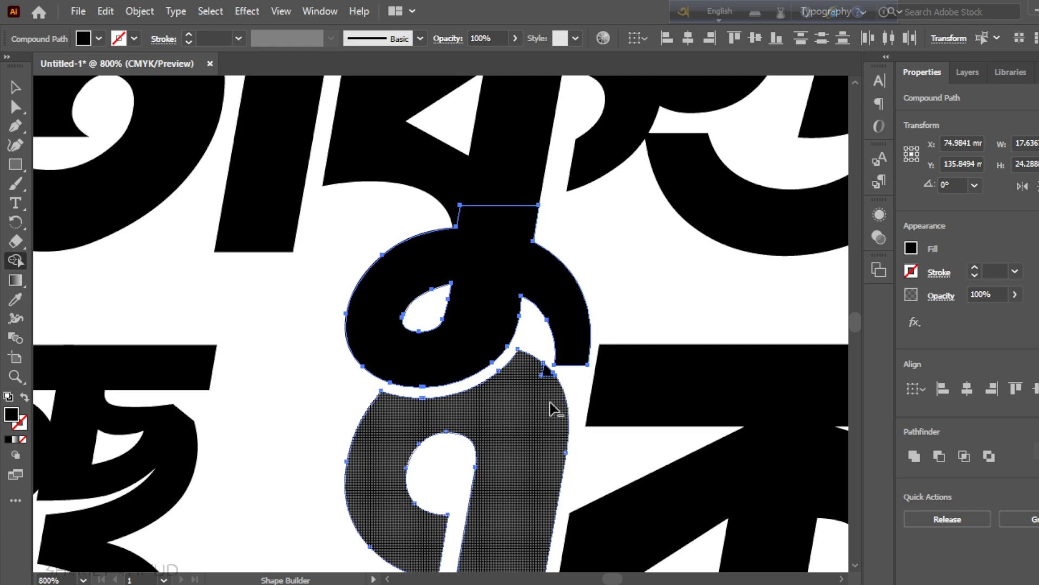
Merge the leftover sliver at the upper-right curve of এ into the letter, and deselect the artwork
{"action": "left_click", "coordinate": [551, 403], "text": "alt"}
{"action": "key", "text": "ctrl+z"}
{"action": "left_click_drag", "start_coordinate": [549, 419], "coordinate": [548, 371]}
{"action": "left_click", "coordinate": [13, 88]}
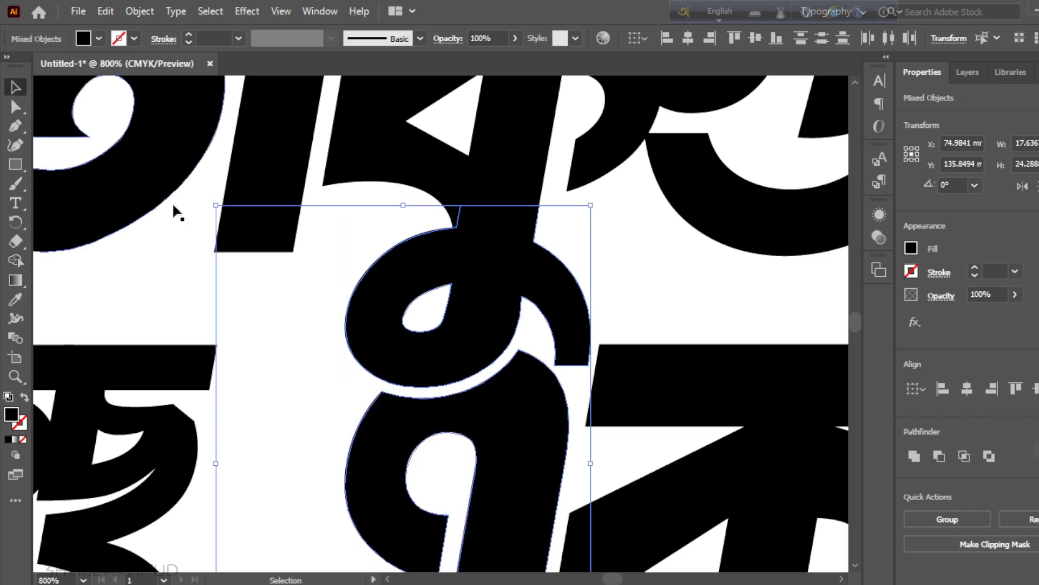
{"action": "left_click", "coordinate": [157, 274]}
Examine the whole title and zoom in on ণ্ড of সীতাকুণ্ড to check the overlapping letters
{"action": "key", "text": "ctrl+0"}
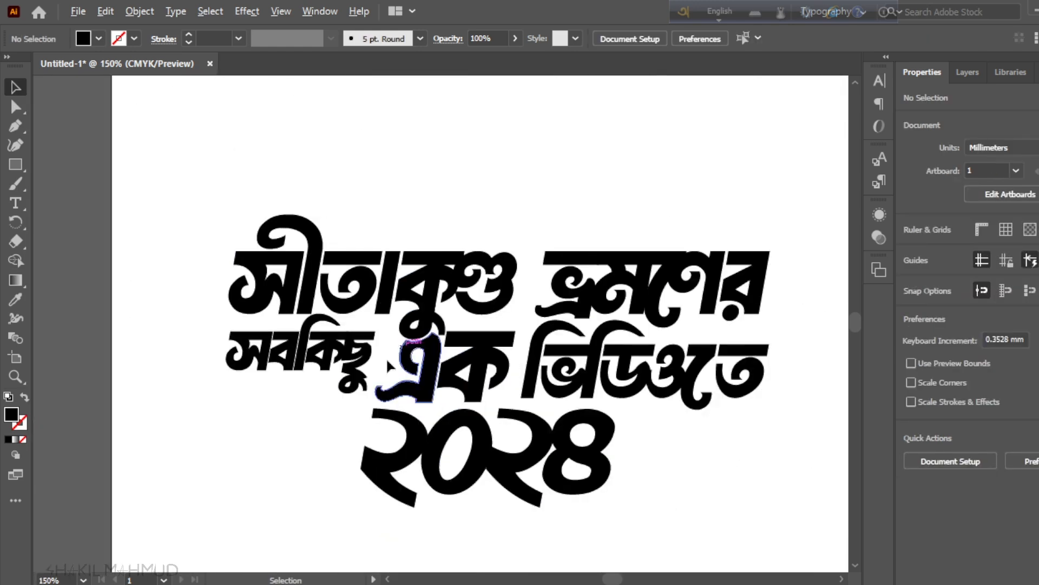
{"action": "scroll", "coordinate": [379, 360], "scroll_direction": "down", "scroll_amount": 1}
{"action": "scroll", "coordinate": [471, 400], "scroll_direction": "down", "scroll_amount": 1}
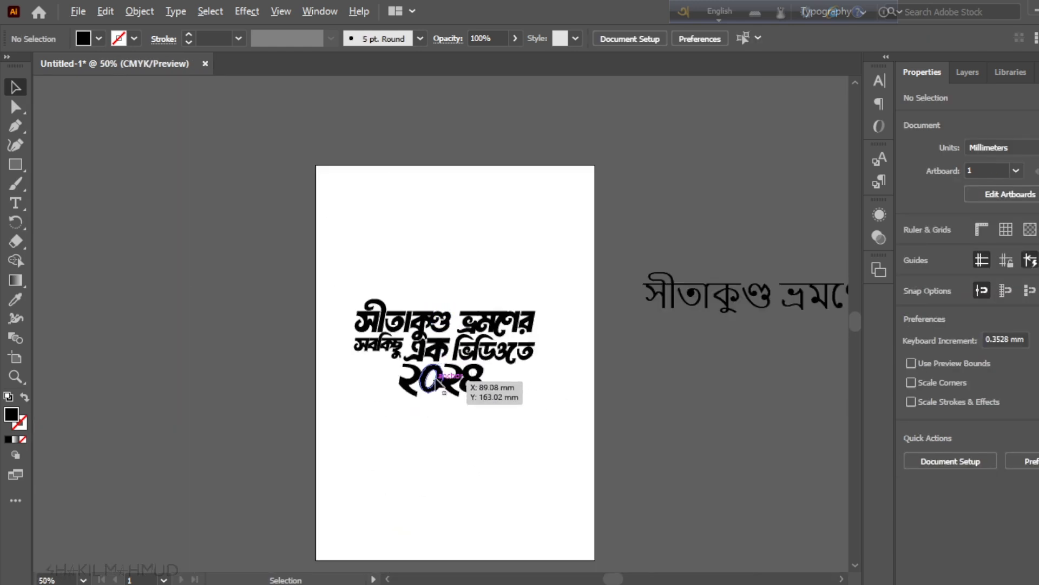
{"action": "scroll", "coordinate": [431, 384], "scroll_direction": "up", "scroll_amount": 3}
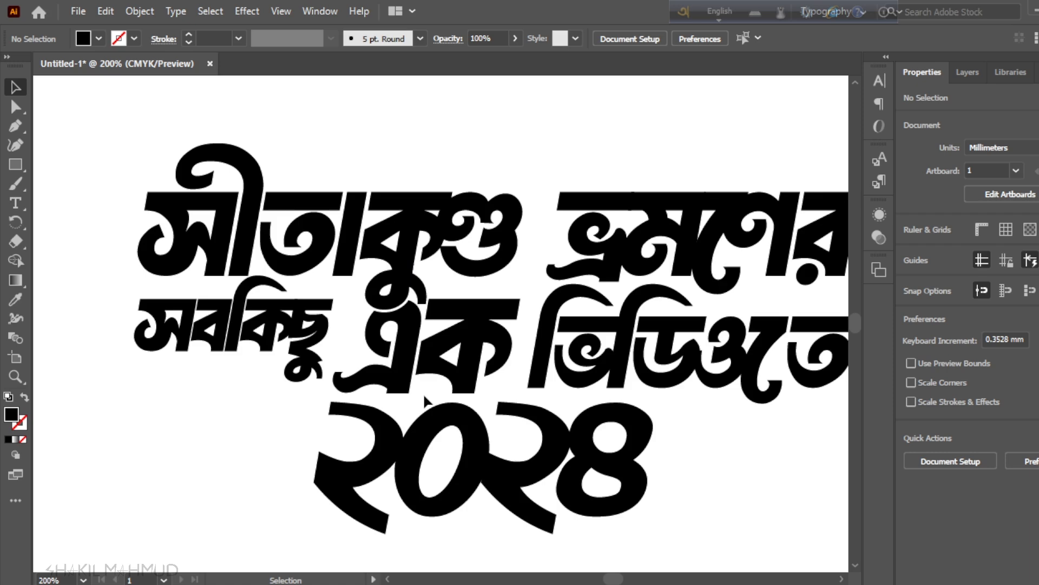
{"action": "scroll", "coordinate": [433, 368], "scroll_direction": "down", "scroll_amount": 1}
{"action": "scroll", "coordinate": [487, 325], "scroll_direction": "up", "scroll_amount": 2}
{"action": "scroll", "coordinate": [374, 398], "scroll_direction": "down", "scroll_amount": 1}
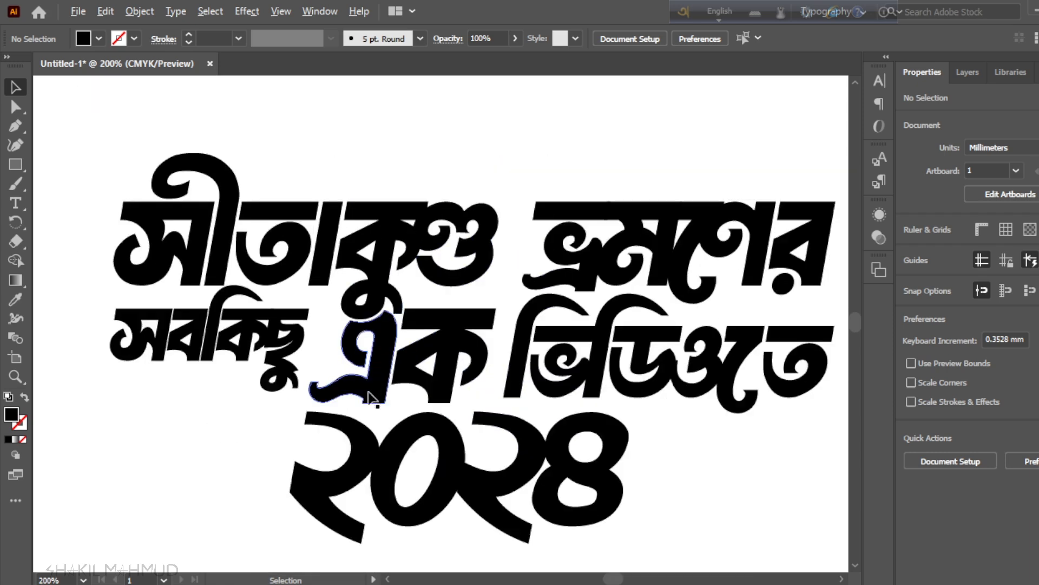
{"action": "scroll", "coordinate": [463, 230], "scroll_direction": "up", "scroll_amount": 2}
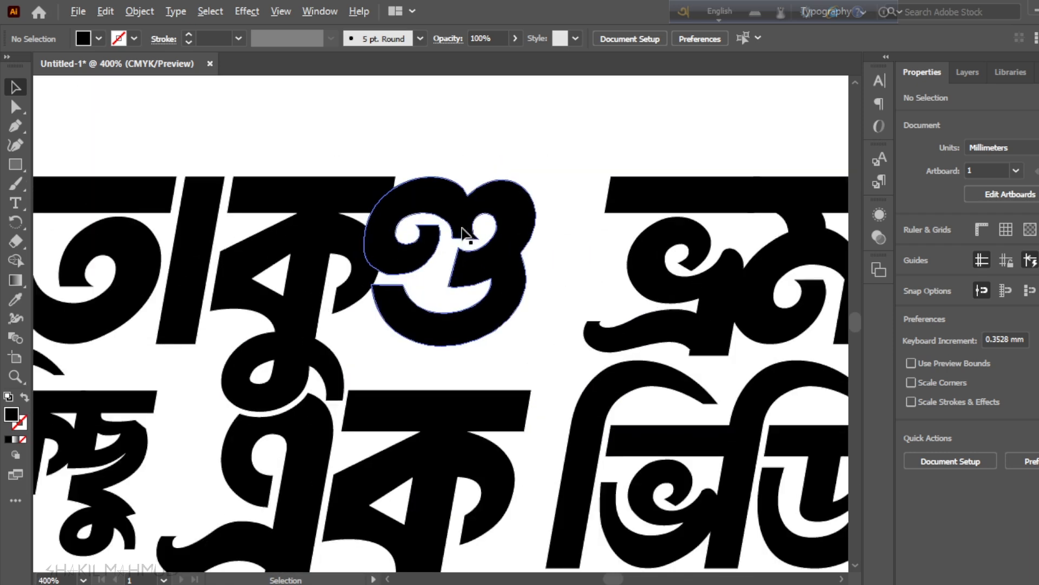
Nudge ণ্ড of সীতাকুণ্ড right by 0.3528 mm and apply a 0.5 mm Offset Path with miter joins to it
{"action": "left_click", "coordinate": [416, 241]}
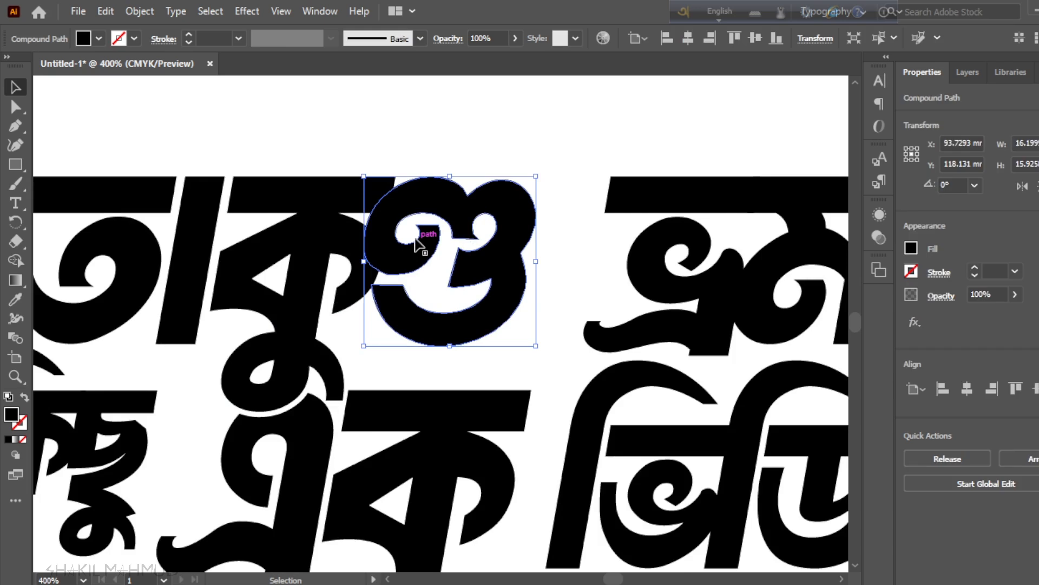
{"action": "key", "text": "Right"}
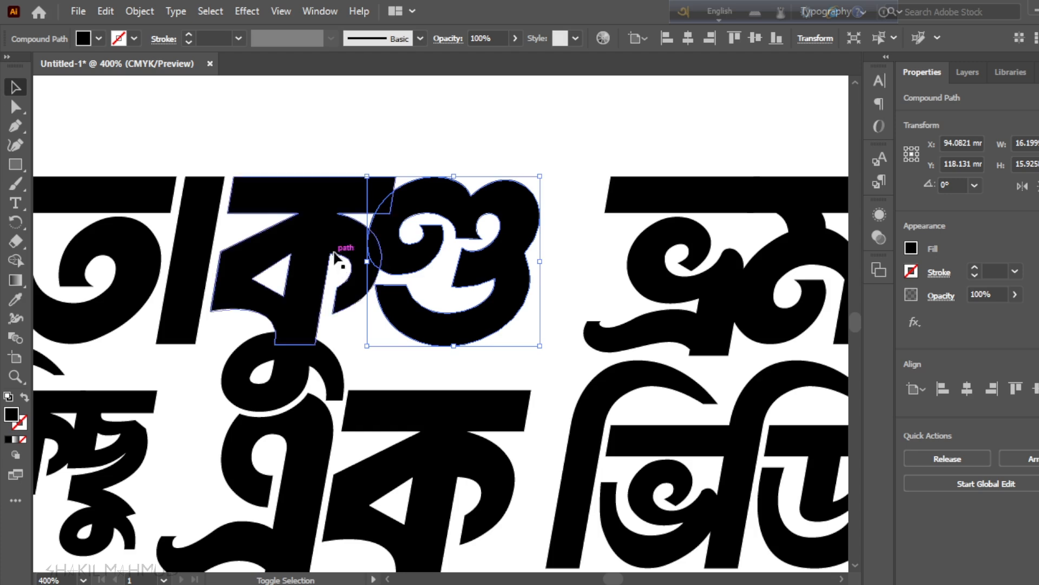
{"action": "left_click", "coordinate": [134, 10]}
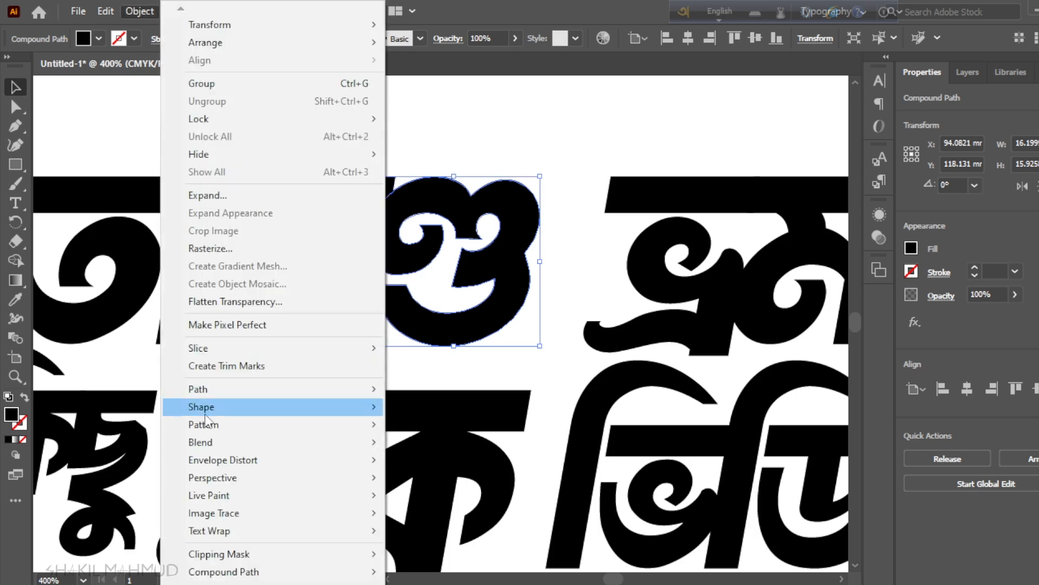
{"action": "mouse_move", "coordinate": [189, 390]}
{"action": "left_click", "coordinate": [458, 446]}
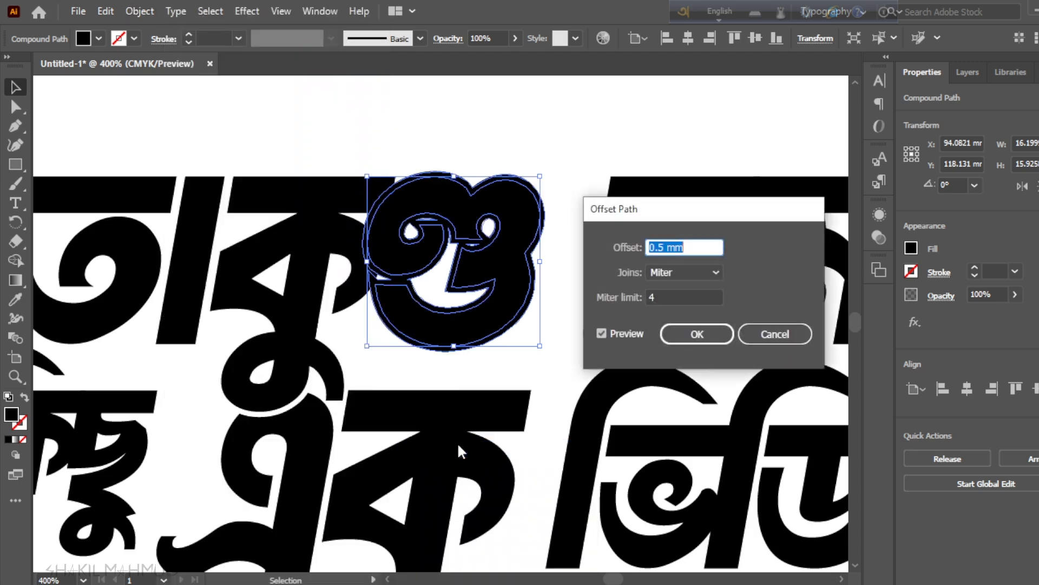
{"action": "left_click", "coordinate": [696, 334]}
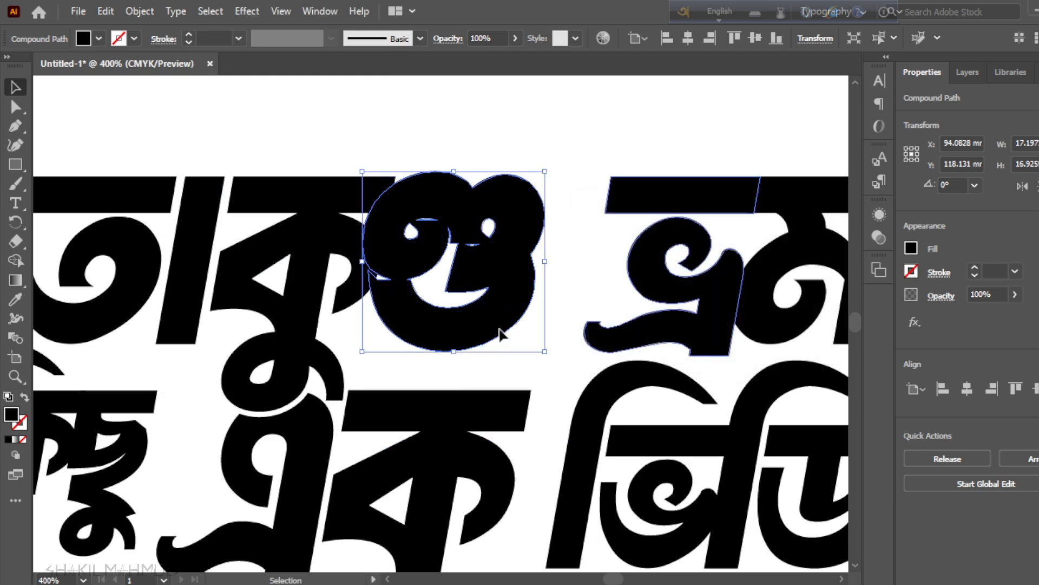
Select ক, ণ্ড and its offset outline, and remove the offset band around ণ্ড with the Shape Builder tool
{"action": "left_click", "coordinate": [408, 276]}
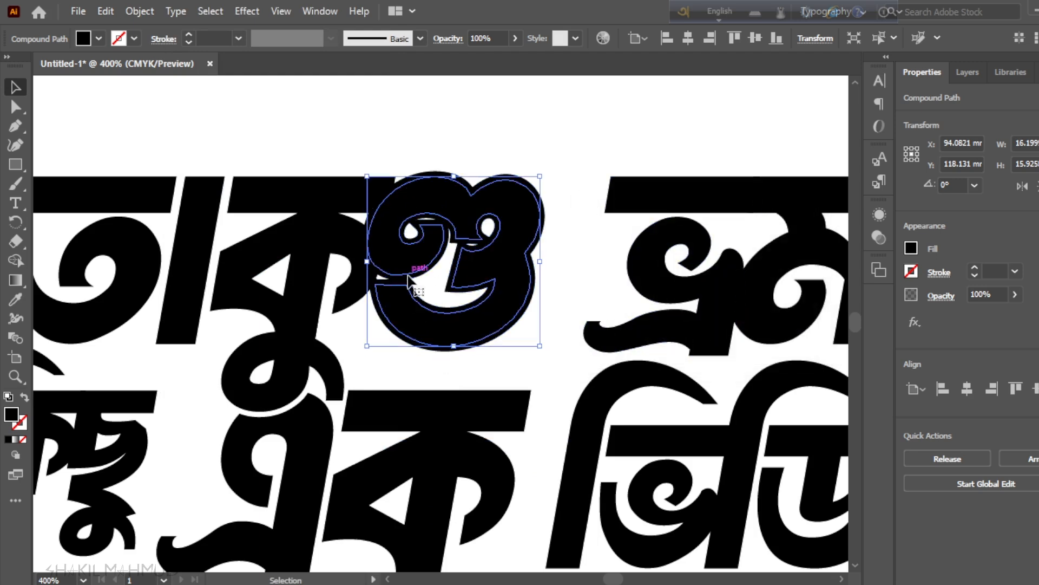
{"action": "left_click_drag", "start_coordinate": [529, 360], "coordinate": [379, 282]}
{"action": "key", "text": "shift+m"}
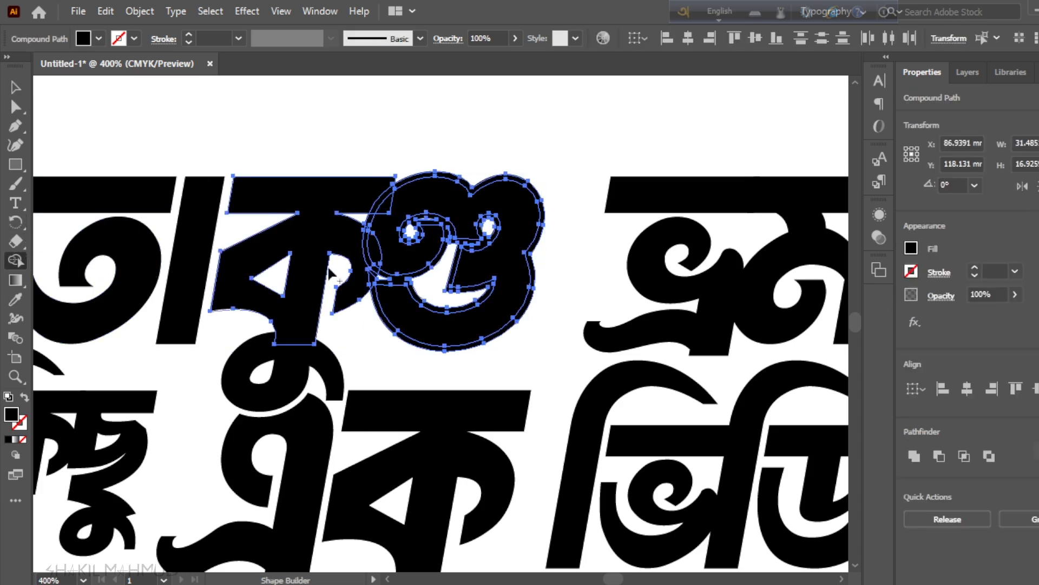
{"action": "scroll", "coordinate": [369, 233], "scroll_direction": "up", "scroll_amount": 1}
{"action": "scroll", "coordinate": [368, 232], "scroll_direction": "up", "scroll_amount": 1}
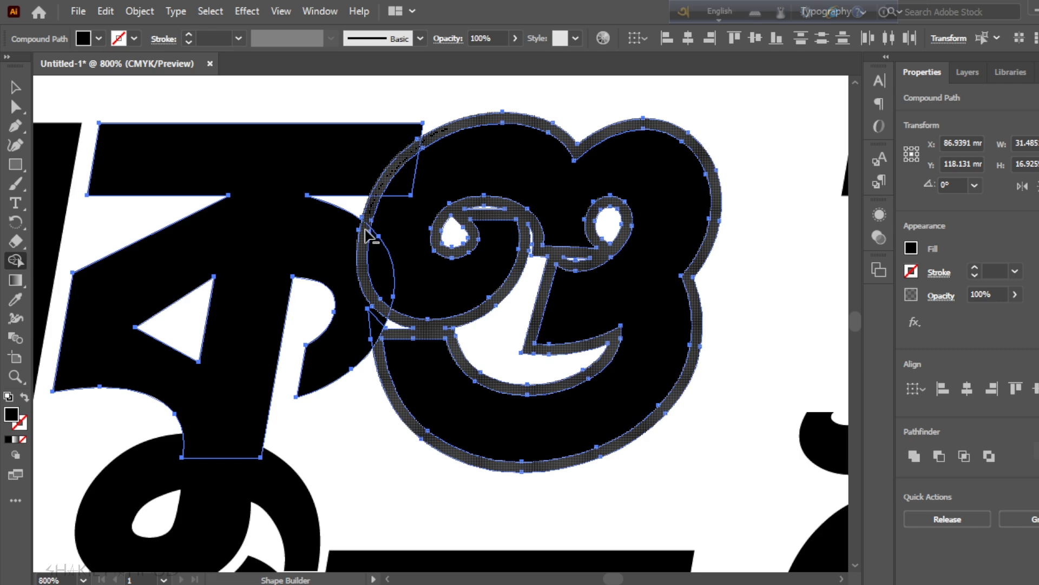
{"action": "left_click", "coordinate": [368, 235], "text": "alt"}
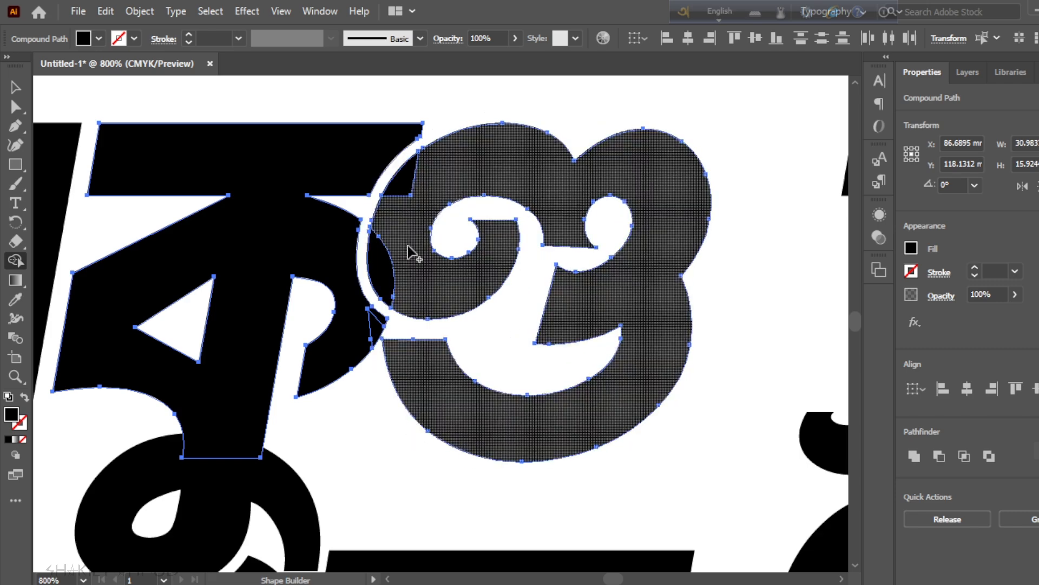
Merge the leftover overlap pieces into ণ্ড and ক with the Shape Builder tool, and deselect the letters
{"action": "left_click", "coordinate": [395, 265]}
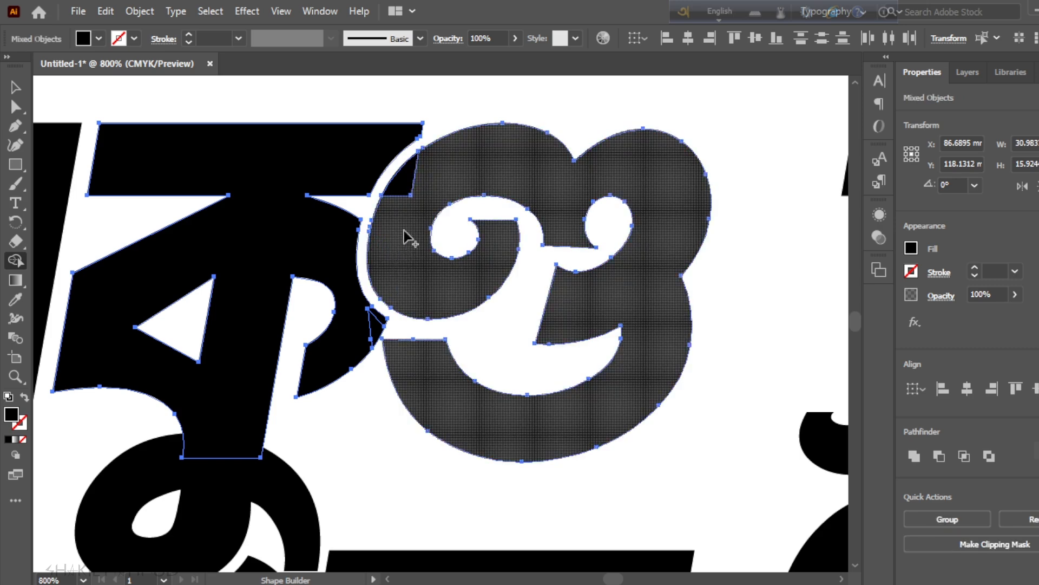
{"action": "left_click_drag", "start_coordinate": [351, 336], "coordinate": [376, 335]}
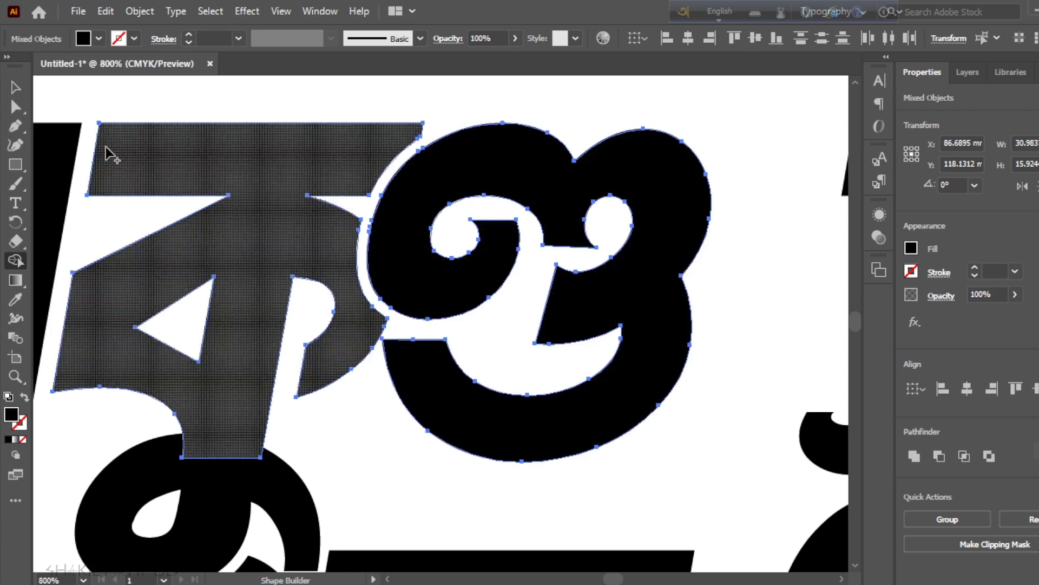
{"action": "left_click", "coordinate": [16, 88]}
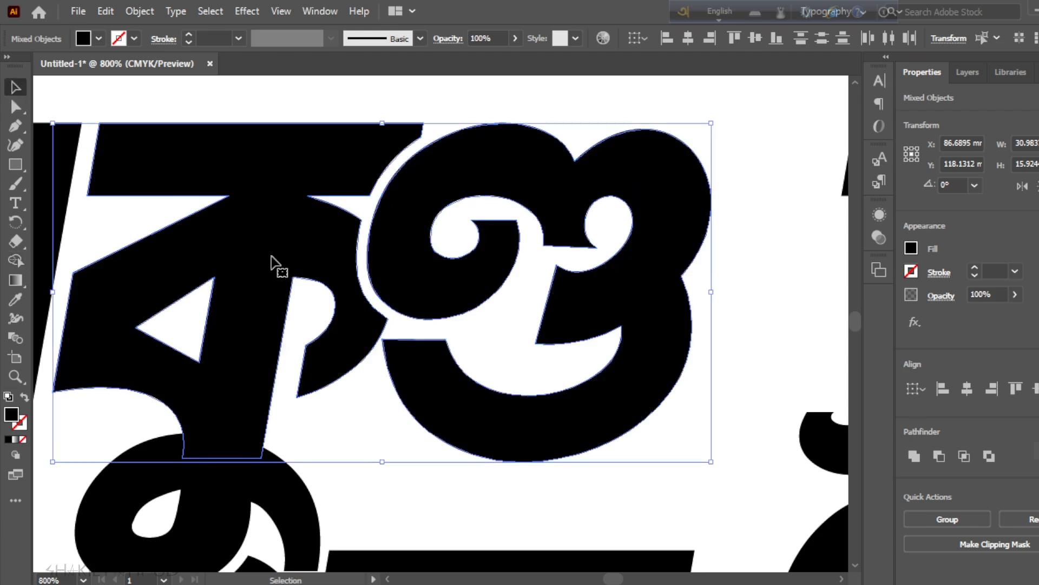
{"action": "left_click", "coordinate": [741, 249]}
Apply a 0.5 mm Offset Path with miter joins to the letter ভ্র of ভ্রমণের
{"action": "scroll", "coordinate": [576, 190], "scroll_direction": "down", "scroll_amount": 6}
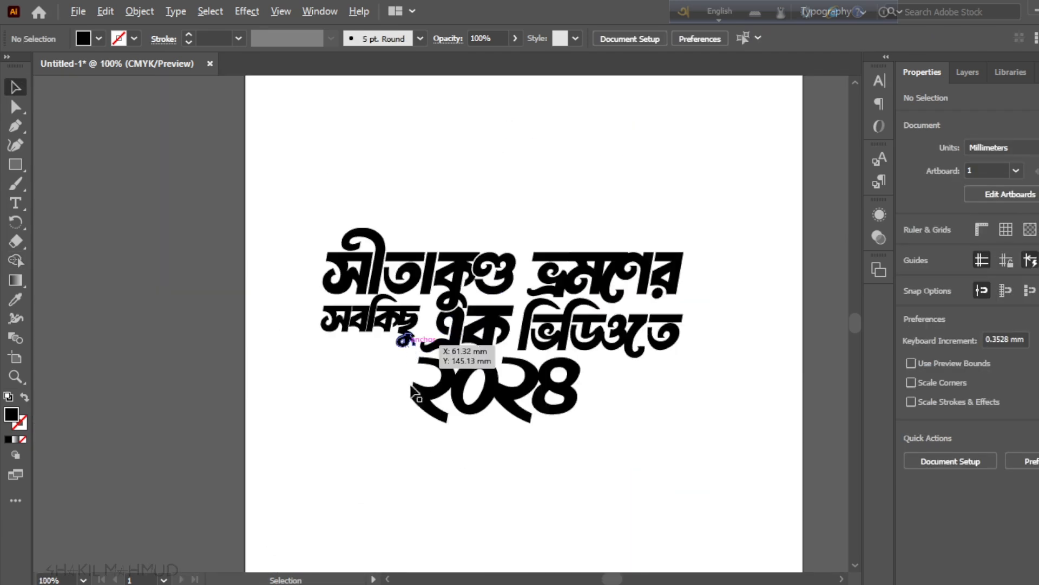
{"action": "scroll", "coordinate": [441, 319], "scroll_direction": "down", "scroll_amount": 1}
{"action": "scroll", "coordinate": [483, 346], "scroll_direction": "up", "scroll_amount": 1}
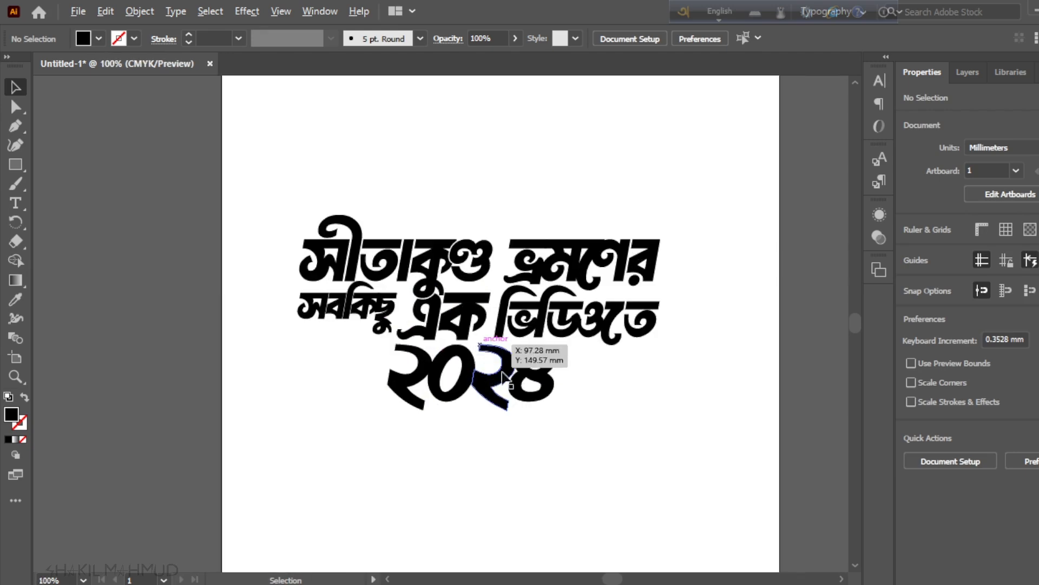
{"action": "scroll", "coordinate": [562, 286], "scroll_direction": "up", "scroll_amount": 1}
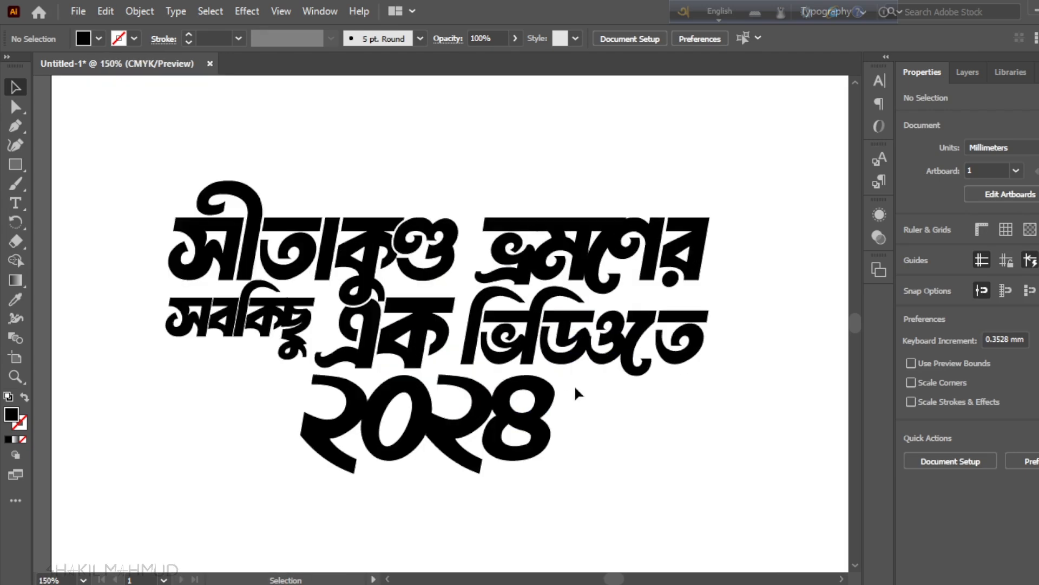
{"action": "scroll", "coordinate": [577, 385], "scroll_direction": "up", "scroll_amount": 2}
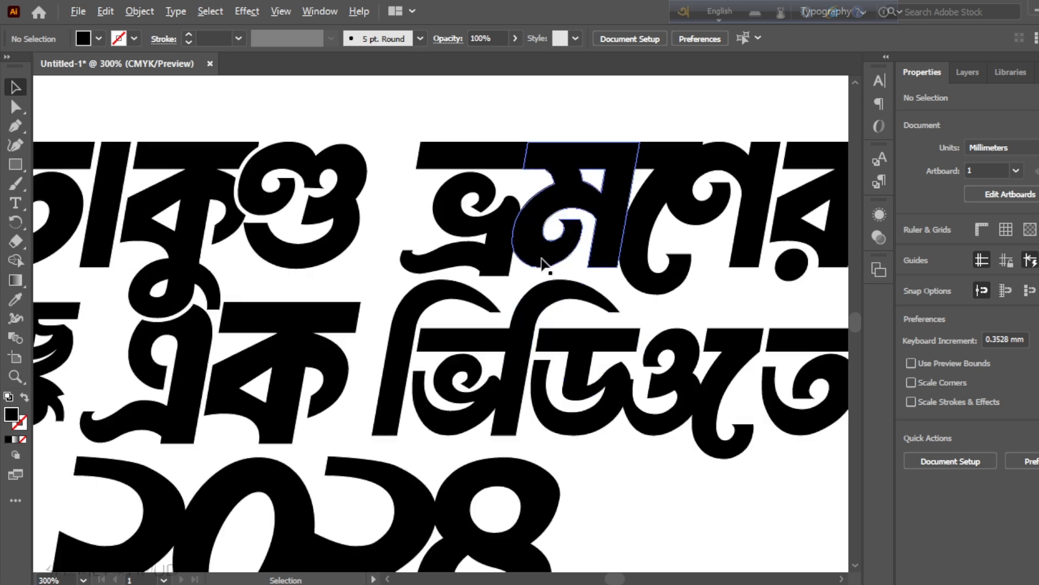
{"action": "scroll", "coordinate": [345, 264], "scroll_direction": "down", "scroll_amount": 1}
{"action": "scroll", "coordinate": [476, 273], "scroll_direction": "up", "scroll_amount": 1}
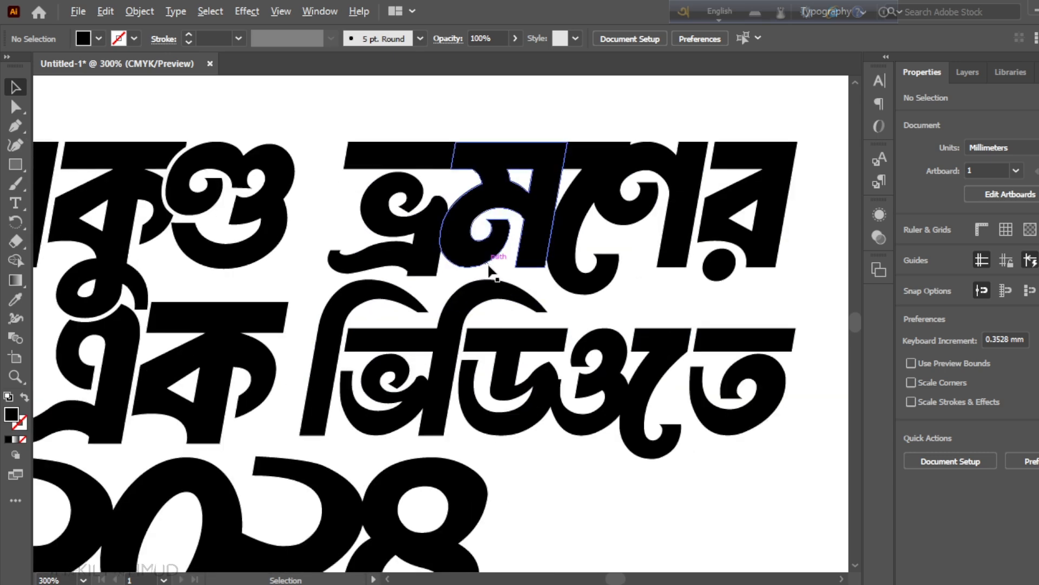
{"action": "left_click", "coordinate": [425, 262]}
{"action": "left_click", "coordinate": [139, 12]}
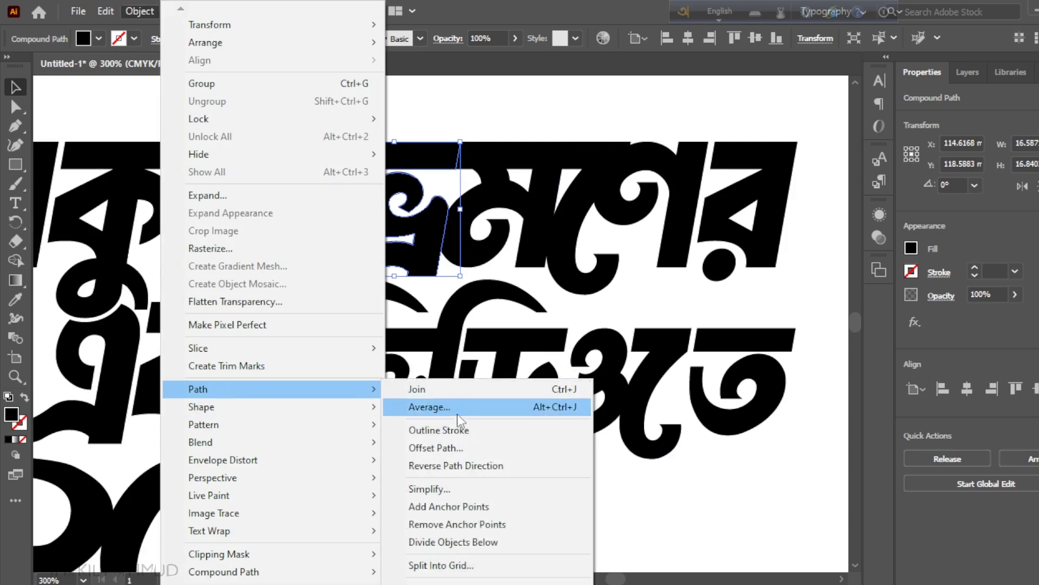
{"action": "left_click", "coordinate": [460, 447]}
{"action": "left_click", "coordinate": [669, 335]}
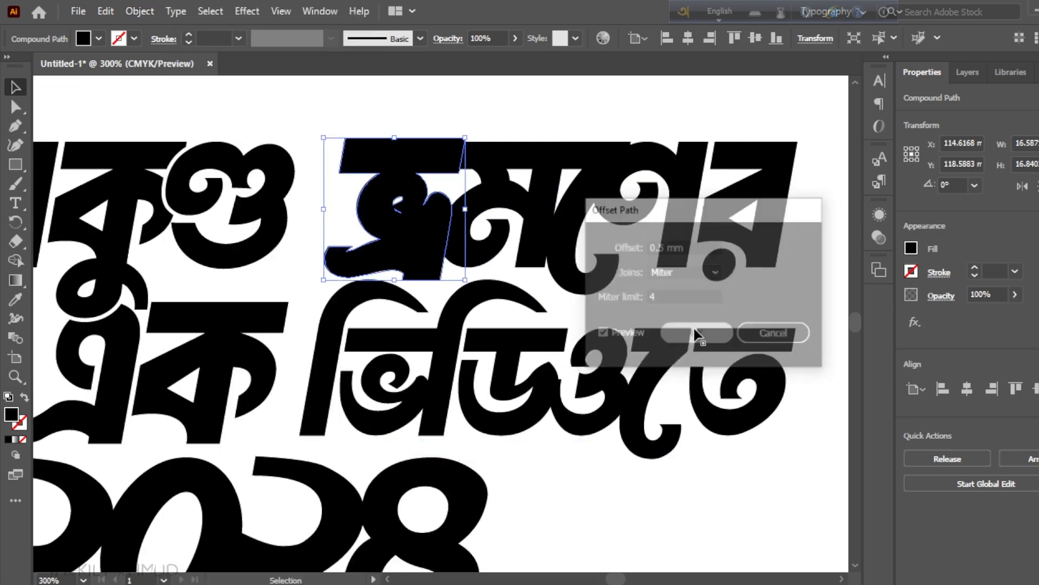
Select ভ্র of ভ্রমণের with its offset outline and the letter ম, and remove the offset band around ভ্র with the Shape Builder tool
{"action": "scroll", "coordinate": [421, 215], "scroll_direction": "up", "scroll_amount": 1}
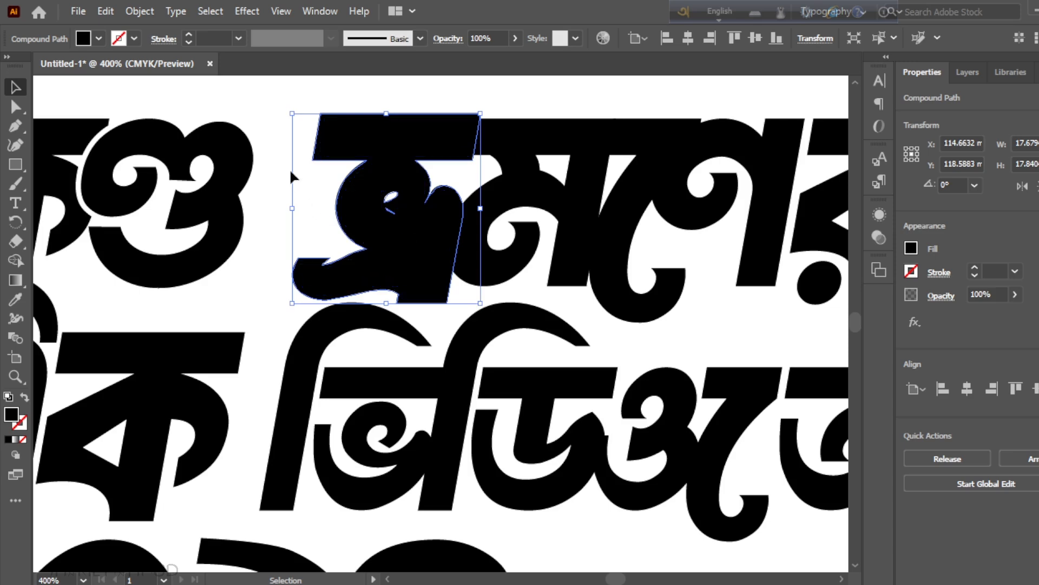
{"action": "left_click_drag", "start_coordinate": [298, 129], "coordinate": [495, 272]}
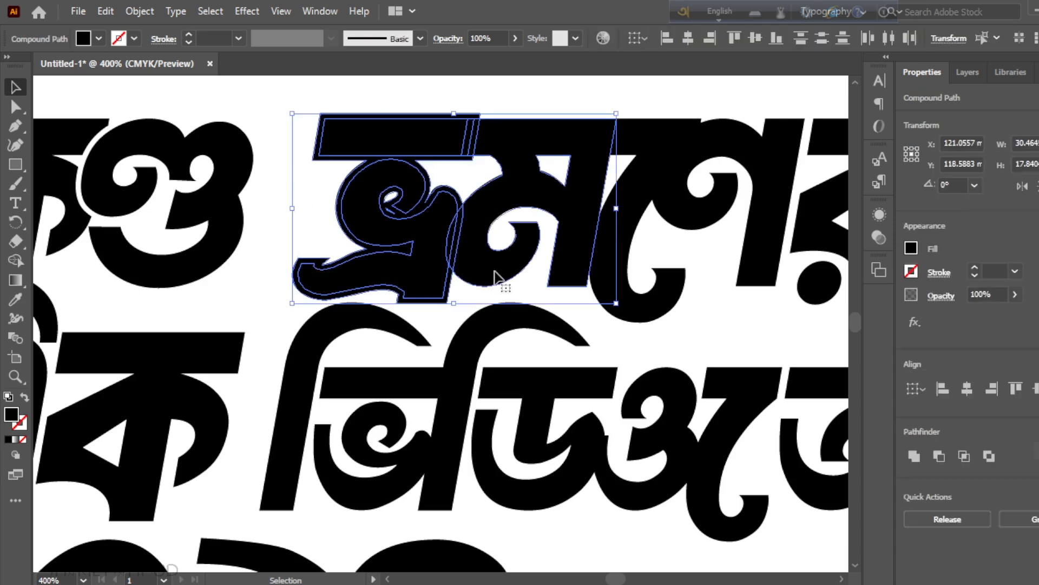
{"action": "left_click", "coordinate": [15, 260]}
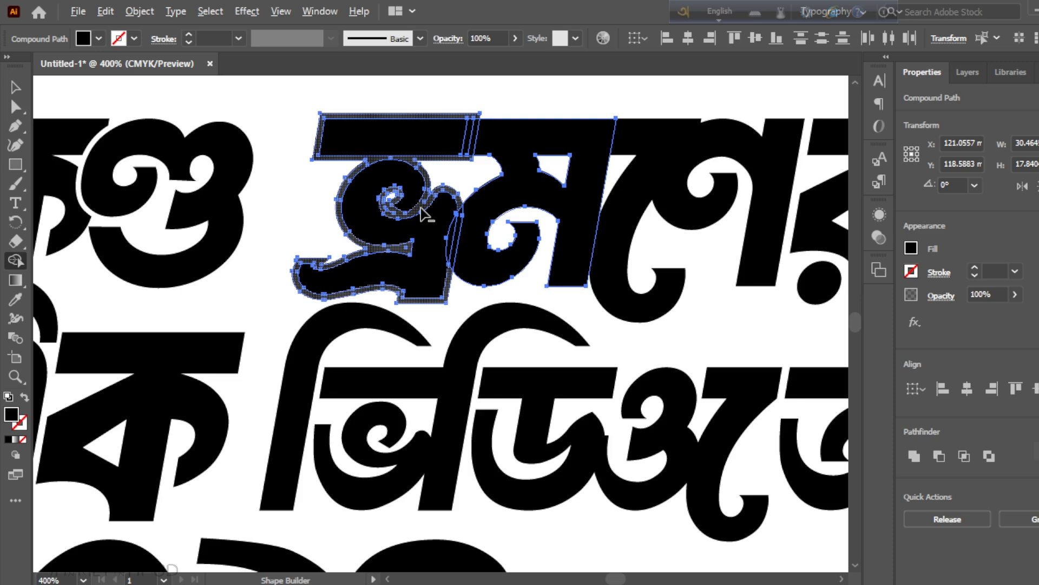
{"action": "left_click", "coordinate": [423, 214]}
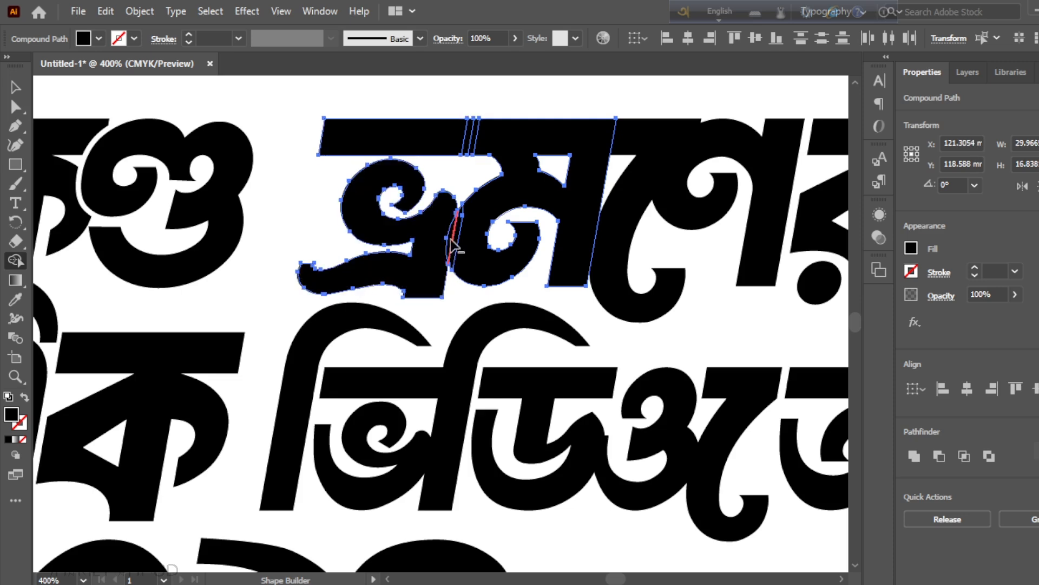
Merge the leftover overlap sliver beside the stem into the letter ভ্র with the Shape Builder tool, and deselect the letters
{"action": "scroll", "coordinate": [455, 265], "scroll_direction": "up", "scroll_amount": 2}
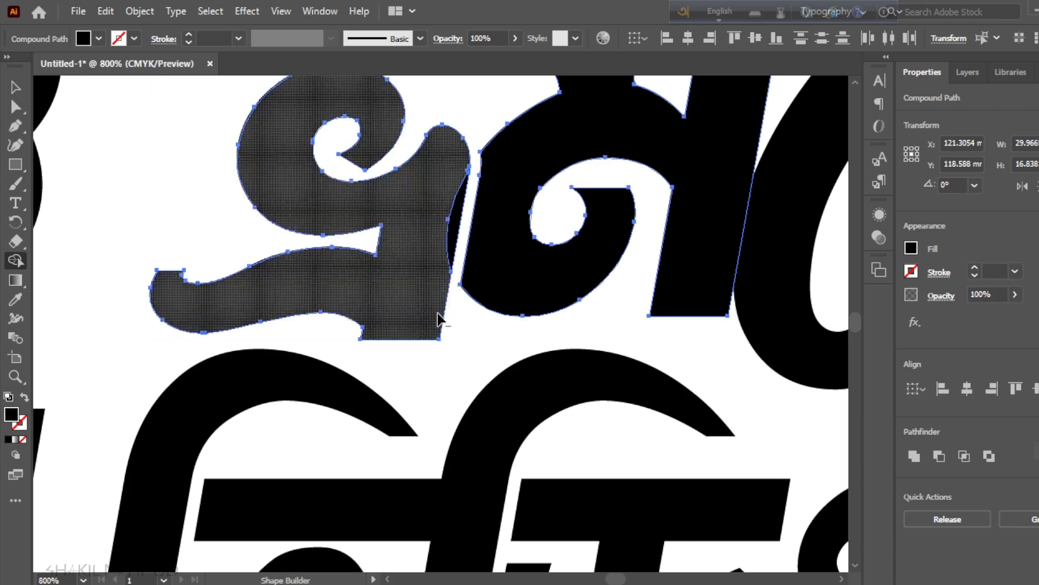
{"action": "left_click_drag", "start_coordinate": [454, 221], "coordinate": [430, 225]}
{"action": "scroll", "coordinate": [446, 214], "scroll_direction": "down", "scroll_amount": 3}
{"action": "scroll", "coordinate": [406, 268], "scroll_direction": "down", "scroll_amount": 2}
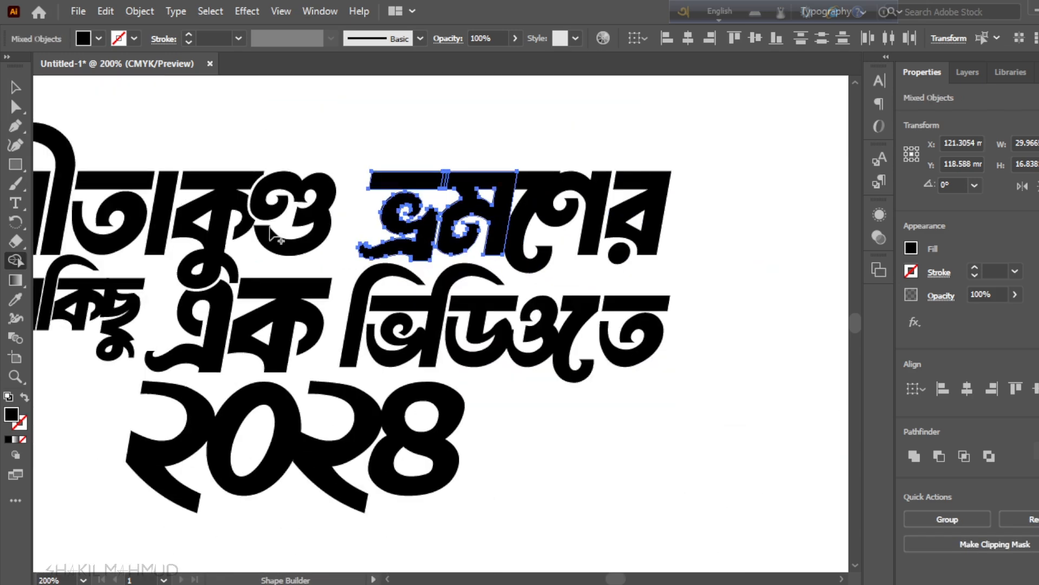
{"action": "left_click", "coordinate": [15, 87]}
{"action": "left_click", "coordinate": [350, 116]}
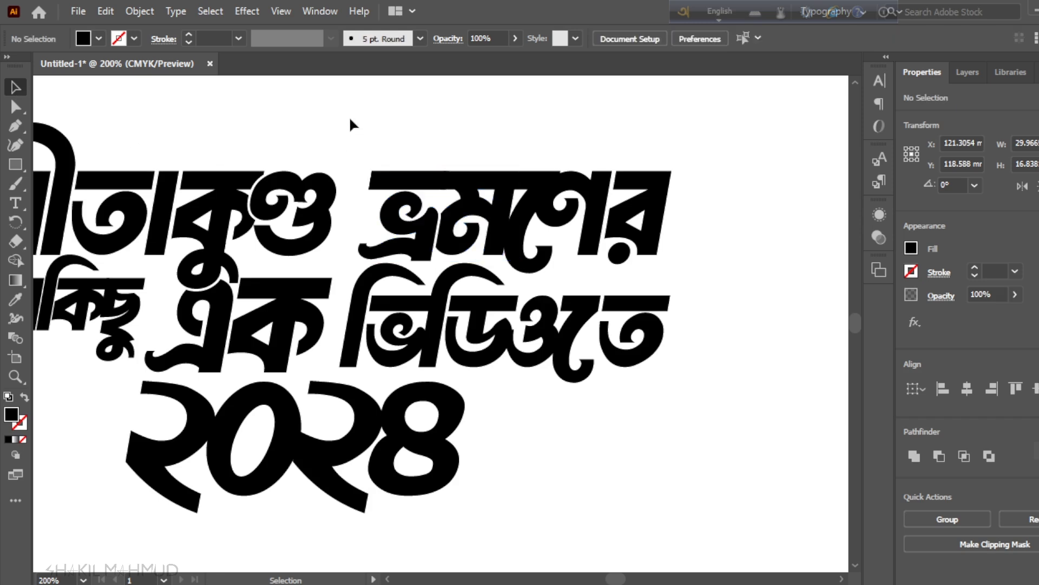
Shorten the headline bar of ভ্র to about 14 mm wide by moving its end edge away from ম, and deselect it
{"action": "scroll", "coordinate": [464, 219], "scroll_direction": "down", "scroll_amount": 1}
{"action": "scroll", "coordinate": [463, 196], "scroll_direction": "up", "scroll_amount": 5}
{"action": "left_click", "coordinate": [379, 173]}
{"action": "left_click", "coordinate": [17, 107]}
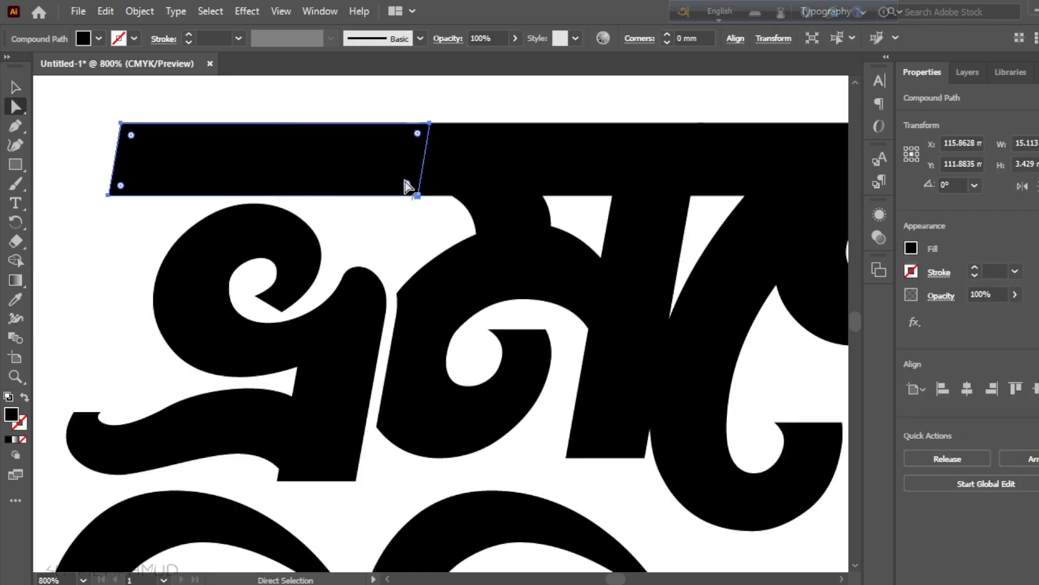
{"action": "left_click", "coordinate": [430, 124]}
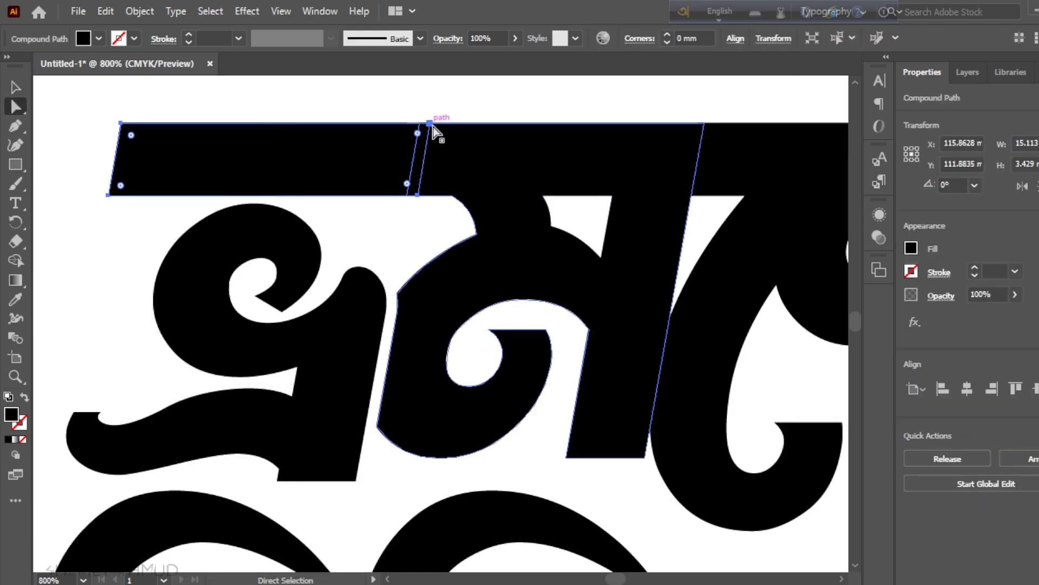
{"action": "left_click", "coordinate": [430, 124]}
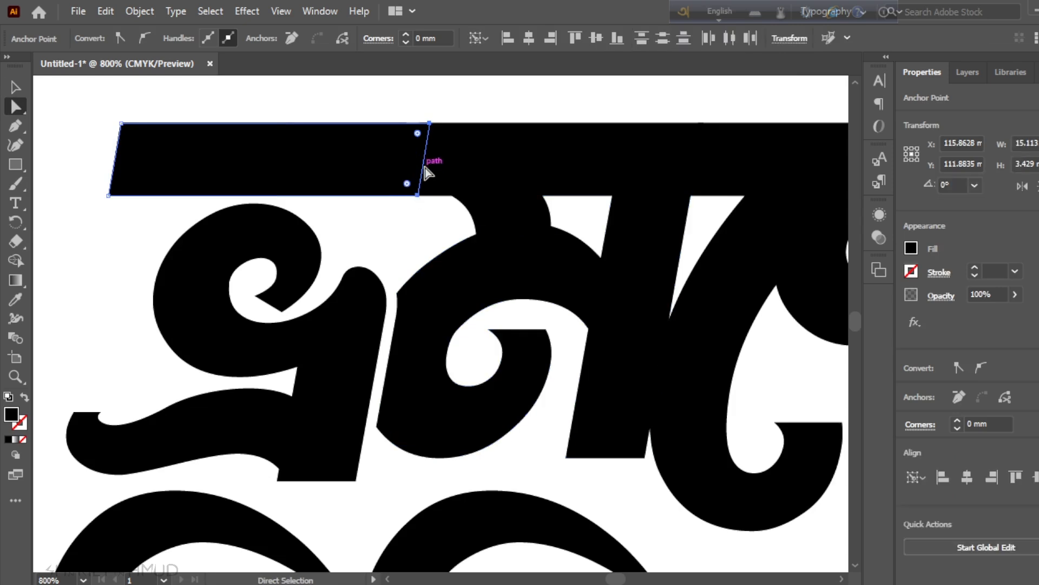
{"action": "left_click_drag", "start_coordinate": [420, 157], "coordinate": [400, 164]}
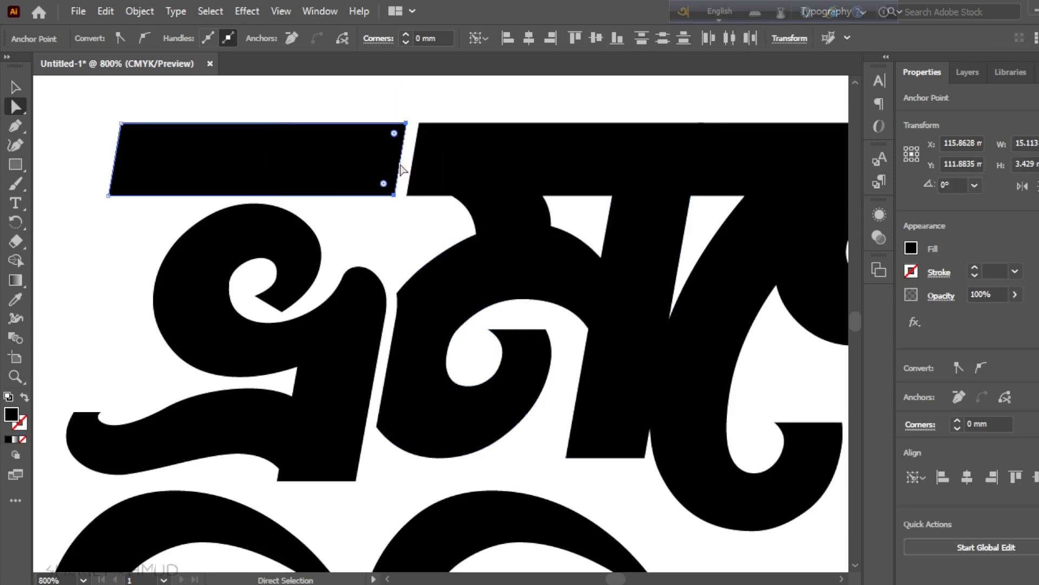
{"action": "scroll", "coordinate": [429, 238], "scroll_direction": "down", "scroll_amount": 4}
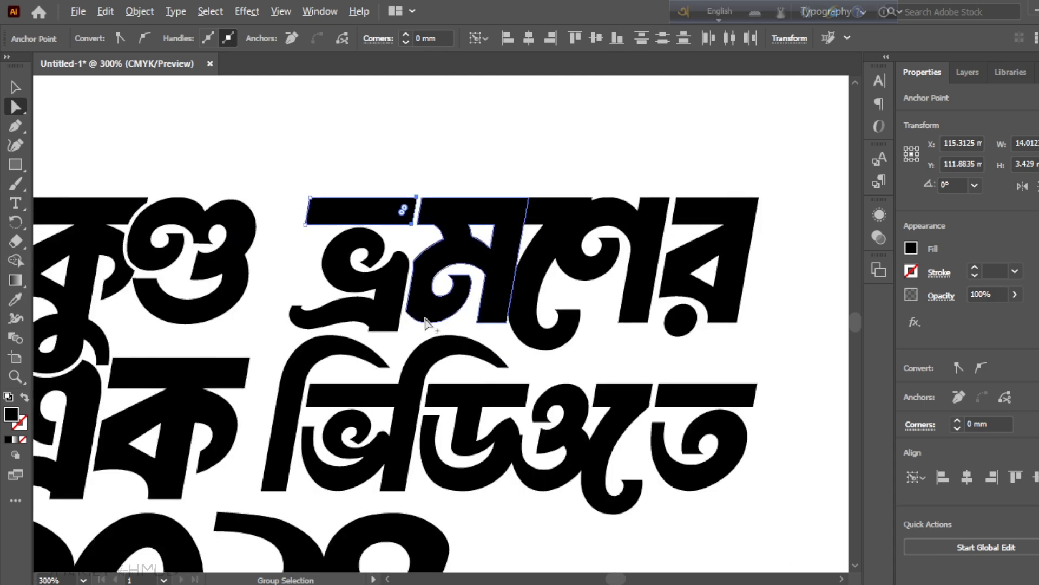
{"action": "key", "text": "v"}
{"action": "left_click", "coordinate": [454, 192]}
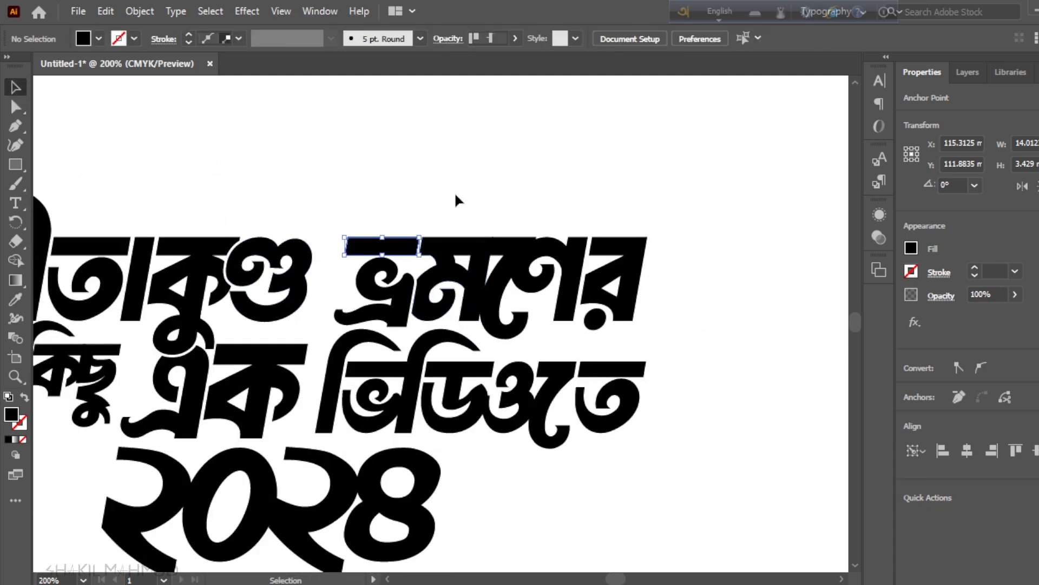
{"action": "scroll", "coordinate": [479, 292], "scroll_direction": "down", "scroll_amount": 2}
{"action": "scroll", "coordinate": [501, 305], "scroll_direction": "up", "scroll_amount": 2}
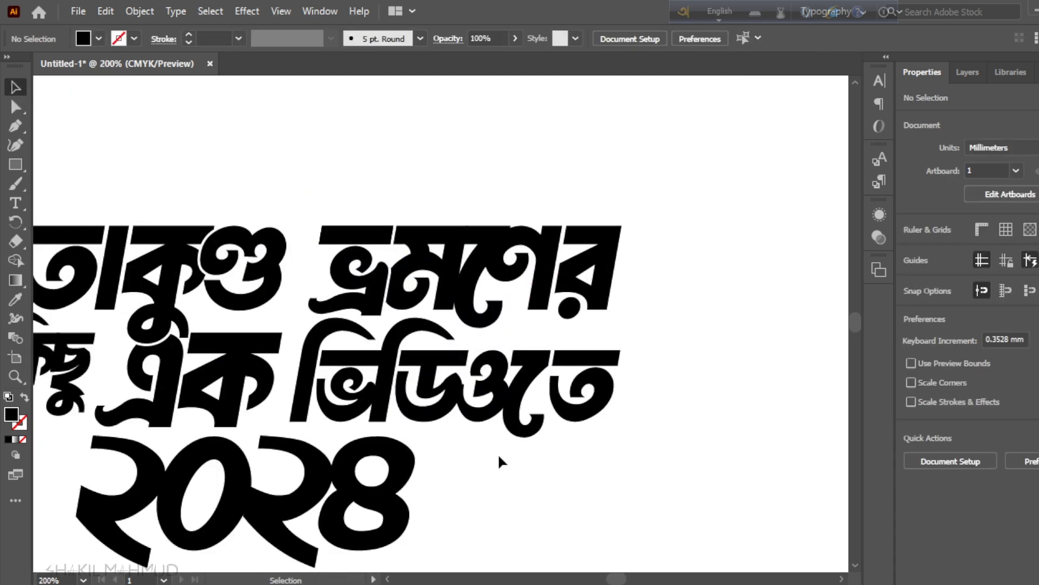
Apply a 0.5 mm Offset Path with miter joins to the vowel sign ে before ণ in ভ্রমণের
{"action": "scroll", "coordinate": [474, 294], "scroll_direction": "up", "scroll_amount": 2}
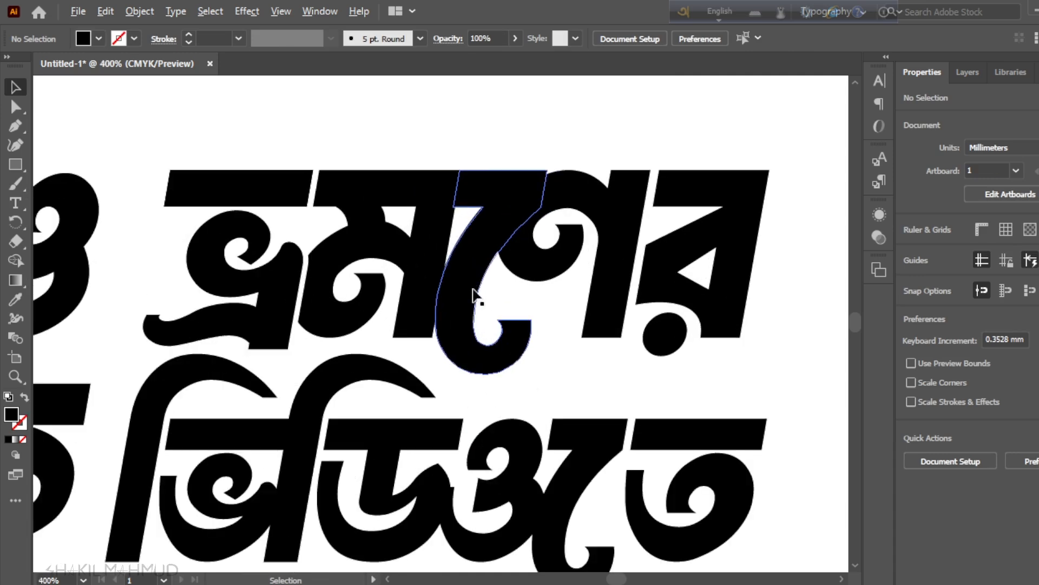
{"action": "left_click", "coordinate": [474, 293]}
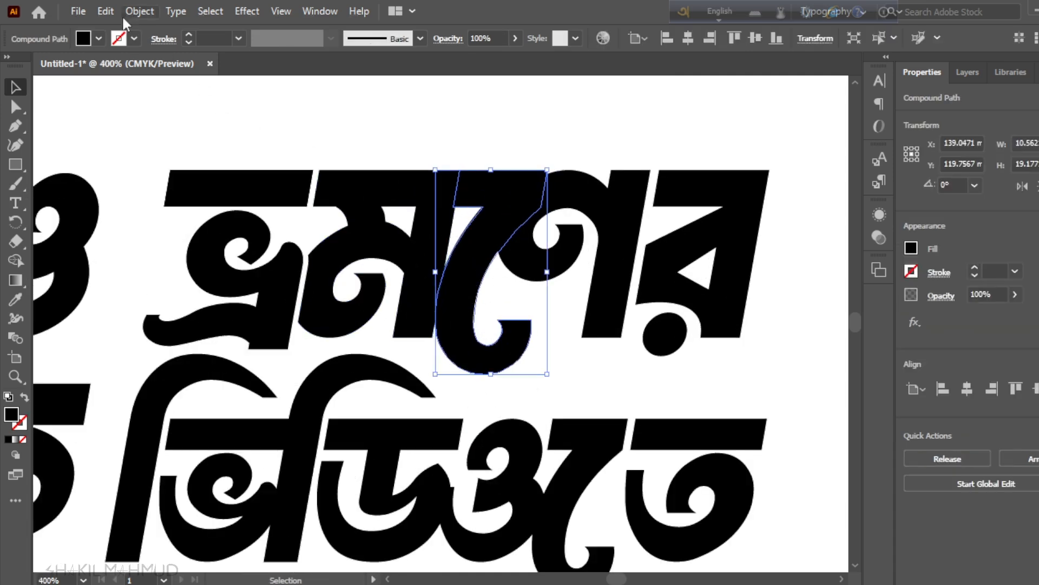
{"action": "left_click", "coordinate": [140, 11]}
{"action": "mouse_move", "coordinate": [245, 393]}
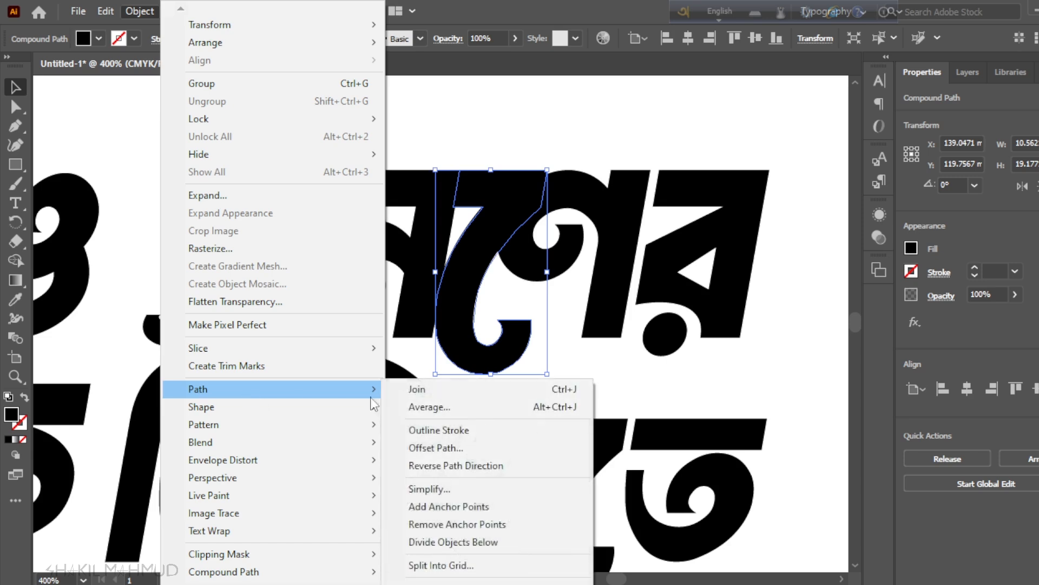
{"action": "left_click", "coordinate": [419, 448]}
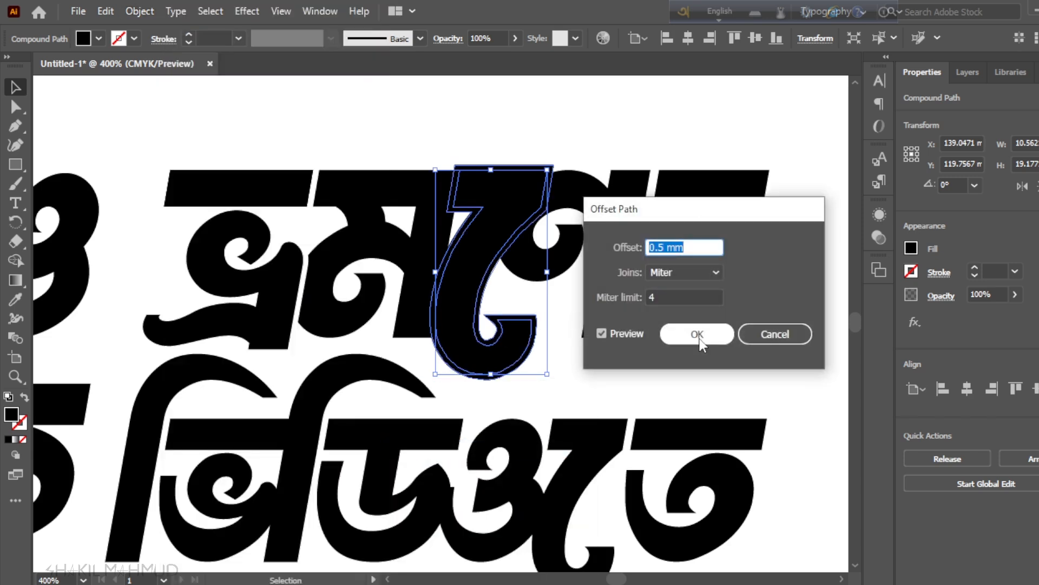
{"action": "left_click", "coordinate": [697, 336]}
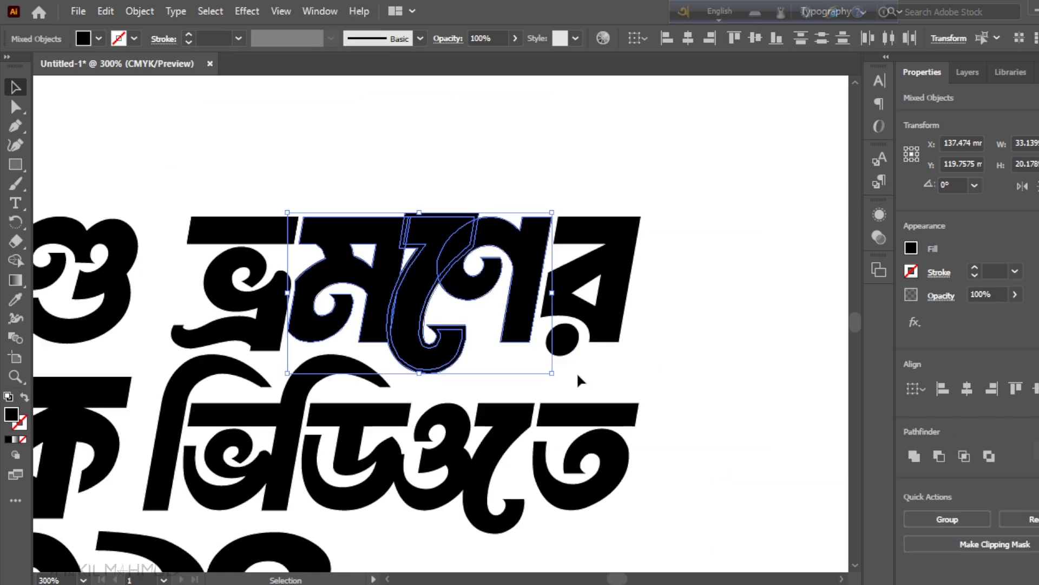
{"action": "scroll", "coordinate": [412, 297], "scroll_direction": "up", "scroll_amount": 1}
{"action": "scroll", "coordinate": [416, 329], "scroll_direction": "up", "scroll_amount": 1}
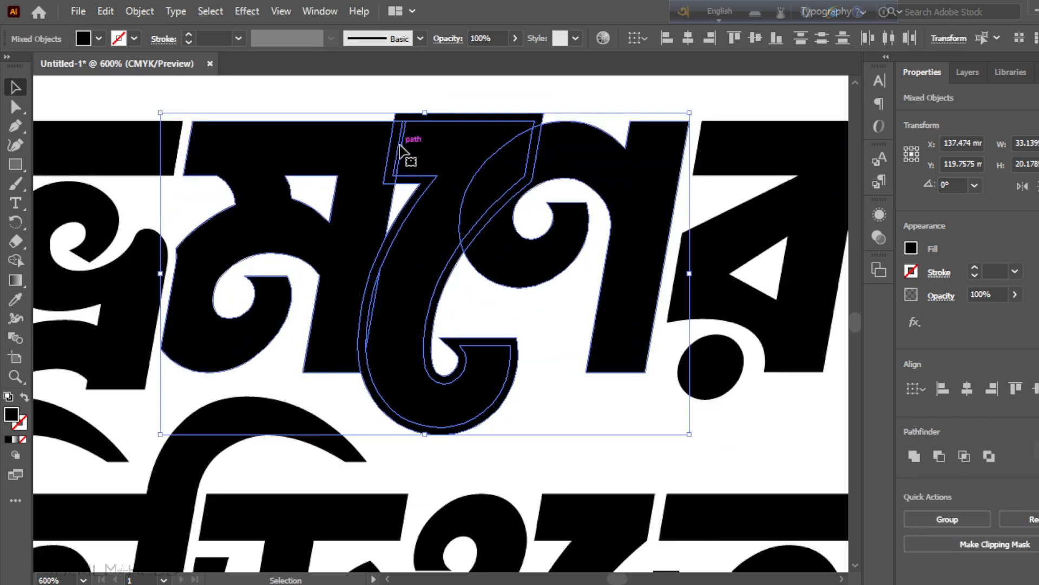
{"action": "left_click", "coordinate": [326, 101]}
{"action": "left_click", "coordinate": [420, 301]}
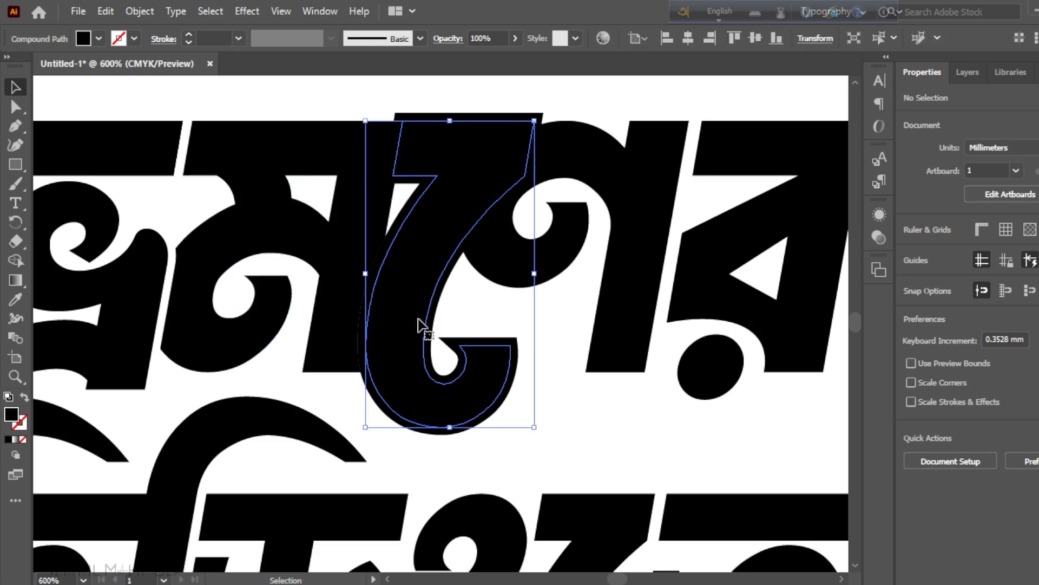
{"action": "left_click", "coordinate": [349, 304]}
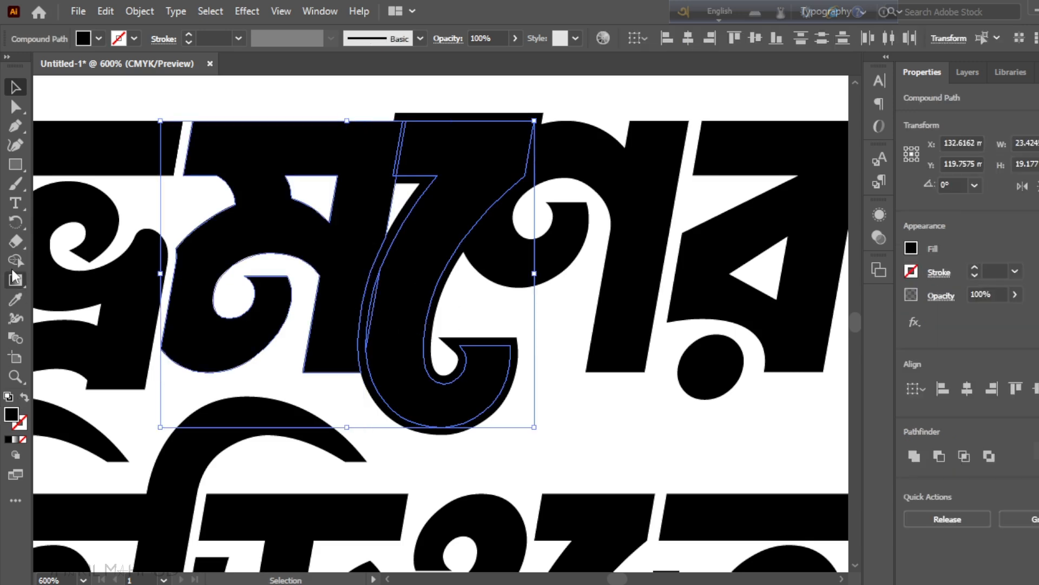
{"action": "left_click", "coordinate": [14, 262]}
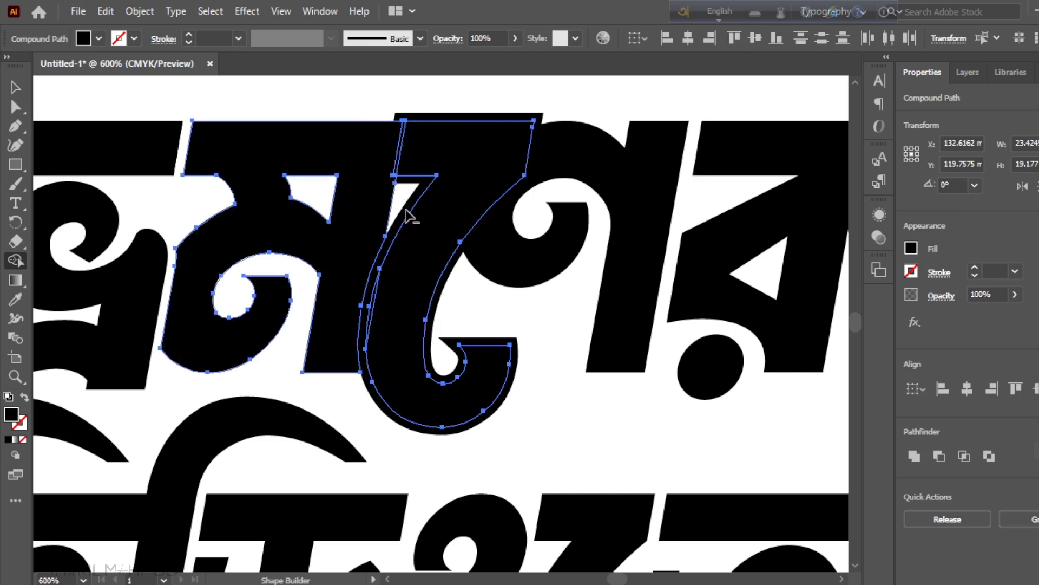
{"action": "left_click", "coordinate": [15, 87]}
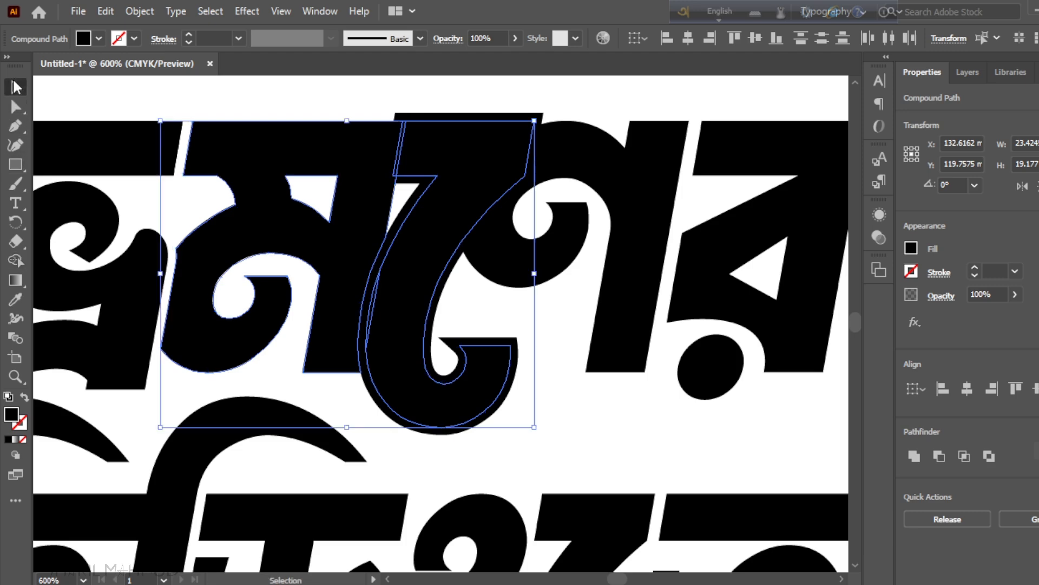
Select ম, the vowel sign ে and its offset outline, and remove the offset band between the two with the Shape Builder tool
{"action": "left_click_drag", "start_coordinate": [332, 105], "coordinate": [433, 352]}
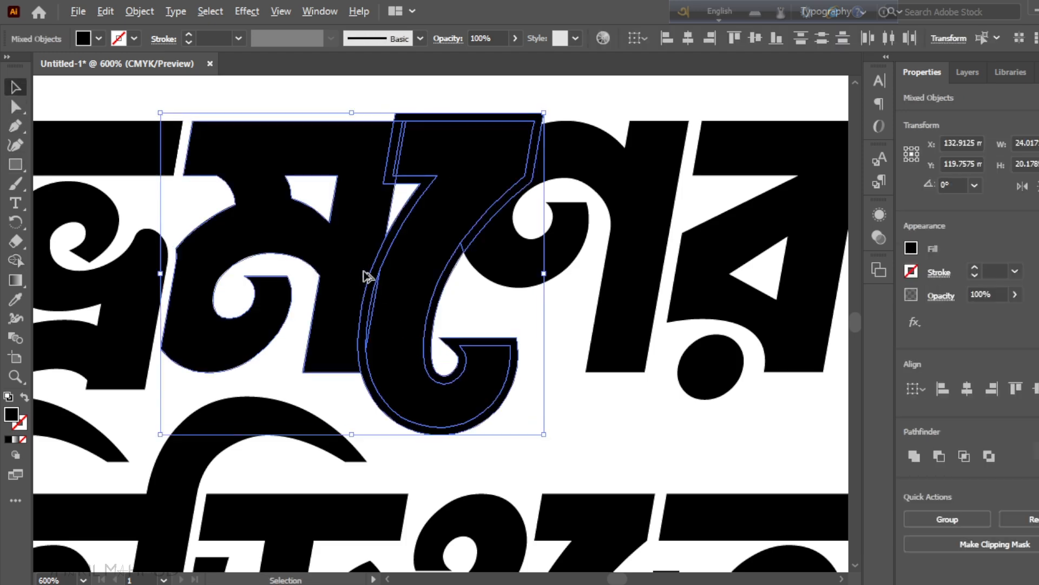
{"action": "left_click", "coordinate": [15, 260]}
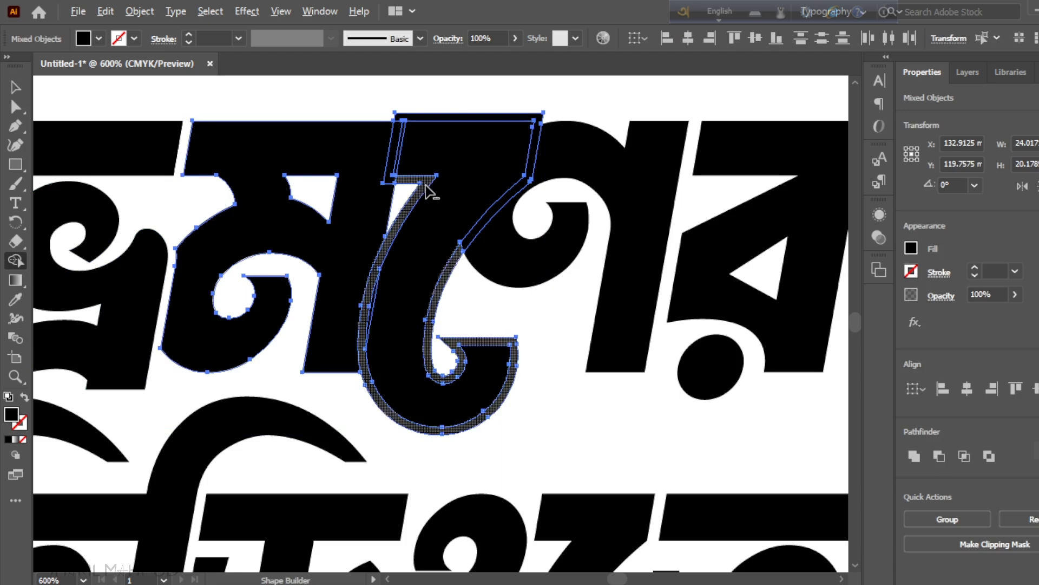
{"action": "left_click_drag", "start_coordinate": [366, 290], "coordinate": [374, 297]}
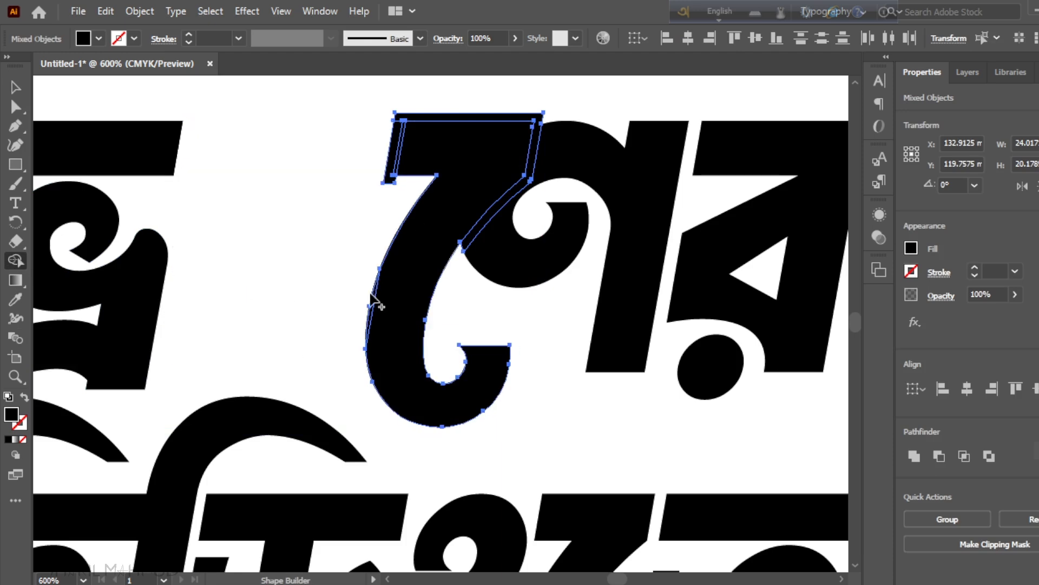
{"action": "key", "text": "ctrl+z"}
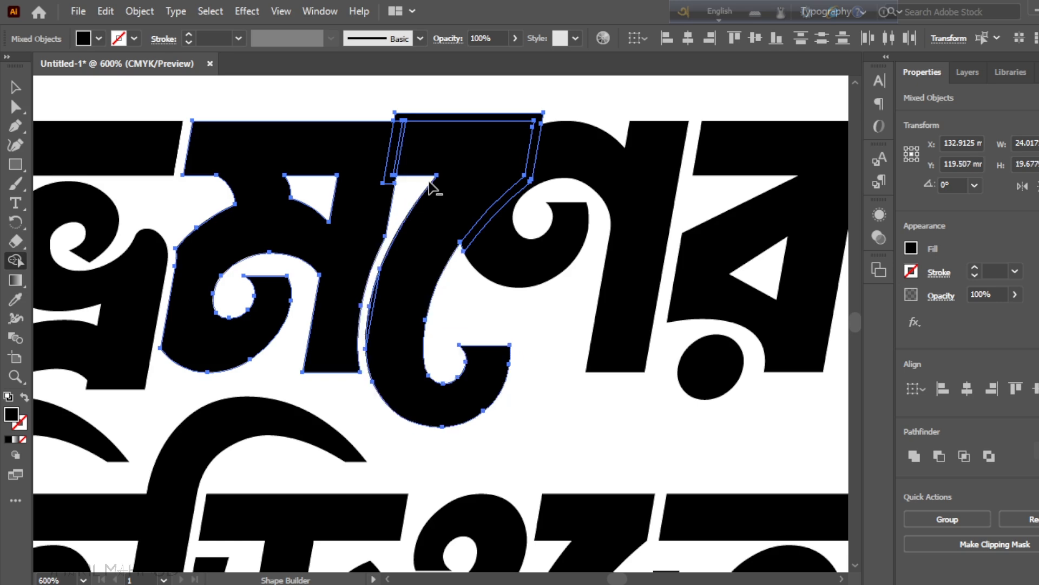
{"action": "left_click", "coordinate": [393, 158], "text": "alt"}
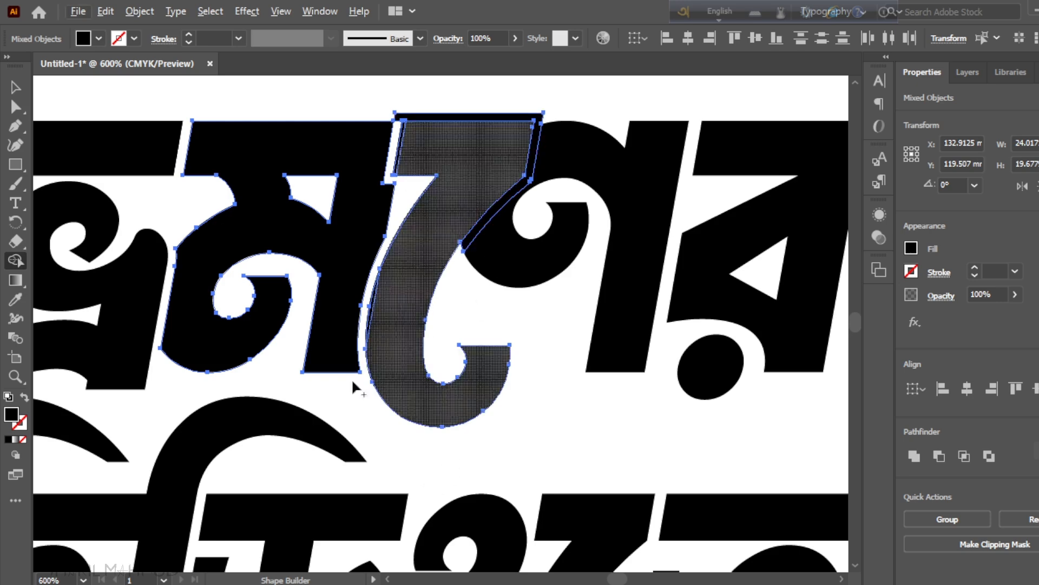
Merge the leftover overlap sliver into the stem of the vowel sign ে with the Shape Builder tool, and deselect everything
{"action": "scroll", "coordinate": [367, 332], "scroll_direction": "up", "scroll_amount": 3}
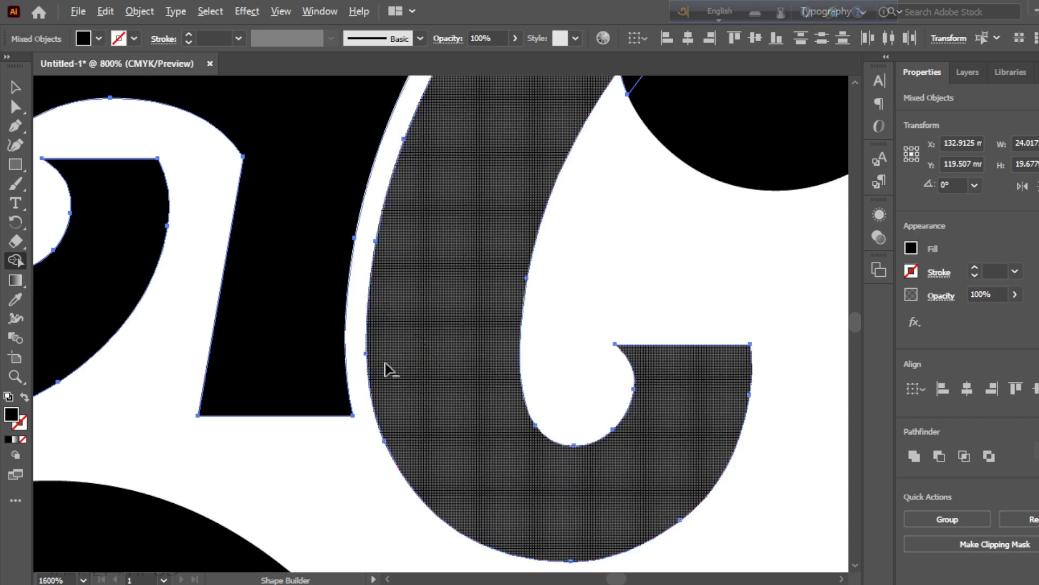
{"action": "scroll", "coordinate": [392, 323], "scroll_direction": "down", "scroll_amount": 4}
{"action": "scroll", "coordinate": [394, 327], "scroll_direction": "up", "scroll_amount": 2}
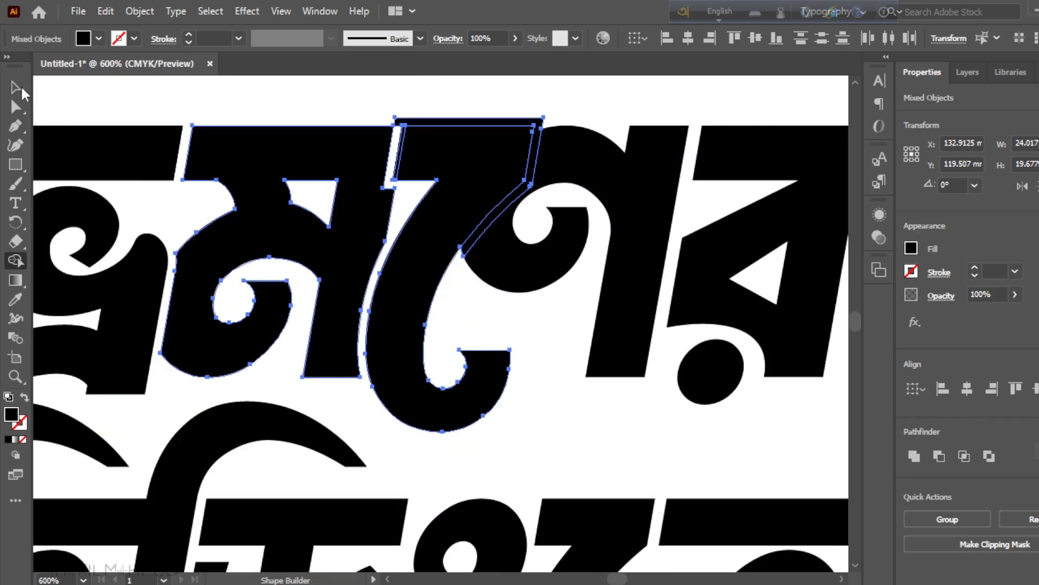
{"action": "key", "text": "v"}
{"action": "left_click", "coordinate": [589, 456]}
{"action": "scroll", "coordinate": [498, 304], "scroll_direction": "down", "scroll_amount": 2}
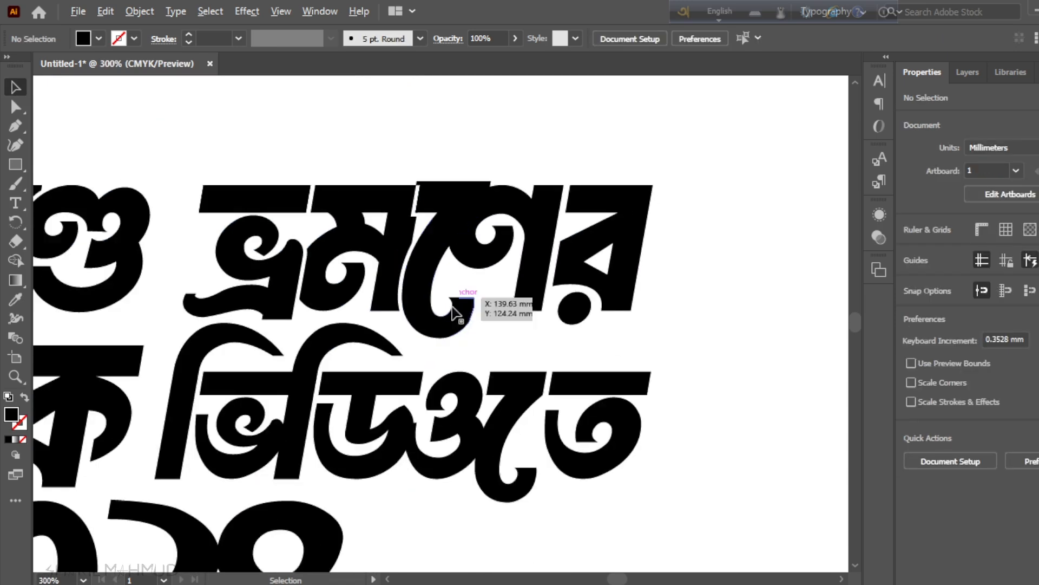
Apply a 0.5 mm Offset Path to the letter ণ in ভ্রমণের
{"action": "scroll", "coordinate": [496, 248], "scroll_direction": "up", "scroll_amount": 2}
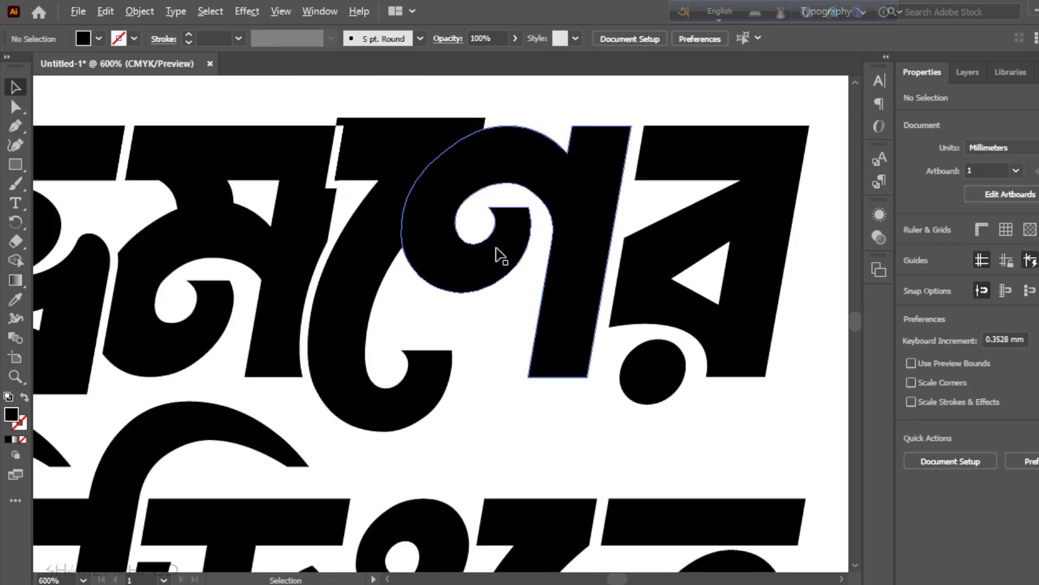
{"action": "left_click", "coordinate": [594, 293]}
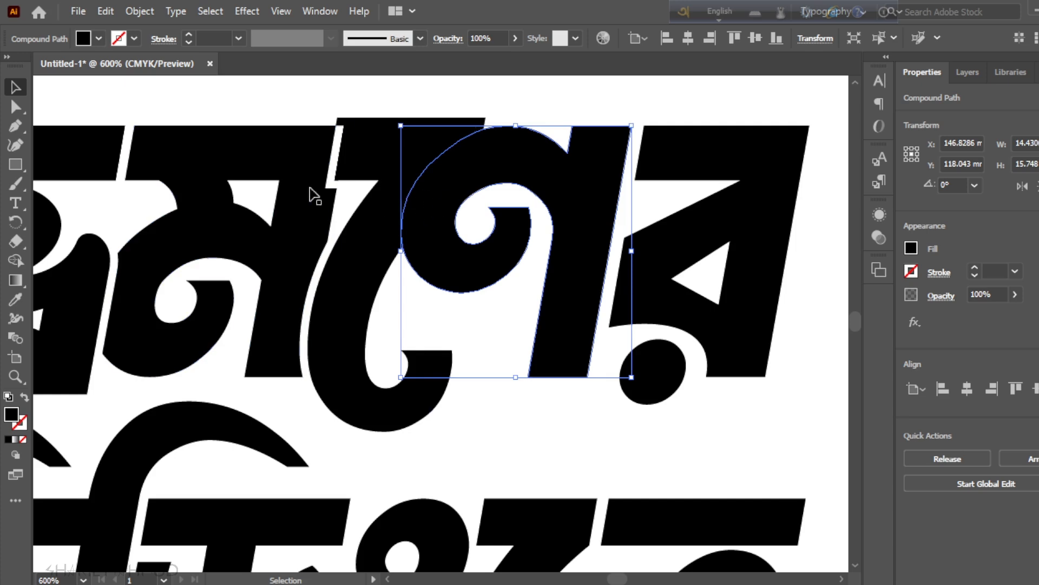
{"action": "left_click", "coordinate": [136, 13]}
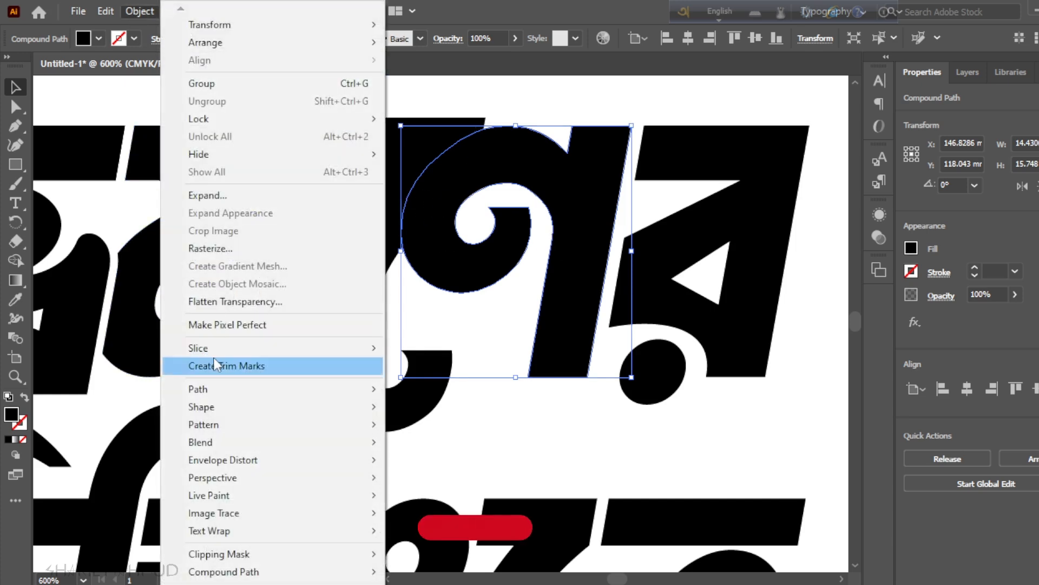
{"action": "mouse_move", "coordinate": [216, 386]}
{"action": "left_click", "coordinate": [443, 448]}
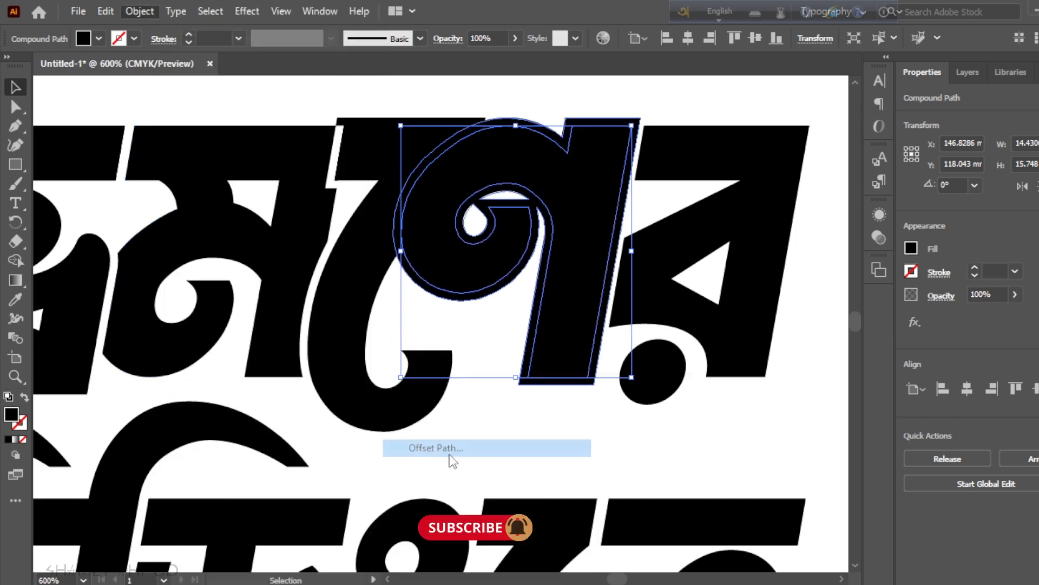
{"action": "left_click", "coordinate": [704, 339]}
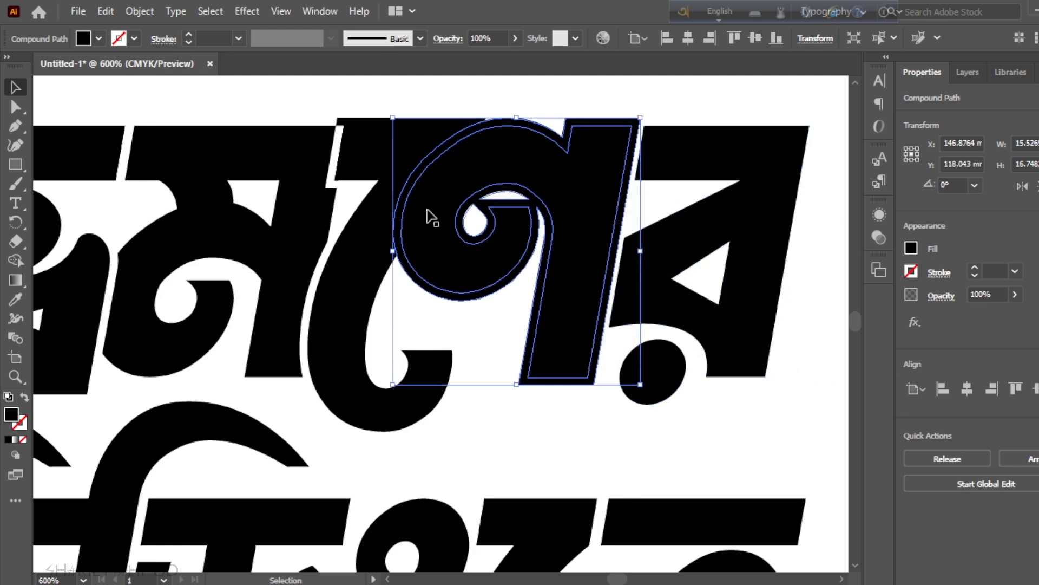
Select ণ, its offset outline and the vowel sign ে, and remove the excess offset areas and the band between them with Shape Builder
{"action": "left_click", "coordinate": [453, 273]}
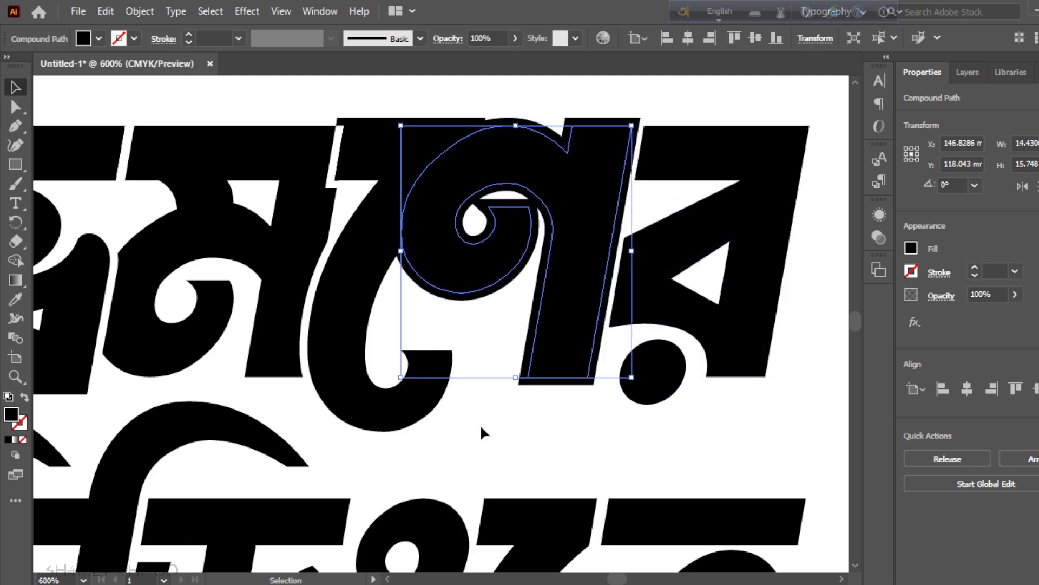
{"action": "left_click_drag", "start_coordinate": [482, 431], "coordinate": [389, 303]}
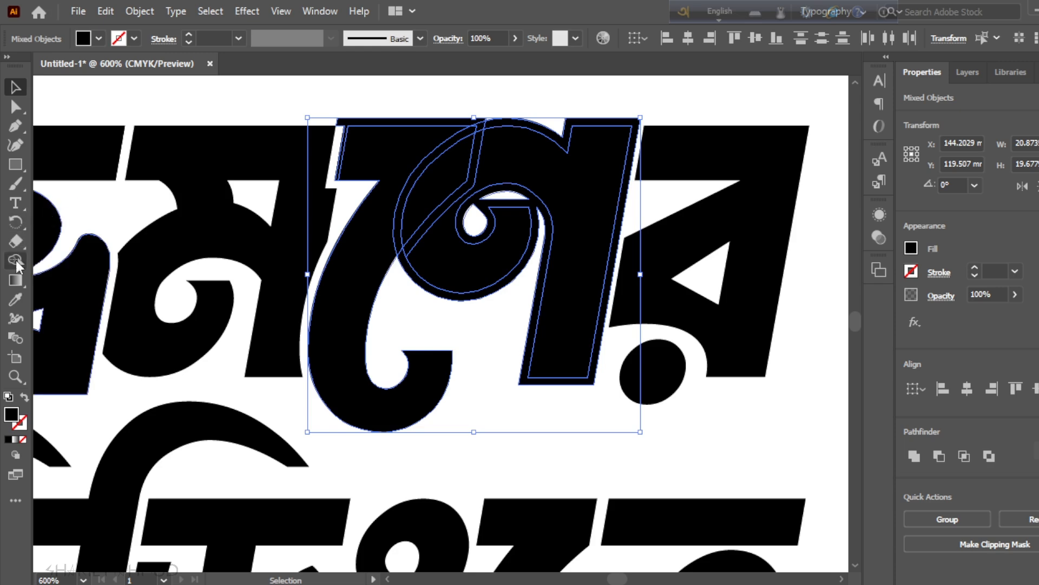
{"action": "left_click", "coordinate": [15, 260]}
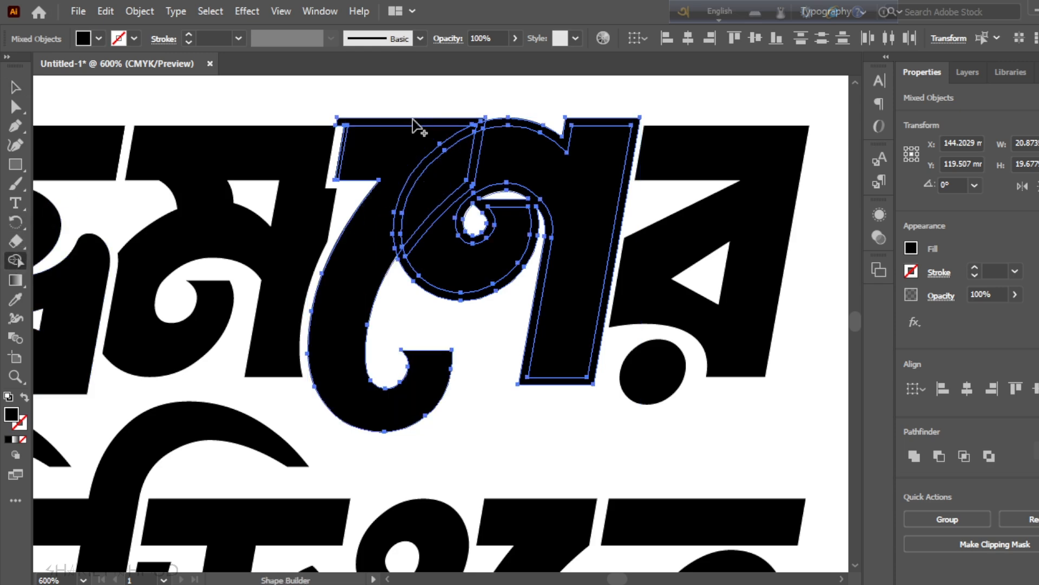
{"action": "left_click", "coordinate": [399, 122], "text": "alt"}
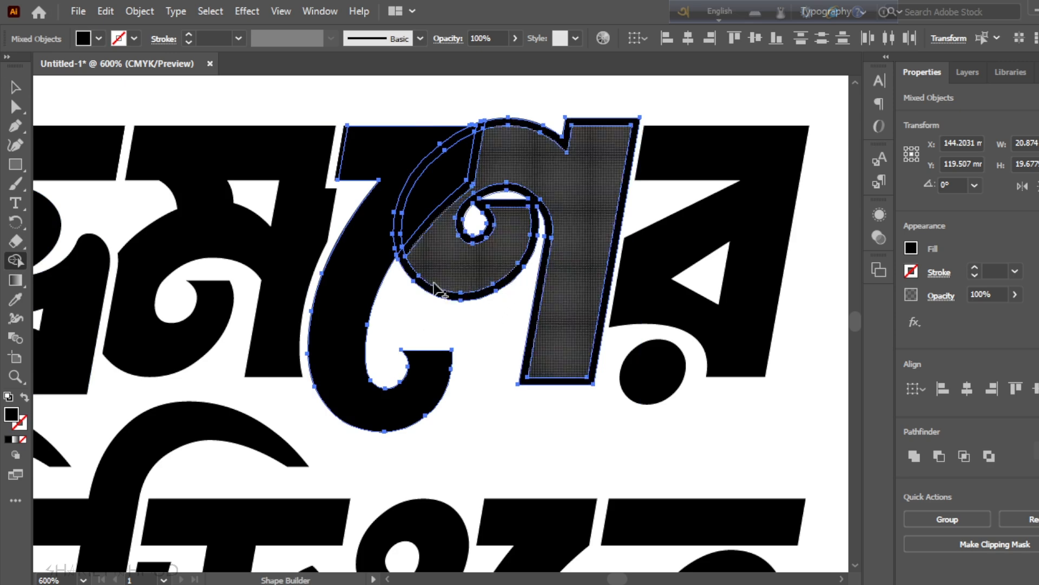
{"action": "key", "text": "alt"}
{"action": "left_click", "coordinate": [504, 286], "text": "alt"}
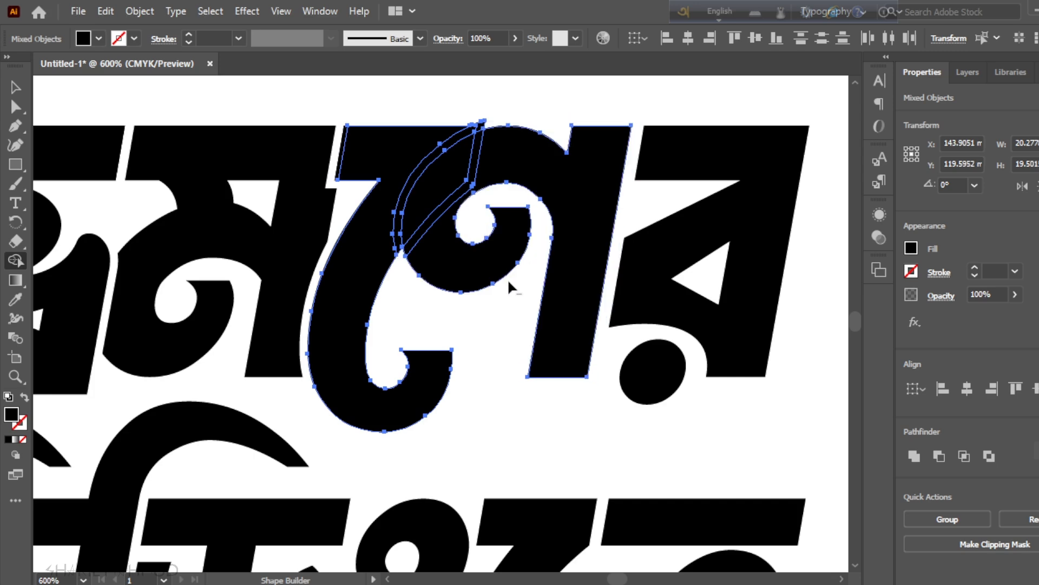
{"action": "left_click", "coordinate": [399, 246]}
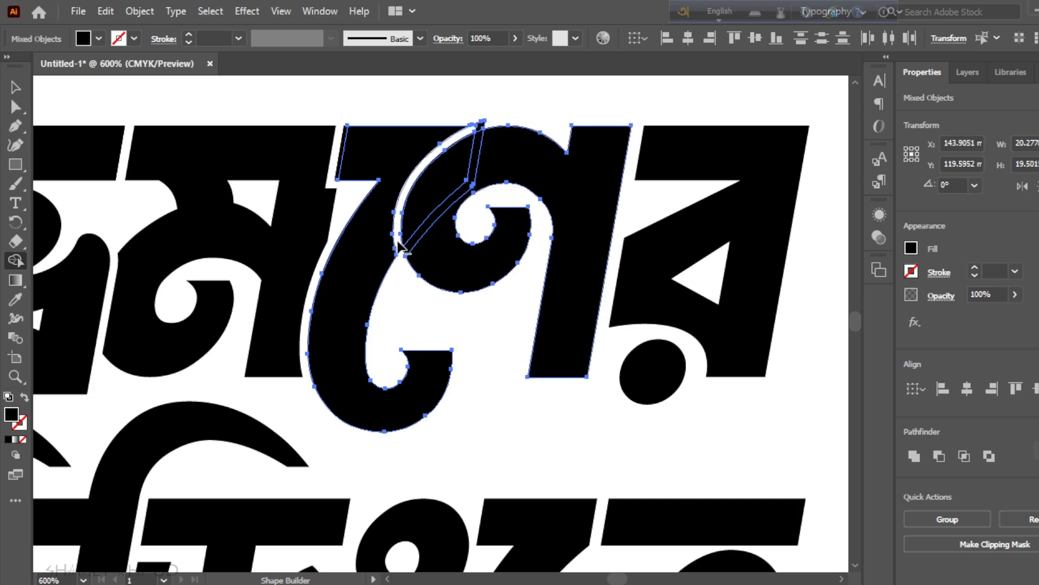
Merge the overlap pieces into ণ and delete the leftover slivers at the upper end of its gap with the Shape Builder tool
{"action": "mouse_move", "coordinate": [452, 255]}
{"action": "left_mouse_down"}
{"action": "mouse_move", "coordinate": [430, 208]}
{"action": "mouse_move", "coordinate": [476, 158]}
{"action": "left_mouse_up"}
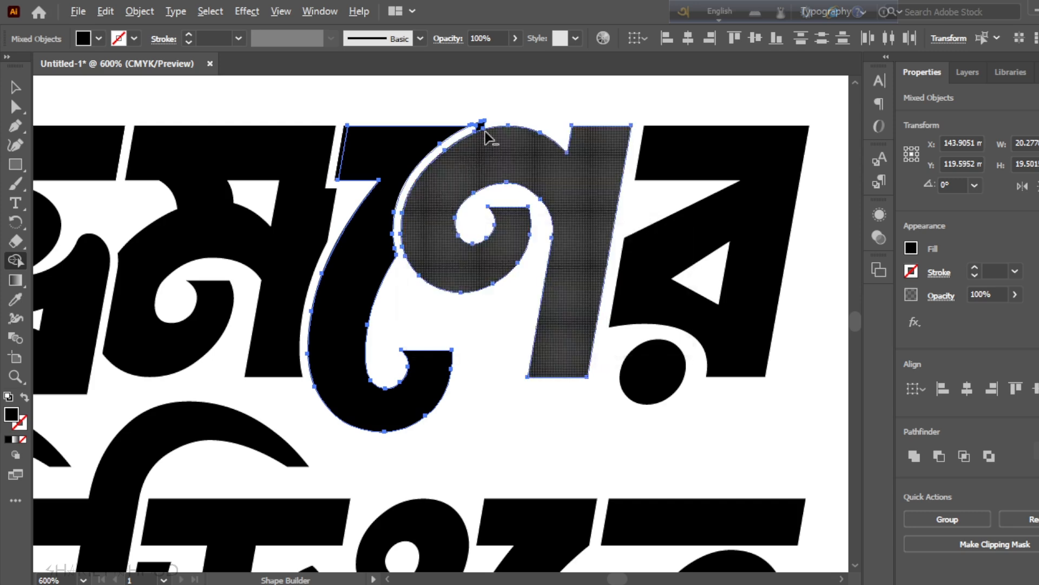
{"action": "left_click", "coordinate": [481, 125], "text": "alt"}
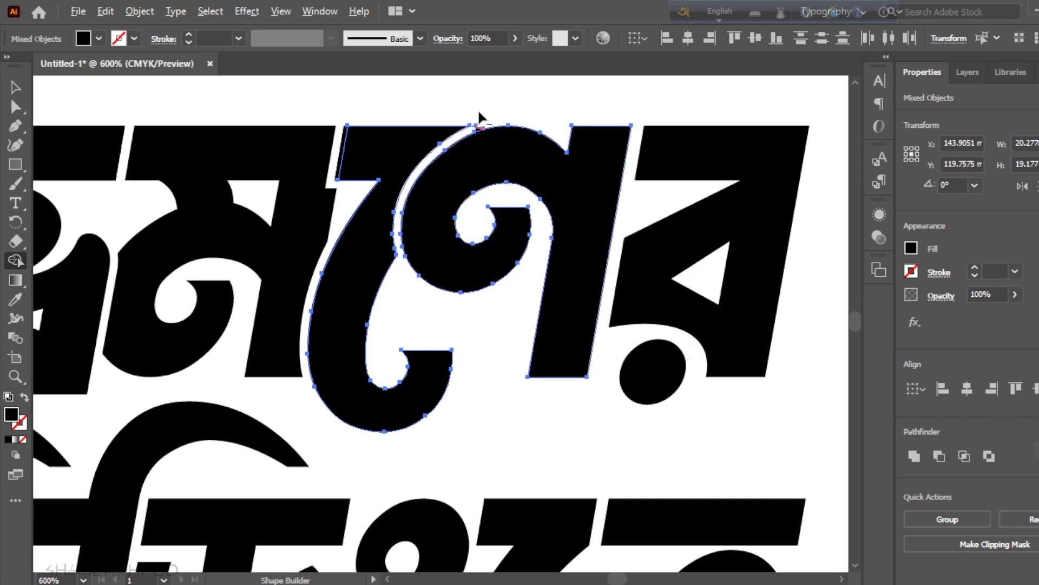
{"action": "scroll", "coordinate": [479, 112], "scroll_direction": "up", "scroll_amount": 6}
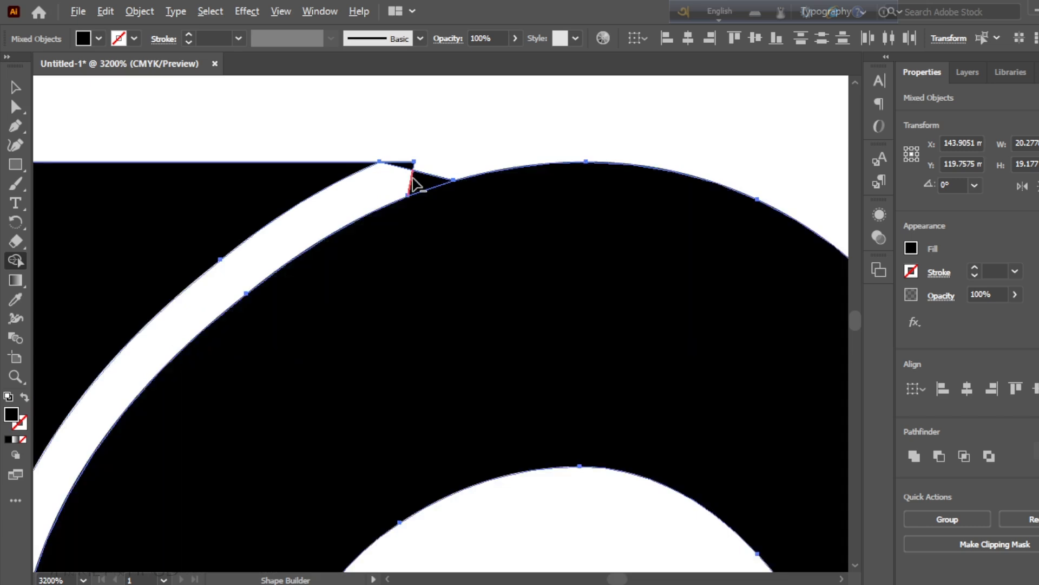
{"action": "left_click", "coordinate": [407, 167], "text": "alt"}
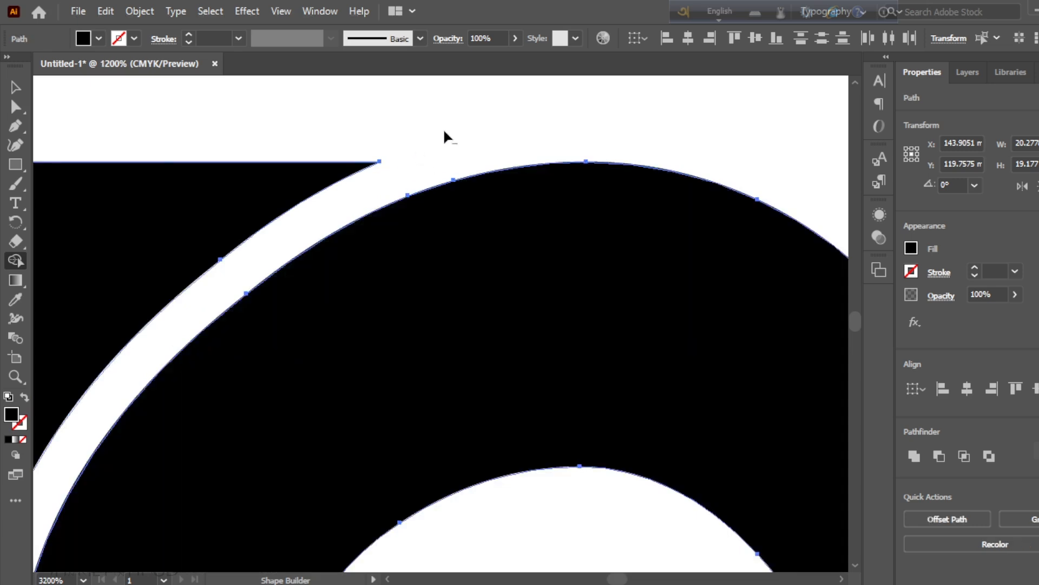
{"action": "scroll", "coordinate": [447, 167], "scroll_direction": "down", "scroll_amount": 6}
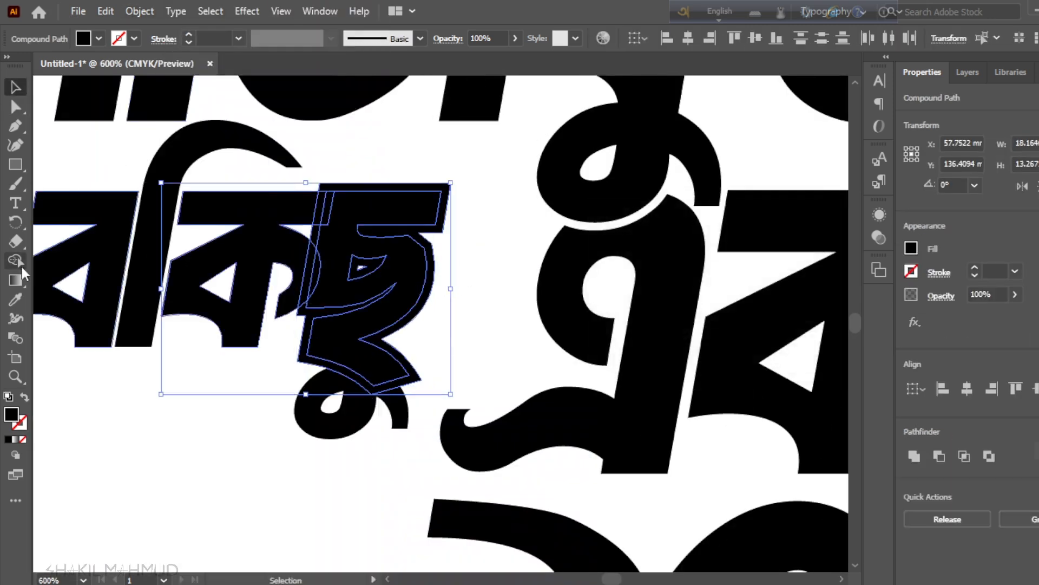
Cut the gap between ক and ছ in সবকিছু with Shape Builder, and shorten ক's headline bar until the letter is about 10 mm wide
{"action": "scroll", "coordinate": [302, 244], "scroll_direction": "up", "scroll_amount": 2}
{"action": "left_click_drag", "start_coordinate": [311, 314], "coordinate": [228, 184]}
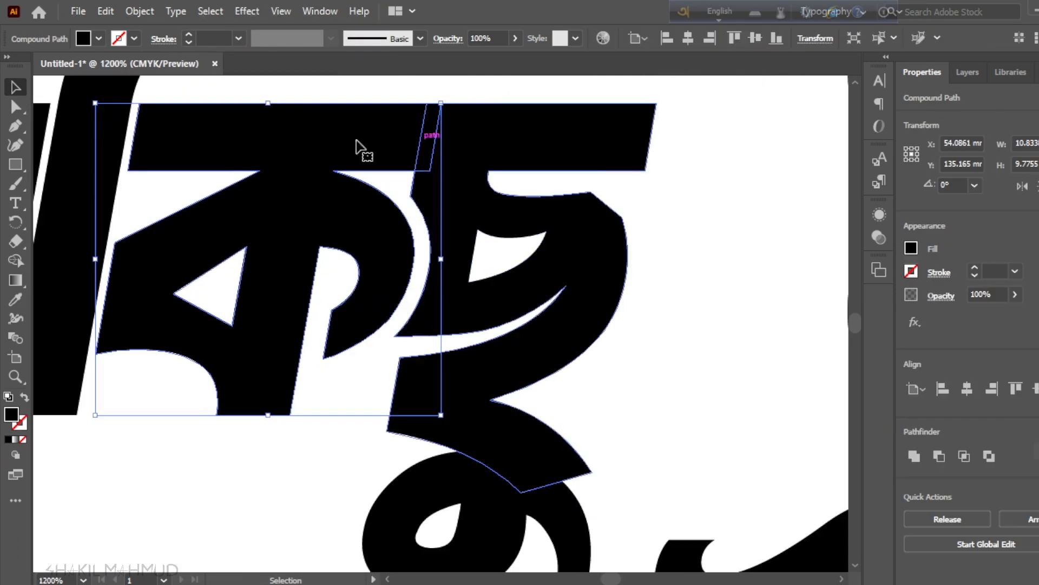
{"action": "key", "text": "a"}
{"action": "mouse_move", "coordinate": [430, 174]}
{"action": "left_mouse_down"}
{"action": "mouse_move", "coordinate": [413, 151]}
{"action": "mouse_move", "coordinate": [414, 162]}
{"action": "left_mouse_up"}
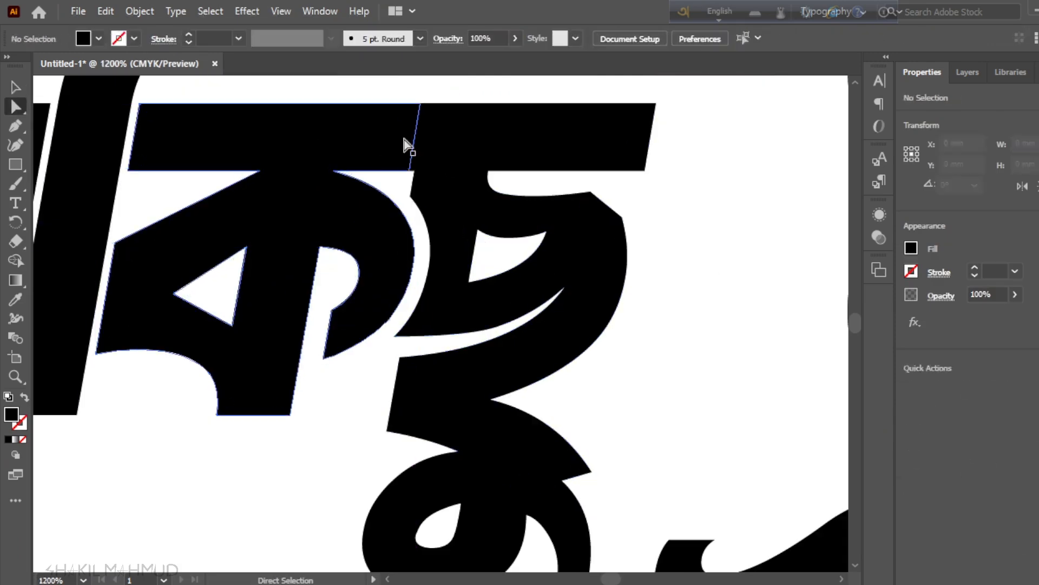
{"action": "left_click", "coordinate": [432, 378]}
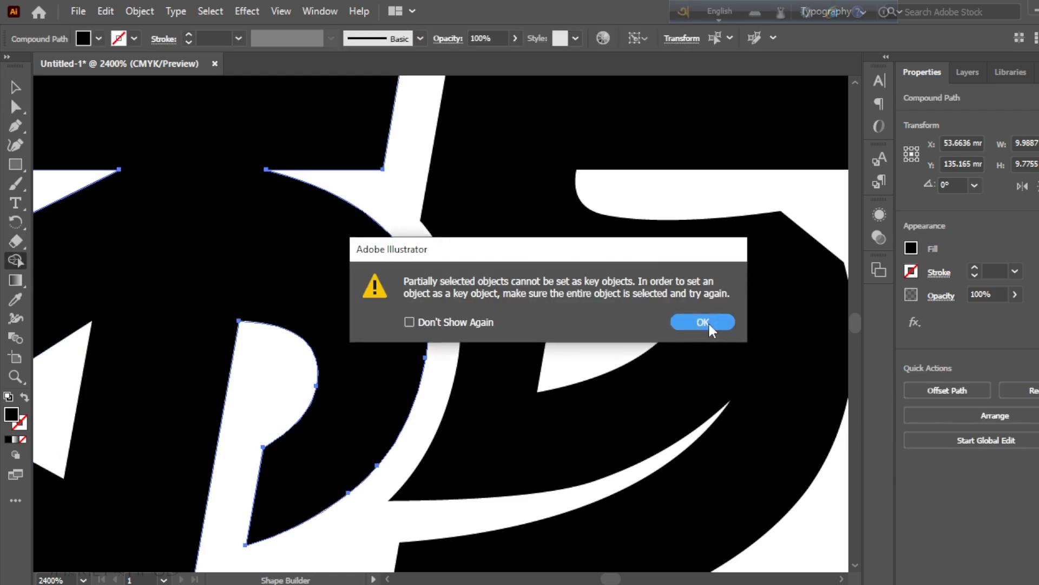
{"action": "left_click", "coordinate": [703, 322]}
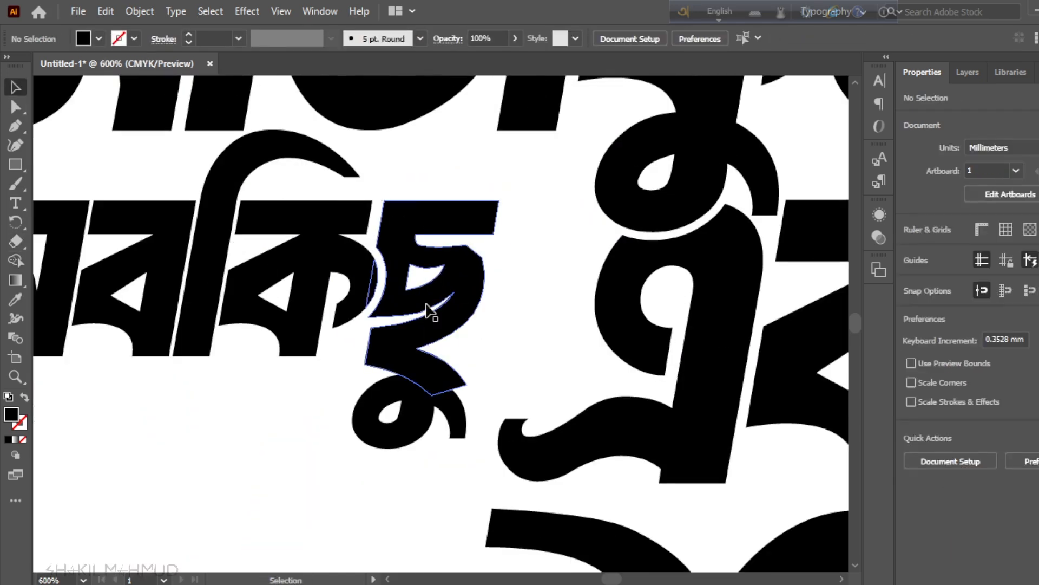
{"action": "left_click", "coordinate": [434, 302]}
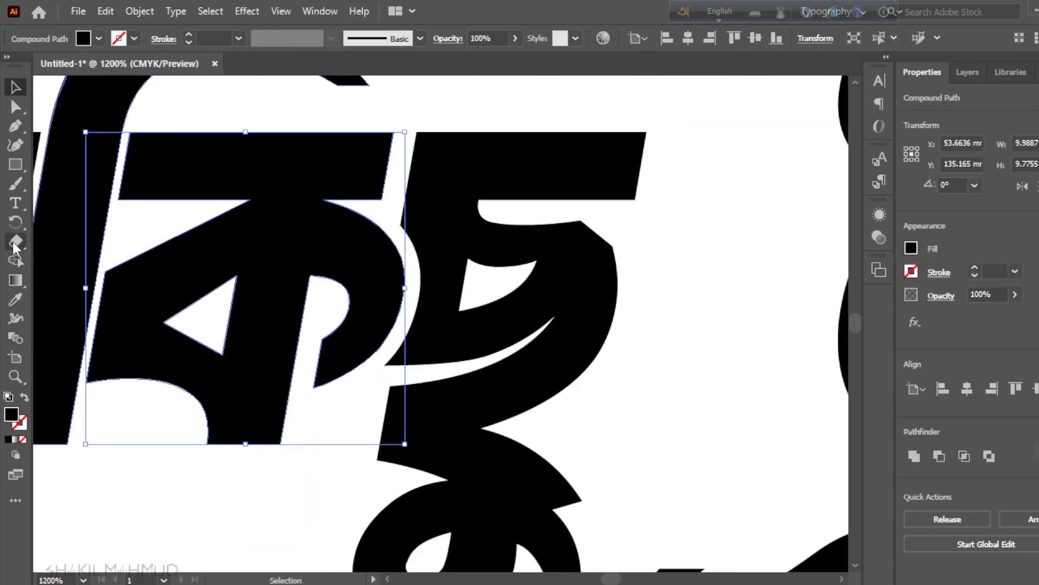
{"action": "left_click", "coordinate": [688, 387]}
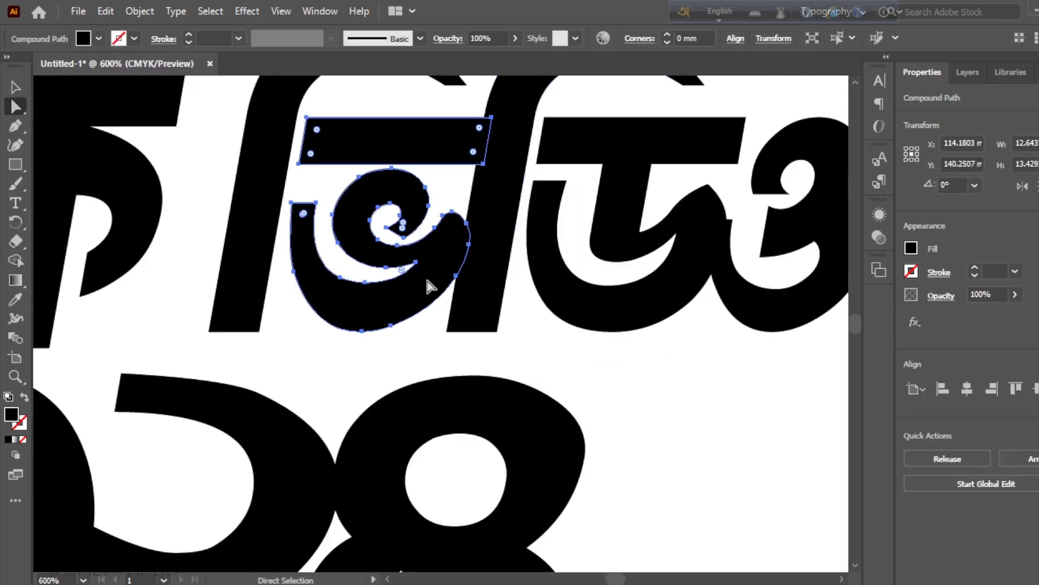
Shorten the headline bar of ভ in ভিডিওতে, and cut the gaps after ভ and ড using 0.5 mm offset paths and Shape Builder
{"action": "left_click_drag", "start_coordinate": [490, 133], "coordinate": [488, 160]}
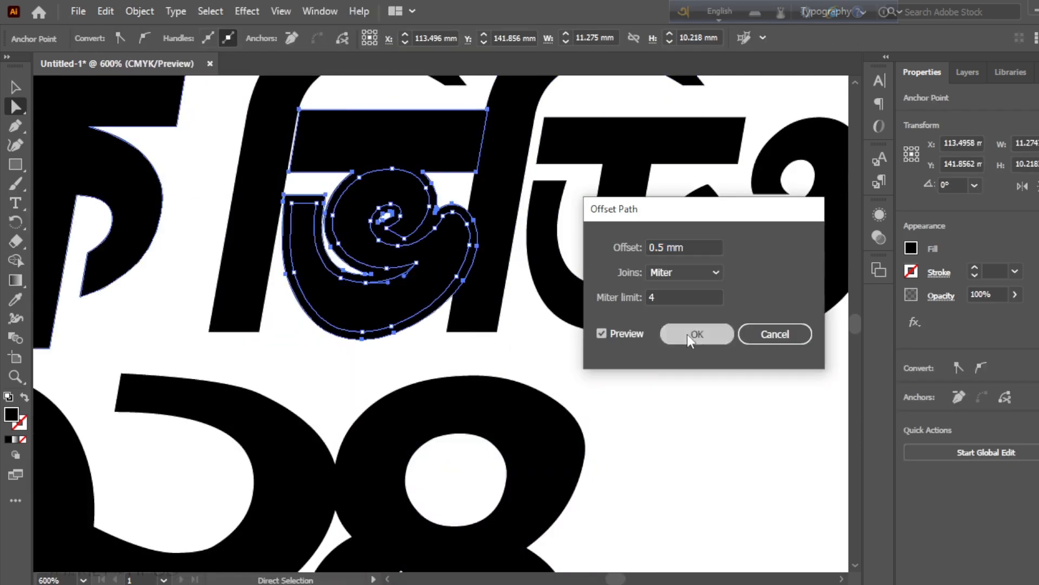
{"action": "left_click", "coordinate": [689, 337]}
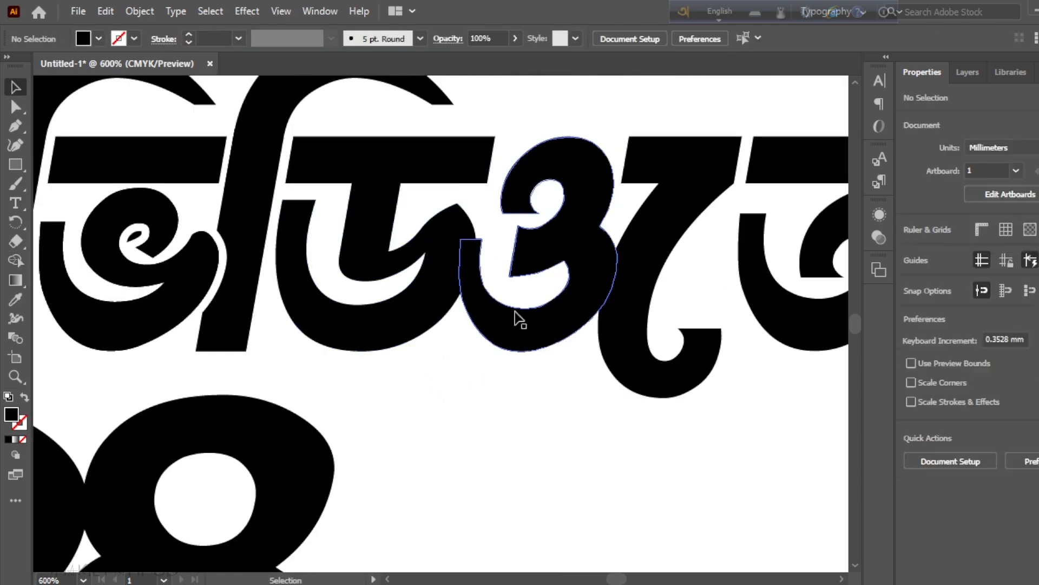
{"action": "left_click", "coordinate": [139, 11]}
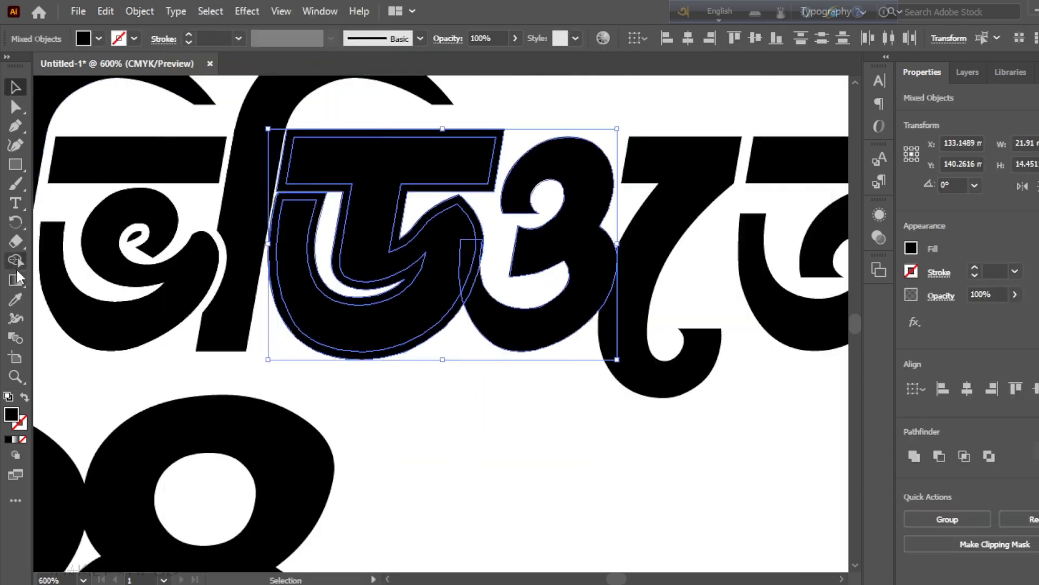
{"action": "left_click", "coordinate": [448, 436]}
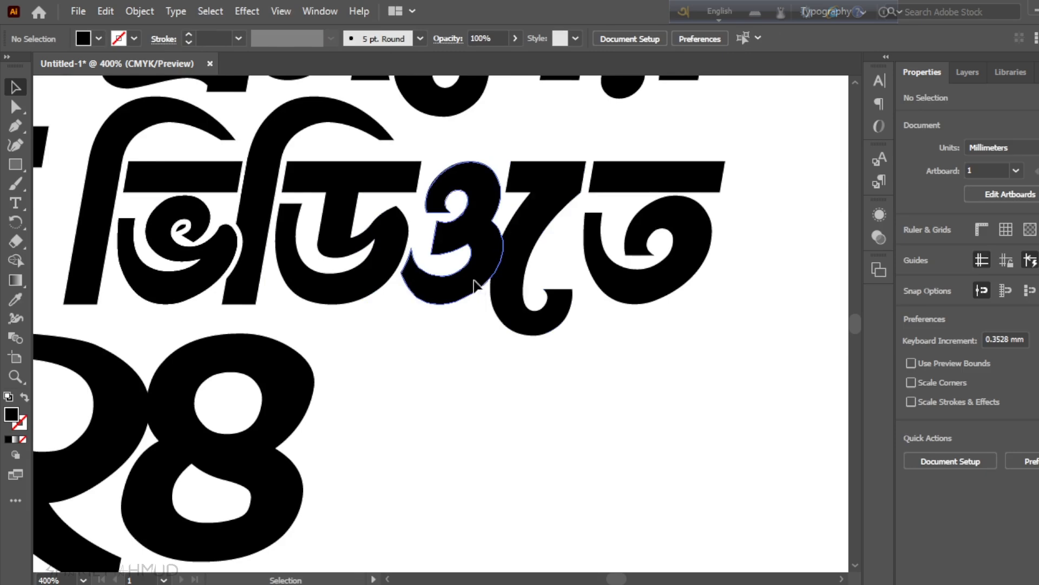
Move ও slightly up and closer to ড, and shift the vowel sign ে and ত slightly away from it
{"action": "left_click", "coordinate": [475, 277]}
{"action": "left_click_drag", "start_coordinate": [726, 395], "coordinate": [520, 279]}
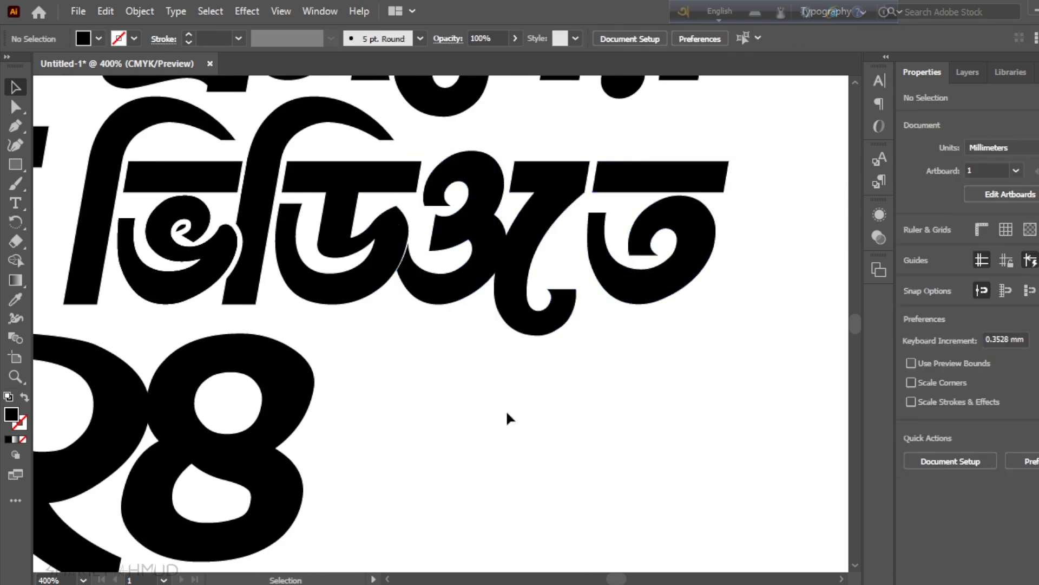
Cut the gap between ও and the following vowel sign ে, and extend the headline bar of ড toward ও
{"action": "scroll", "coordinate": [514, 420], "scroll_direction": "down", "scroll_amount": 2}
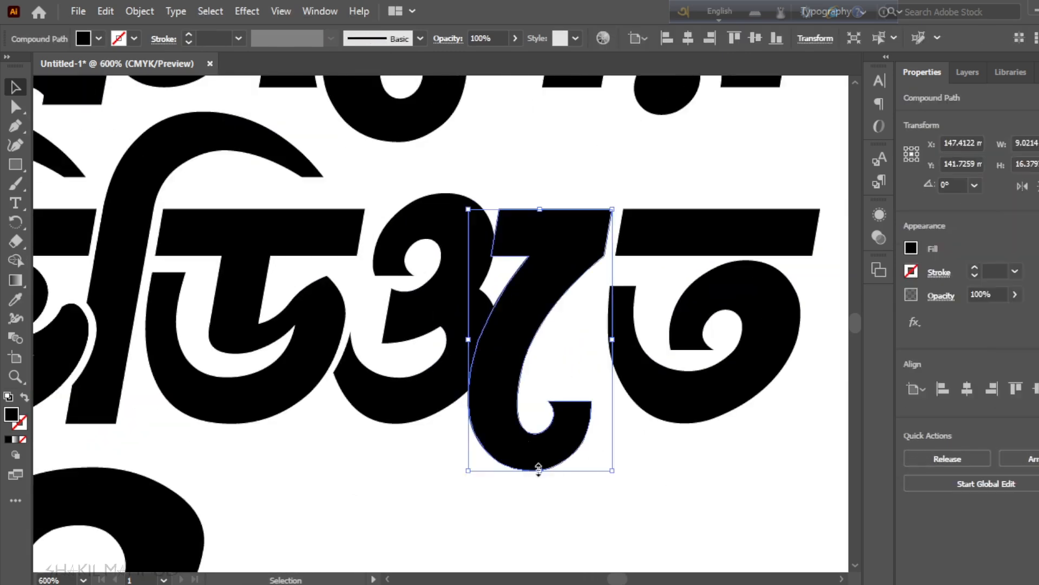
{"action": "left_click", "coordinate": [417, 324]}
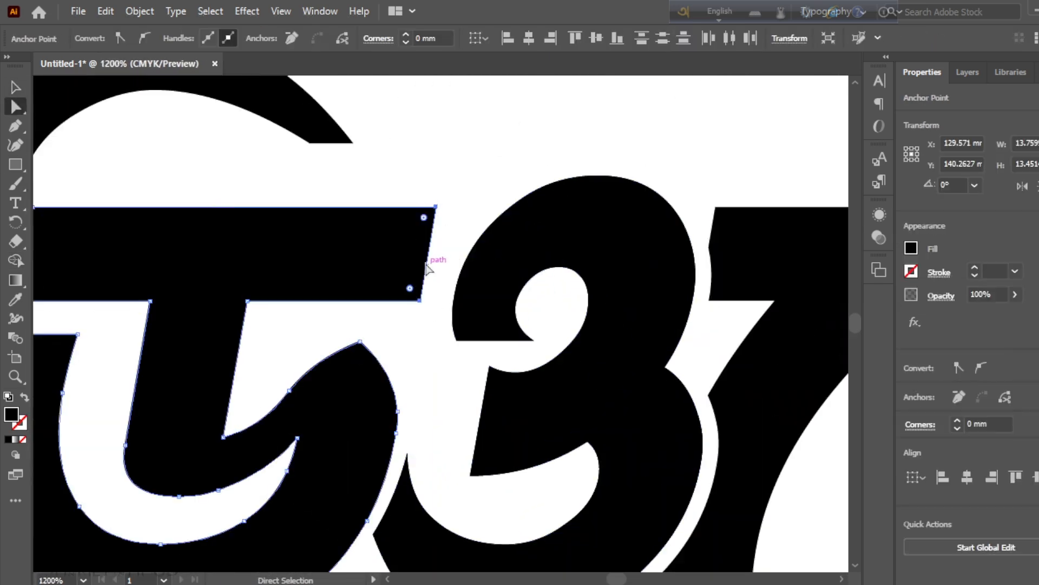
{"action": "left_click_drag", "start_coordinate": [429, 265], "coordinate": [464, 266]}
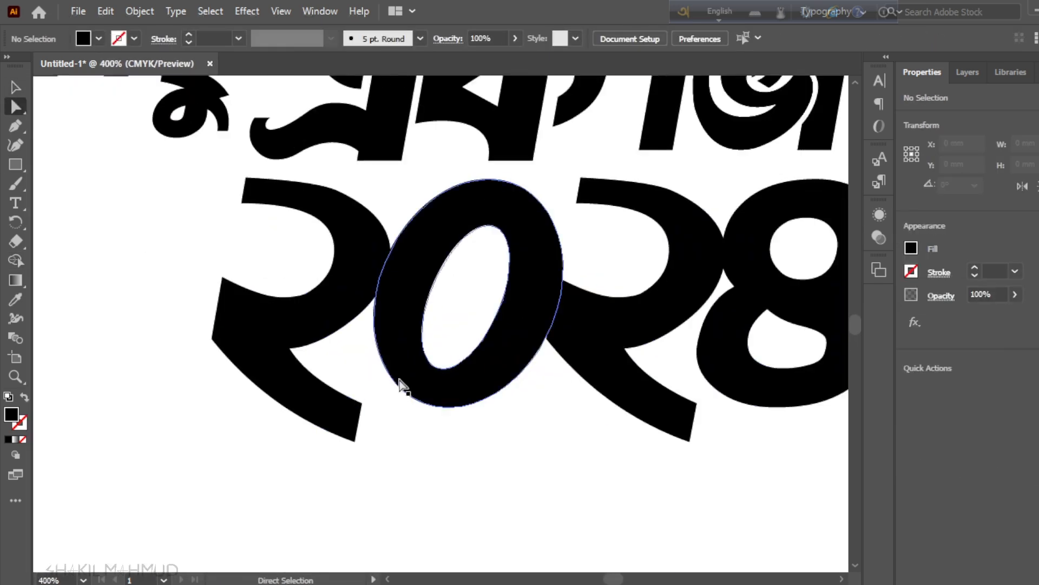
Cut narrow gaps between all the overlapping digits of ২০২৪ using 0.5 mm offset outlines and the Shape Builder tool
{"action": "left_click", "coordinate": [399, 383]}
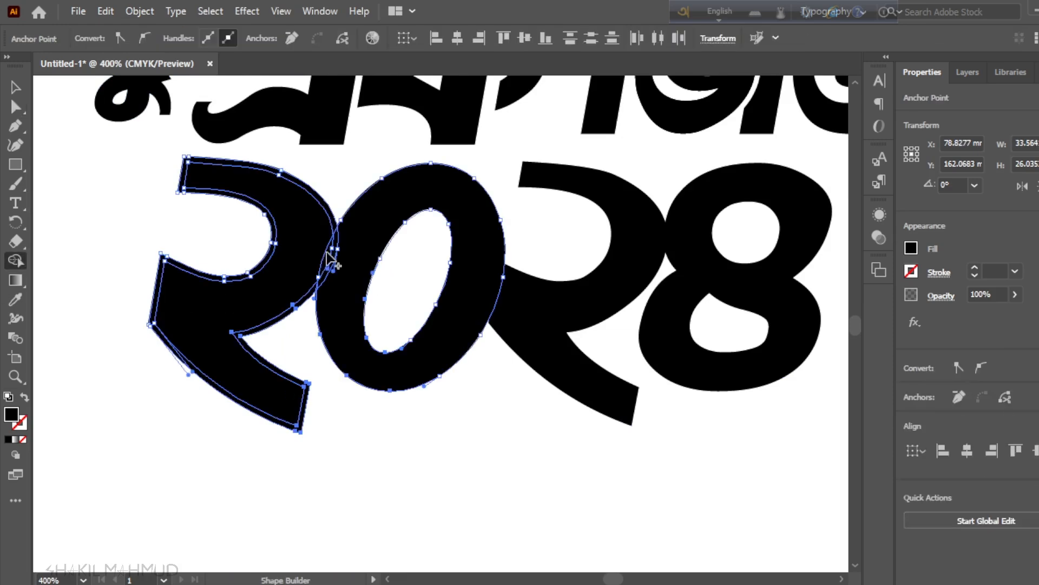
{"action": "mouse_move", "coordinate": [332, 325]}
{"action": "left_mouse_down"}
{"action": "mouse_move", "coordinate": [339, 262]}
{"action": "mouse_move", "coordinate": [345, 313]}
{"action": "left_mouse_up"}
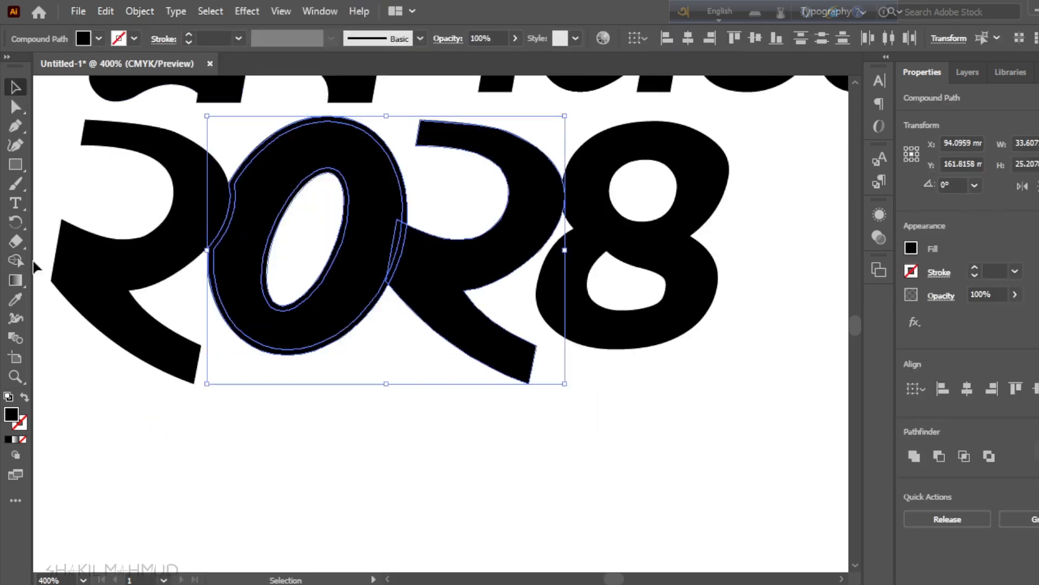
{"action": "key", "text": "shift+m"}
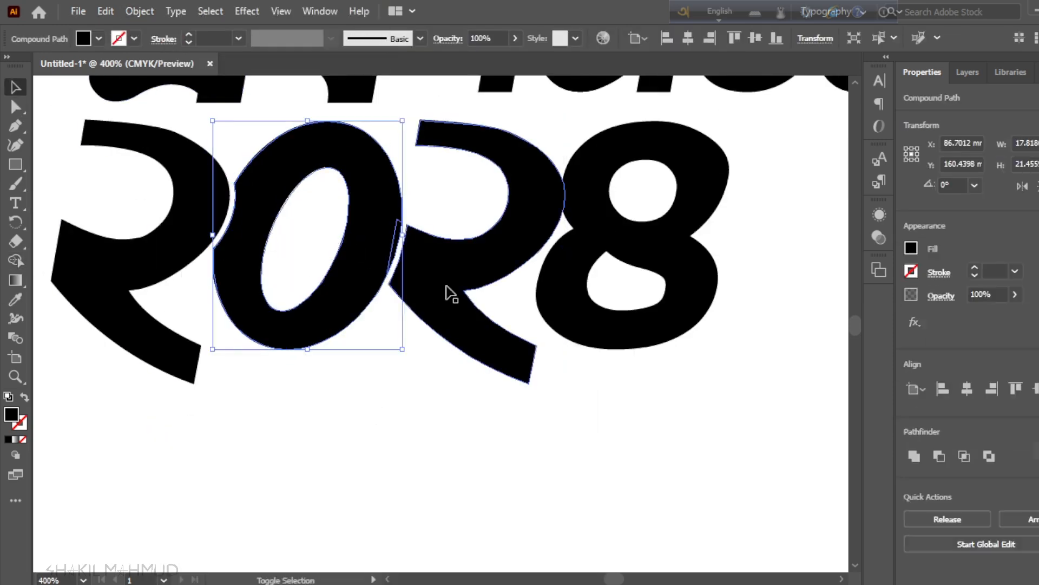
{"action": "left_click", "coordinate": [399, 478]}
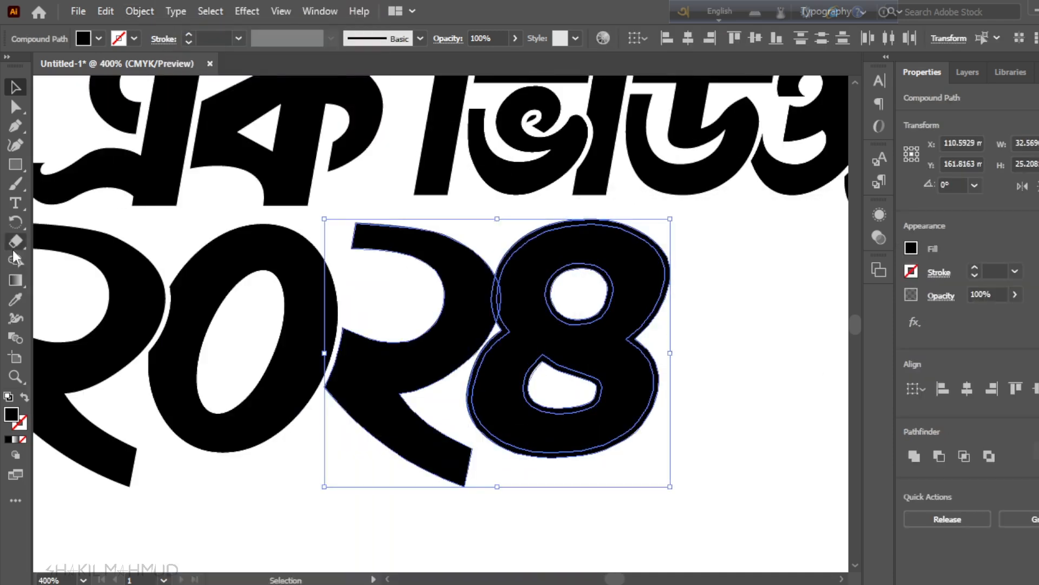
{"action": "key", "text": "shift+m"}
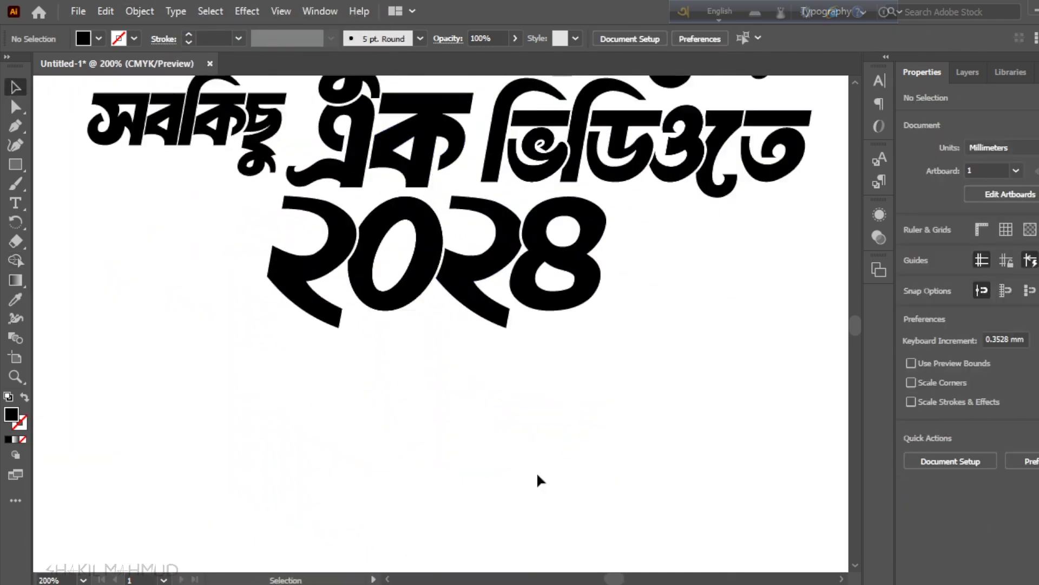
Examine the overall balance and letter spacing of the complete title composition on the artboard
{"action": "key", "text": "ctrl+0"}
{"action": "scroll", "coordinate": [454, 327], "scroll_direction": "up", "scroll_amount": 1}
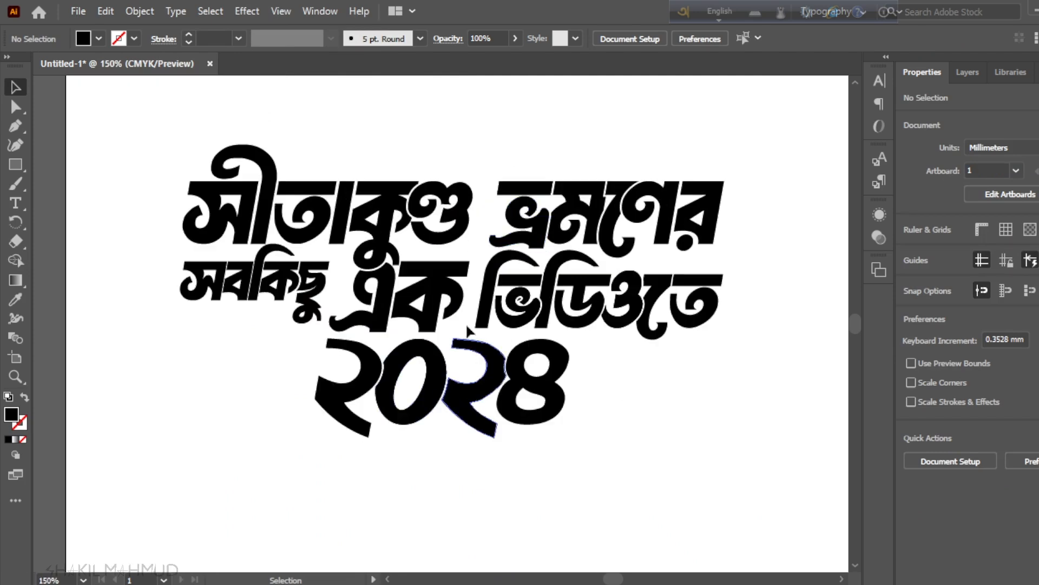
{"action": "scroll", "coordinate": [467, 327], "scroll_direction": "down", "scroll_amount": 2}
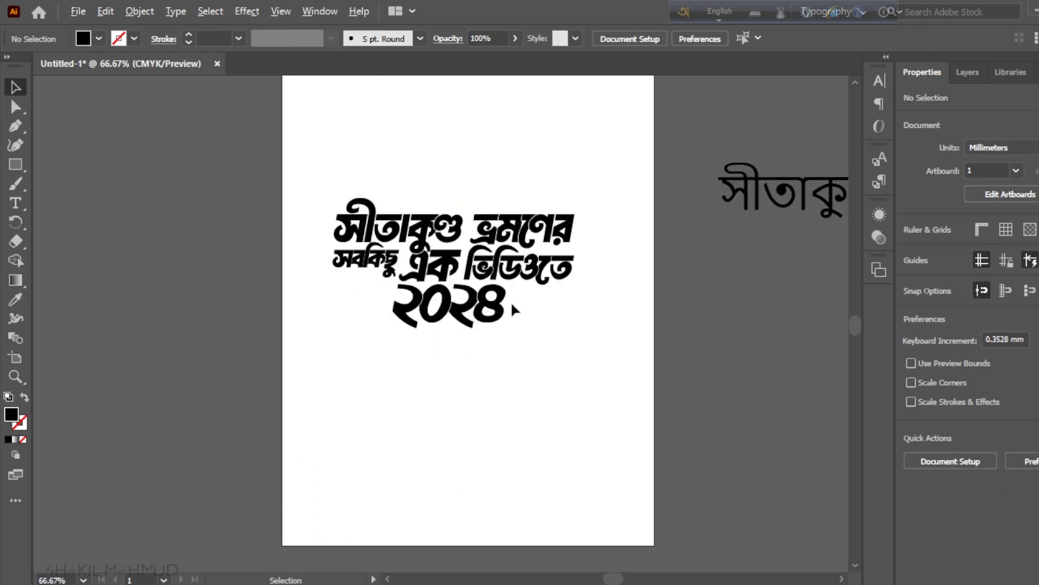
{"action": "scroll", "coordinate": [509, 301], "scroll_direction": "down", "scroll_amount": 1}
{"action": "scroll", "coordinate": [553, 282], "scroll_direction": "up", "scroll_amount": 2}
{"action": "scroll", "coordinate": [582, 304], "scroll_direction": "down", "scroll_amount": 1}
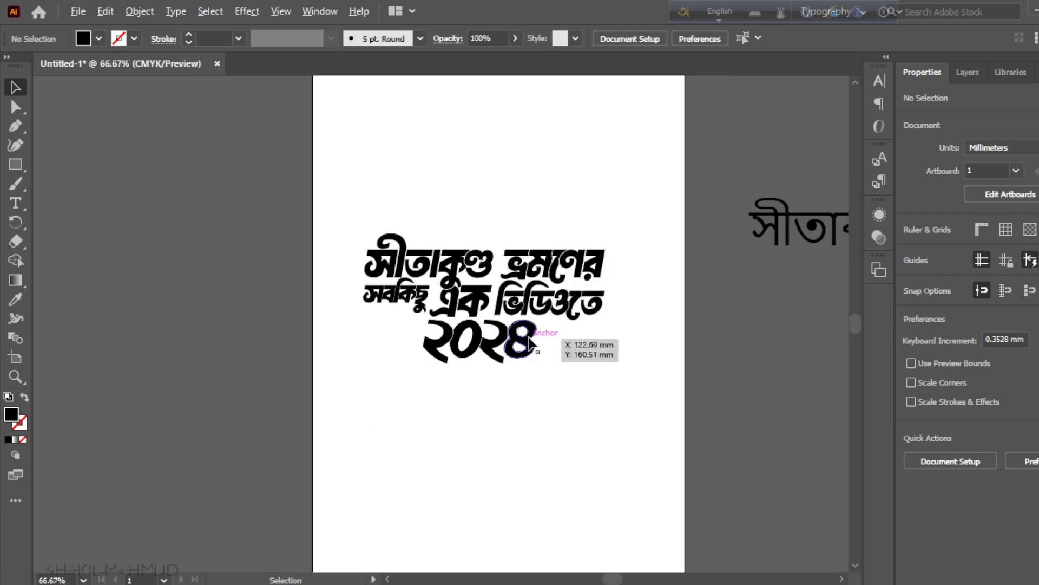
{"action": "scroll", "coordinate": [535, 357], "scroll_direction": "up", "scroll_amount": 1}
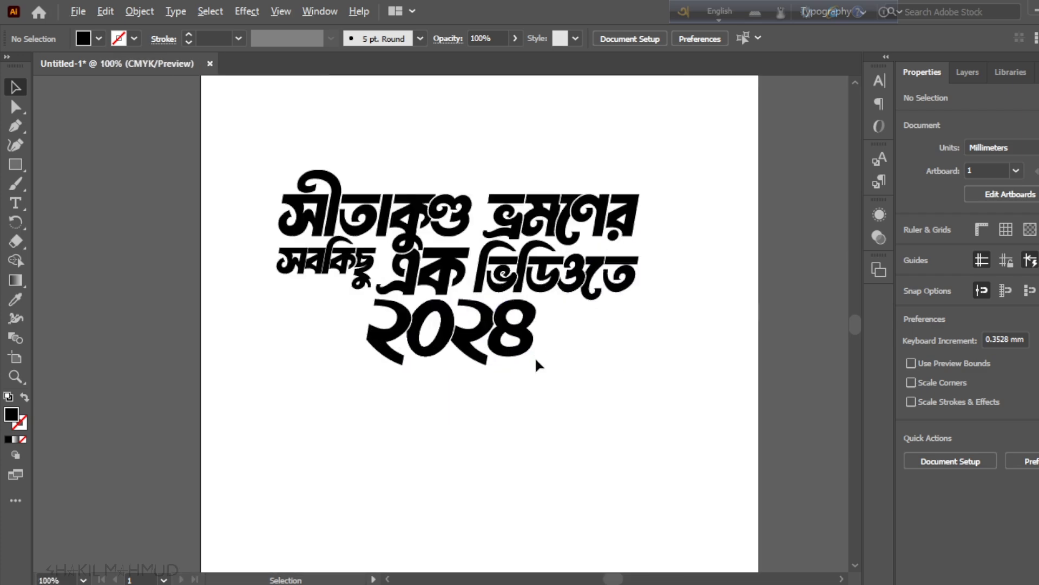
Round the upper-right corner of the letter স in সীতাকুণ্ড to a radius of about 1.34 mm
{"action": "scroll", "coordinate": [343, 332], "scroll_direction": "up", "scroll_amount": 6}
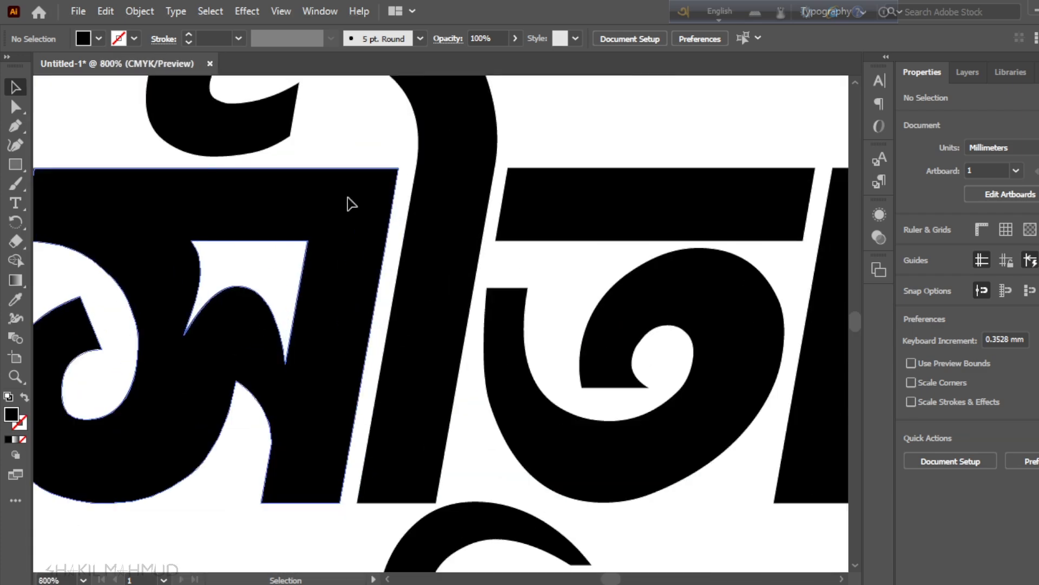
{"action": "left_click", "coordinate": [347, 204]}
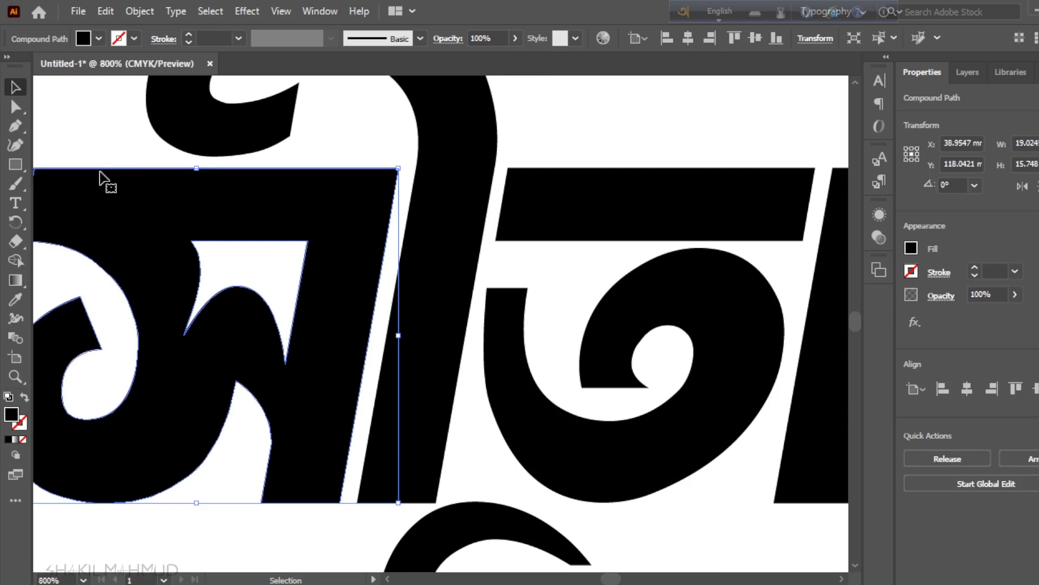
{"action": "left_click", "coordinate": [17, 107]}
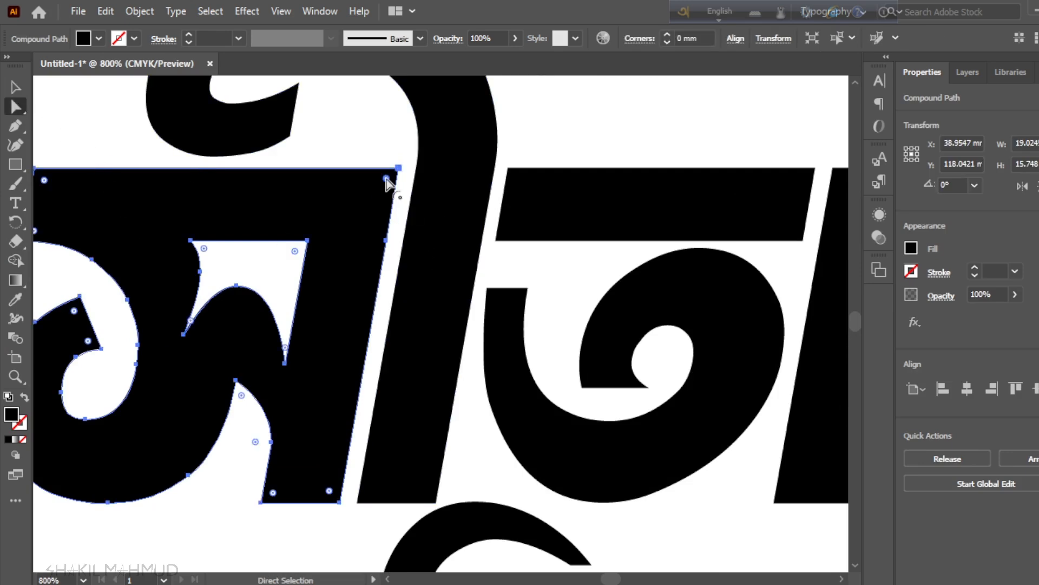
{"action": "left_click_drag", "start_coordinate": [386, 179], "coordinate": [359, 198]}
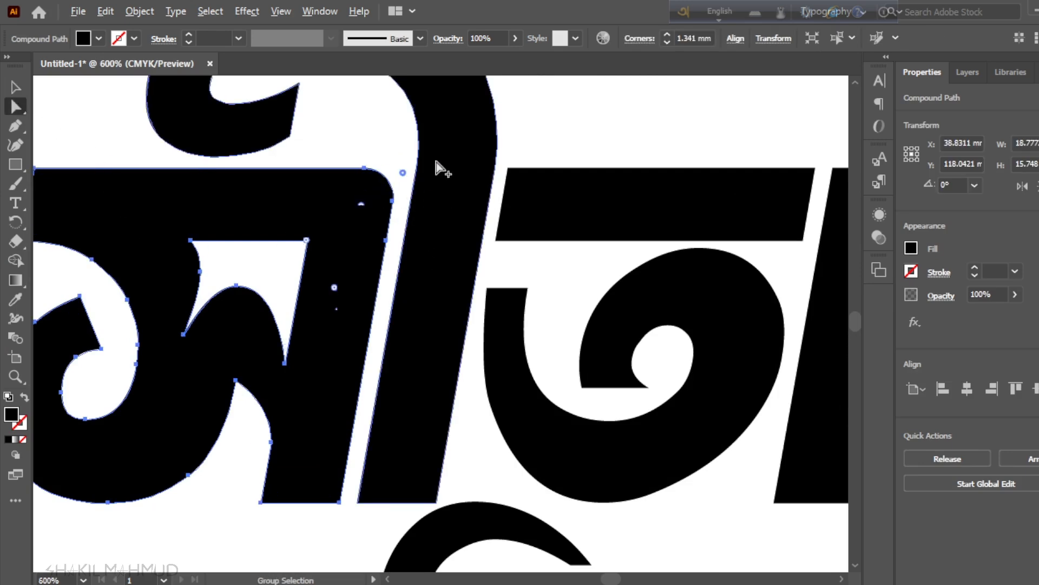
Round the upper-right corner of the letter র in ভ্রমণের to a radius of about 1.1 mm
{"action": "scroll", "coordinate": [436, 165], "scroll_direction": "down", "scroll_amount": 3}
{"action": "scroll", "coordinate": [295, 194], "scroll_direction": "down", "scroll_amount": 1}
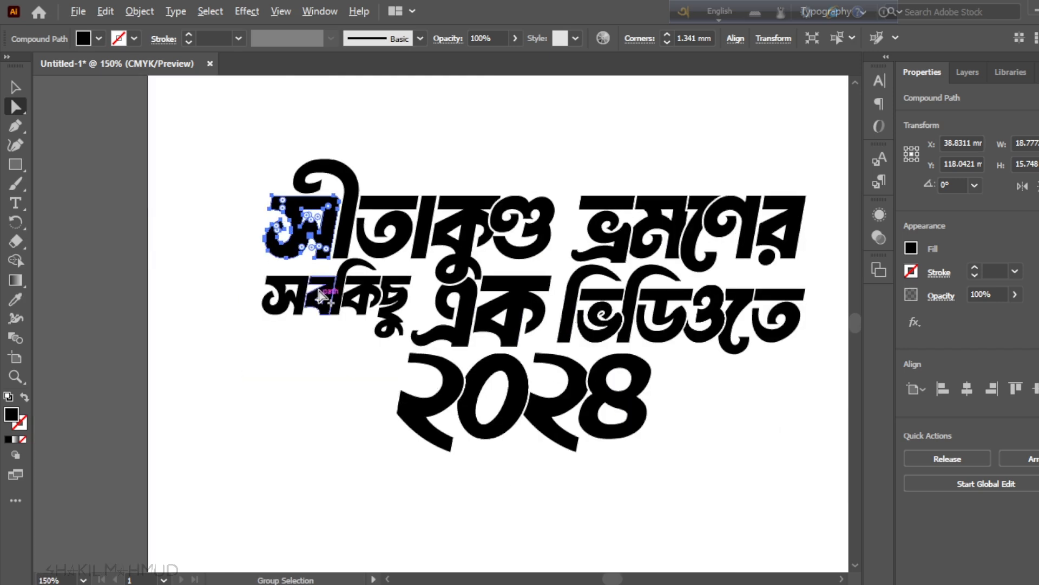
{"action": "scroll", "coordinate": [791, 183], "scroll_direction": "up", "scroll_amount": 1}
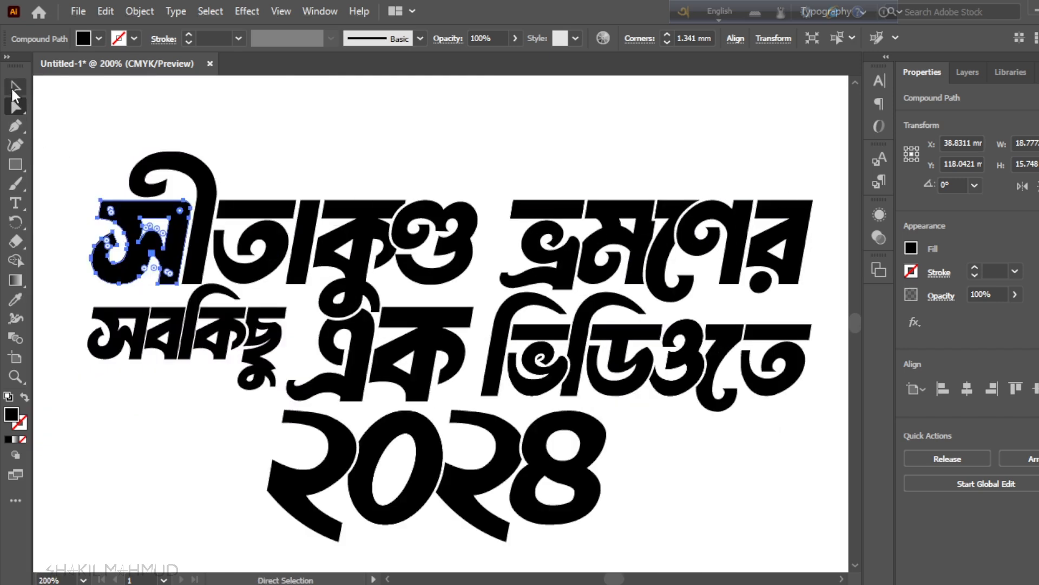
{"action": "left_click", "coordinate": [15, 86]}
{"action": "left_click", "coordinate": [780, 243]}
{"action": "scroll", "coordinate": [305, 267], "scroll_direction": "down", "scroll_amount": 1}
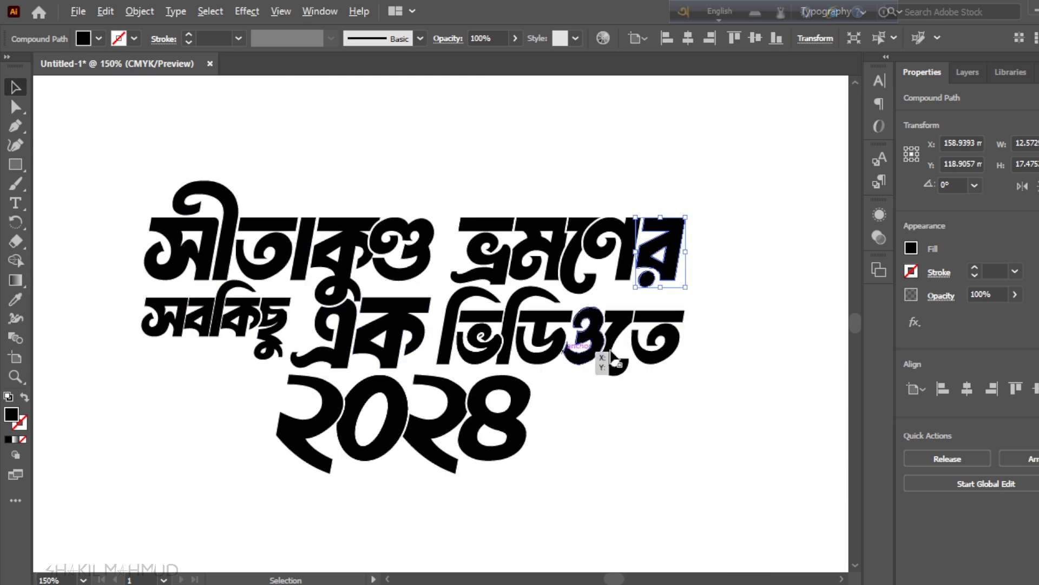
{"action": "scroll", "coordinate": [688, 219], "scroll_direction": "up", "scroll_amount": 5}
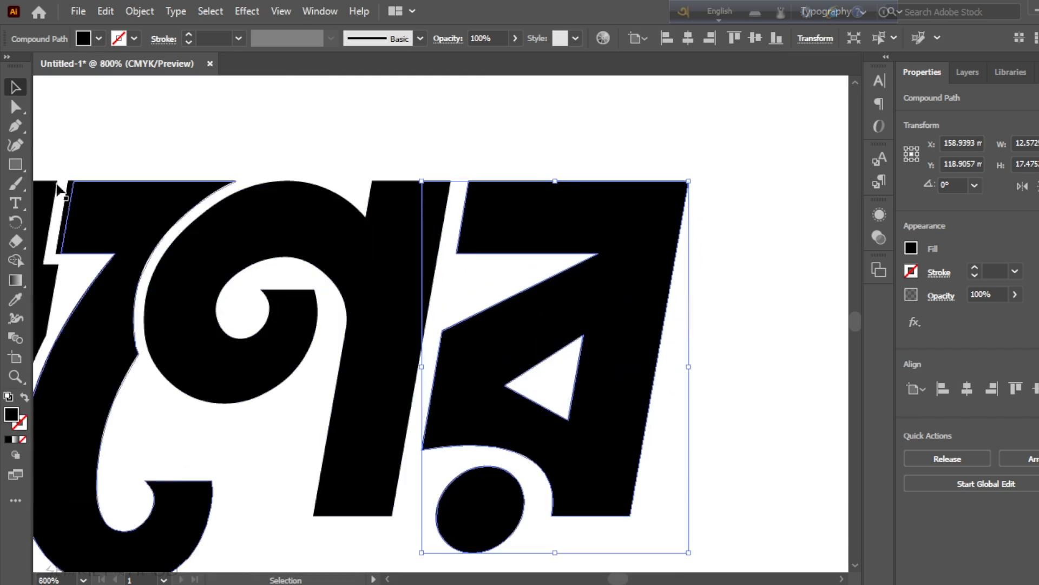
{"action": "left_click", "coordinate": [16, 107]}
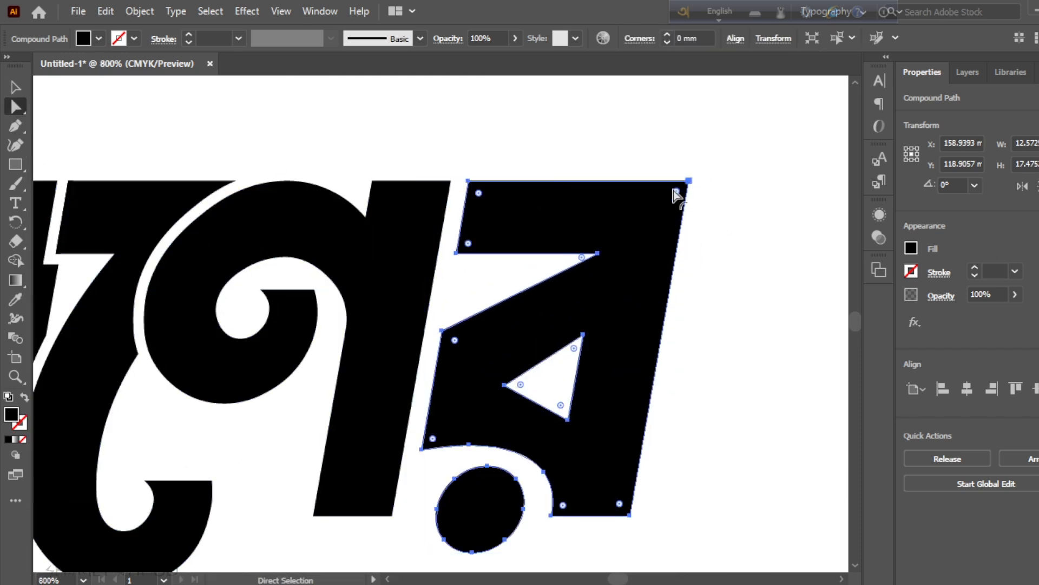
{"action": "left_click_drag", "start_coordinate": [676, 196], "coordinate": [664, 209]}
{"action": "key", "text": "ctrl+minus"}
{"action": "key", "text": "ctrl+minus"}
{"action": "key", "text": "ctrl+minus"}
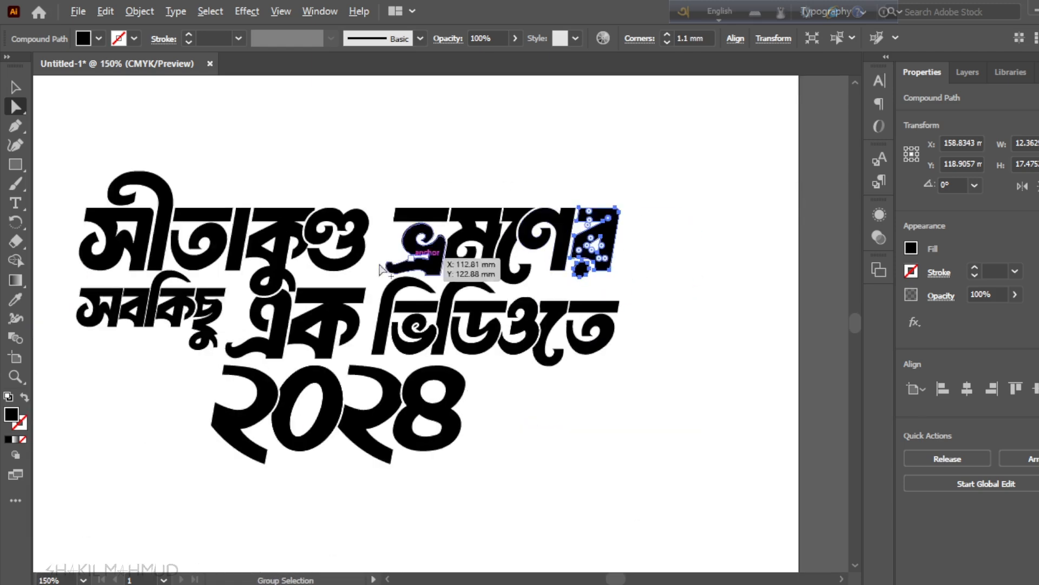
{"action": "left_click", "coordinate": [16, 87]}
{"action": "left_click", "coordinate": [544, 448]}
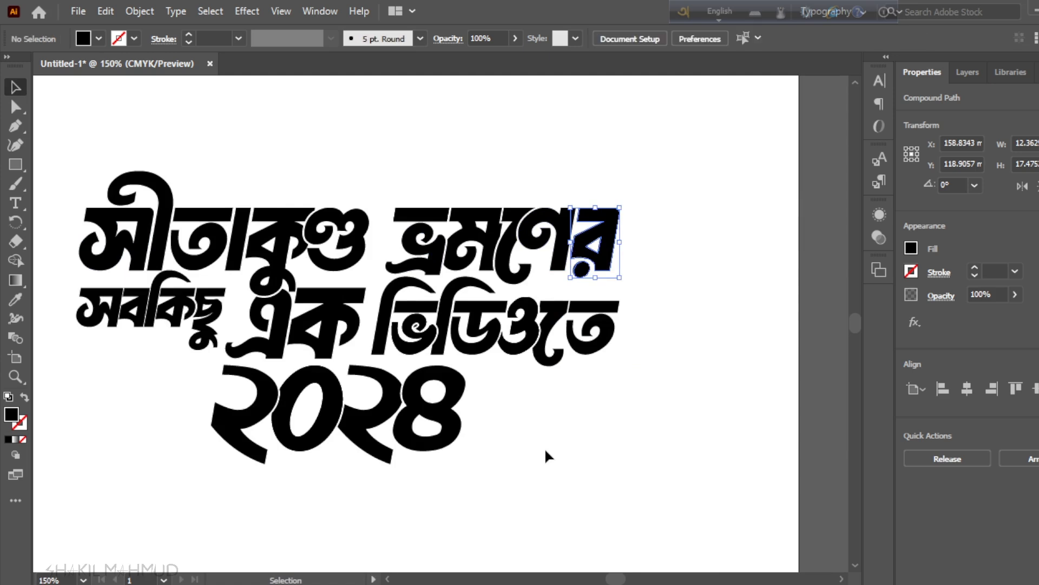
Inspect the whole title with its rounded outer corners, both close up and against the full artboard
{"action": "key", "text": "ctrl+0"}
{"action": "key", "text": "ctrl+plus"}
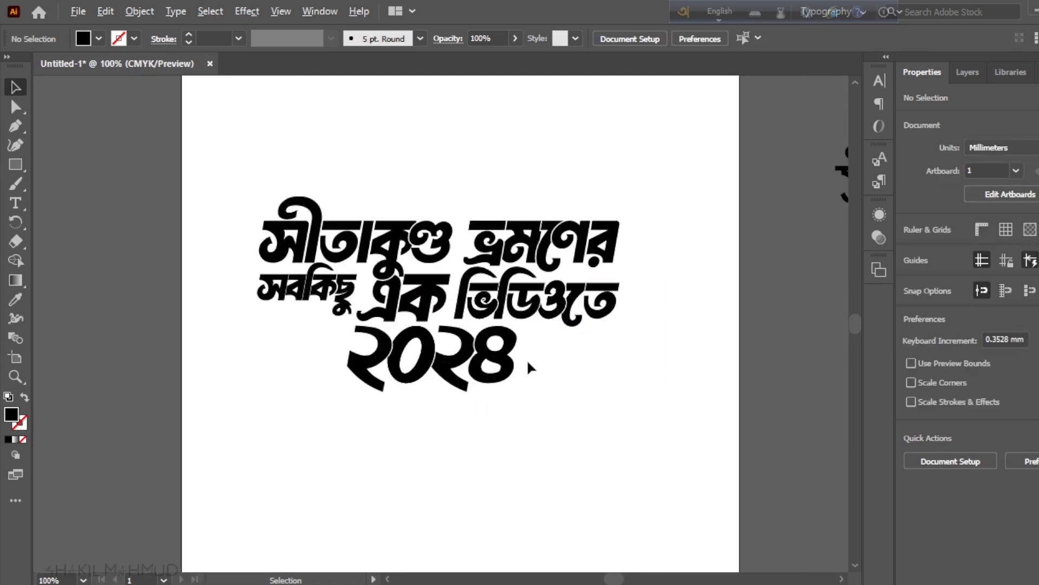
{"action": "key", "text": "ctrl+plus"}
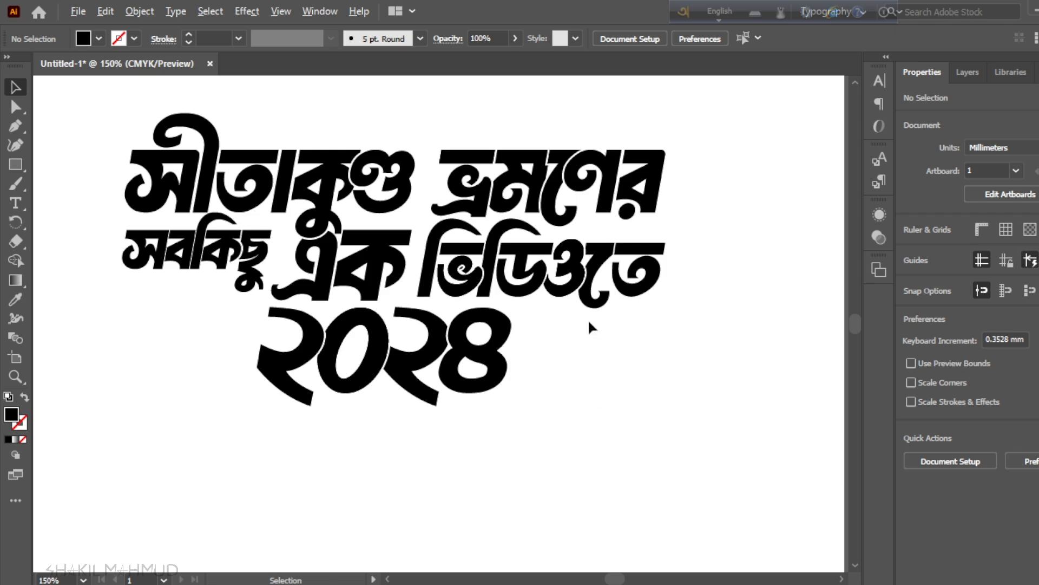
{"action": "key", "text": "ctrl+minus"}
{"action": "key", "text": "ctrl+minus"}
{"action": "key", "text": "ctrl+plus"}
{"action": "key", "text": "ctrl+0"}
{"action": "scroll", "coordinate": [363, 271], "scroll_direction": "down", "scroll_amount": 2}
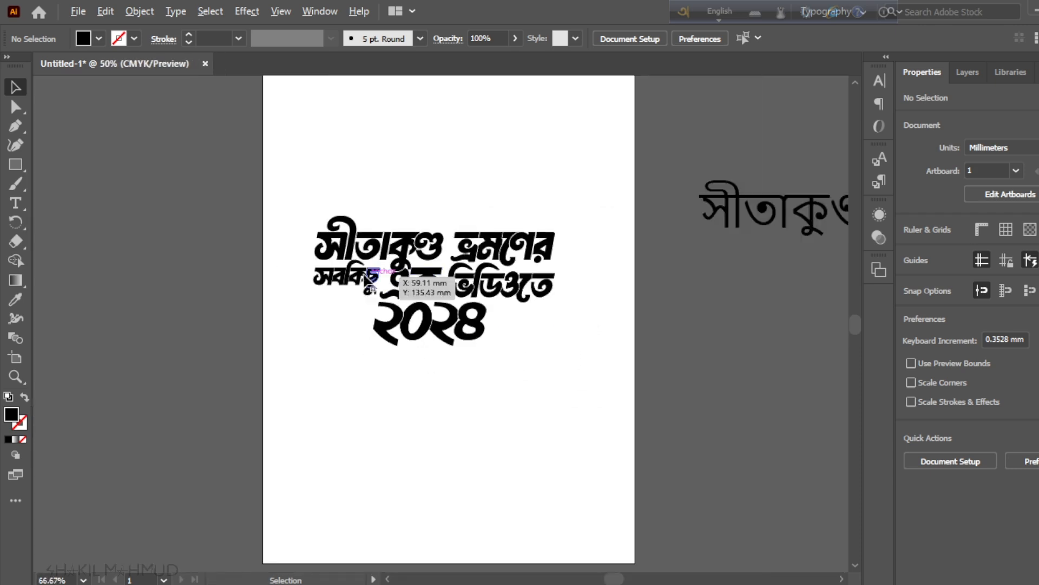
{"action": "scroll", "coordinate": [317, 314], "scroll_direction": "up", "scroll_amount": 2}
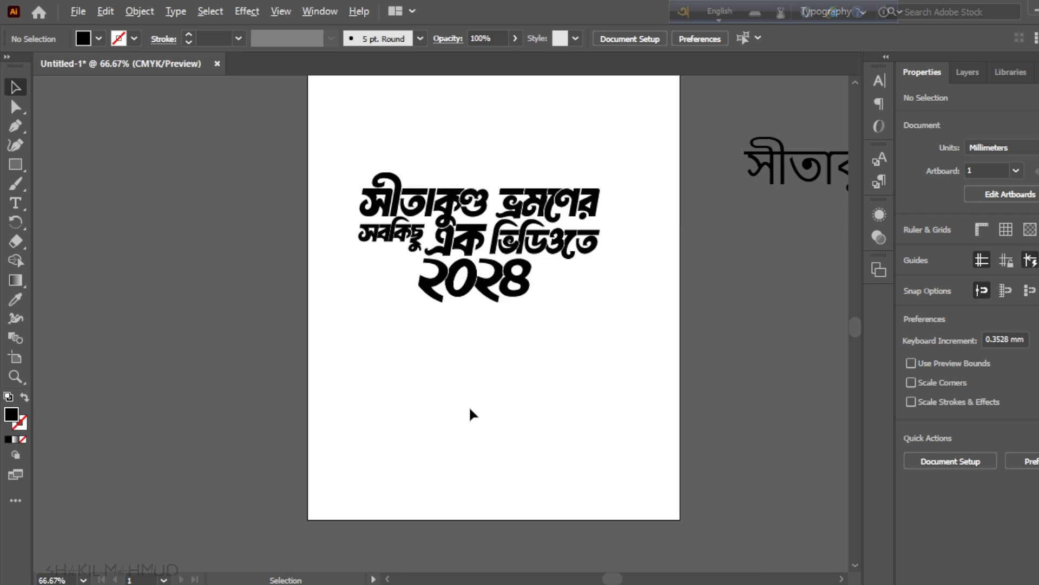
{"action": "scroll", "coordinate": [460, 427], "scroll_direction": "down", "scroll_amount": 2}
{"action": "scroll", "coordinate": [512, 361], "scroll_direction": "up", "scroll_amount": 1}
{"action": "scroll", "coordinate": [510, 366], "scroll_direction": "up", "scroll_amount": 2}
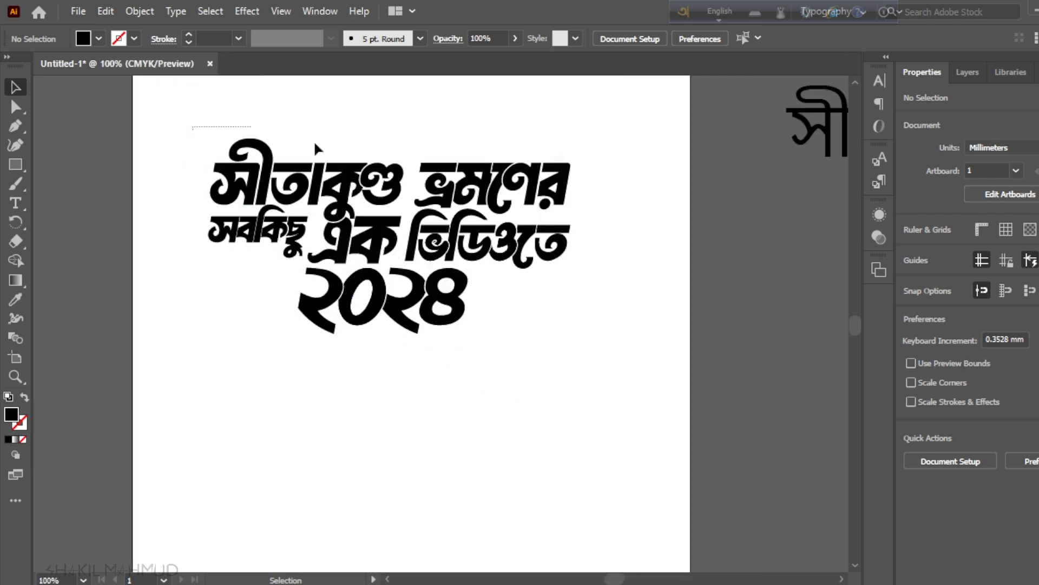
Group all the letters and digits of the title into one object
{"action": "left_click_drag", "start_coordinate": [315, 145], "coordinate": [610, 353]}
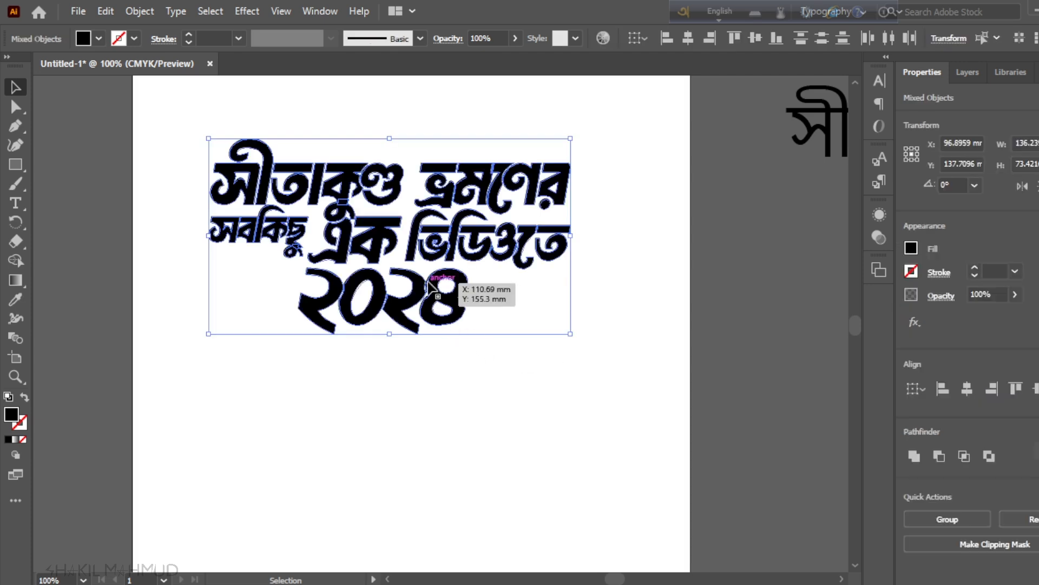
{"action": "key", "text": "a"}
{"action": "key", "text": "ctrl+g"}
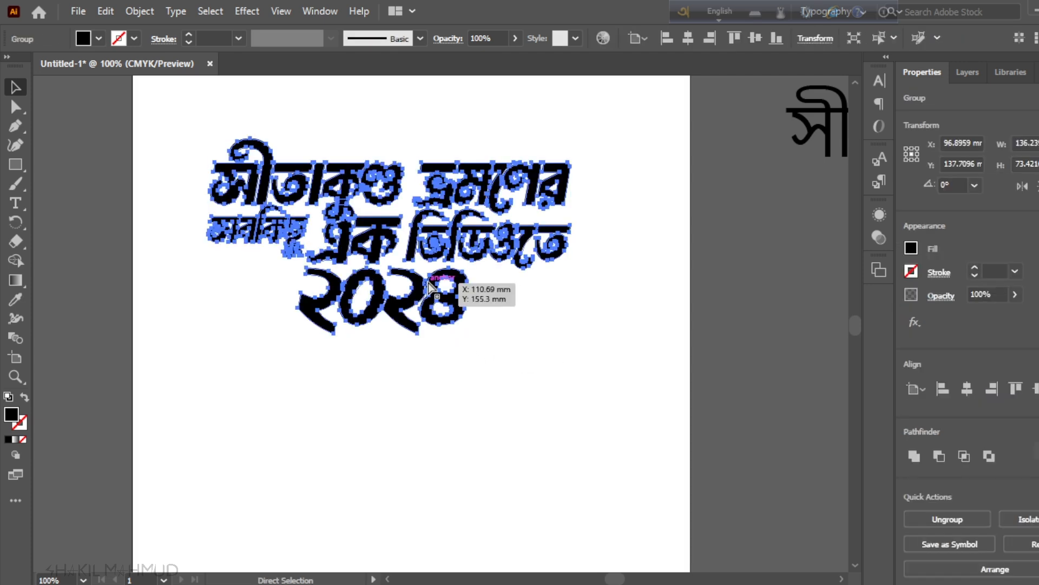
{"action": "left_click", "coordinate": [506, 403]}
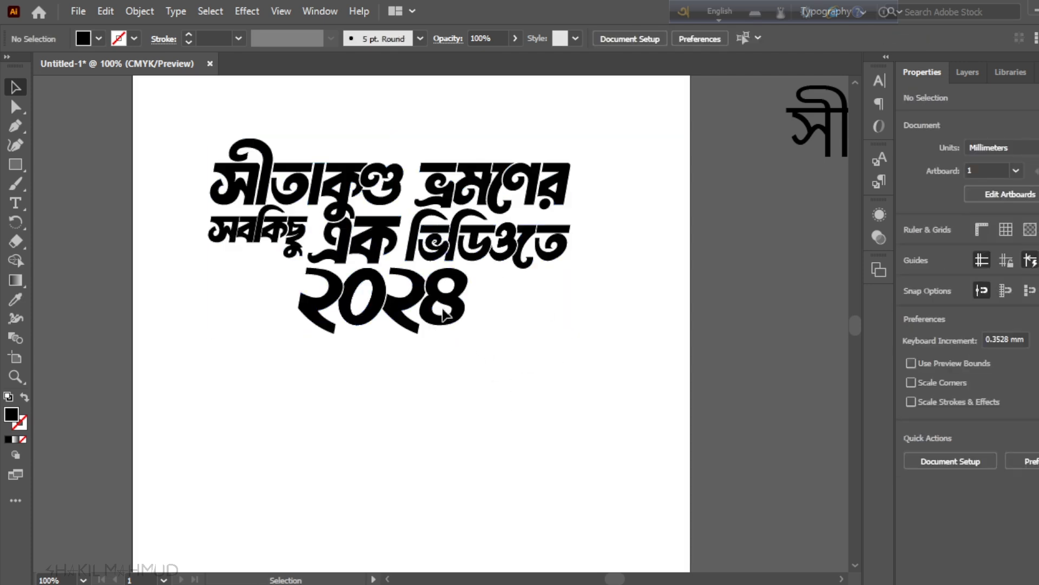
Switch to Photoshop and paste the copied title into the blank 3000 x 3000 px document as pixels
{"action": "key", "text": "ctrl+v"}
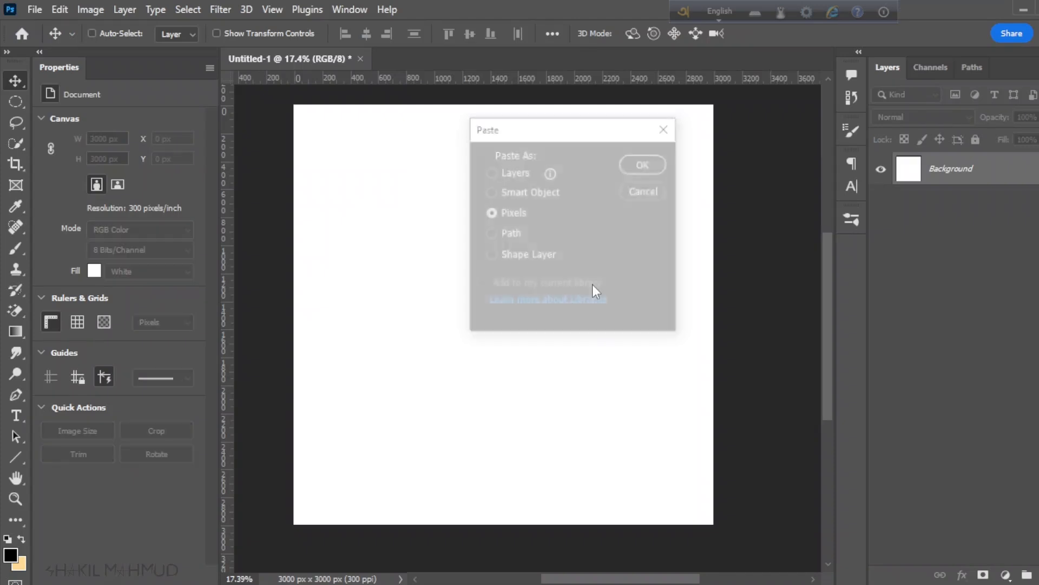
{"action": "left_click_drag", "start_coordinate": [566, 141], "coordinate": [496, 151]}
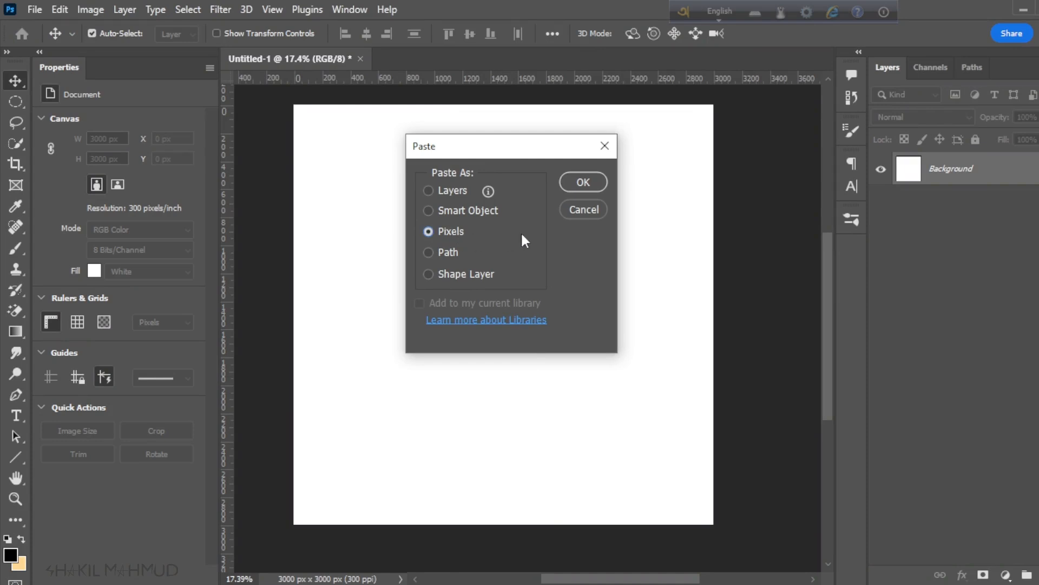
{"action": "left_click", "coordinate": [583, 181]}
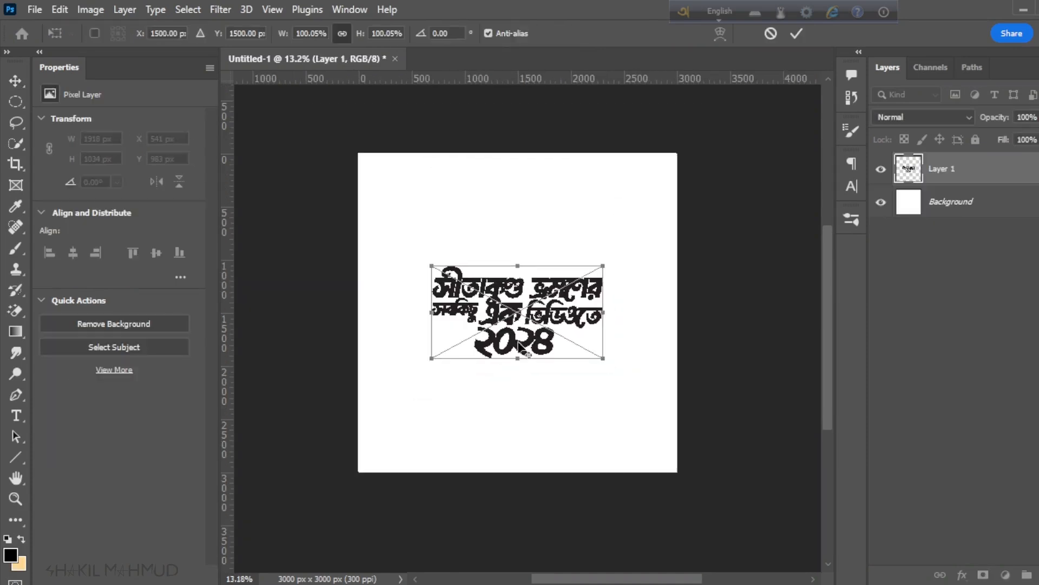
Scale the pasted title up to 127% and reposition it around the middle of the canvas
{"action": "left_click_drag", "start_coordinate": [426, 264], "coordinate": [385, 240]}
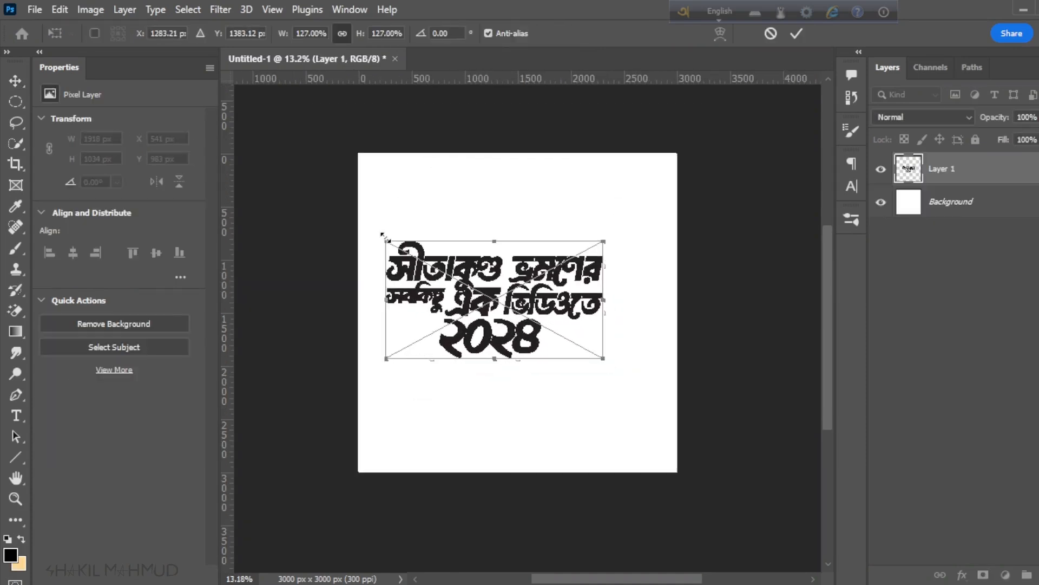
{"action": "left_click_drag", "start_coordinate": [480, 306], "coordinate": [504, 319]}
{"action": "left_click", "coordinate": [797, 33]}
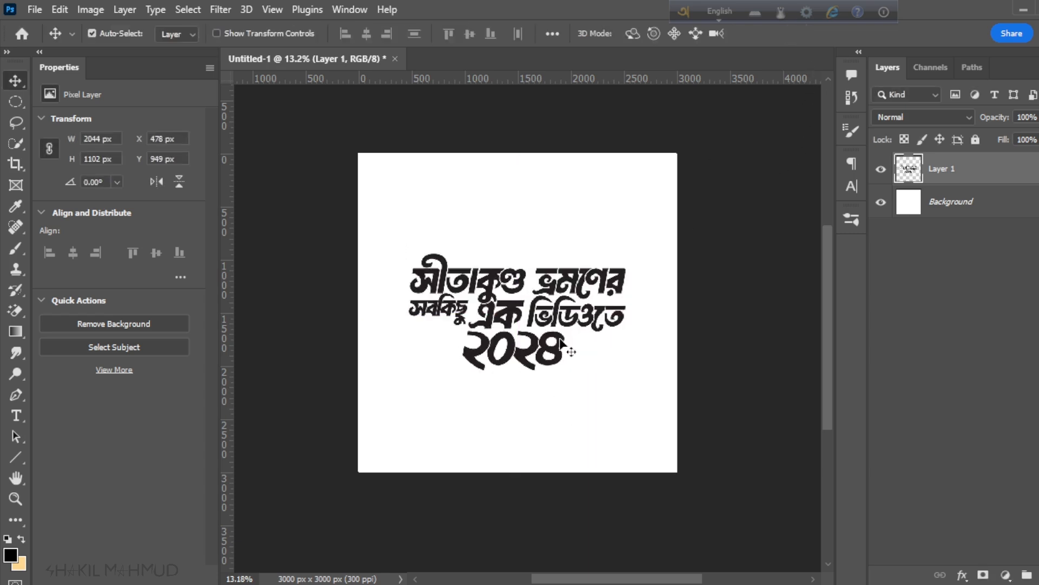
Add a Gradient Overlay effect to the title layer, keeping the lettering in view beside the layer style settings
{"action": "scroll", "coordinate": [557, 379], "scroll_direction": "down", "scroll_amount": 2}
{"action": "scroll", "coordinate": [544, 236], "scroll_direction": "up", "scroll_amount": 3}
{"action": "scroll", "coordinate": [544, 235], "scroll_direction": "up", "scroll_amount": 1}
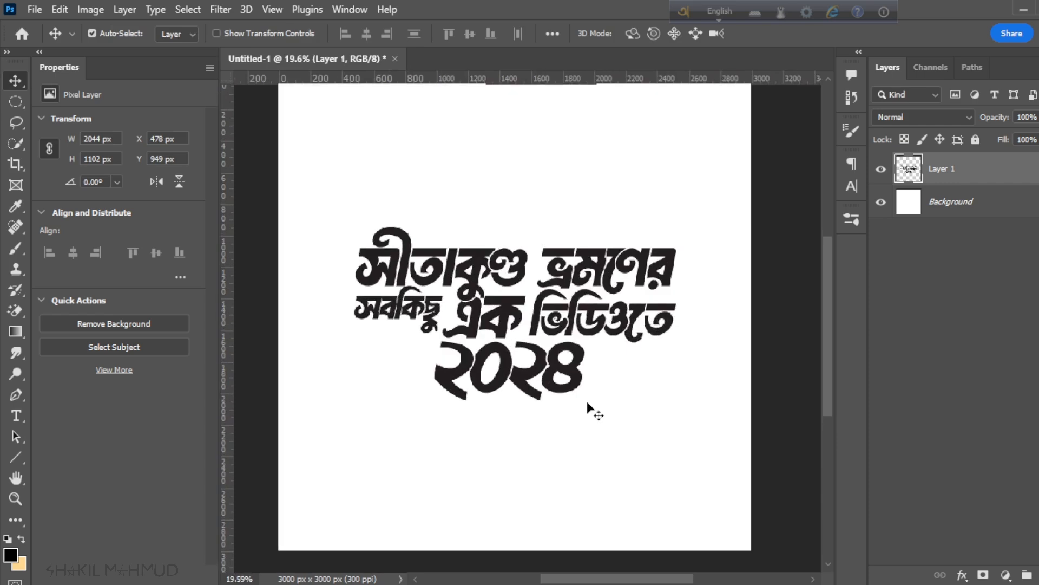
{"action": "scroll", "coordinate": [576, 387], "scroll_direction": "up", "scroll_amount": 1}
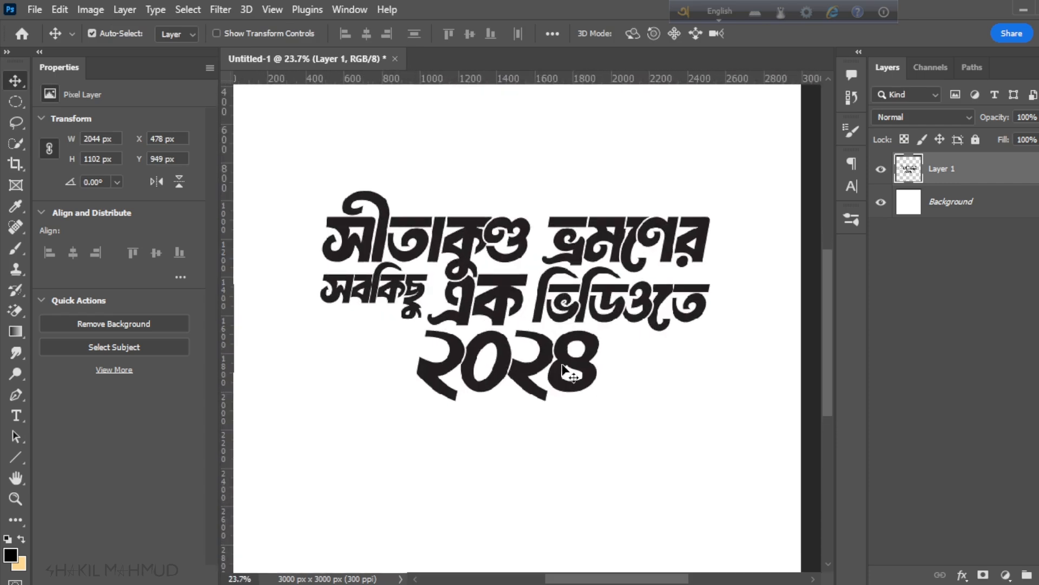
{"action": "scroll", "coordinate": [565, 368], "scroll_direction": "down", "scroll_amount": 2}
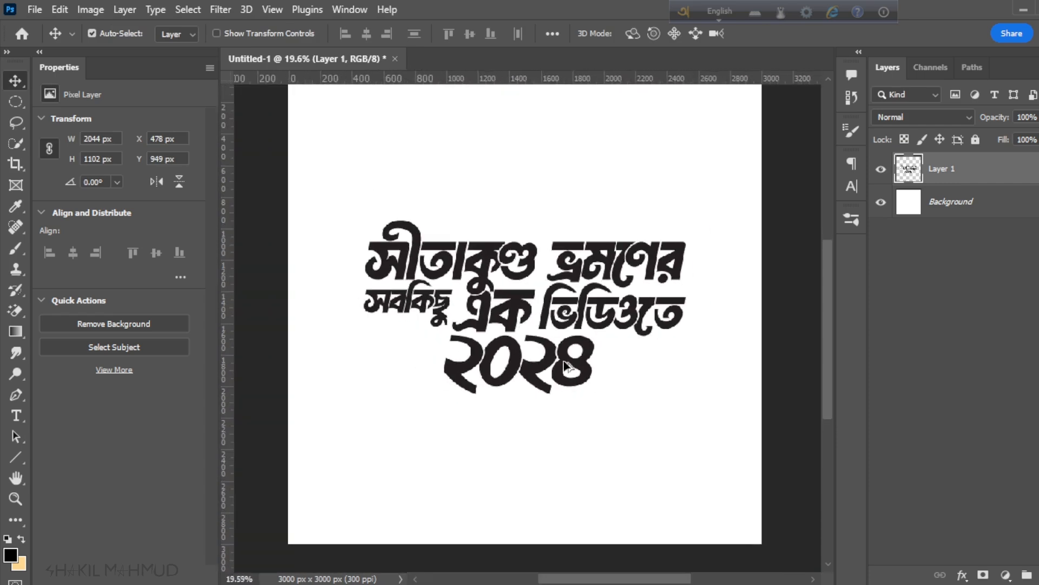
{"action": "scroll", "coordinate": [564, 336], "scroll_direction": "up", "scroll_amount": 1}
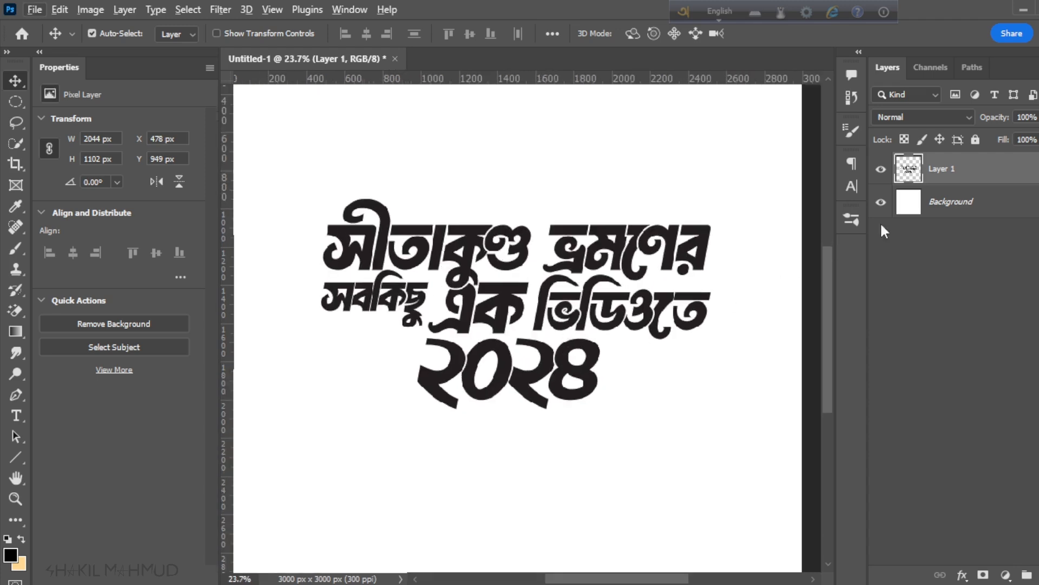
{"action": "double_click", "coordinate": [984, 181]}
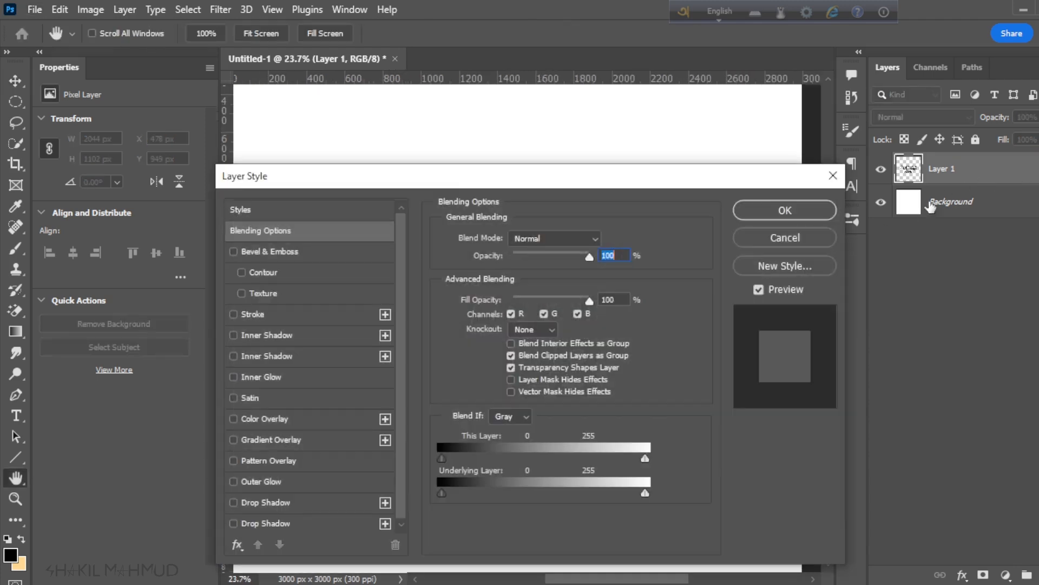
{"action": "left_click_drag", "start_coordinate": [392, 184], "coordinate": [863, 140]}
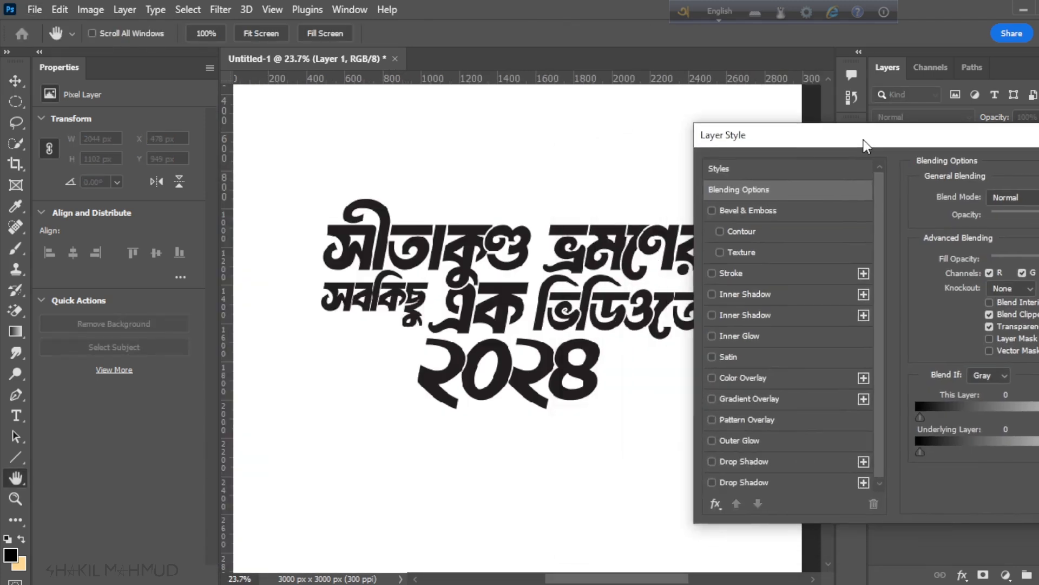
{"action": "left_click", "coordinate": [732, 399]}
Set the starting colour stop of the title's overlay gradient to golden yellow eac911
{"action": "left_click", "coordinate": [1007, 234]}
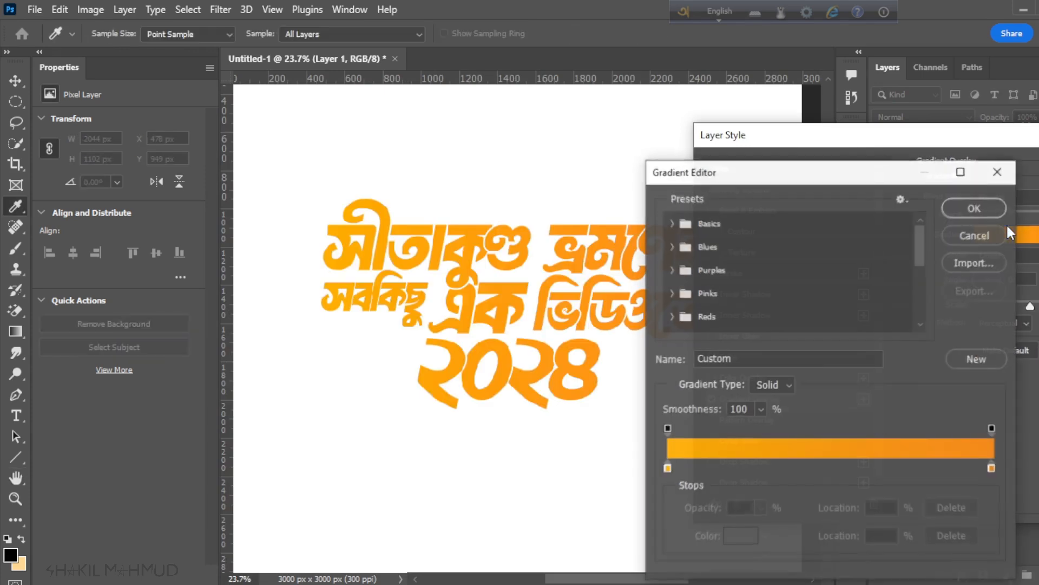
{"action": "left_click", "coordinate": [667, 469]}
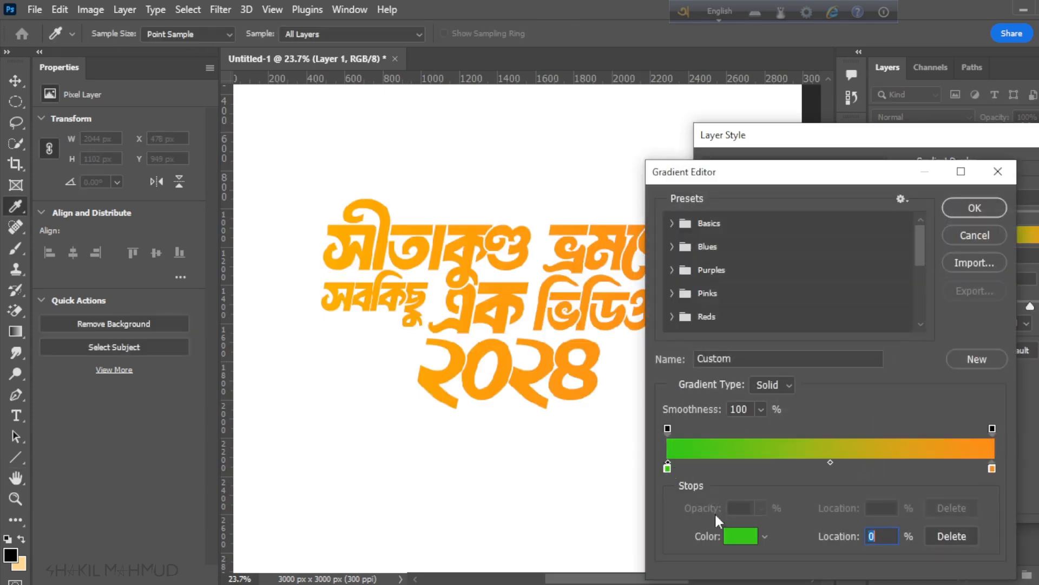
{"action": "left_click", "coordinate": [741, 536]}
{"action": "left_click", "coordinate": [892, 482]}
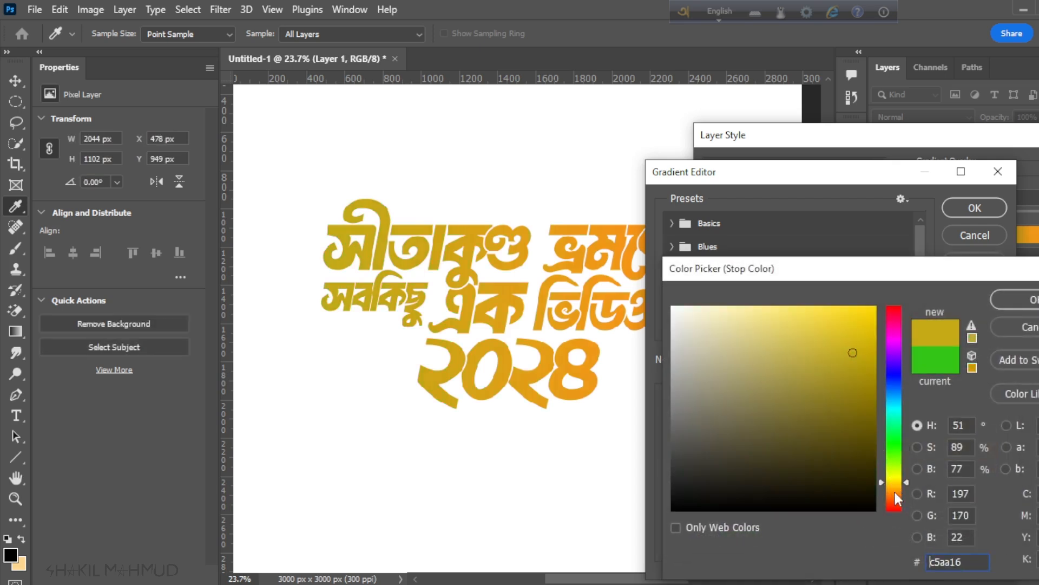
{"action": "left_click_drag", "start_coordinate": [852, 352], "coordinate": [862, 306]}
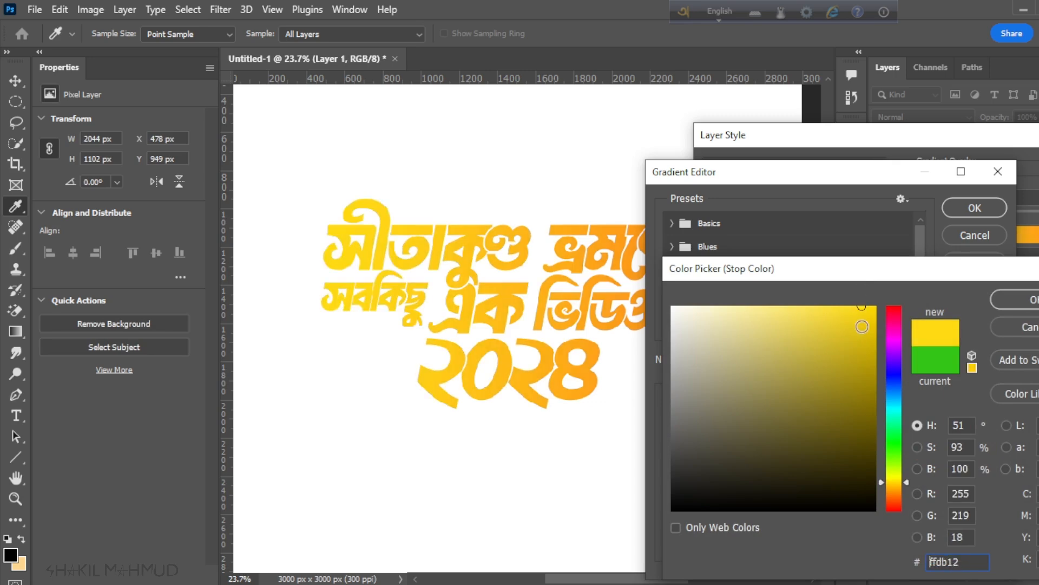
{"action": "left_click", "coordinate": [860, 321]}
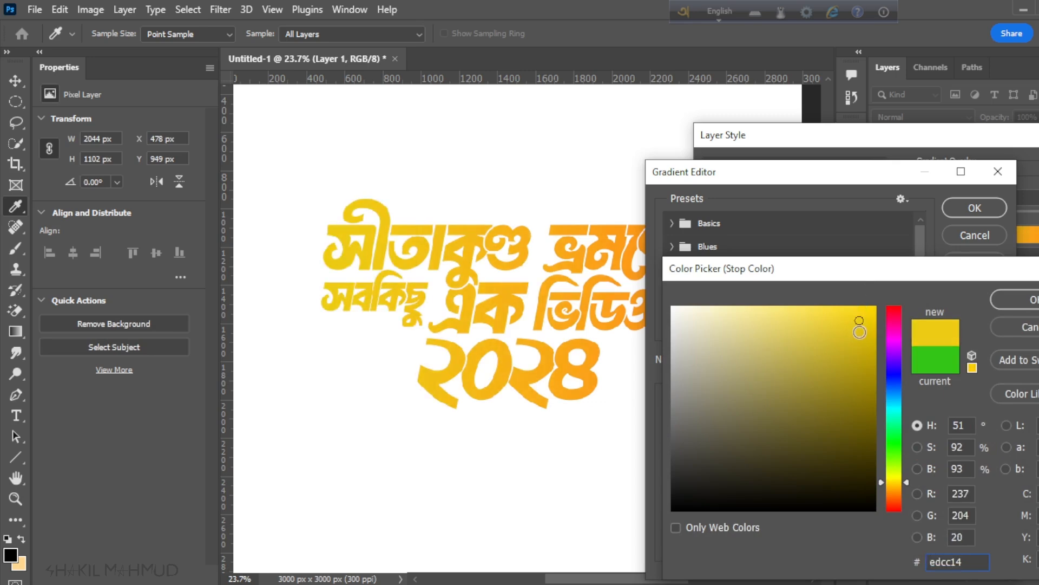
{"action": "left_click", "coordinate": [861, 323]}
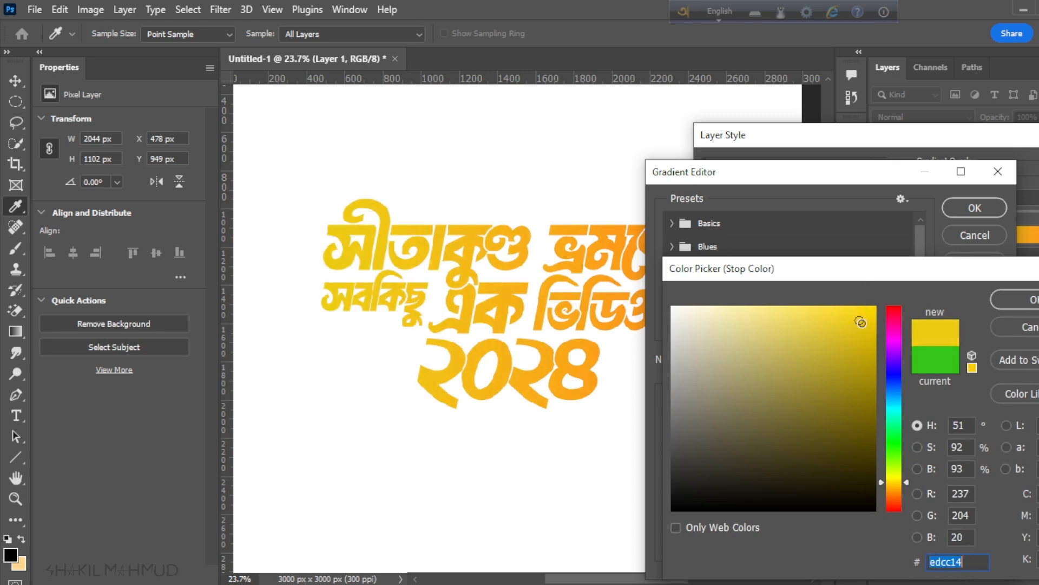
{"action": "left_click", "coordinate": [1008, 299]}
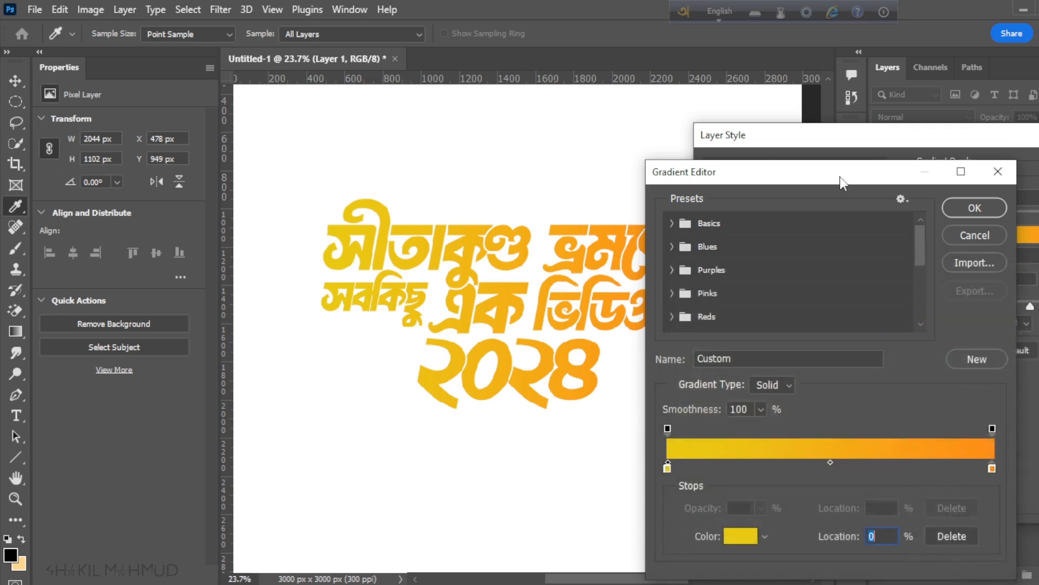
Add a colour stop in the middle of the gradient and set it to light yellow ffe553
{"action": "left_click_drag", "start_coordinate": [800, 185], "coordinate": [852, 181]}
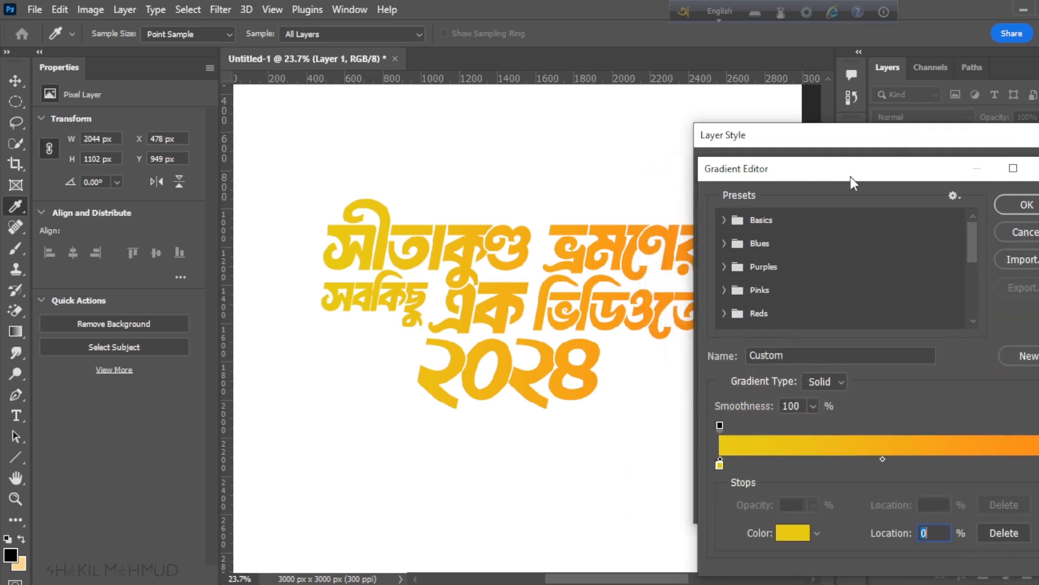
{"action": "left_click", "coordinate": [883, 466]}
{"action": "left_click", "coordinate": [794, 534]}
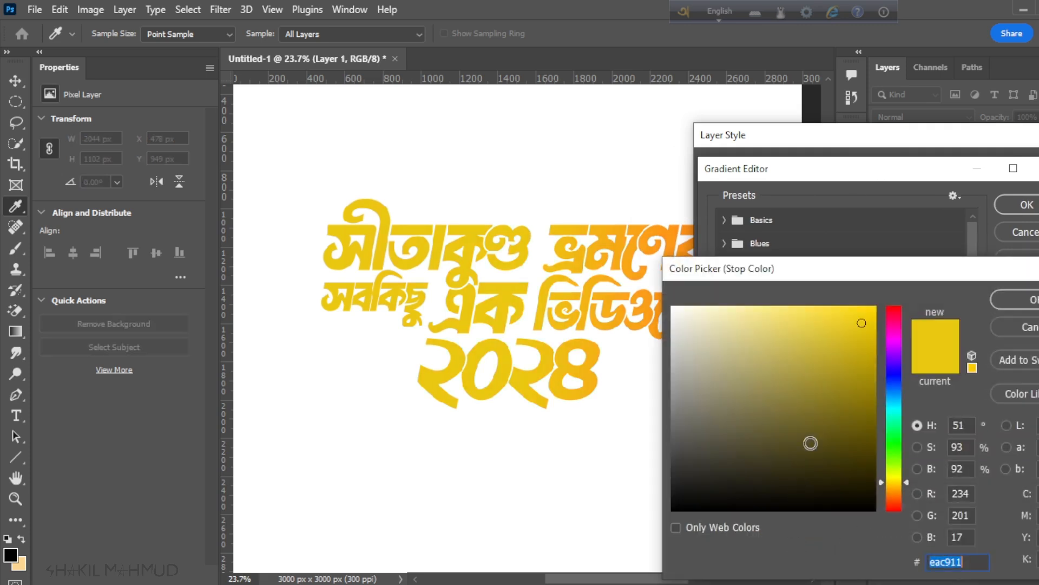
{"action": "left_click_drag", "start_coordinate": [812, 317], "coordinate": [812, 280]}
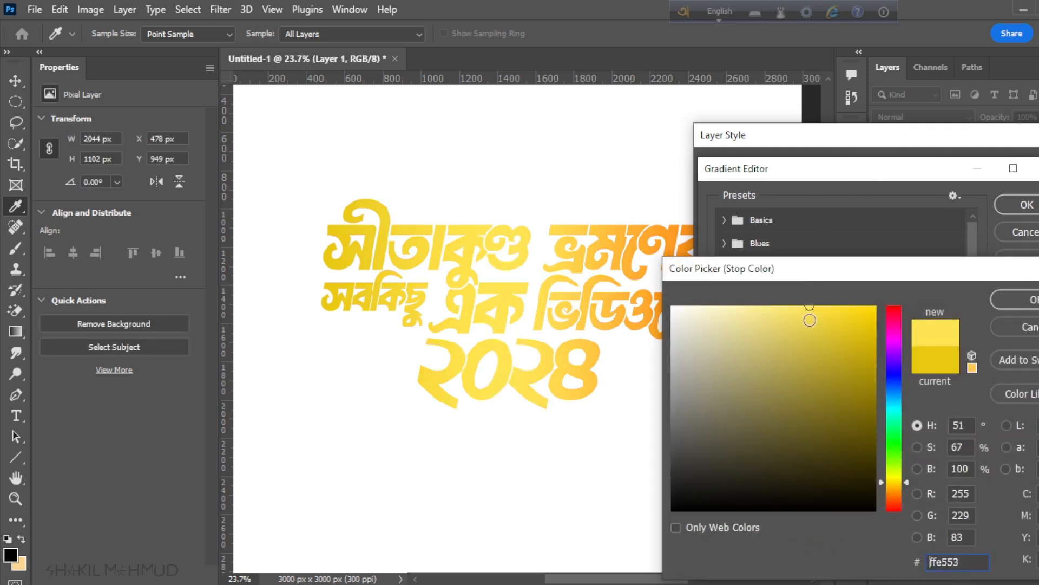
{"action": "left_click", "coordinate": [1006, 299]}
Set the gradient's end colour stop to deep yellow ebbe0c and apply the gradient overlay to the title
{"action": "left_click", "coordinate": [1038, 465]}
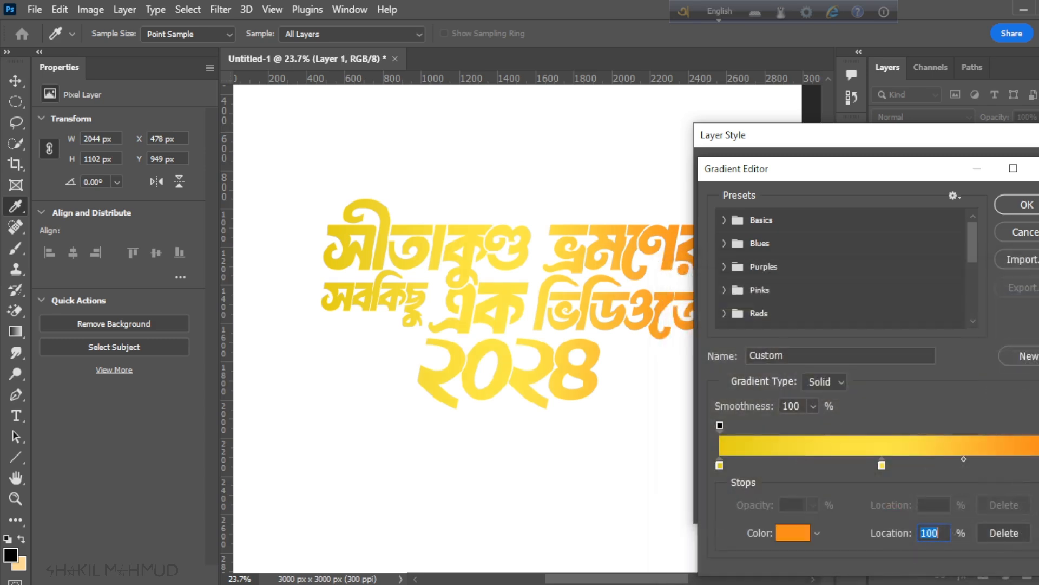
{"action": "left_click", "coordinate": [791, 533]}
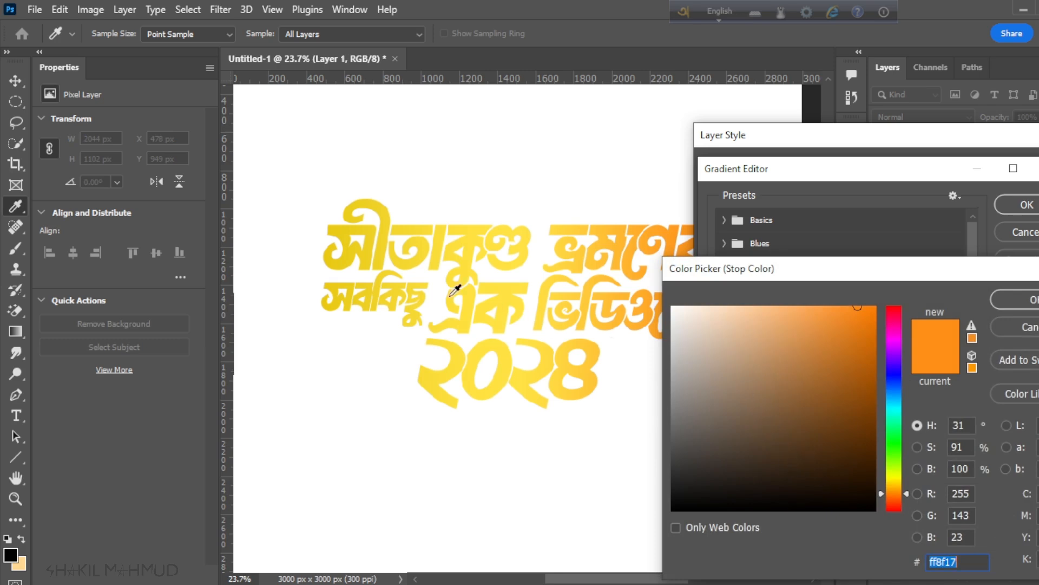
{"action": "left_click", "coordinate": [340, 265]}
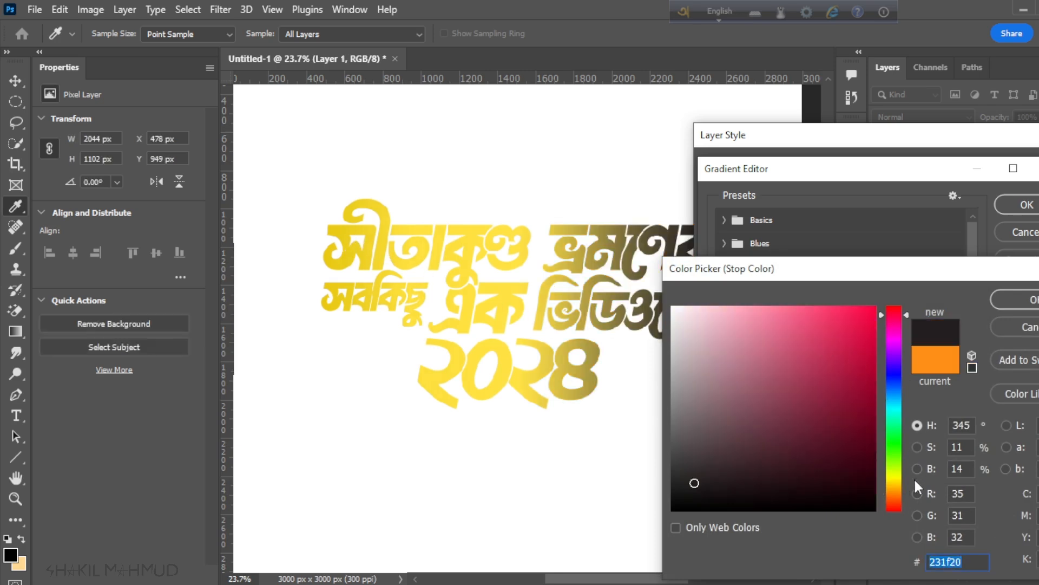
{"action": "left_click", "coordinate": [891, 483]}
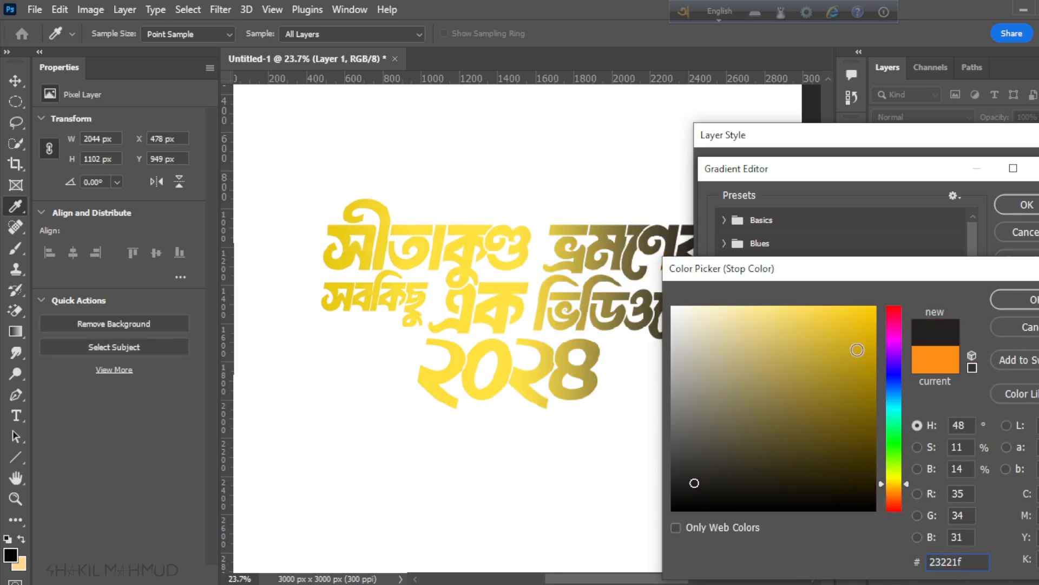
{"action": "mouse_move", "coordinate": [857, 350]}
{"action": "left_mouse_down"}
{"action": "mouse_move", "coordinate": [864, 313]}
{"action": "mouse_move", "coordinate": [867, 322]}
{"action": "left_mouse_up"}
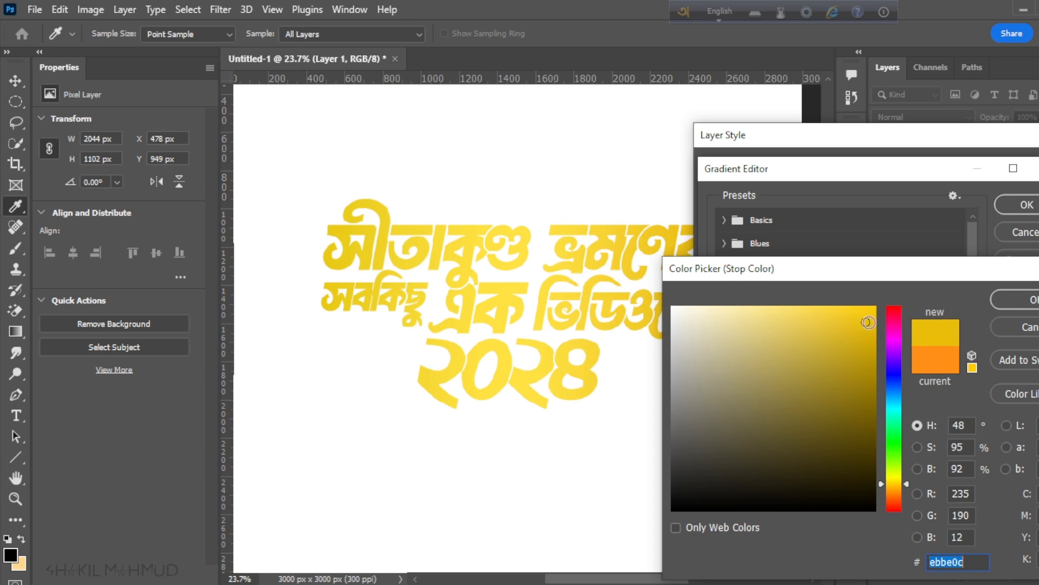
{"action": "left_click", "coordinate": [1008, 300]}
{"action": "left_click", "coordinate": [1021, 205]}
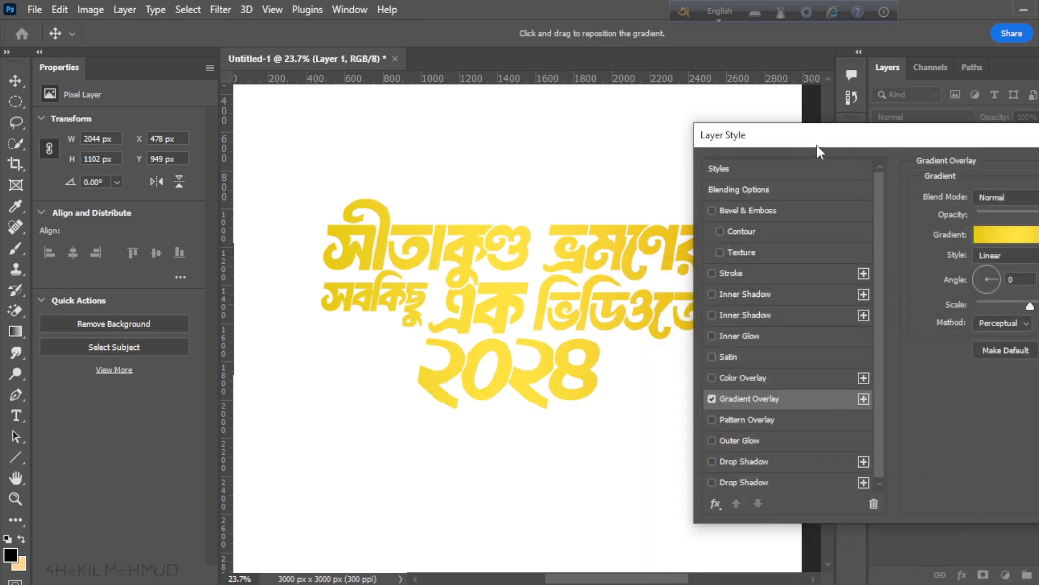
{"action": "left_click", "coordinate": [993, 201]}
Add a Solid Color fill layer in black 000000 directly above the Background layer
{"action": "scroll", "coordinate": [590, 335], "scroll_direction": "down", "scroll_amount": 3}
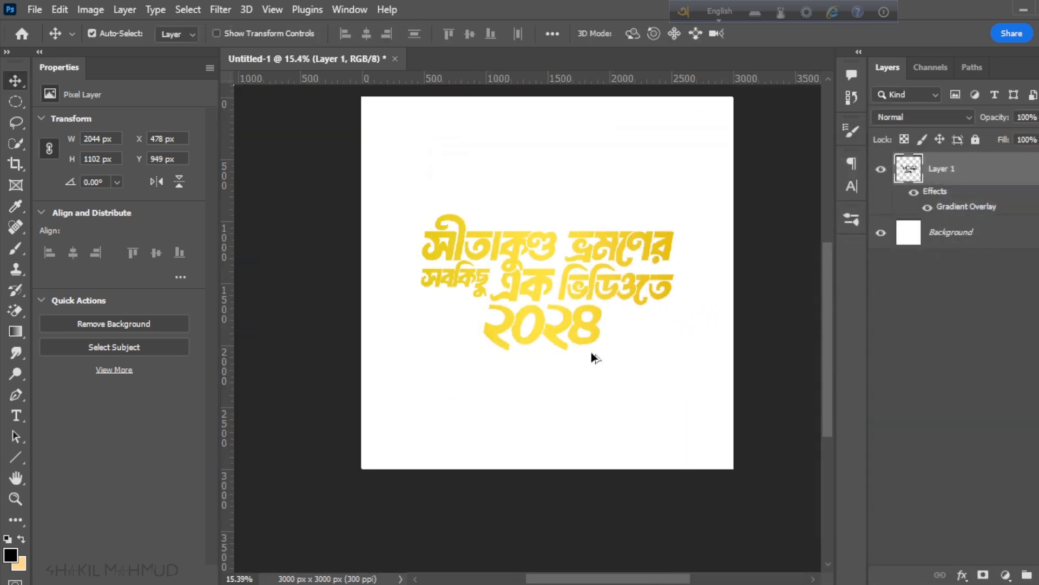
{"action": "left_click", "coordinate": [956, 233]}
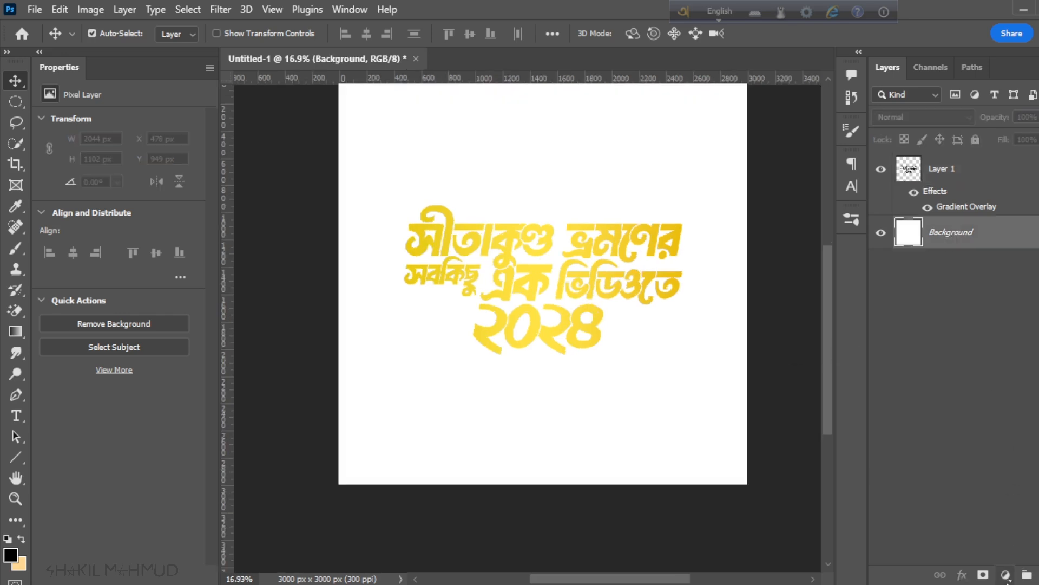
{"action": "left_click", "coordinate": [1006, 575]}
{"action": "left_click", "coordinate": [1002, 301]}
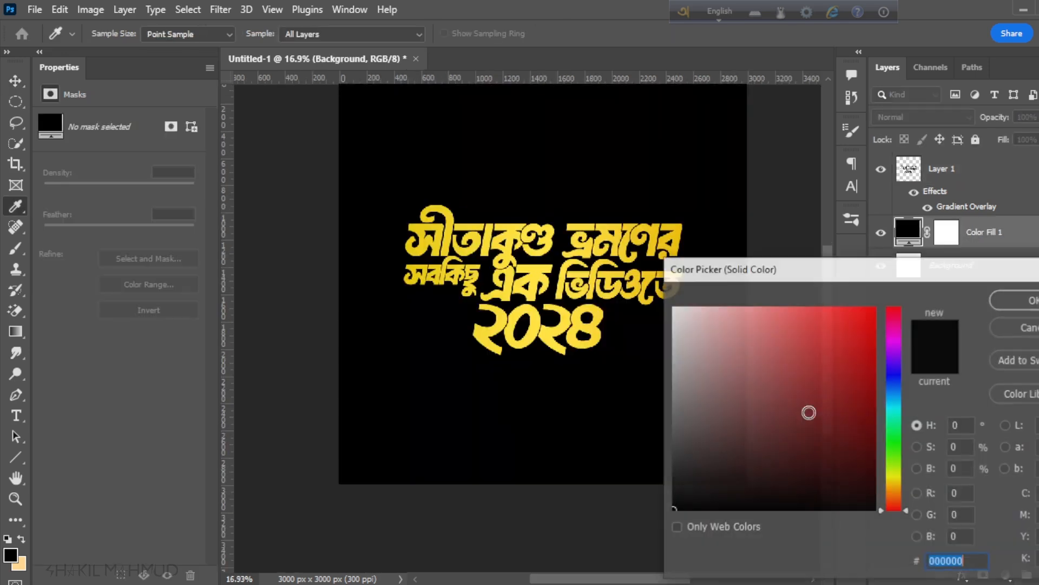
{"action": "left_click_drag", "start_coordinate": [654, 521], "coordinate": [612, 530]}
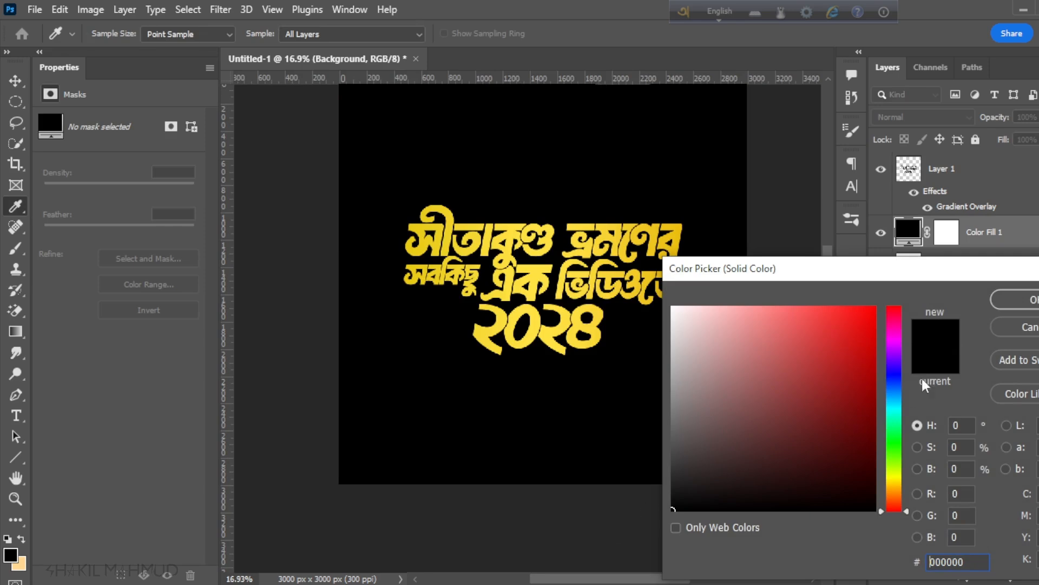
{"action": "left_click", "coordinate": [1017, 303]}
Examine the gold gradient title against the black background, both close up and with the whole canvas in view
{"action": "scroll", "coordinate": [460, 335], "scroll_direction": "down", "scroll_amount": 2}
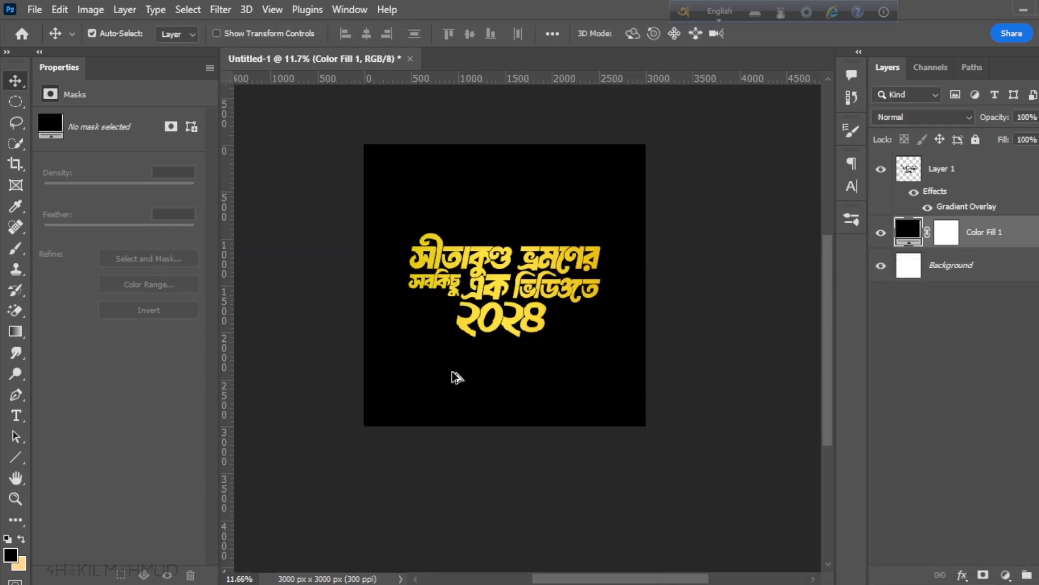
{"action": "scroll", "coordinate": [504, 314], "scroll_direction": "up", "scroll_amount": 4}
{"action": "scroll", "coordinate": [506, 311], "scroll_direction": "up", "scroll_amount": 2}
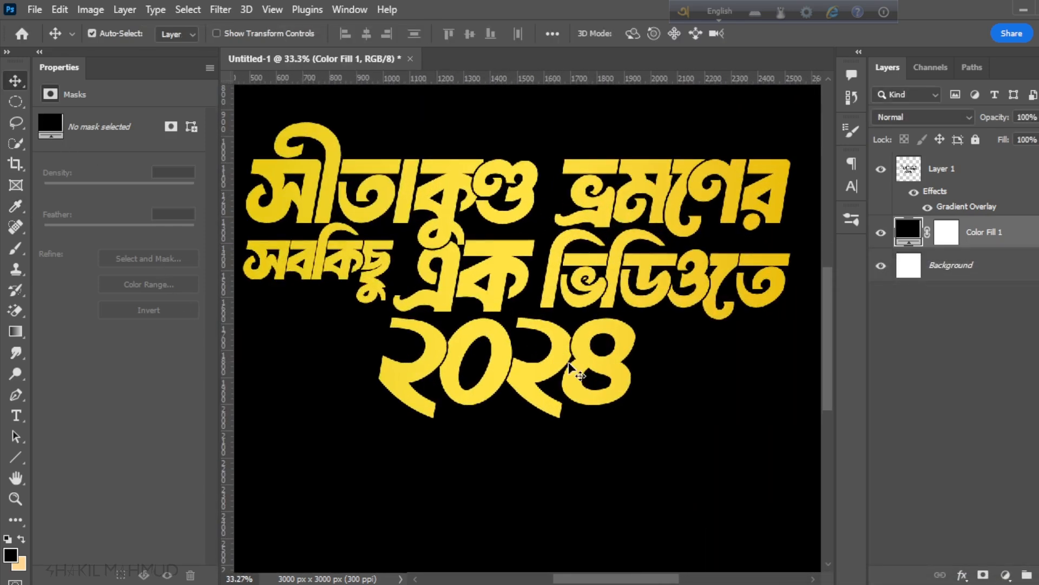
{"action": "scroll", "coordinate": [569, 368], "scroll_direction": "down", "scroll_amount": 1}
{"action": "scroll", "coordinate": [591, 320], "scroll_direction": "down", "scroll_amount": 1}
{"action": "scroll", "coordinate": [592, 316], "scroll_direction": "up", "scroll_amount": 1}
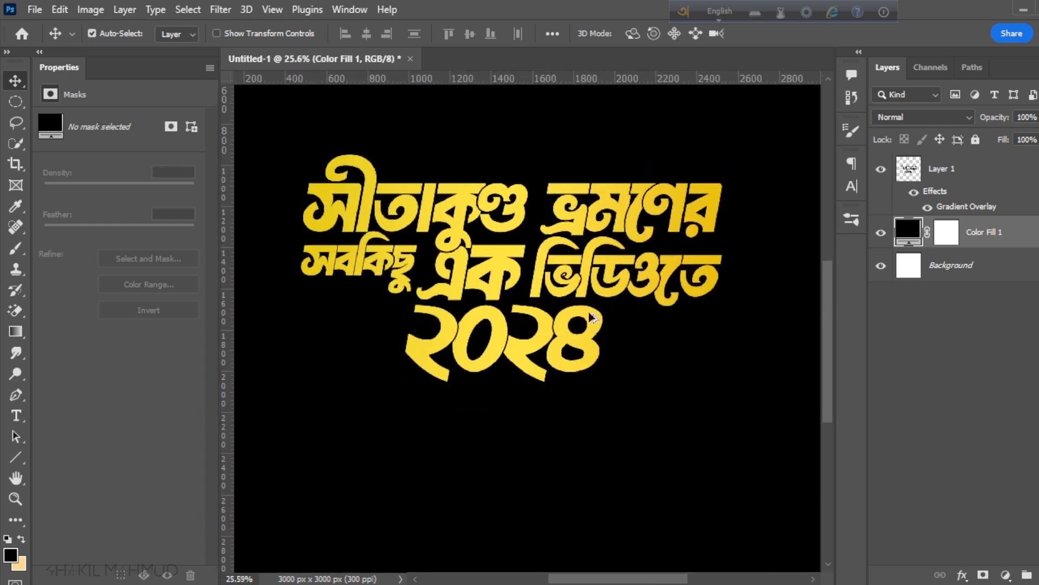
{"action": "scroll", "coordinate": [568, 303], "scroll_direction": "down", "scroll_amount": 5}
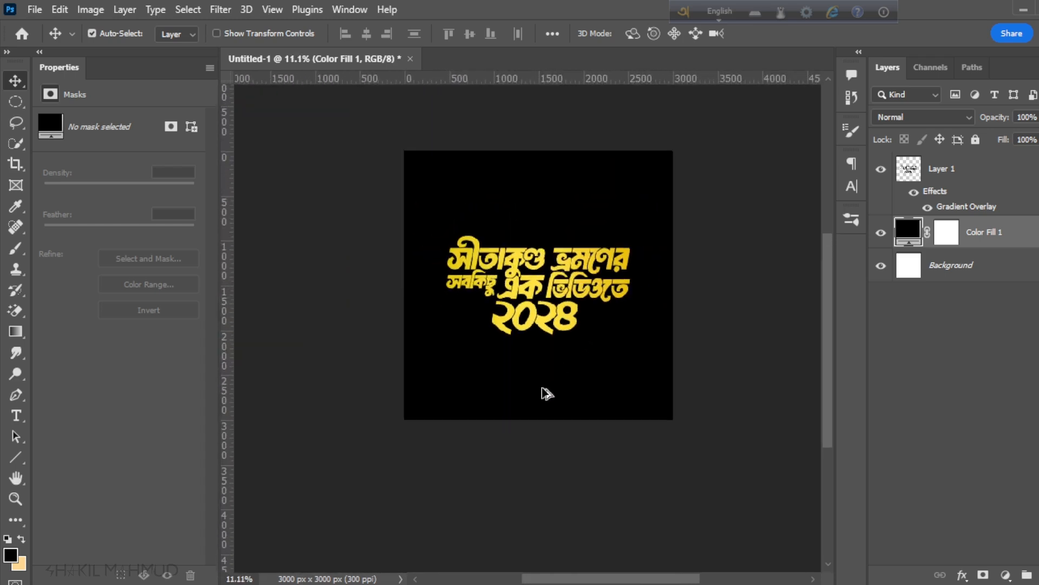
{"action": "scroll", "coordinate": [545, 318], "scroll_direction": "up", "scroll_amount": 2}
{"action": "scroll", "coordinate": [541, 374], "scroll_direction": "down", "scroll_amount": 1}
{"action": "scroll", "coordinate": [542, 378], "scroll_direction": "up", "scroll_amount": 1}
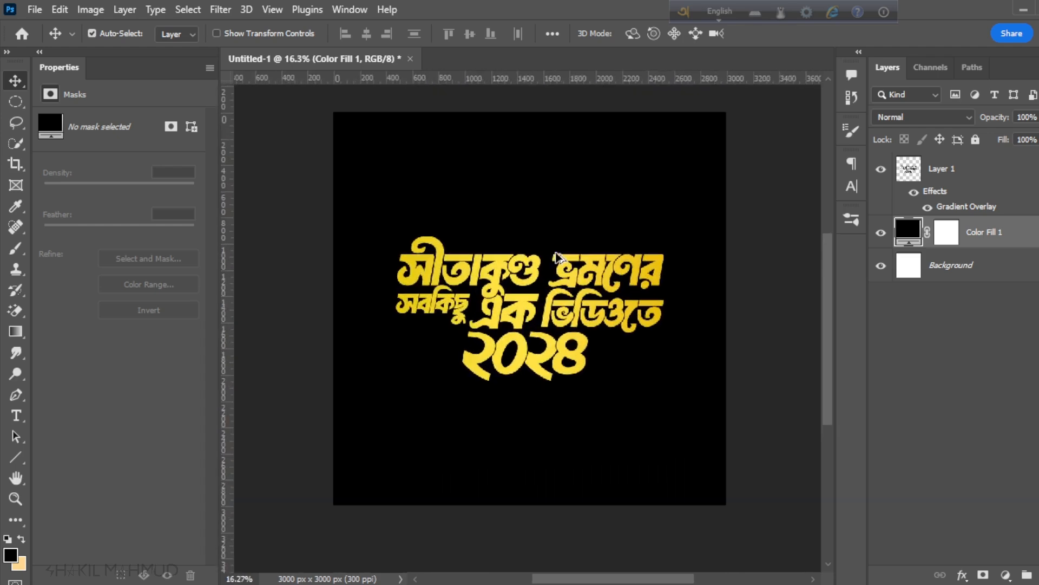
{"action": "scroll", "coordinate": [612, 325], "scroll_direction": "down", "scroll_amount": 1}
{"action": "scroll", "coordinate": [622, 272], "scroll_direction": "up", "scroll_amount": 1}
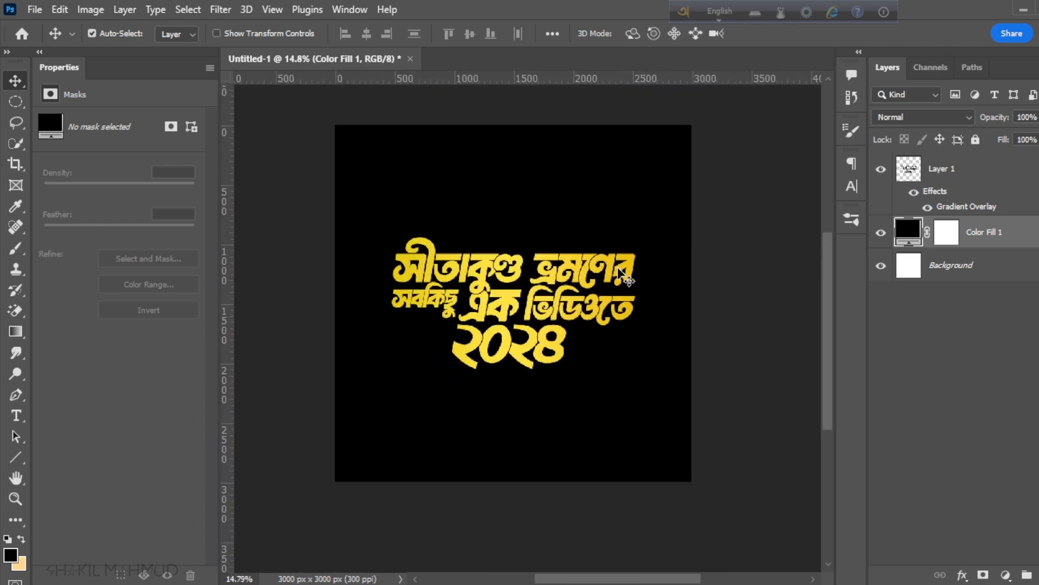
{"action": "scroll", "coordinate": [585, 233], "scroll_direction": "down", "scroll_amount": 1}
{"action": "scroll", "coordinate": [530, 276], "scroll_direction": "up", "scroll_amount": 1}
{"action": "scroll", "coordinate": [530, 276], "scroll_direction": "down", "scroll_amount": 1}
{"action": "scroll", "coordinate": [531, 265], "scroll_direction": "up", "scroll_amount": 1}
{"action": "scroll", "coordinate": [503, 393], "scroll_direction": "down", "scroll_amount": 1}
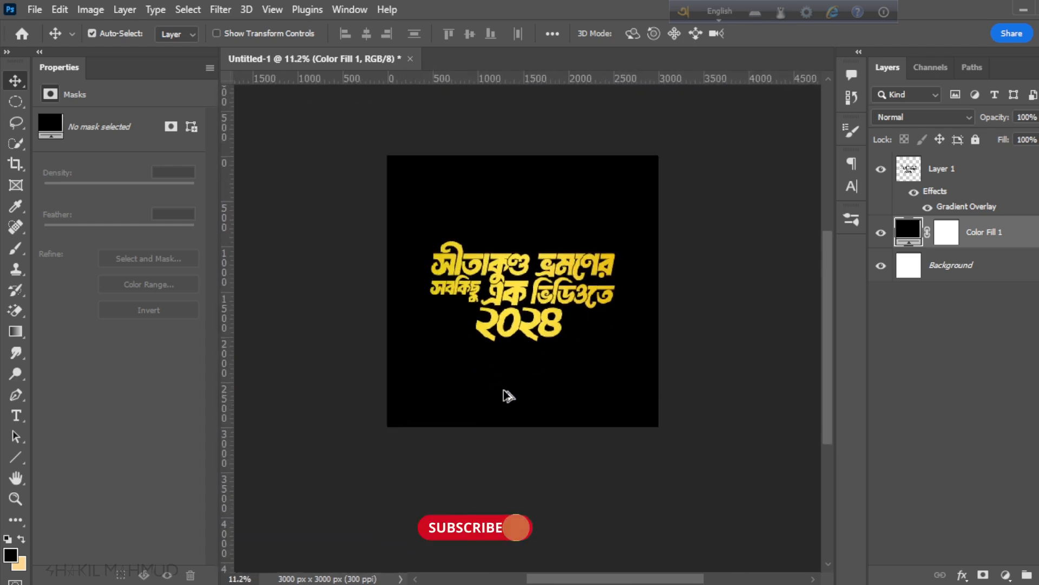
{"action": "scroll", "coordinate": [553, 222], "scroll_direction": "up", "scroll_amount": 1}
{"action": "scroll", "coordinate": [508, 347], "scroll_direction": "down", "scroll_amount": 1}
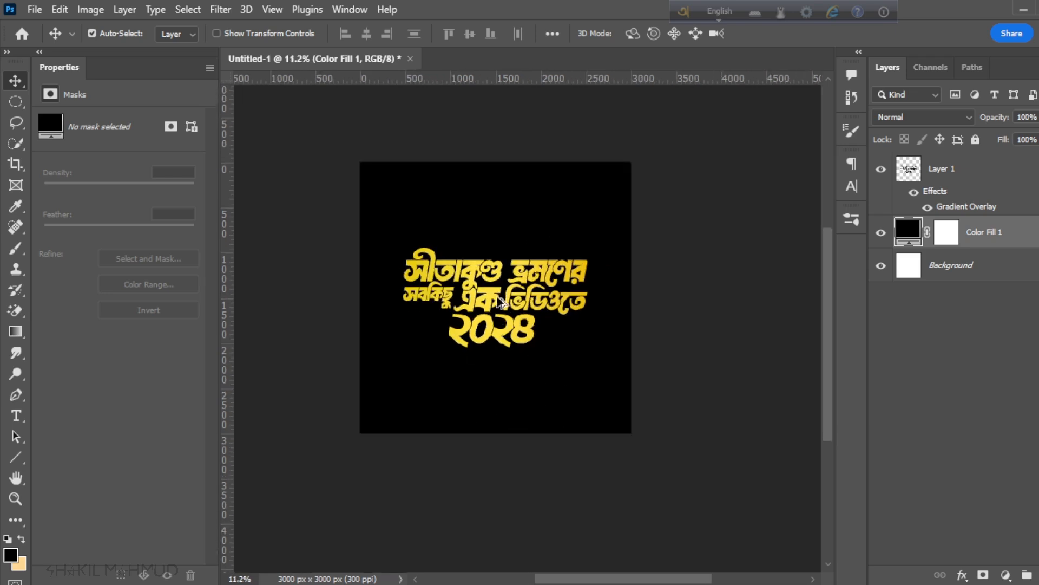
{"action": "scroll", "coordinate": [500, 298], "scroll_direction": "up", "scroll_amount": 1}
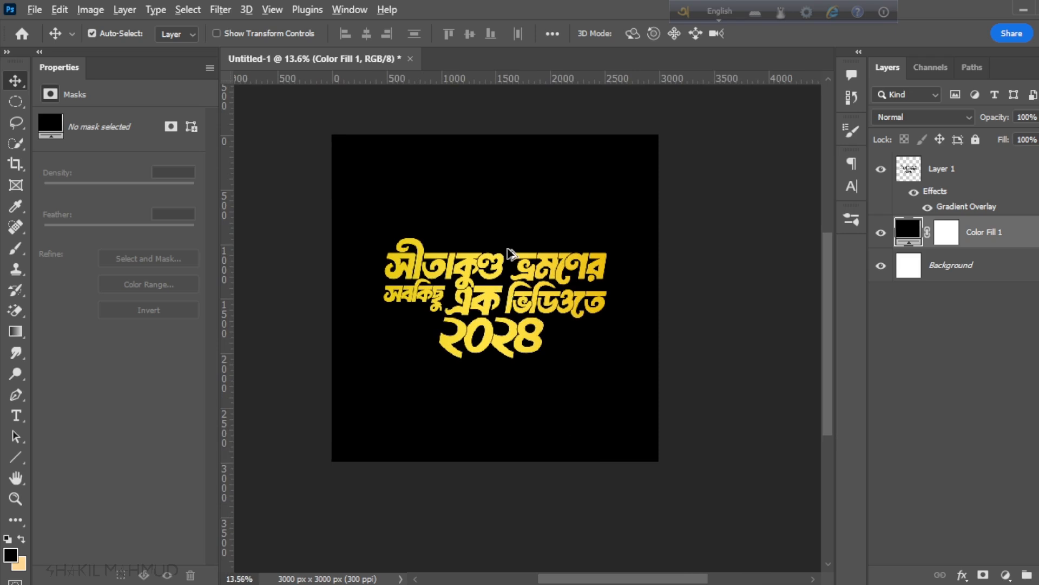
{"action": "scroll", "coordinate": [504, 296], "scroll_direction": "down", "scroll_amount": 1}
{"action": "scroll", "coordinate": [509, 300], "scroll_direction": "up", "scroll_amount": 2}
{"action": "scroll", "coordinate": [517, 306], "scroll_direction": "down", "scroll_amount": 1}
{"action": "scroll", "coordinate": [519, 307], "scroll_direction": "up", "scroll_amount": 3}
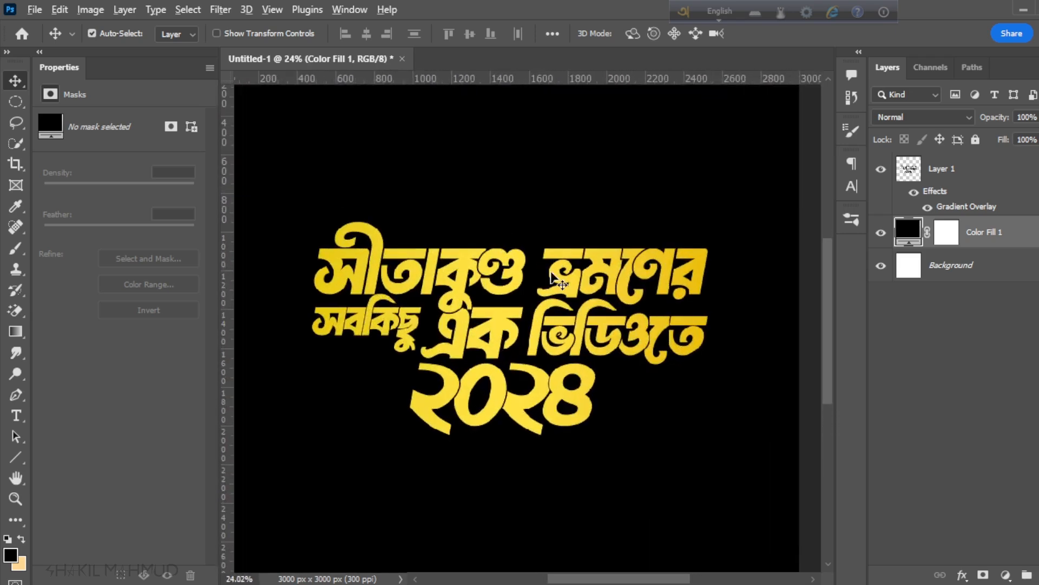
{"action": "scroll", "coordinate": [539, 268], "scroll_direction": "down", "scroll_amount": 1}
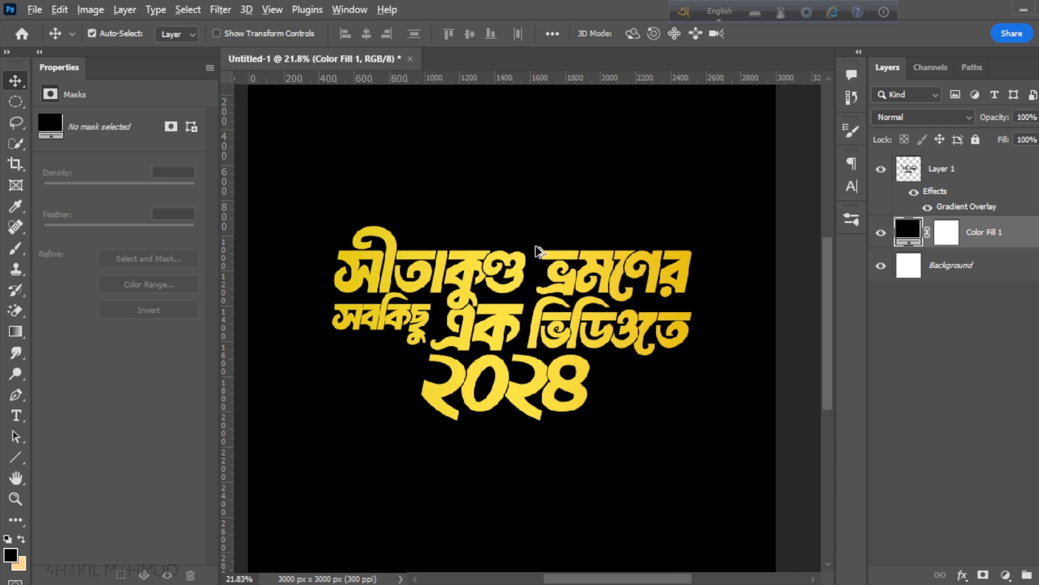